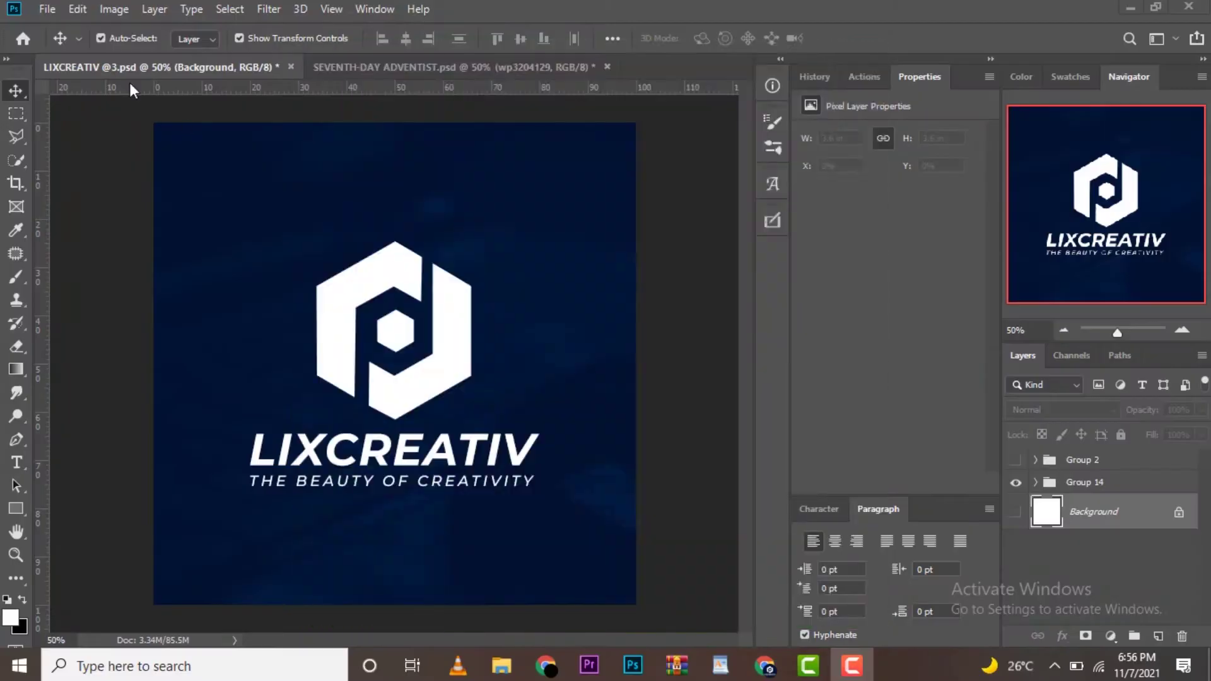
Create a new white-background 1080 × 1080 px document at 300 ppi.
click(47, 9)
key(Escape)
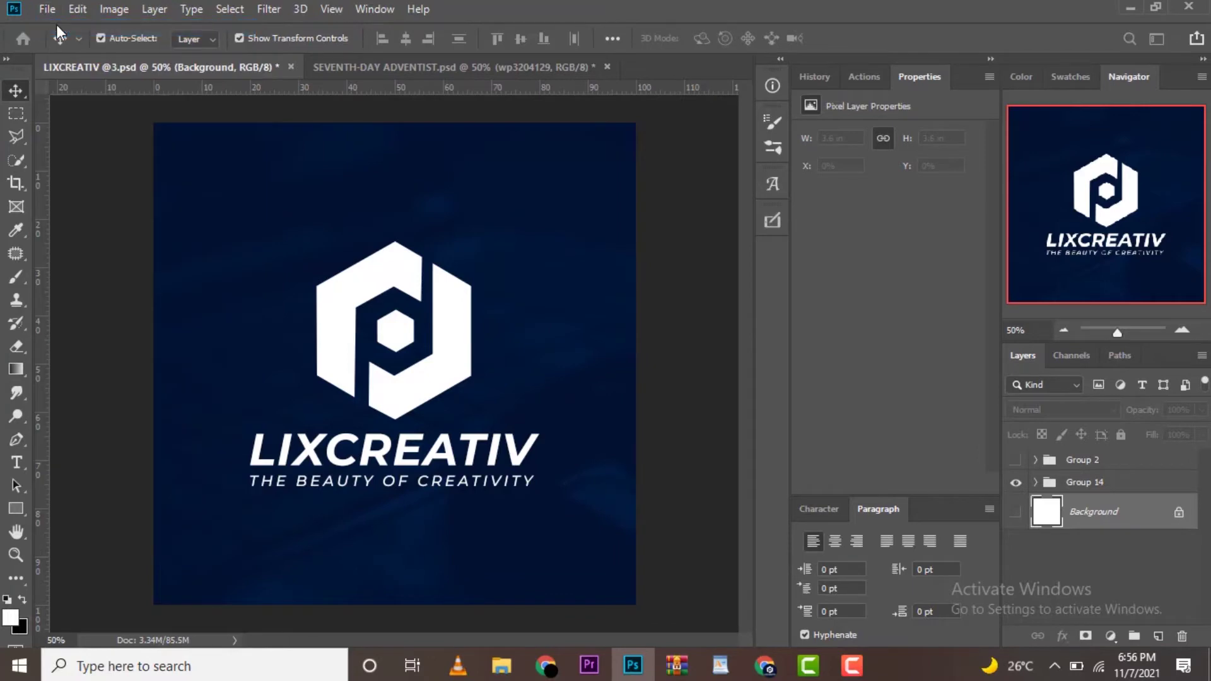
key(ctrl+n)
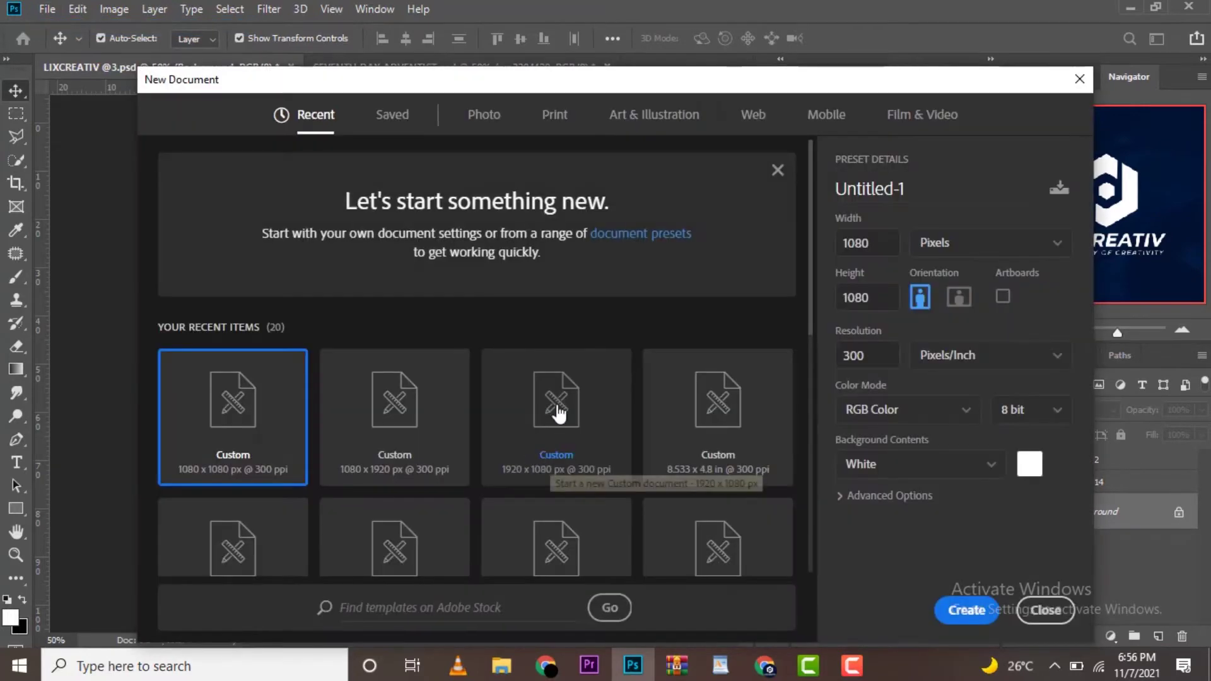
click(870, 301)
double_click(867, 358)
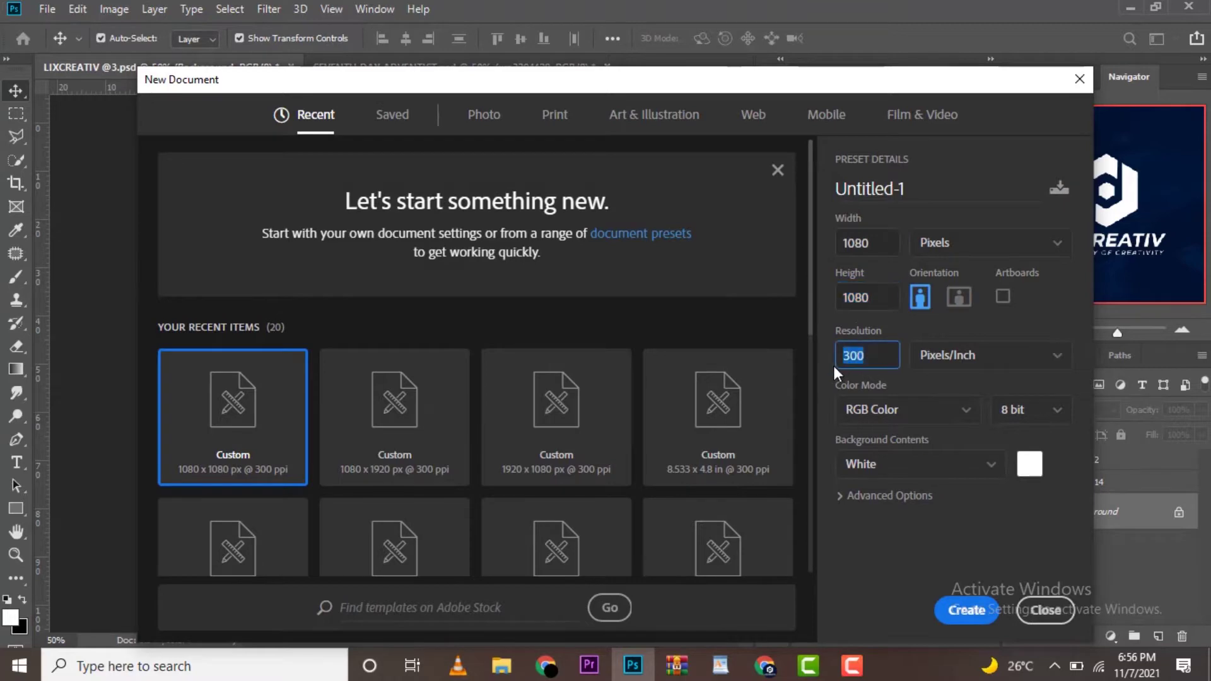
click(946, 612)
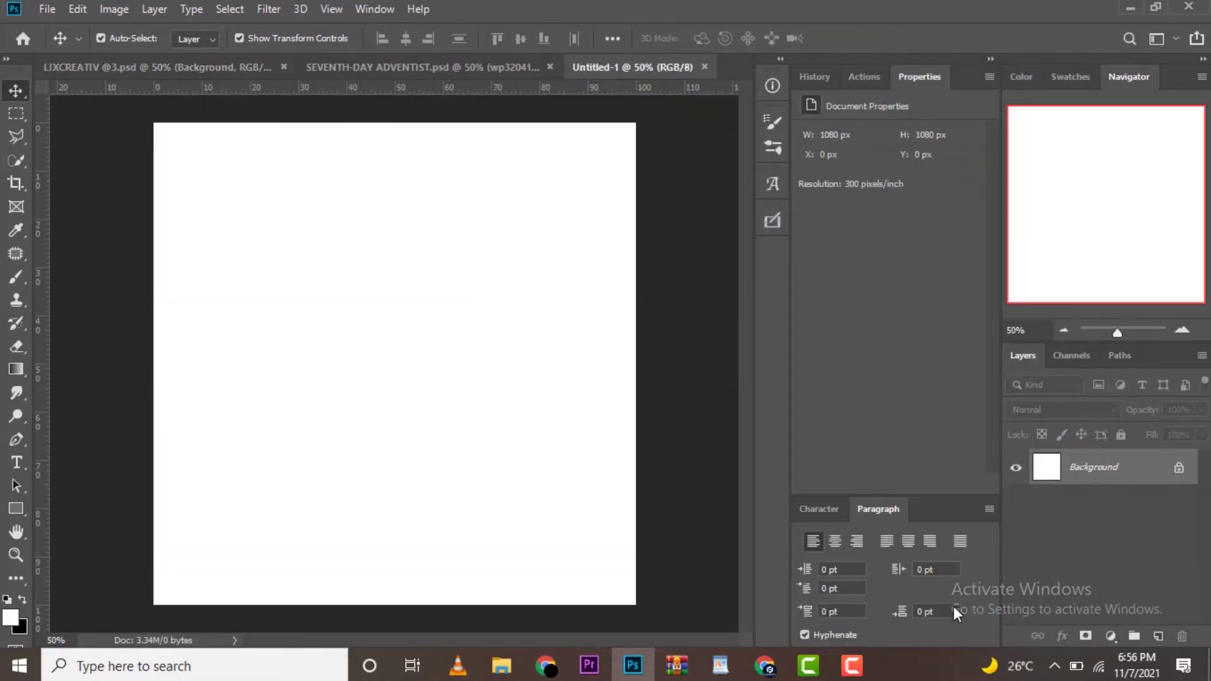
Place the wp3204129 image, rasterize it, and stretch it to fill the canvas height.
click(501, 666)
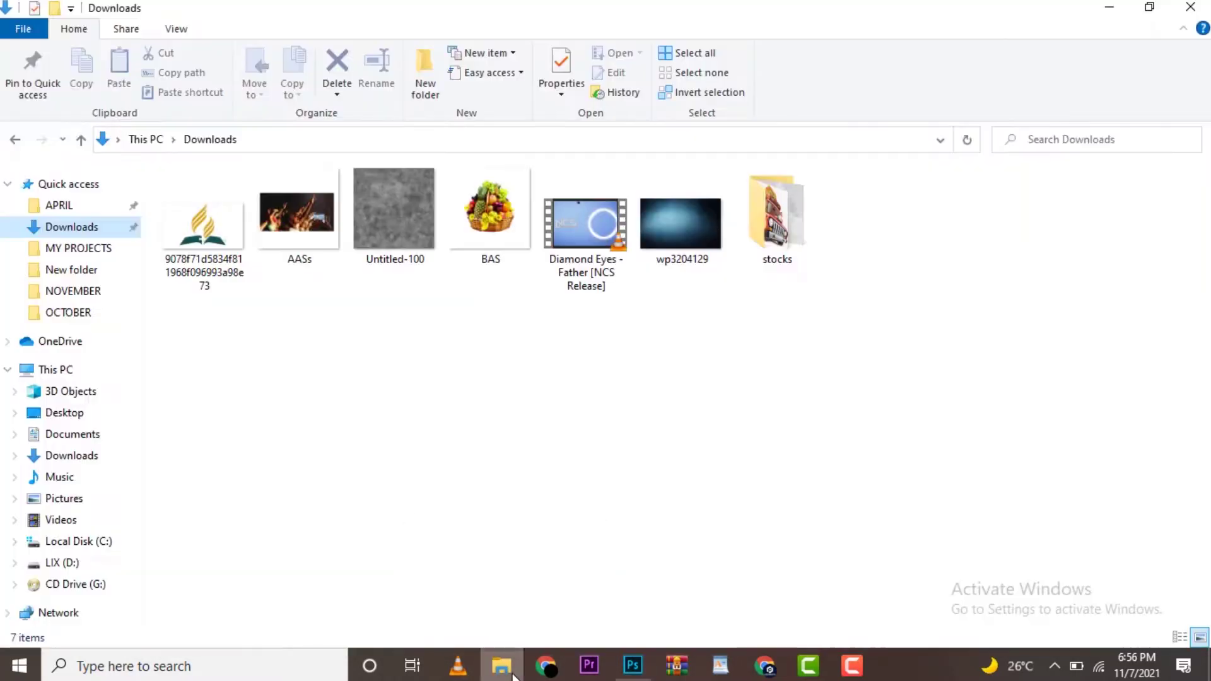
mouse_move(679, 221)
mouse_down()
mouse_move(531, 517)
mouse_move(521, 508)
mouse_up()
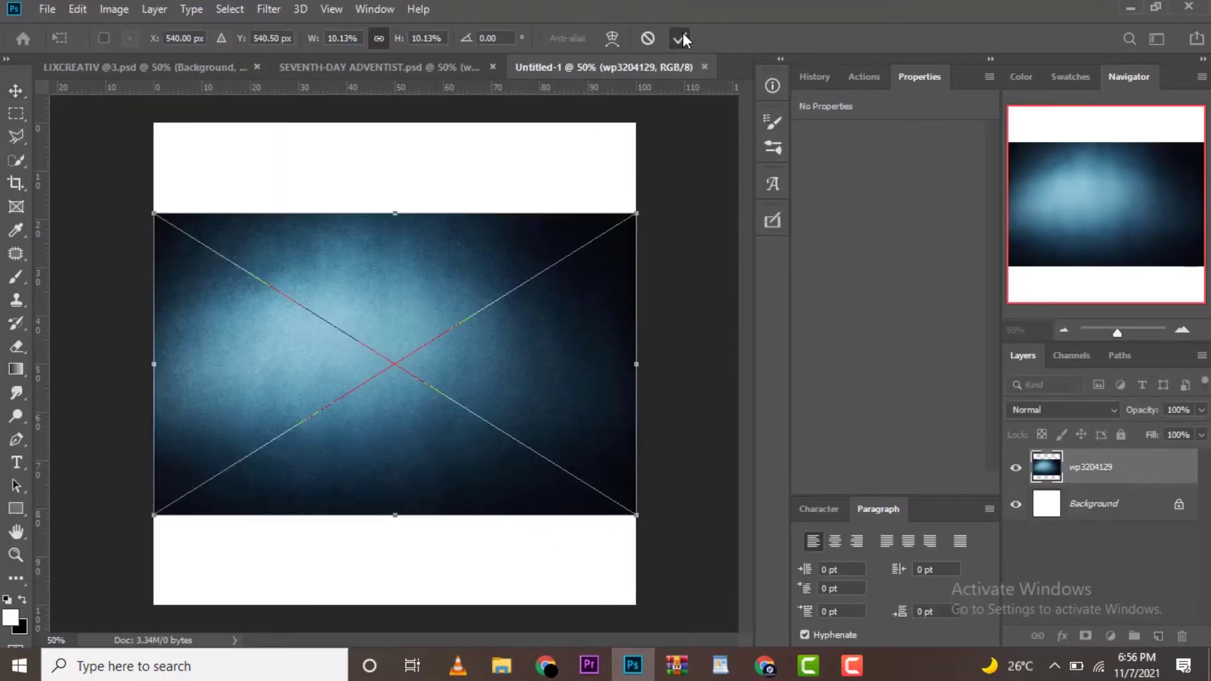
click(678, 39)
right_click(1106, 471)
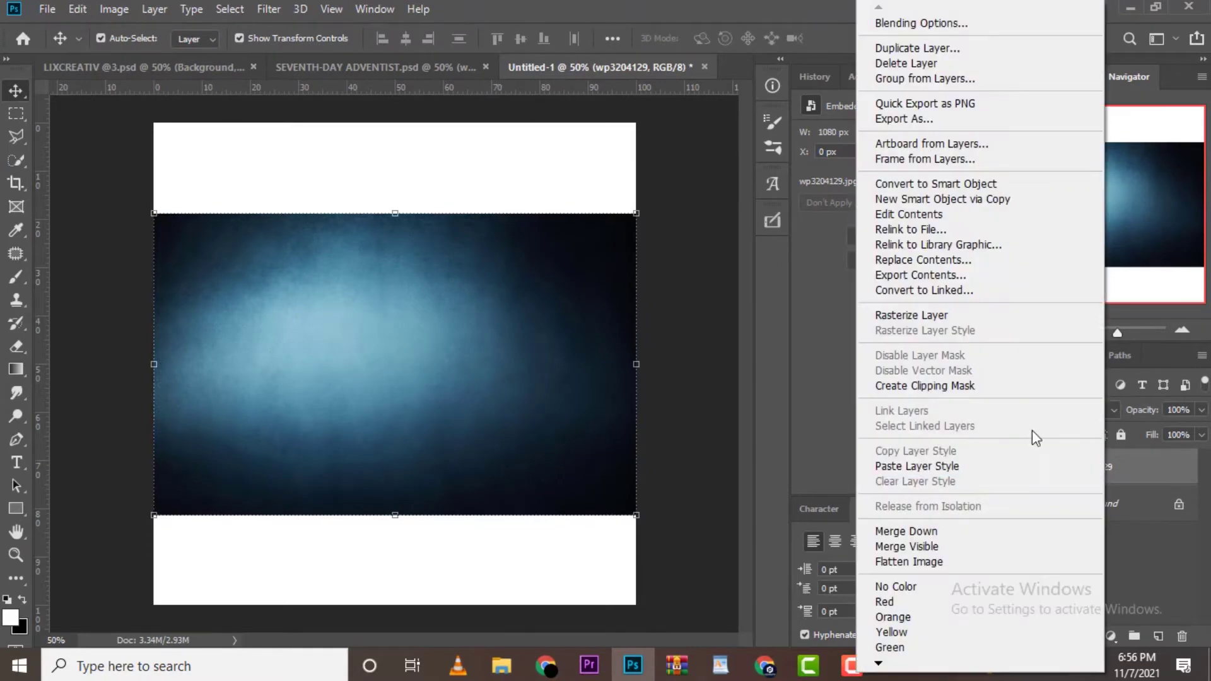
click(909, 320)
drag(394, 213, 396, 108)
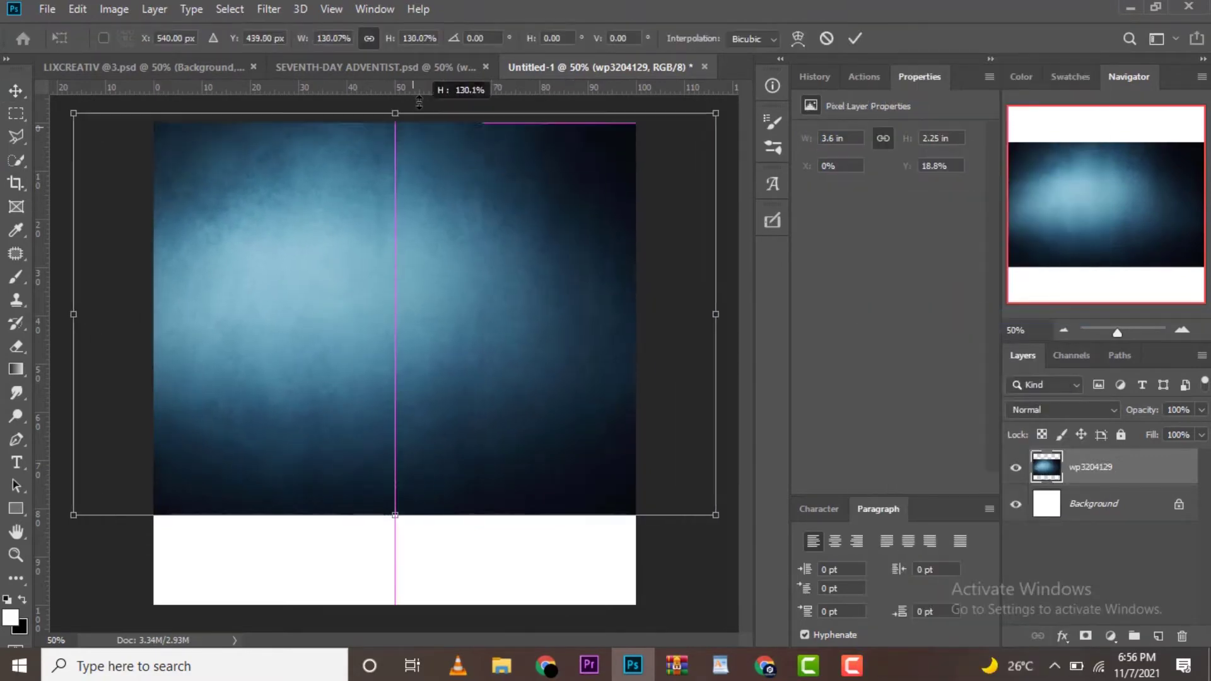
drag(397, 515, 397, 611)
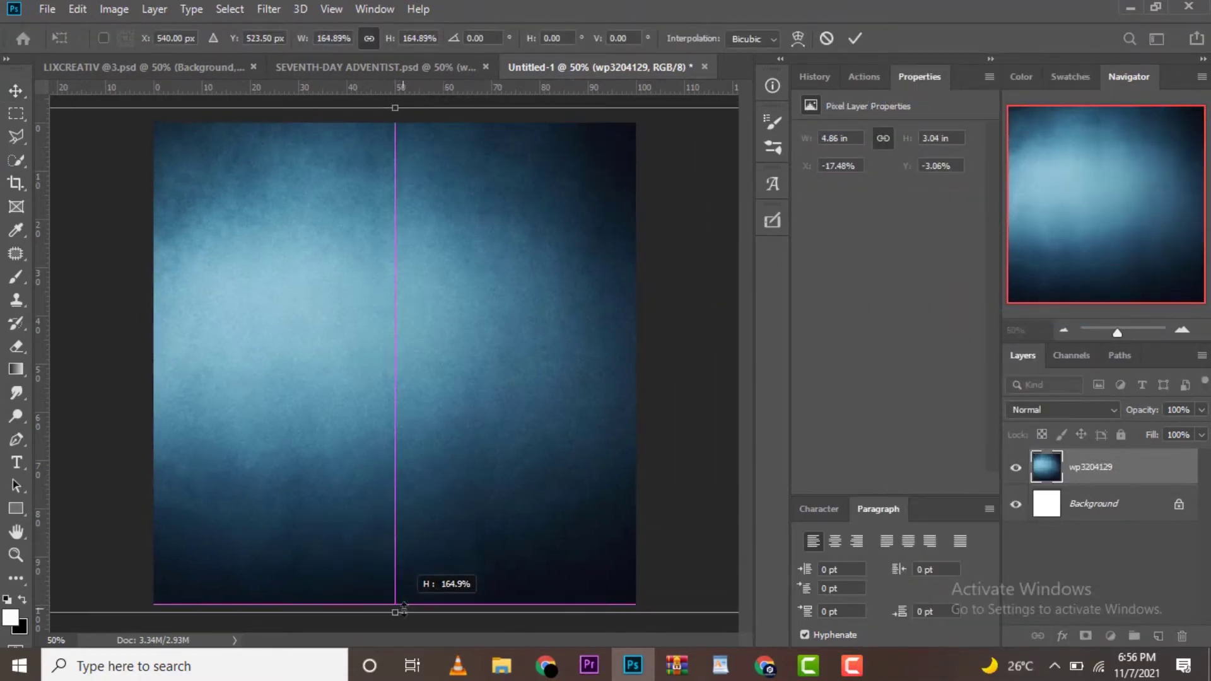
drag(394, 111, 395, 123)
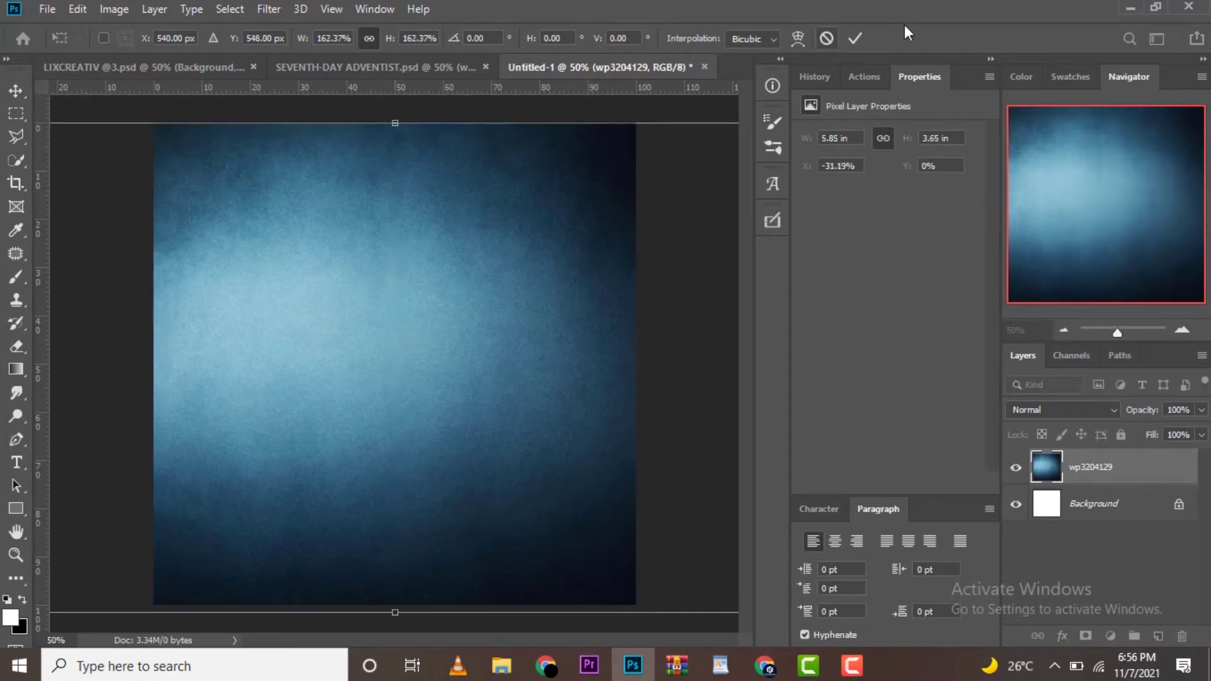
click(863, 40)
Flip the wp3204129 layer horizontally and shift it left across the canvas.
key(ctrl+t)
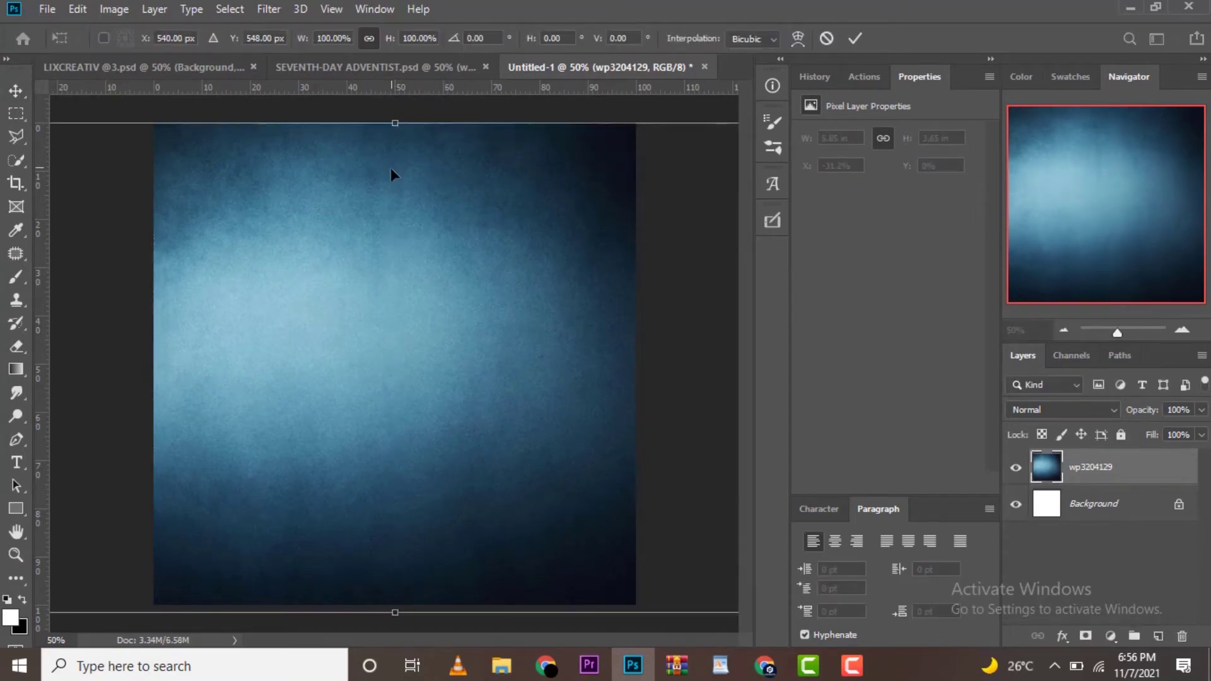
right_click(391, 167)
click(464, 392)
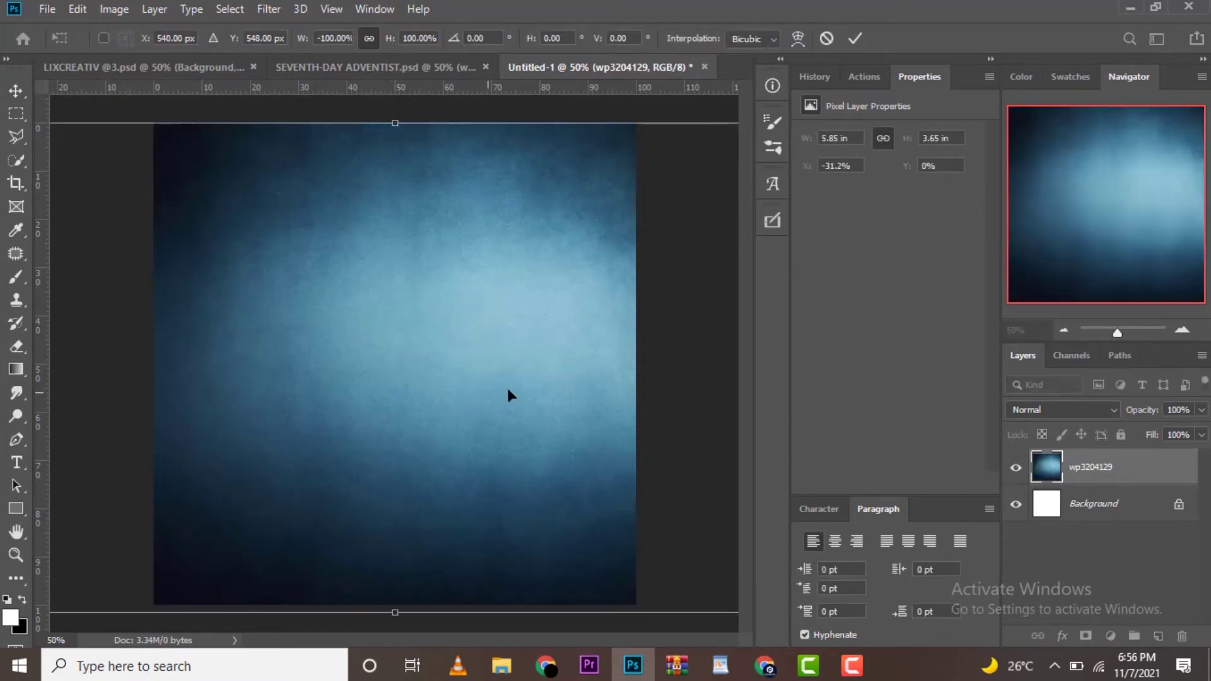
mouse_move(506, 384)
mouse_down()
mouse_move(464, 391)
mouse_move(459, 377)
mouse_up()
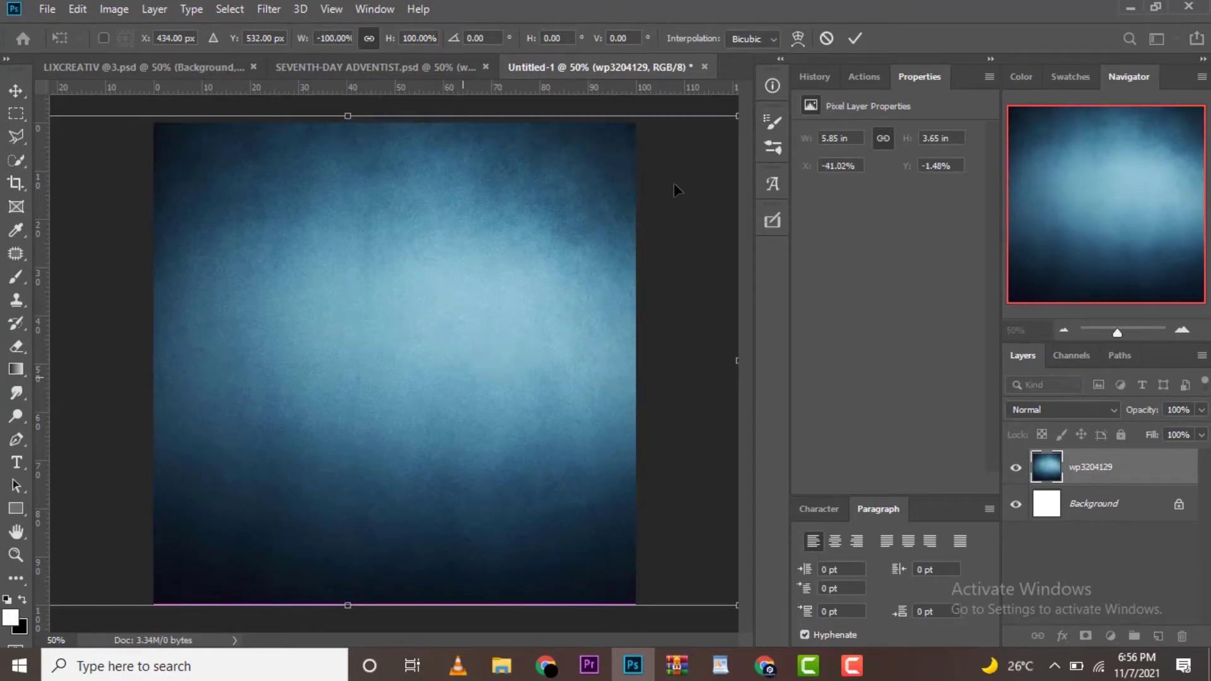
click(860, 41)
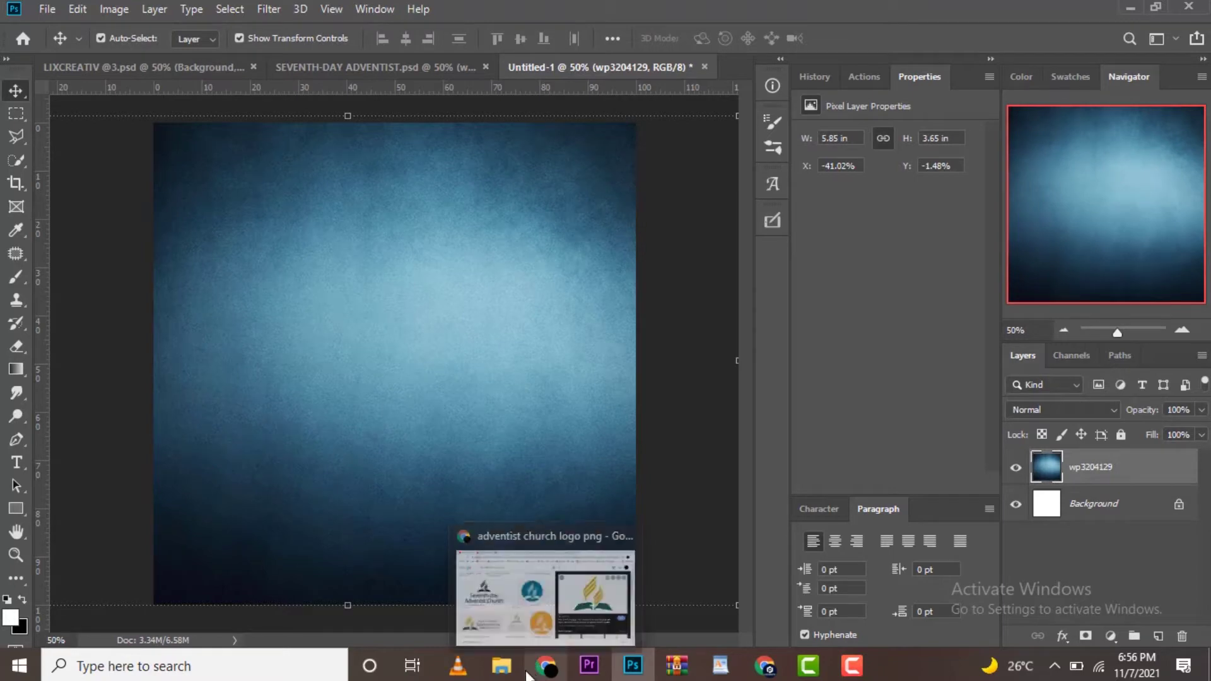
Add a green-preset Gradient Map adjustment and set the wp3204129 layer's fill to 88%.
click(1110, 635)
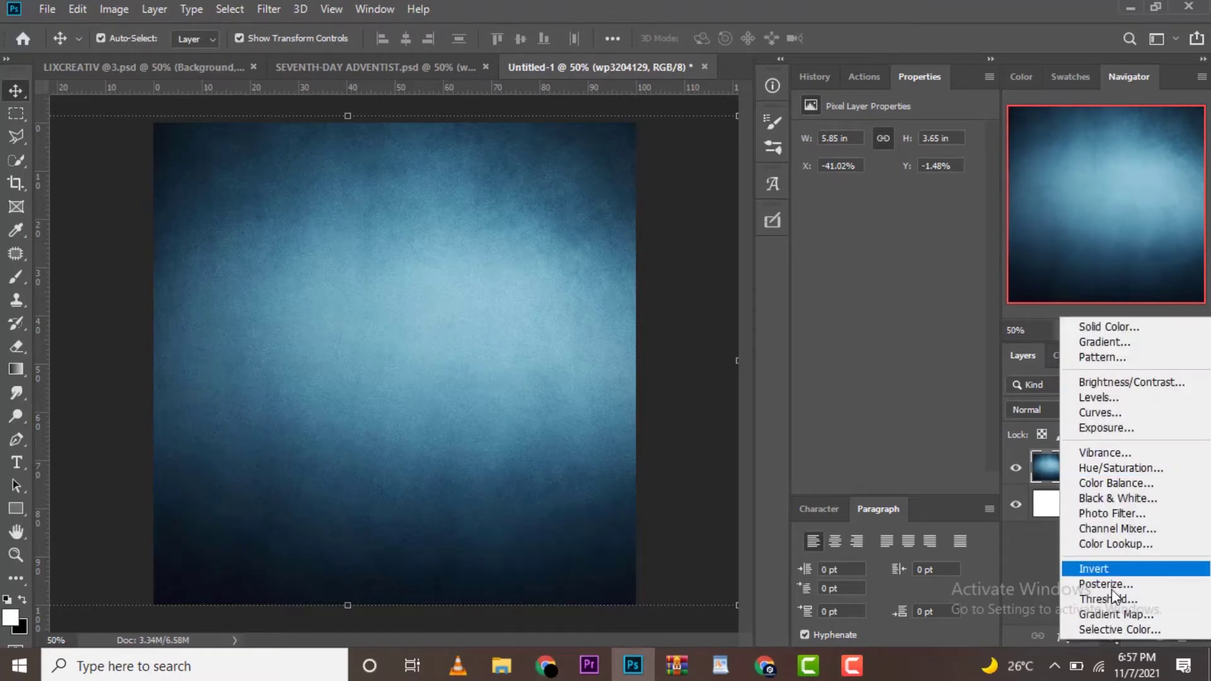
click(1114, 614)
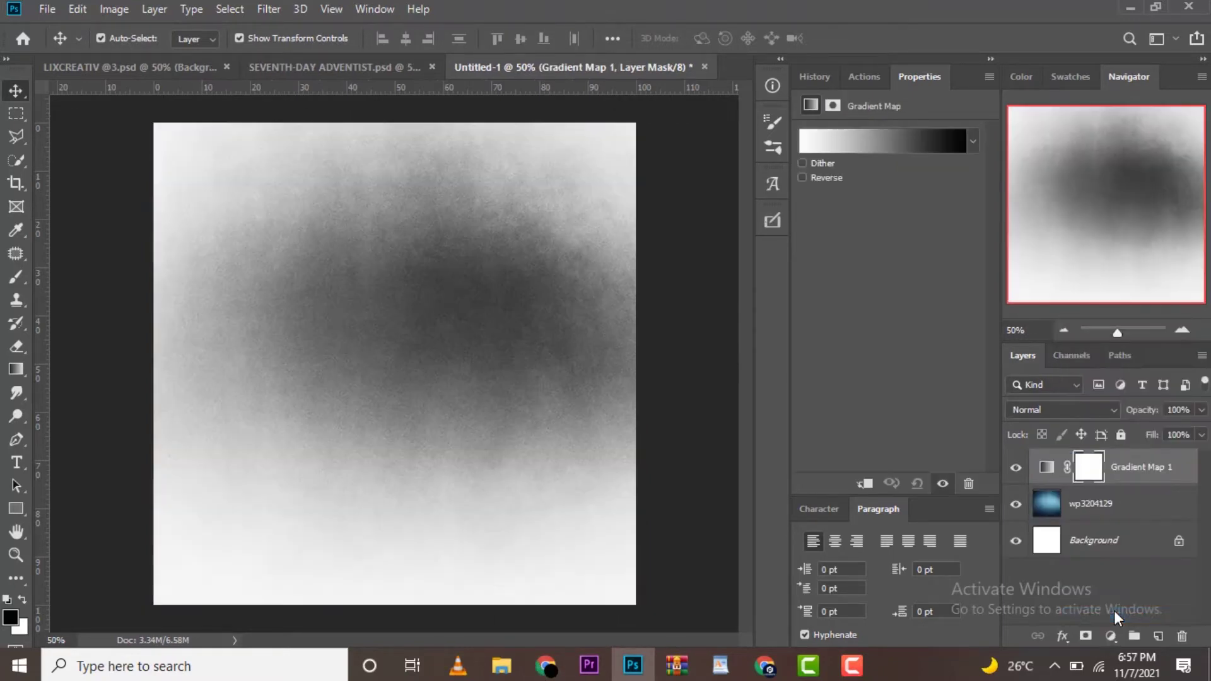
click(882, 145)
scroll(908, 300, down, 2)
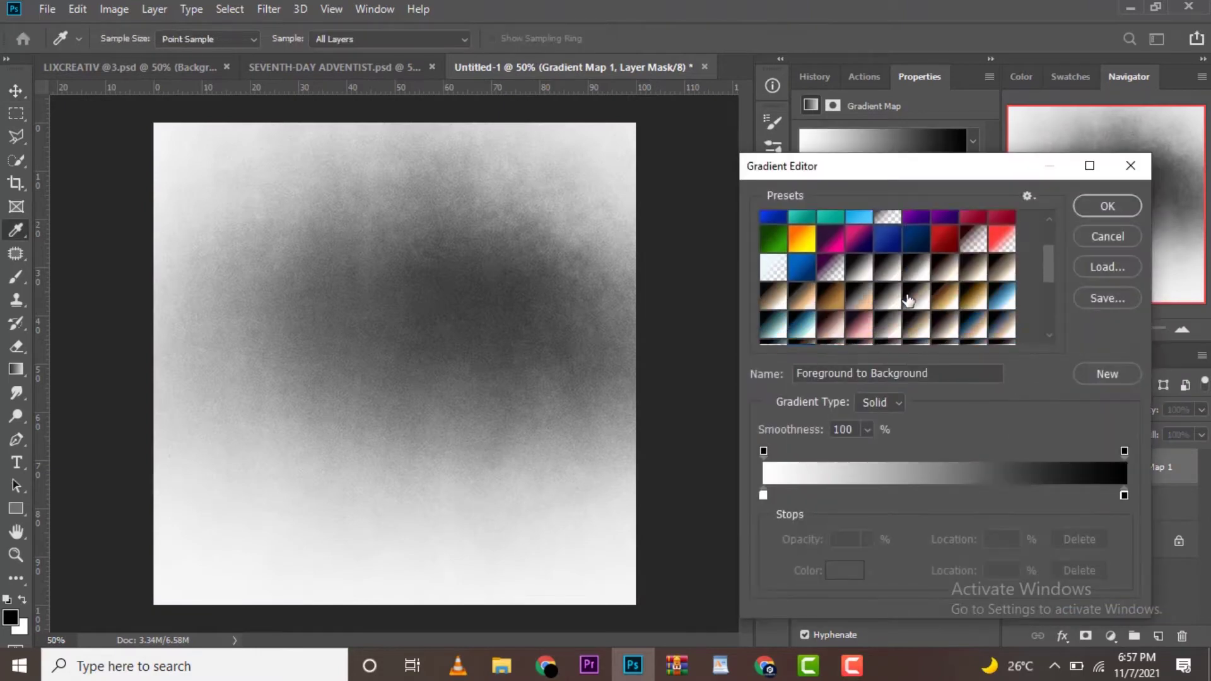
scroll(908, 299, down, 2)
scroll(908, 299, down, 2)
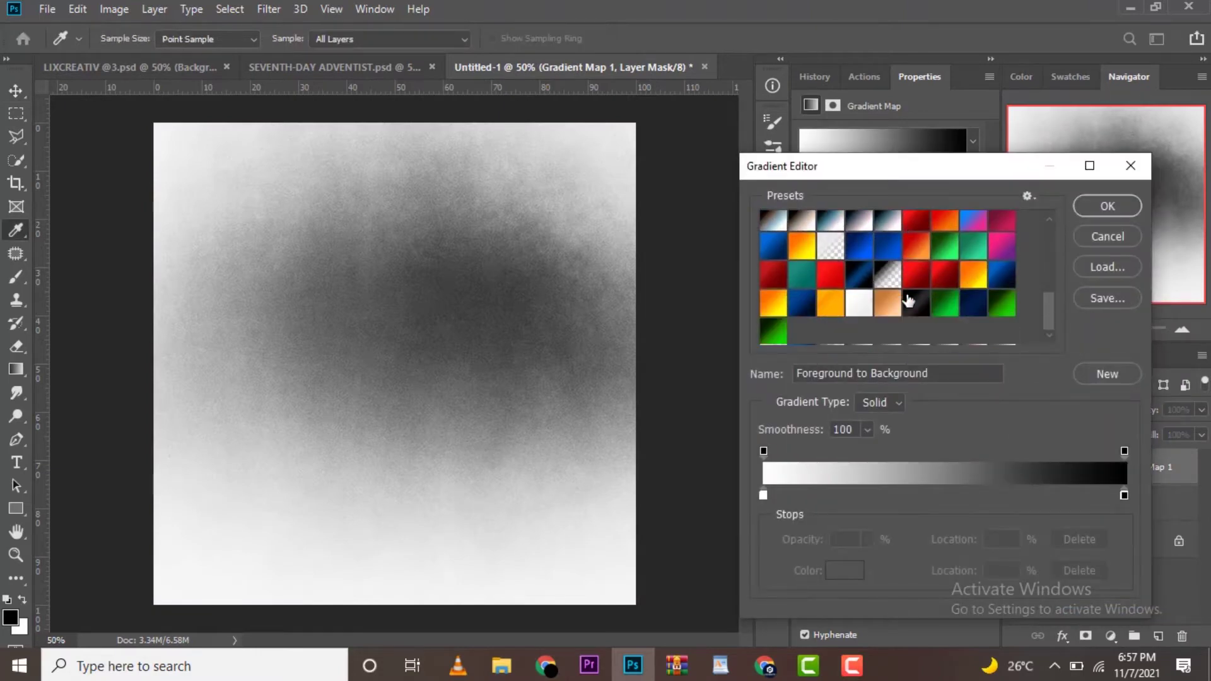
click(782, 340)
click(1109, 206)
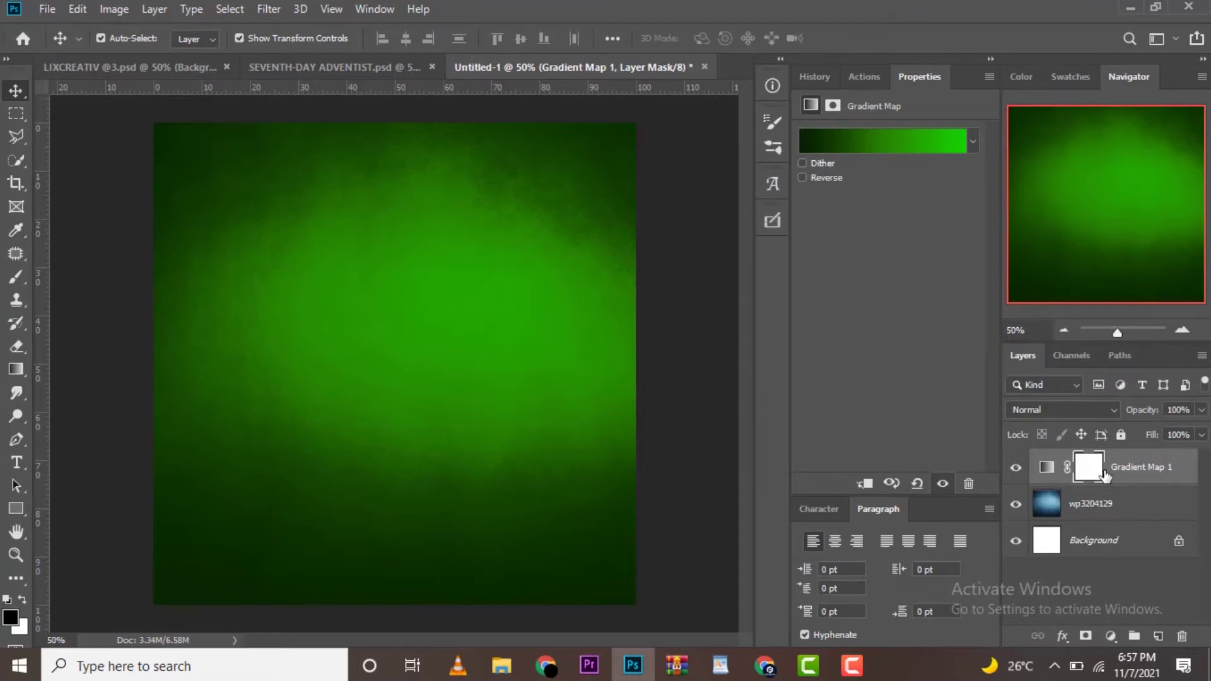
click(1112, 509)
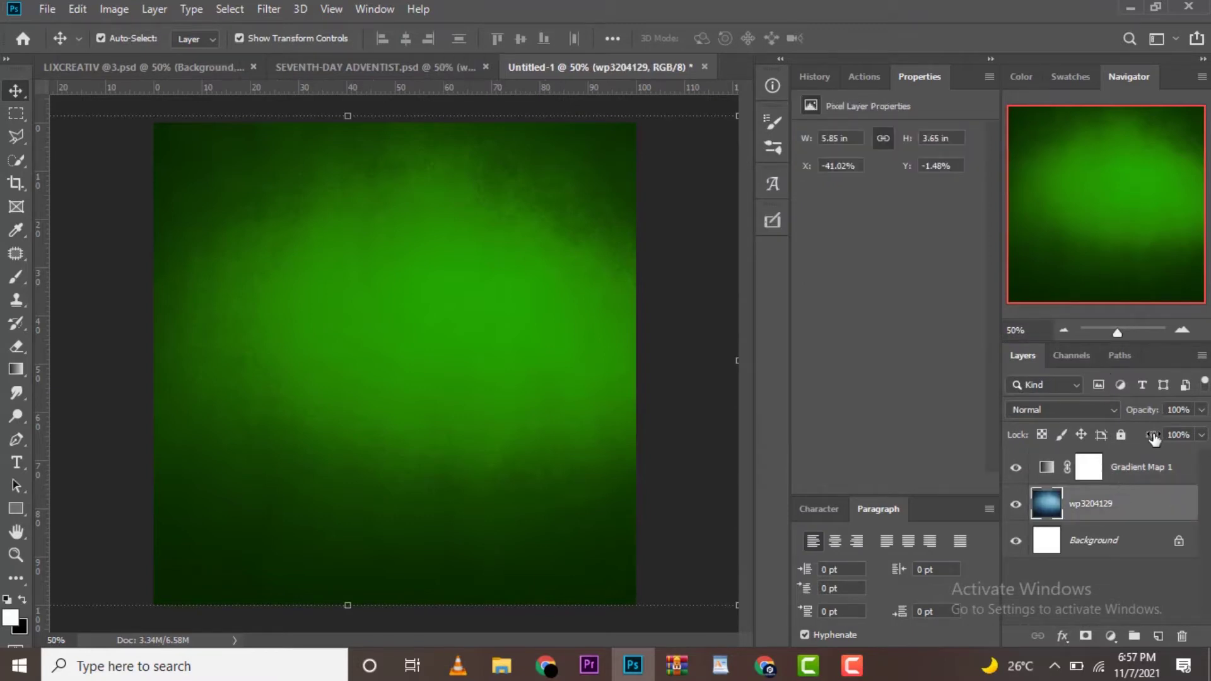
drag(1154, 438, 1145, 445)
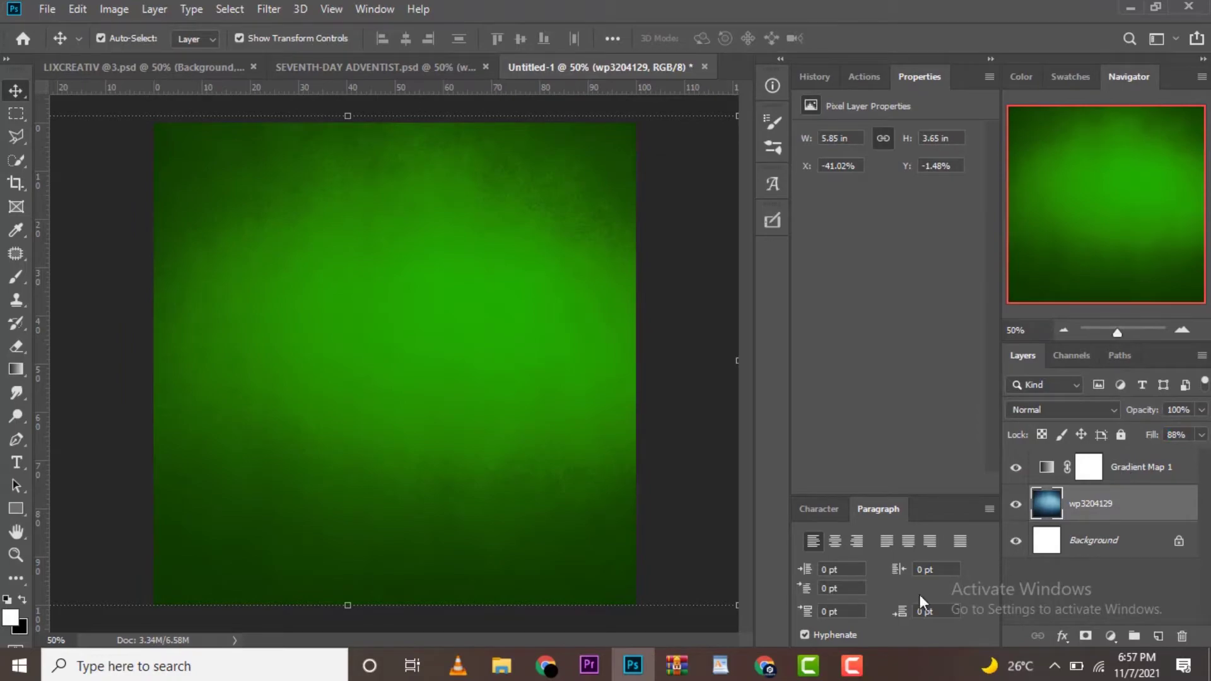
Place and rasterize the Untitled-100 texture and set its blend mode to Soft Light.
click(501, 665)
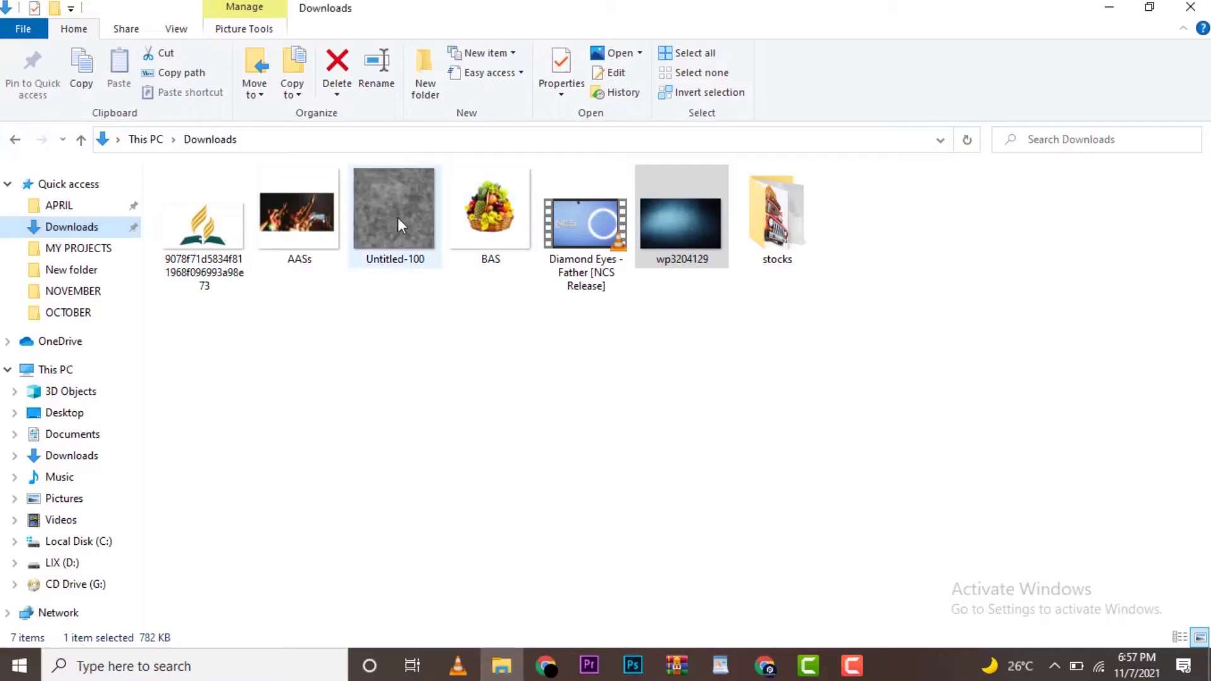
mouse_move(398, 217)
mouse_down()
mouse_move(487, 405)
mouse_move(644, 667)
mouse_move(536, 485)
mouse_up()
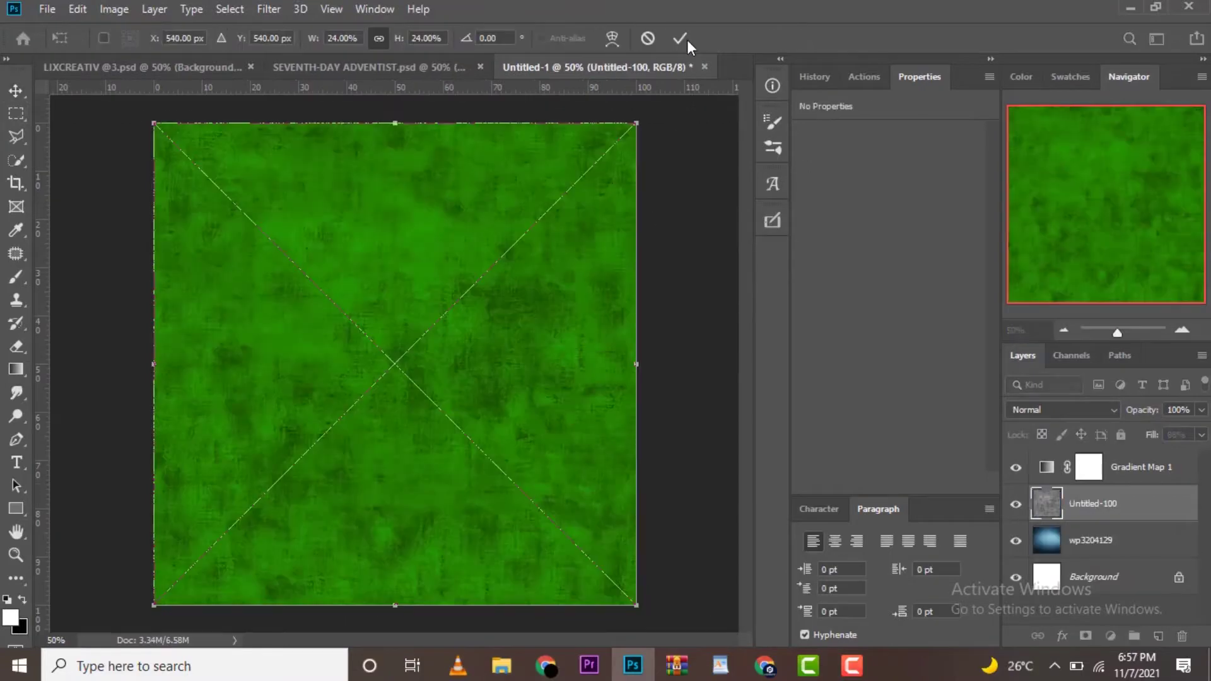
click(680, 38)
right_click(1108, 511)
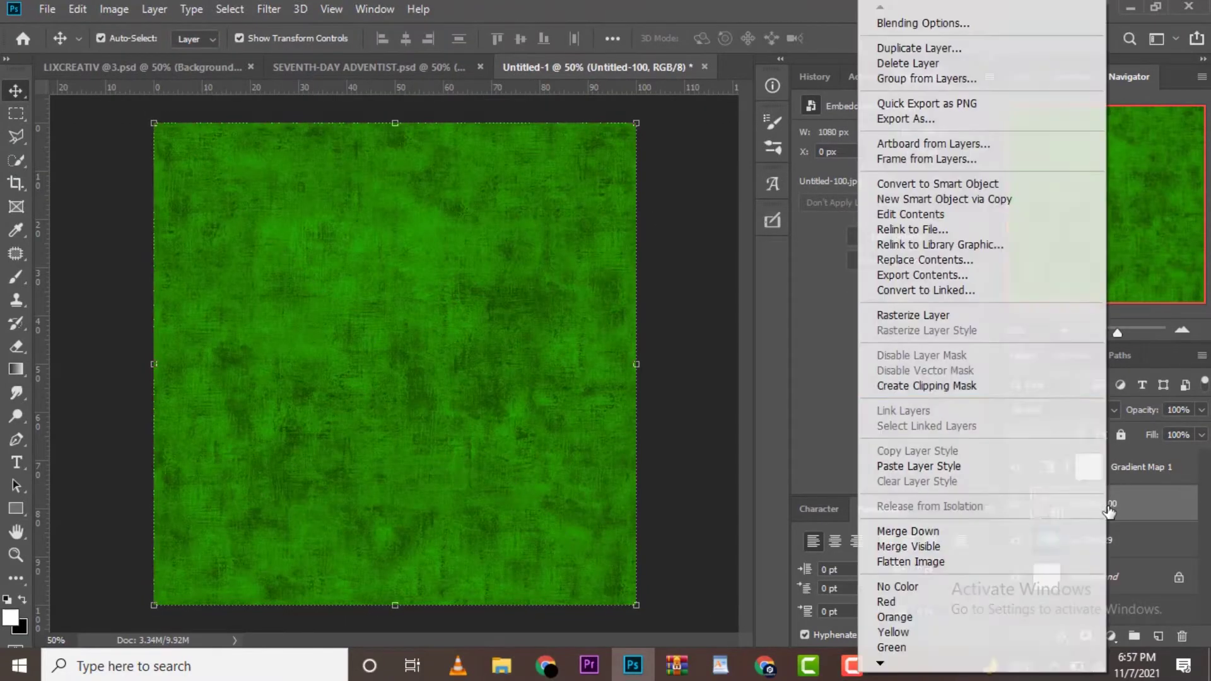
click(922, 318)
click(1034, 411)
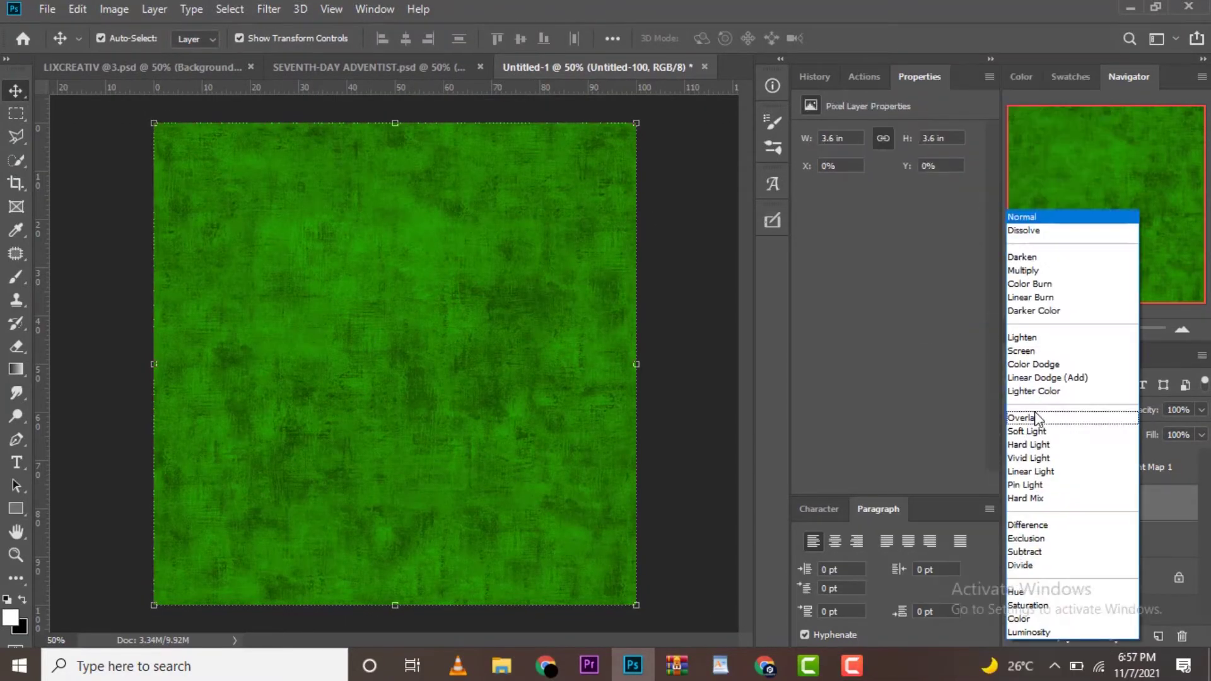
click(1031, 431)
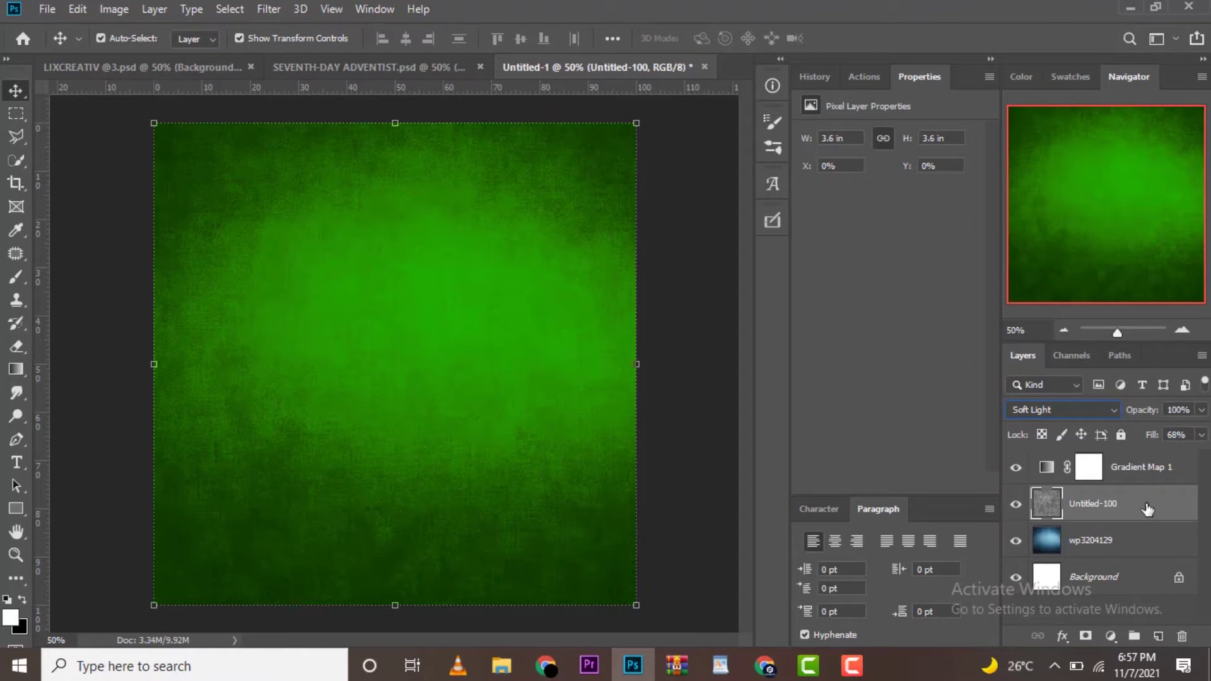
click(1132, 547)
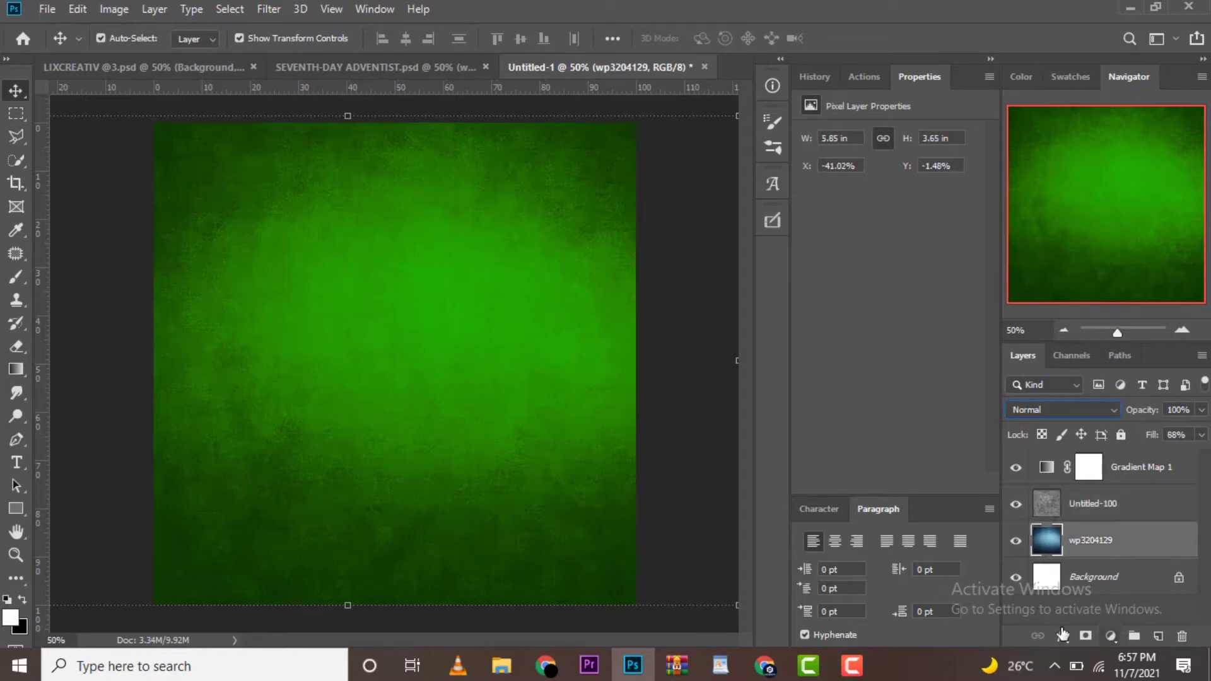
click(501, 666)
Place the AASs crowd photo, rasterize it, and set its blend mode to Luminosity.
drag(304, 234, 621, 650)
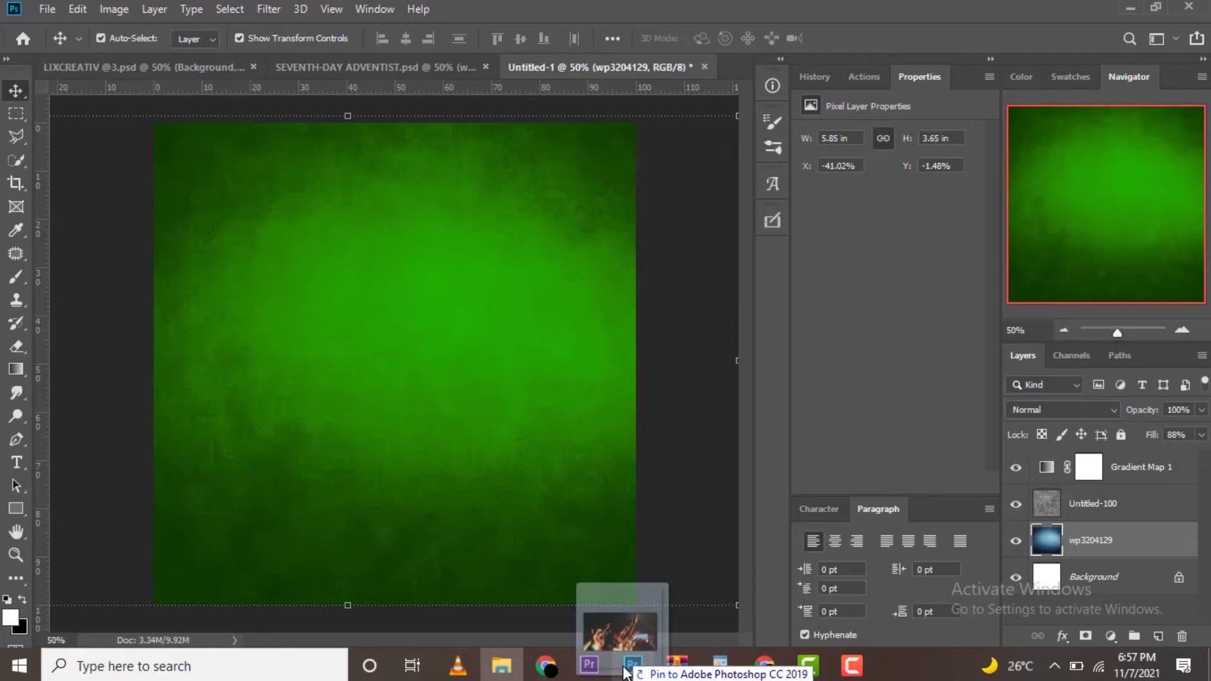
mouse_move(620, 650)
mouse_down()
mouse_move(493, 539)
mouse_move(500, 509)
mouse_up()
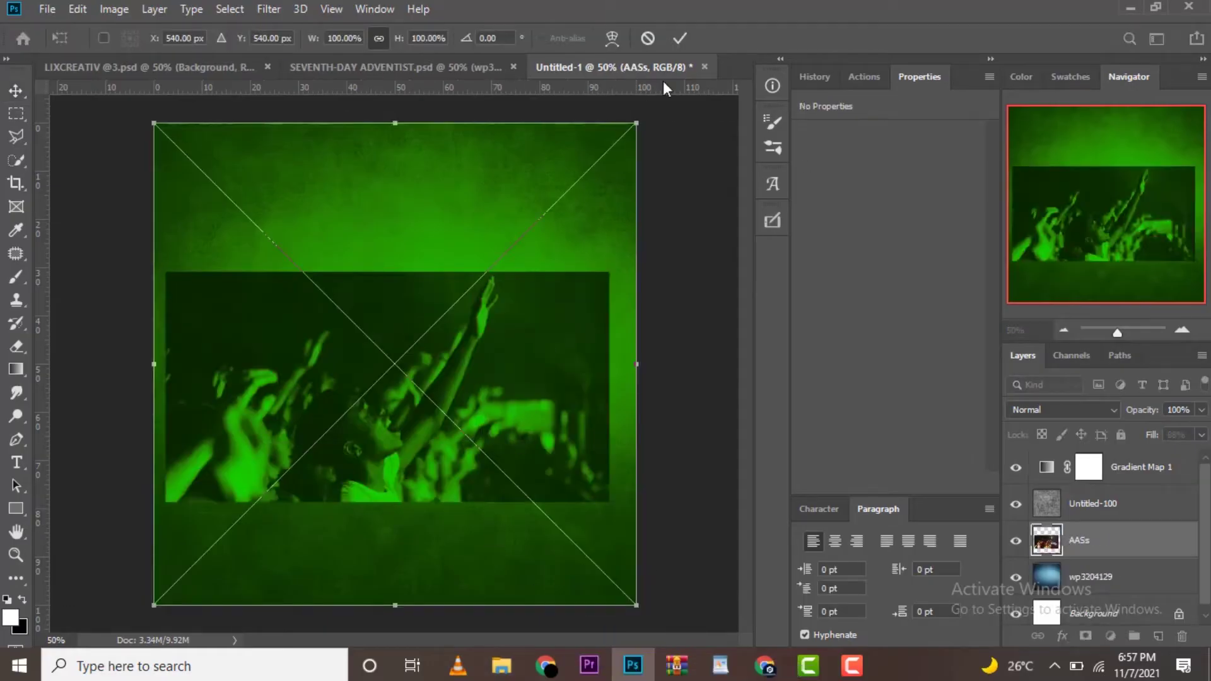
click(682, 39)
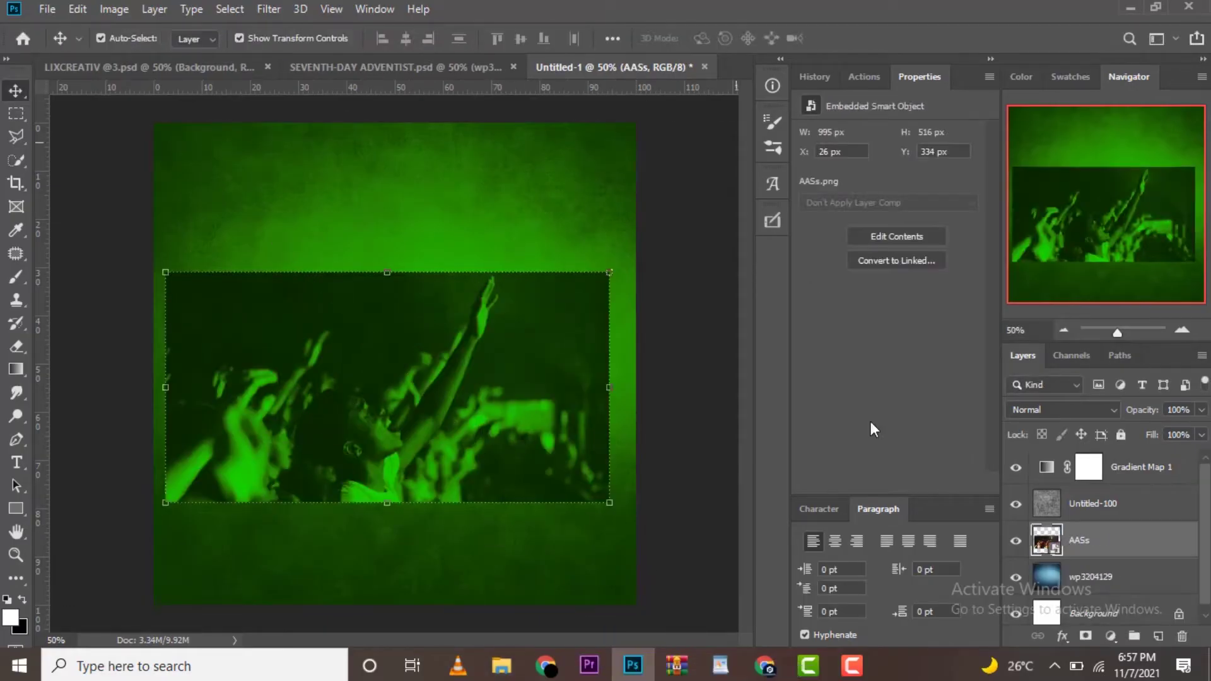
right_click(1108, 553)
click(914, 313)
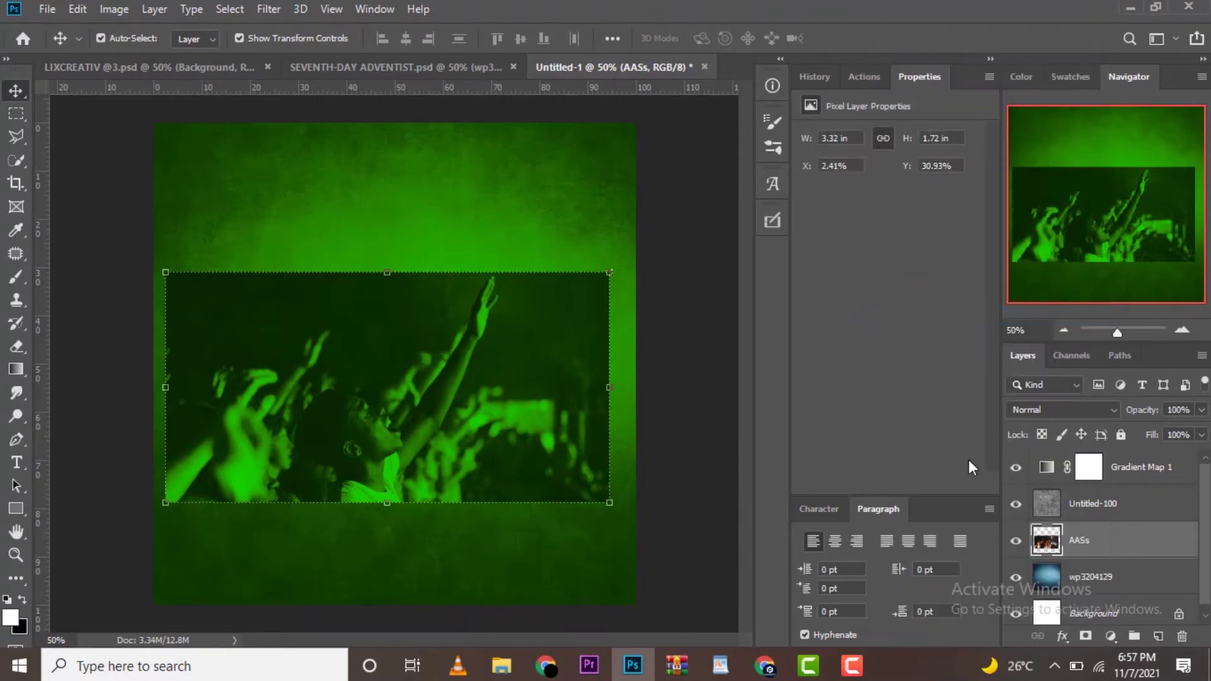
click(1068, 408)
click(1035, 630)
Scale the crowd photo to about 191% and shift it up-left.
drag(386, 276, 409, 152)
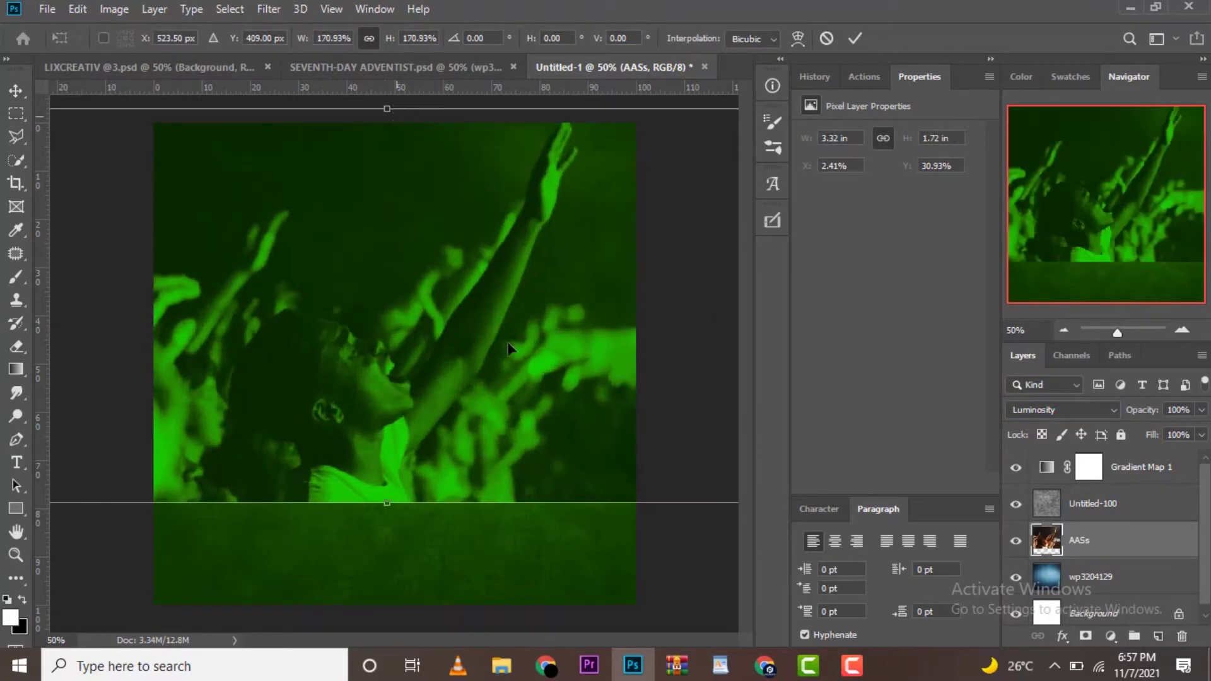
drag(508, 347, 431, 357)
drag(295, 429, 285, 470)
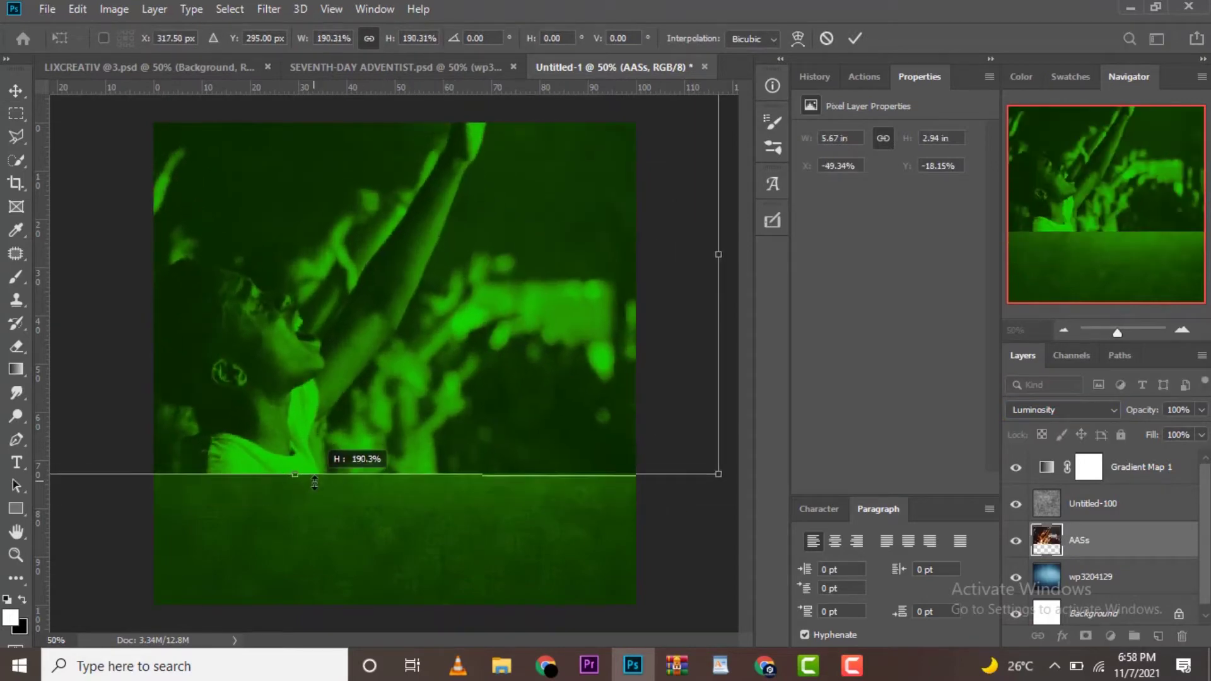
drag(353, 368, 345, 364)
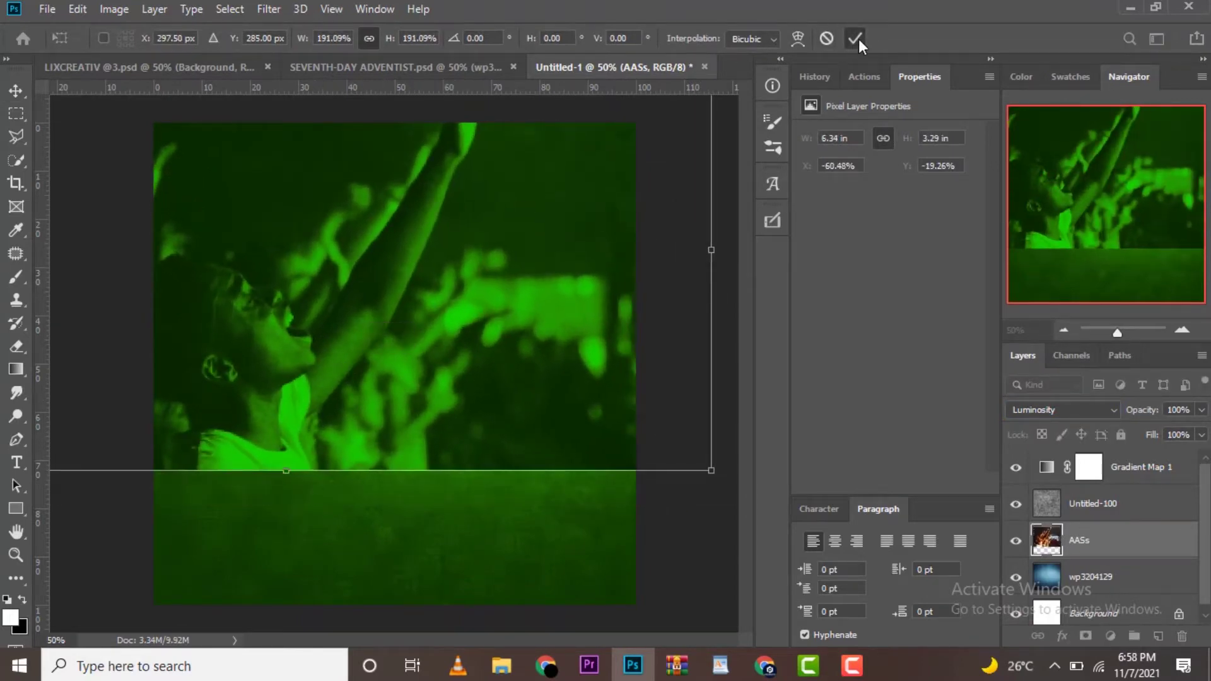
click(855, 39)
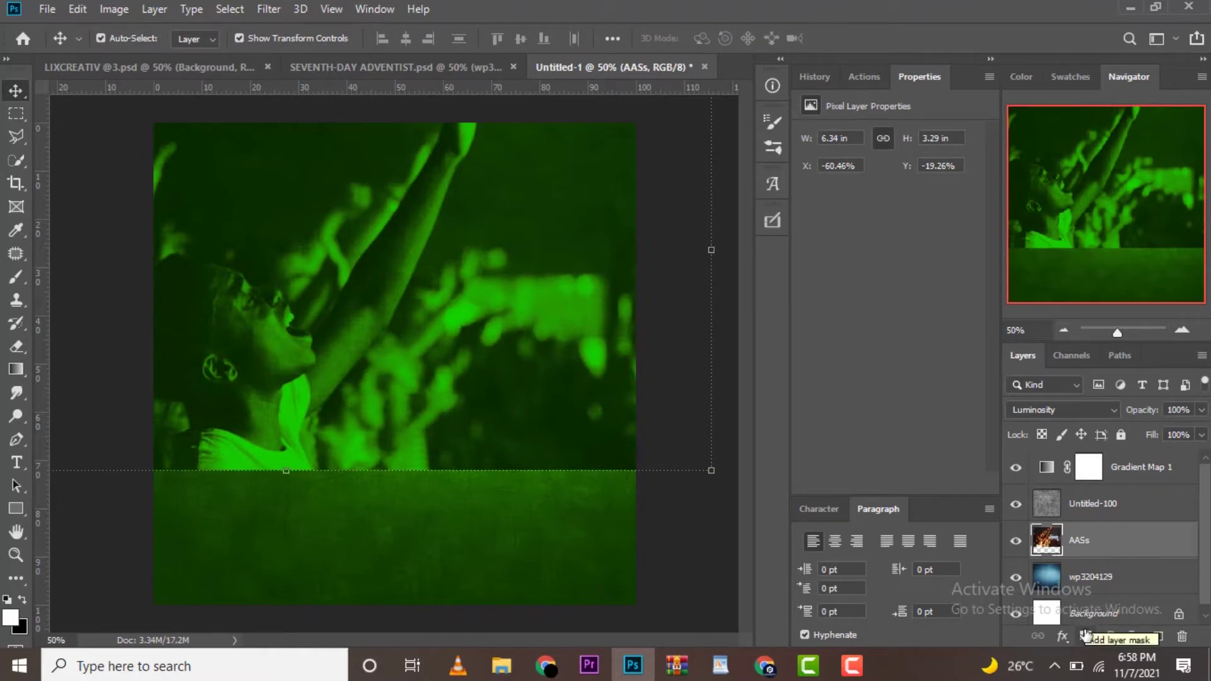
Add a layer mask, brush out the photo's right-centre, and gradient-fade its bottom edge.
click(1085, 635)
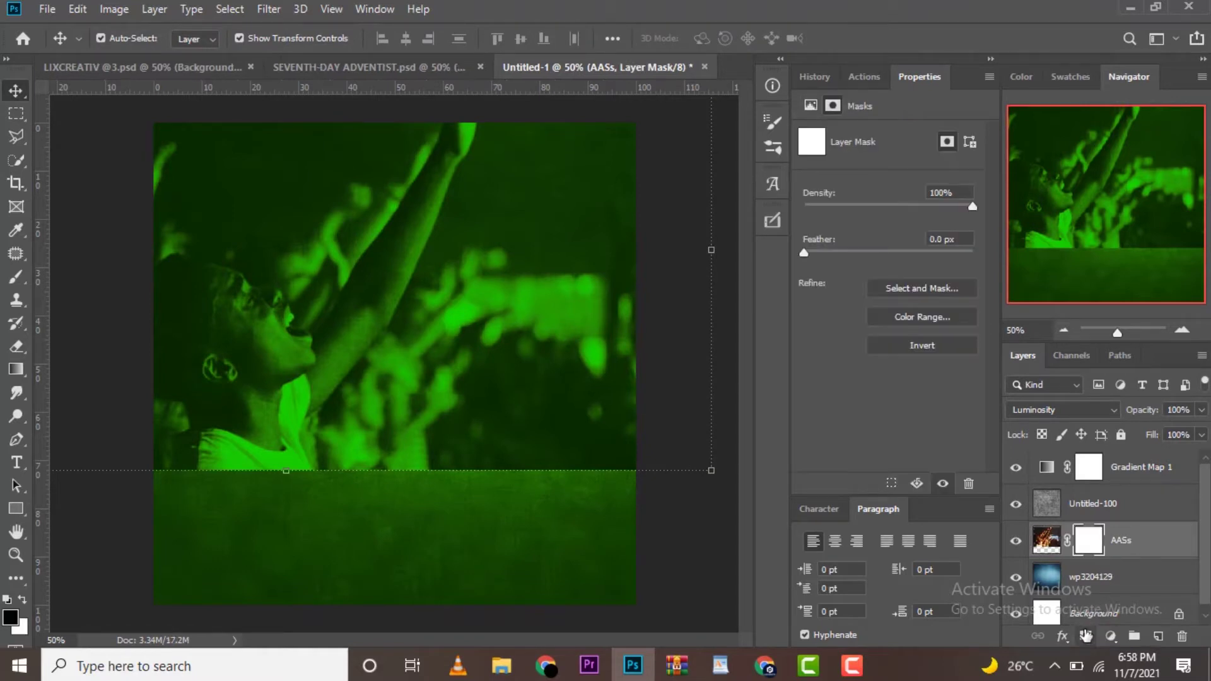
click(17, 280)
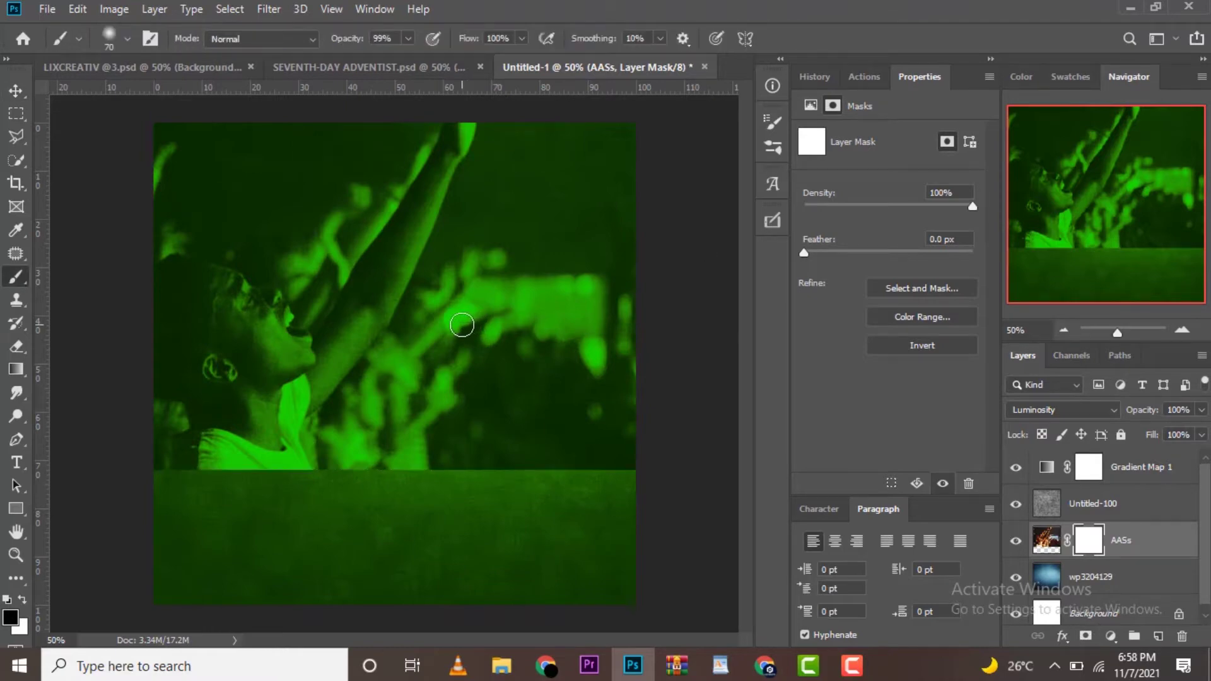
key(bracketright)
key(bracketright)
key(bracketright)
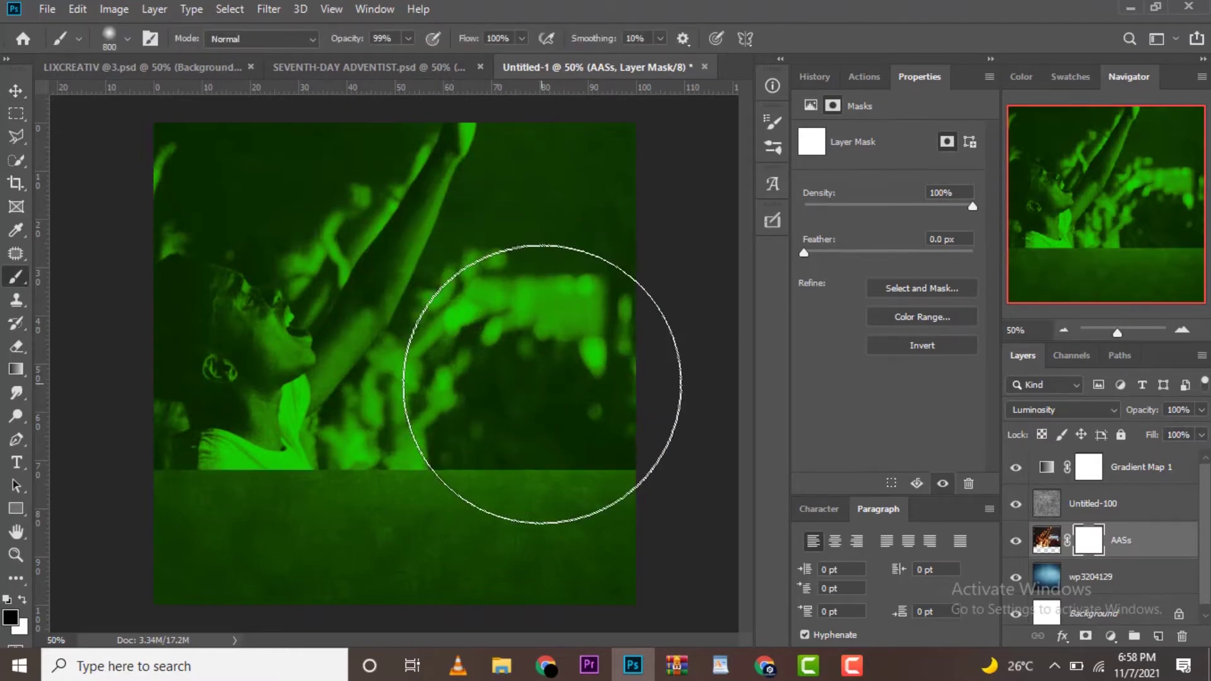
mouse_move(546, 375)
mouse_down()
mouse_move(535, 357)
mouse_move(580, 122)
mouse_move(608, 107)
mouse_move(621, 311)
mouse_move(581, 527)
mouse_move(555, 472)
mouse_move(513, 473)
mouse_up()
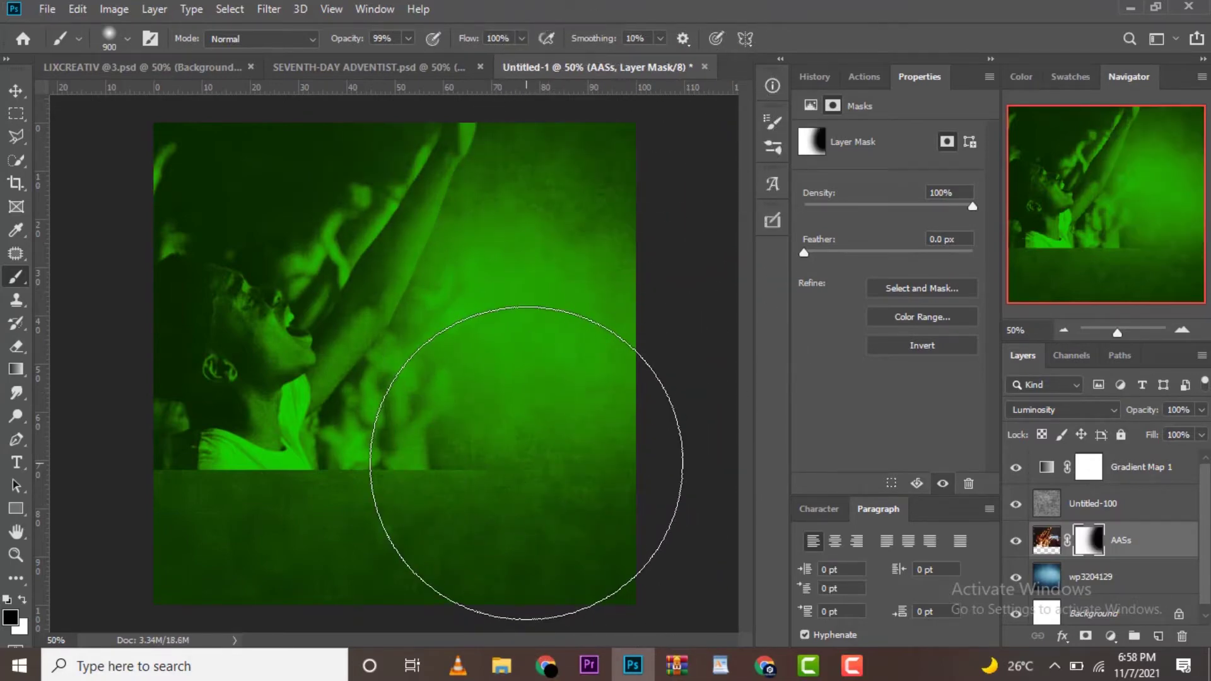
key(bracketleft)
key(bracketleft)
key(bracketleft)
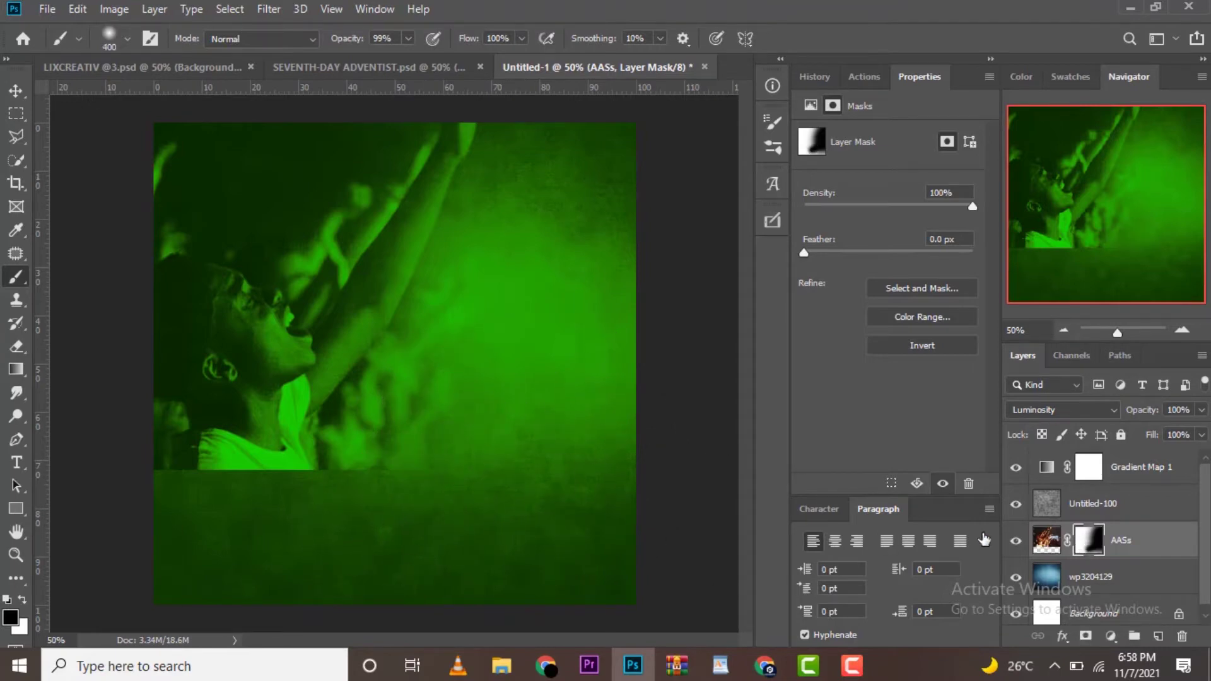
click(16, 370)
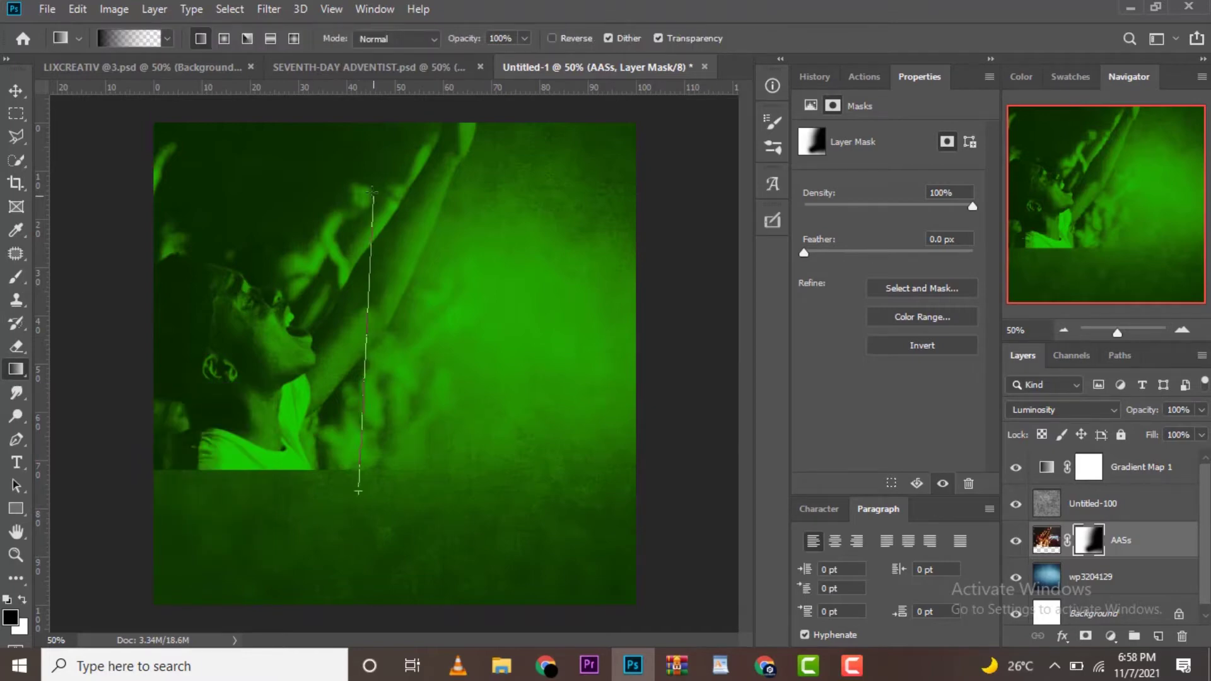
drag(361, 417, 358, 152)
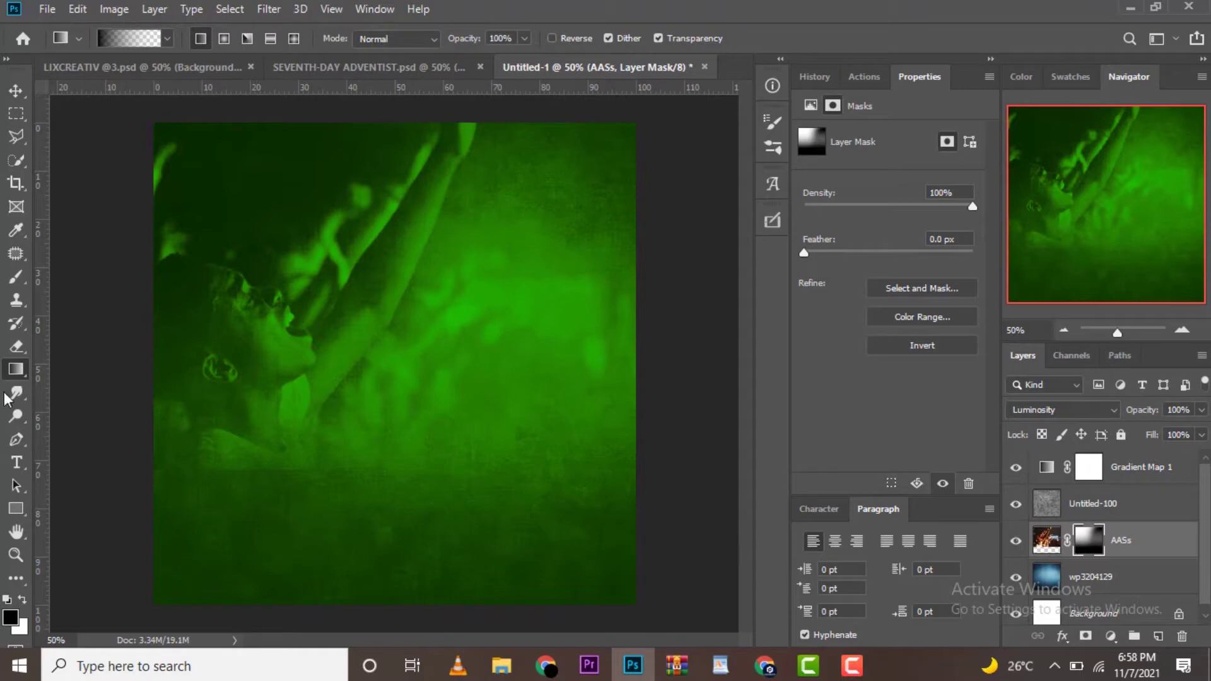
Paint black over the photo's bright top-left on the mask and set fill to 72%.
click(22, 277)
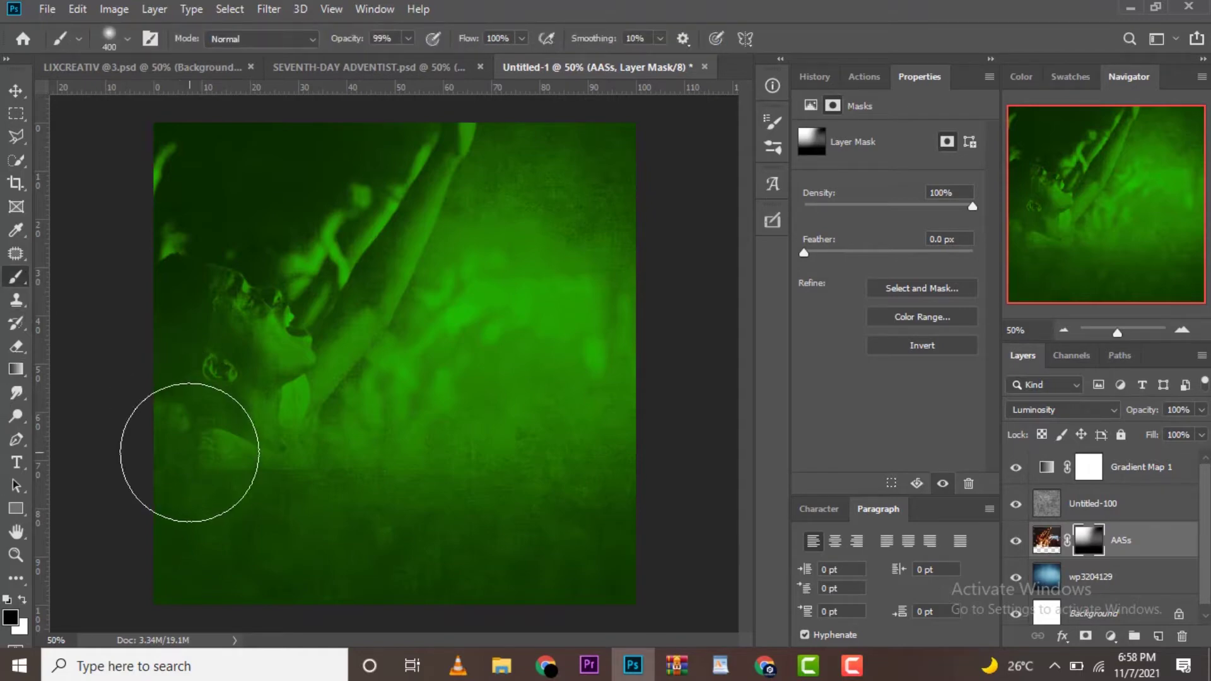
click(10, 617)
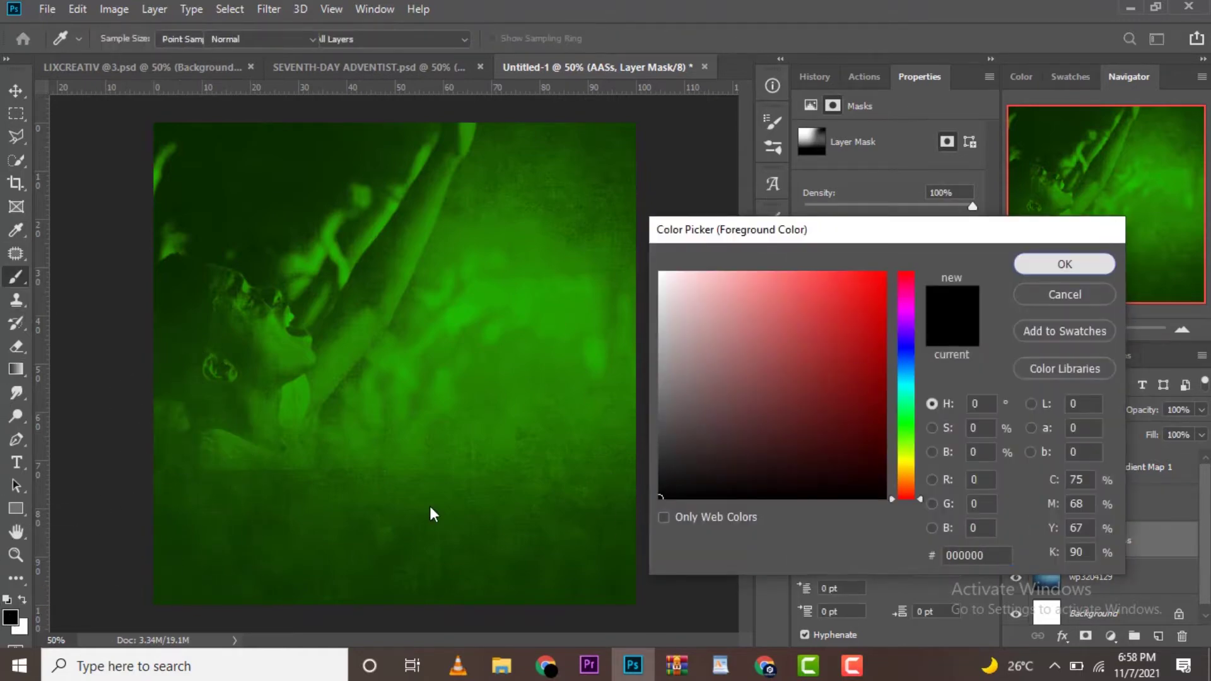
key(Return)
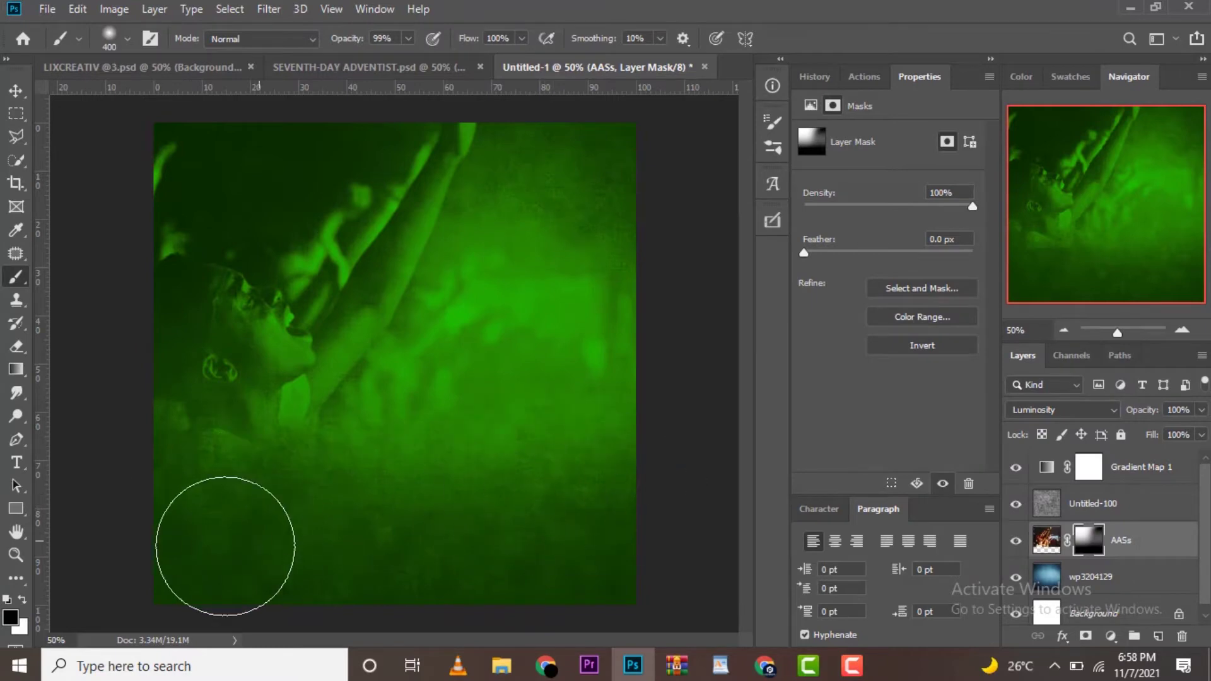
mouse_move(270, 135)
mouse_down()
mouse_move(114, 164)
mouse_move(231, 149)
mouse_up()
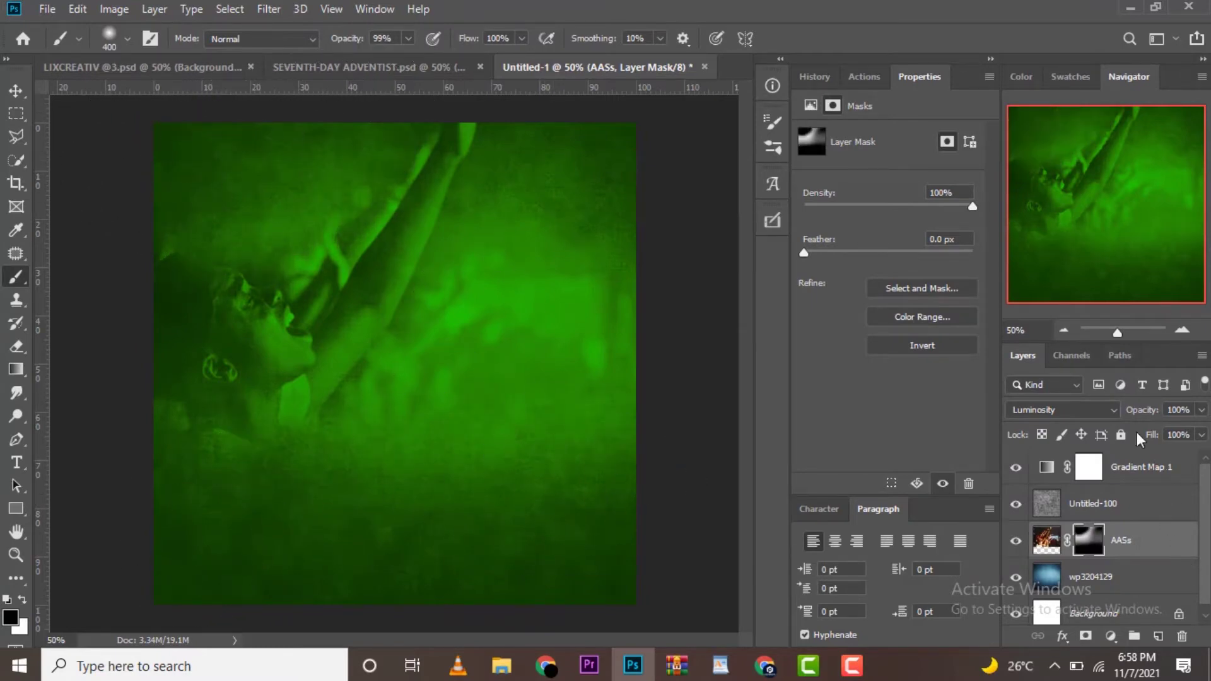
drag(1156, 440, 1125, 438)
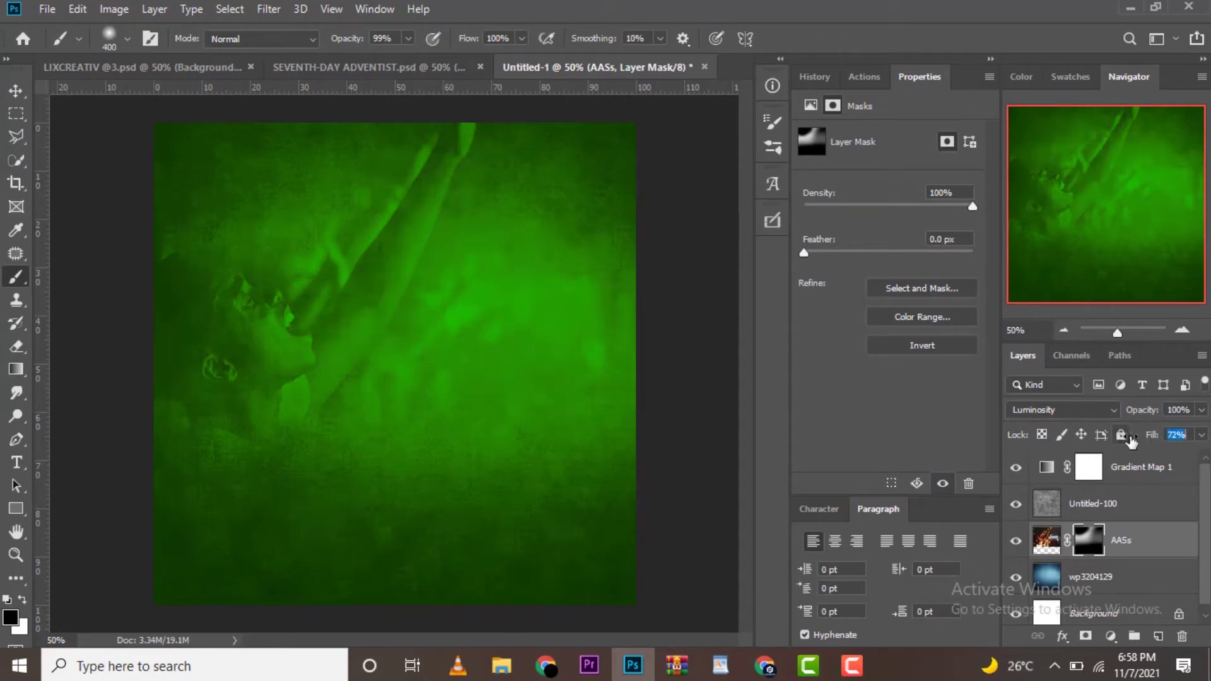
Enlarge the crowd photo to about 112% and move it up and right.
click(16, 90)
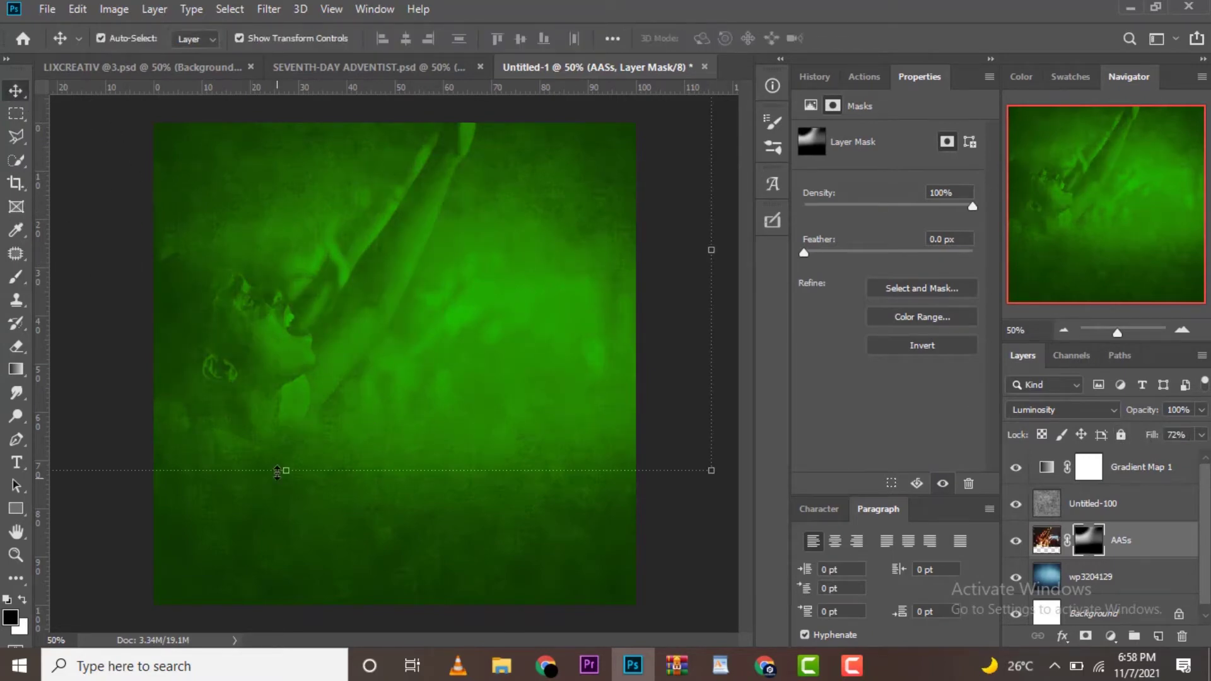
drag(277, 472, 284, 489)
mouse_move(316, 397)
mouse_down()
mouse_move(347, 366)
mouse_move(313, 365)
mouse_move(310, 379)
mouse_up()
click(855, 38)
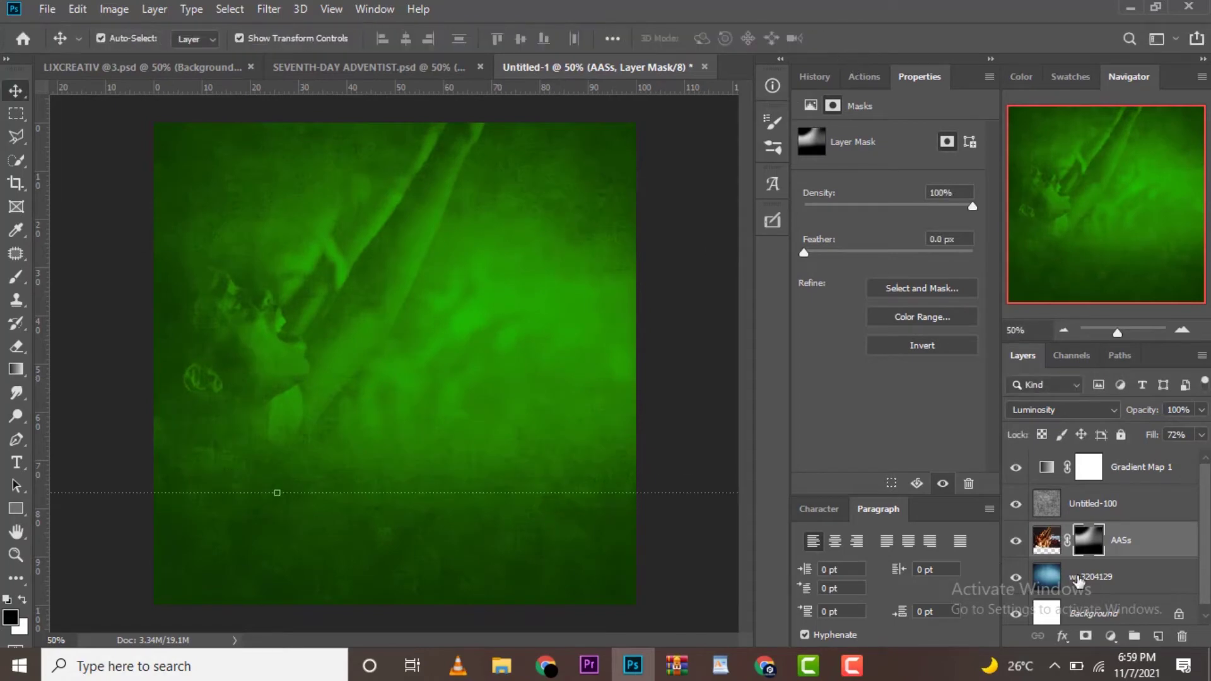
Group the four background layers into Group 1.
click(1133, 510)
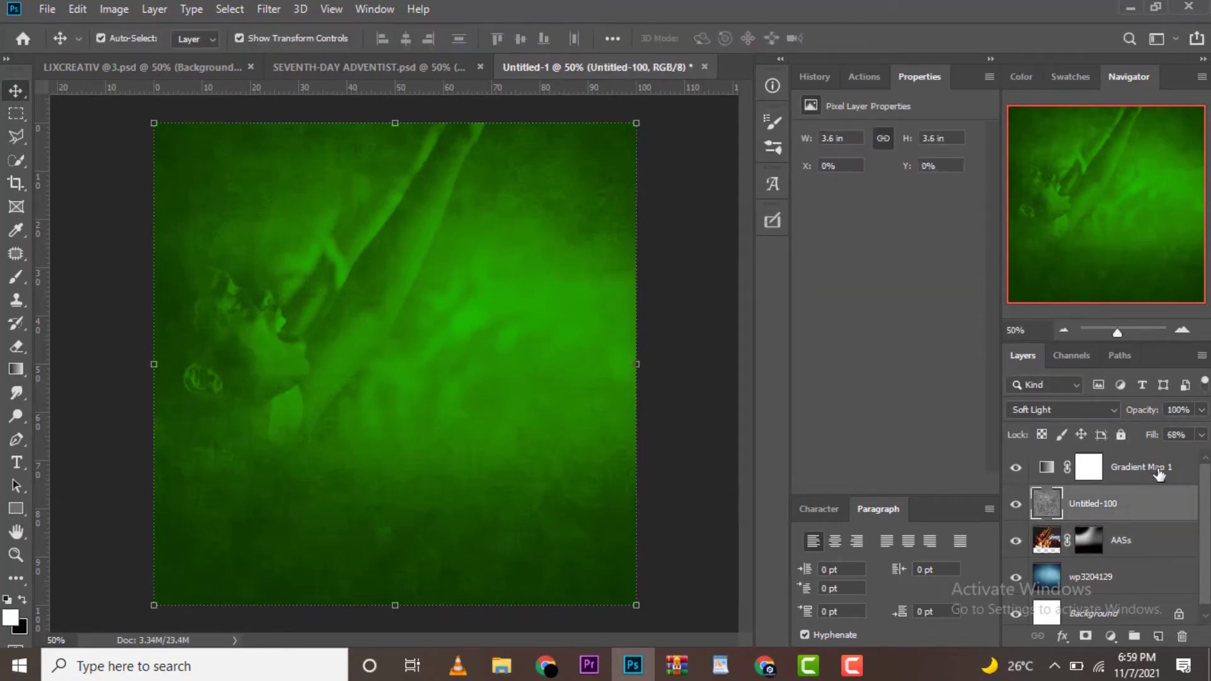
click(1157, 474)
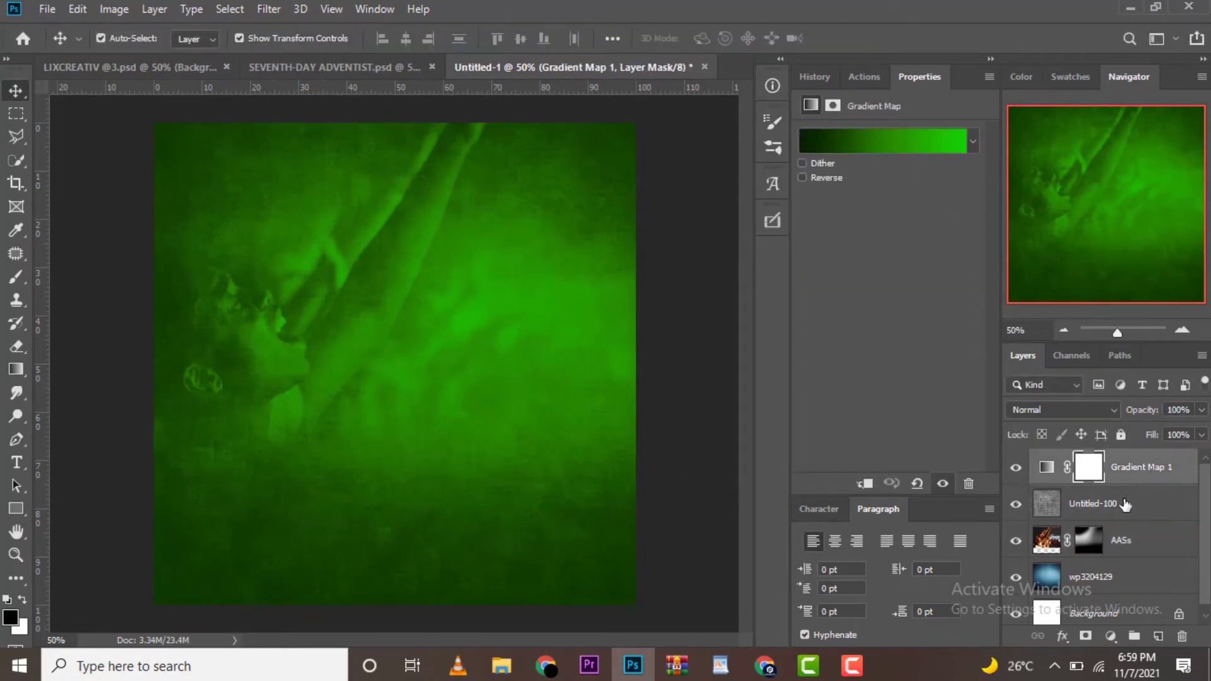
shift+click(1115, 586)
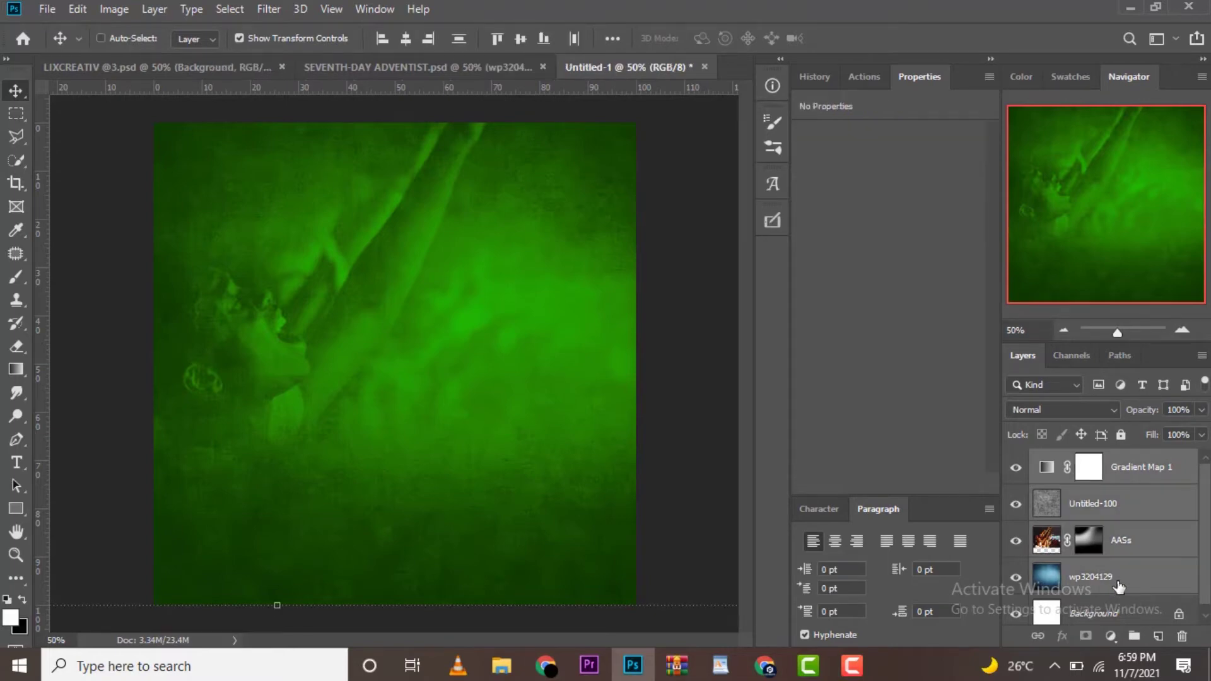
key(ctrl+g)
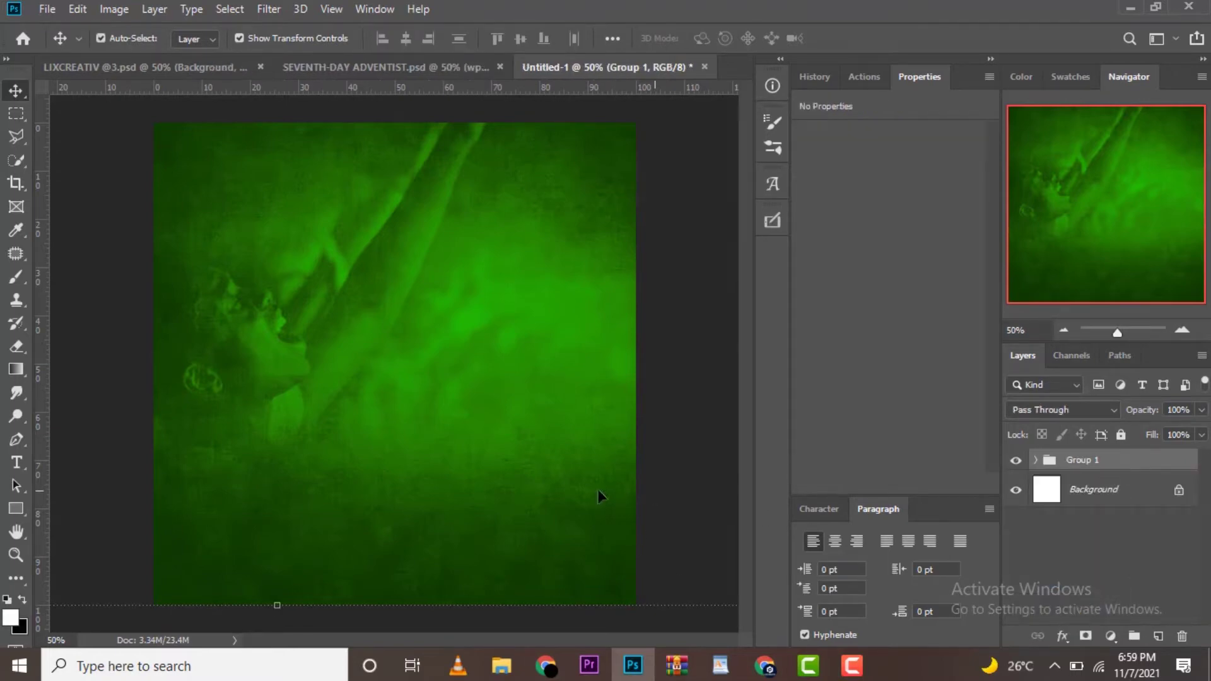
click(125, 366)
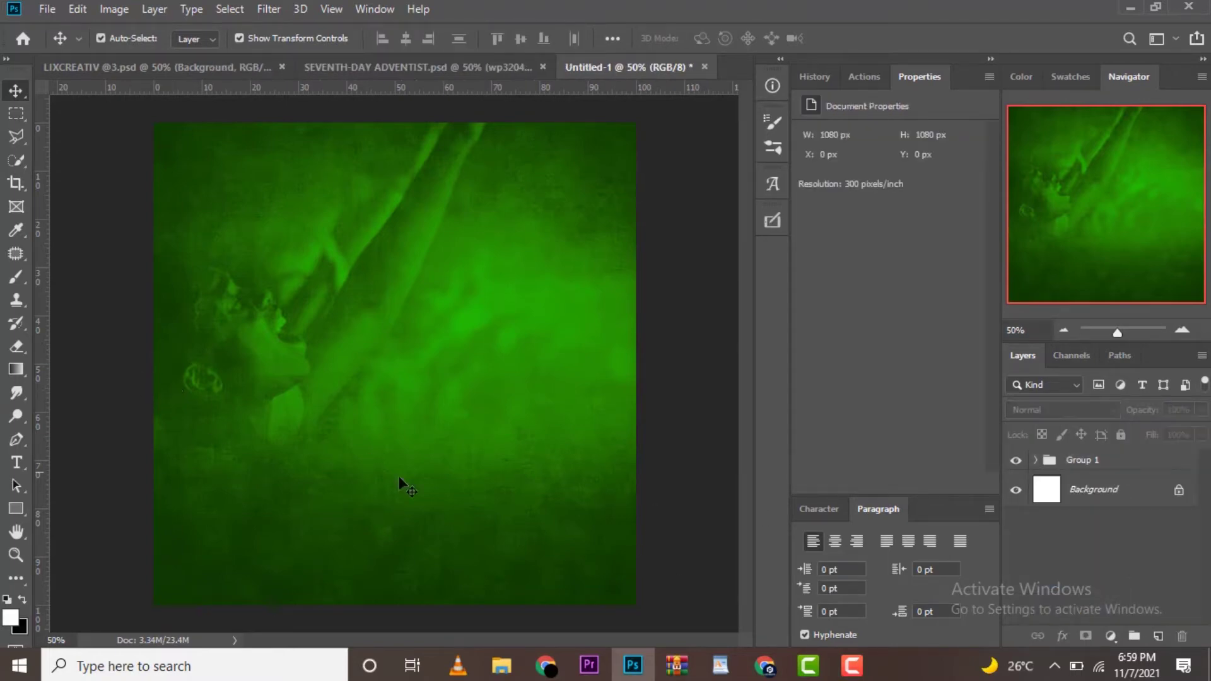
Copy the SEVENTH-DAY ADVENTIST CHURCH line from the flyer text in WordPad.
click(720, 670)
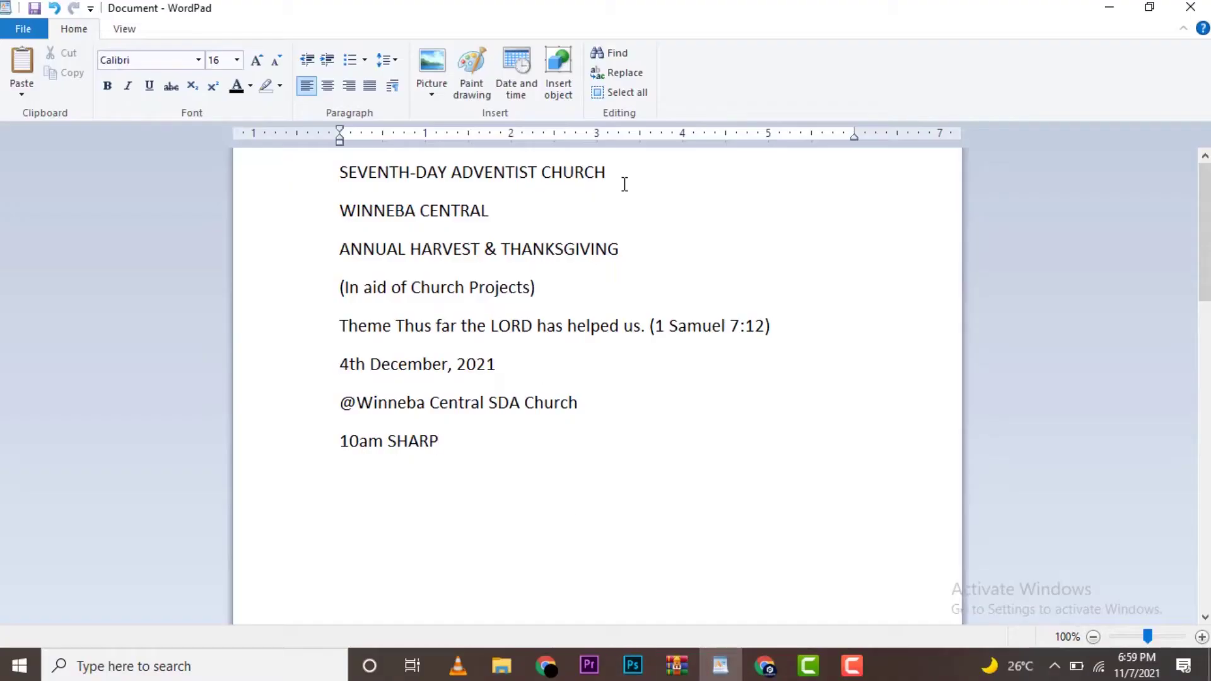
drag(623, 176, 373, 171)
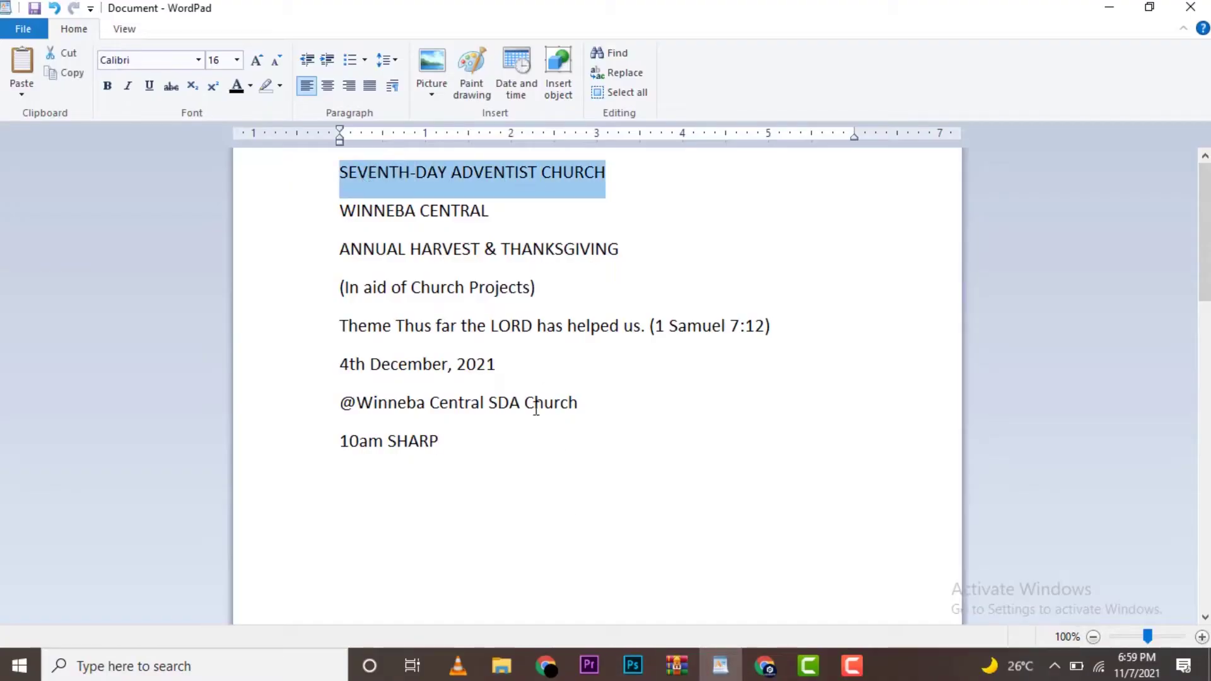
click(632, 666)
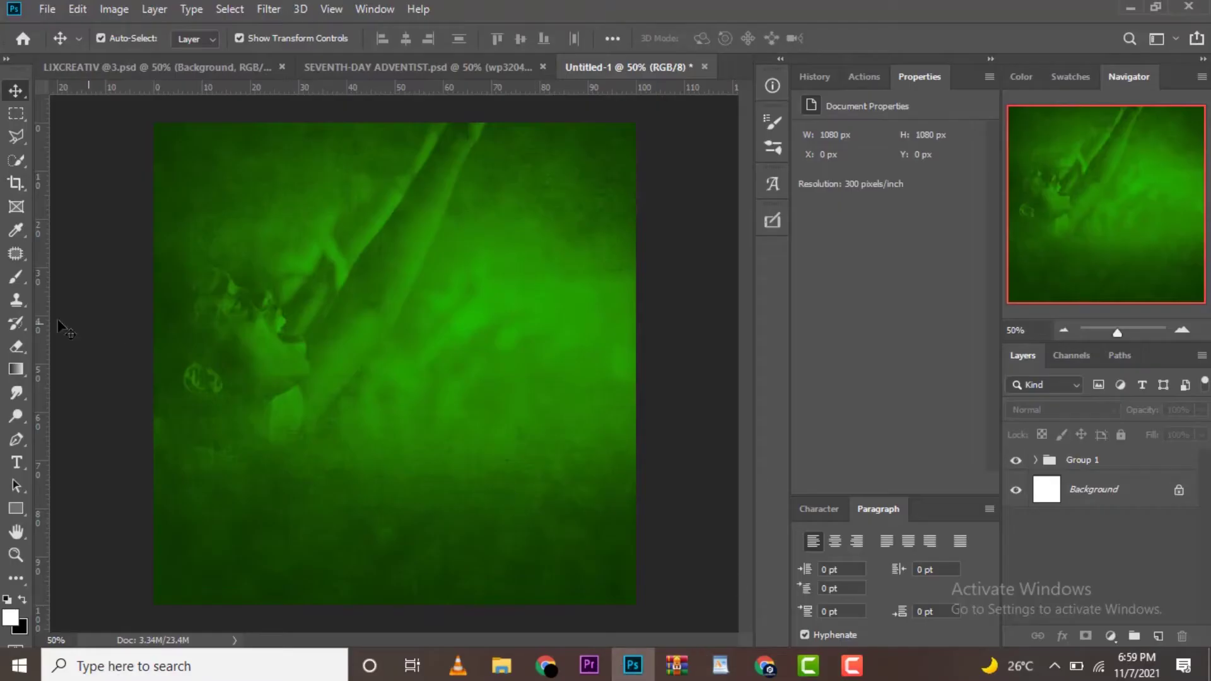
Paste SEVENTH-DAY ADVENTIST CHURCH as a text layer near the flyer's top.
click(16, 463)
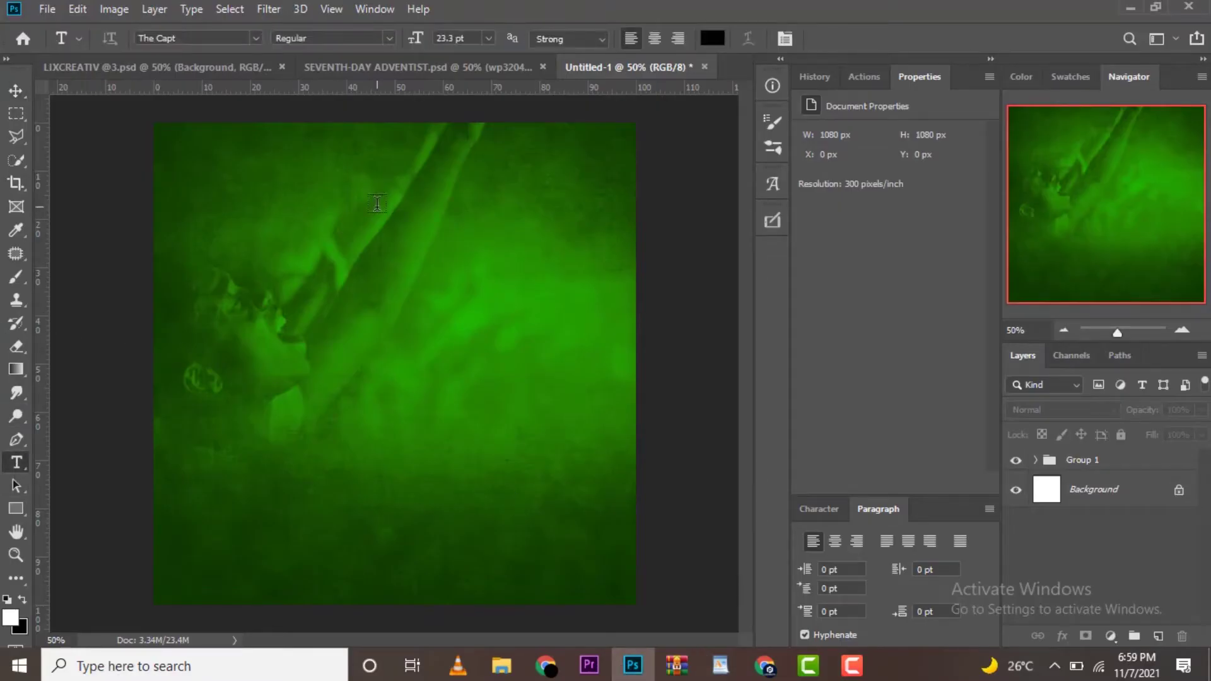
click(376, 203)
key(ctrl+v)
click(851, 38)
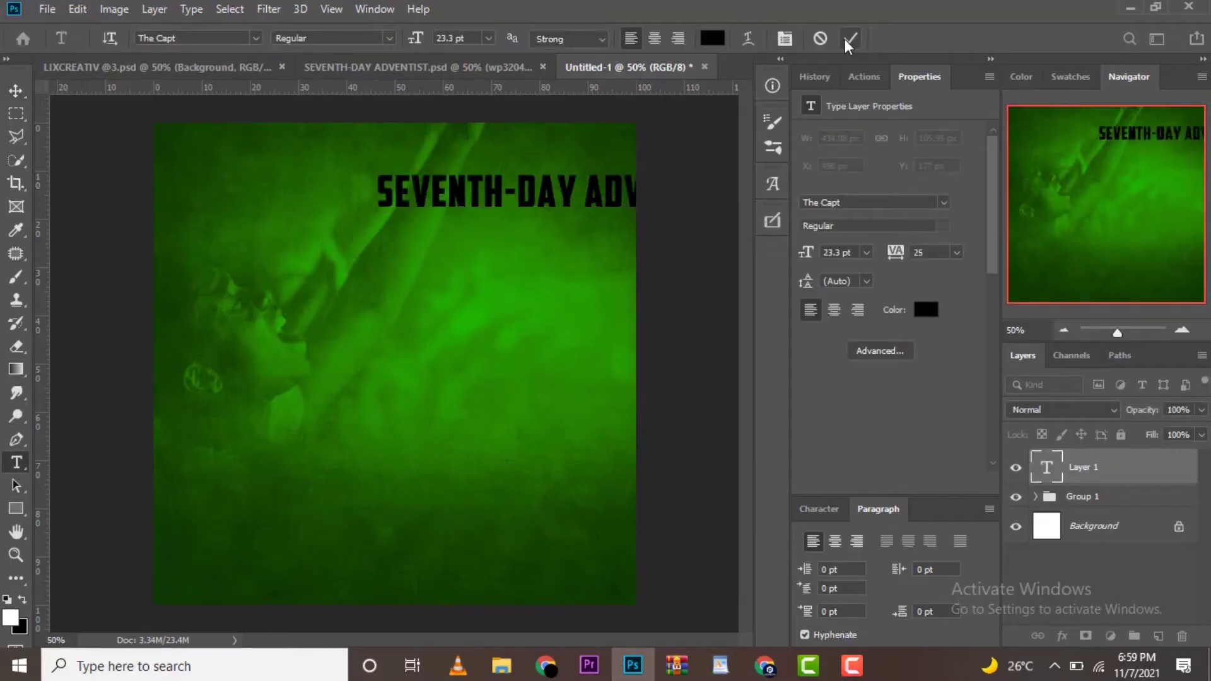
click(16, 91)
drag(503, 200, 428, 192)
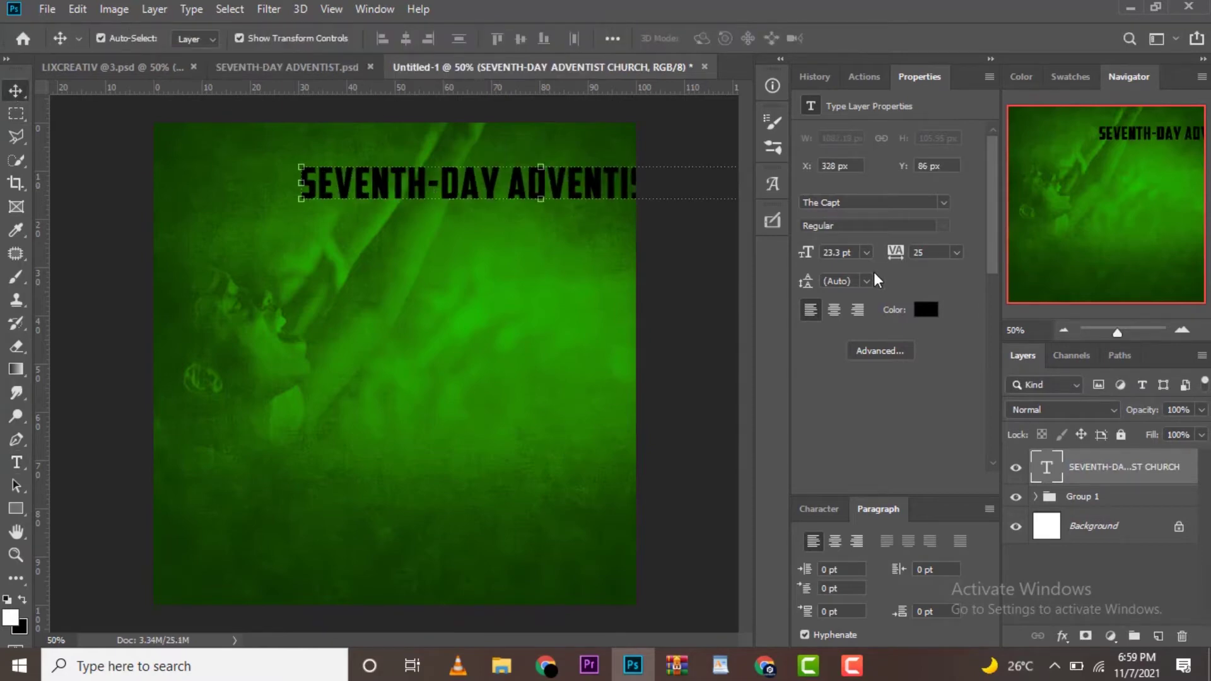
Reduce the church header text to 6 pt.
click(866, 252)
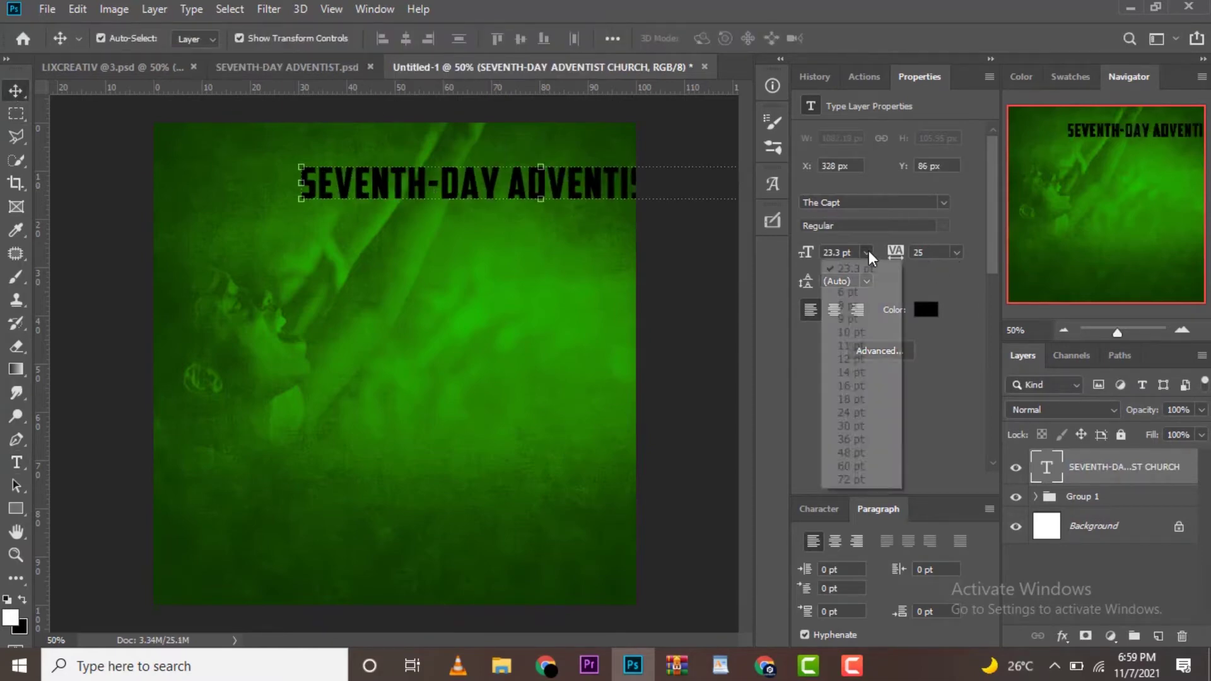
click(845, 294)
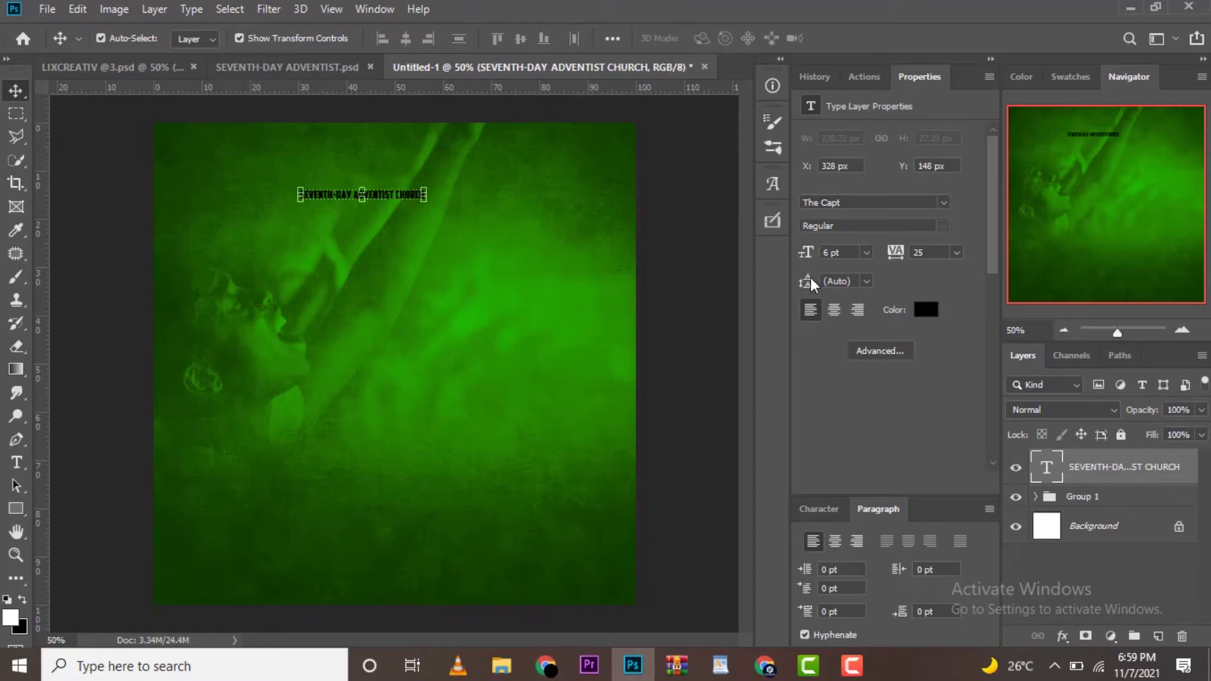
click(243, 10)
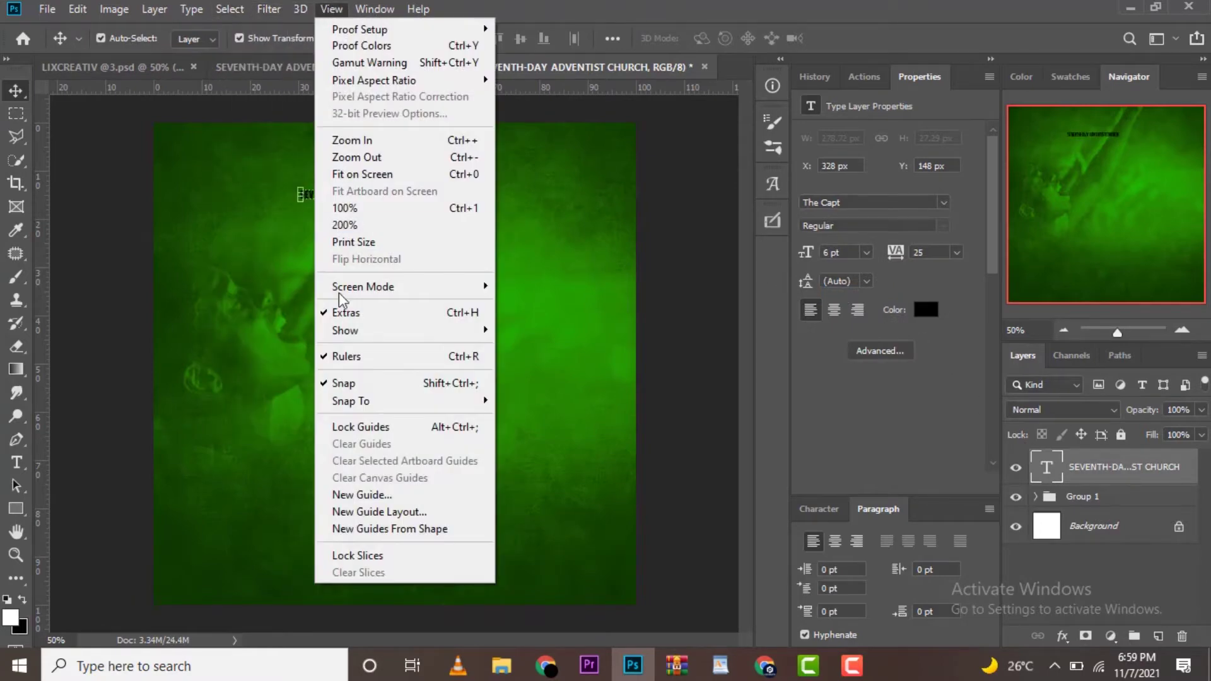
Create a guide layout with 8% top, left, bottom and right margins.
click(369, 512)
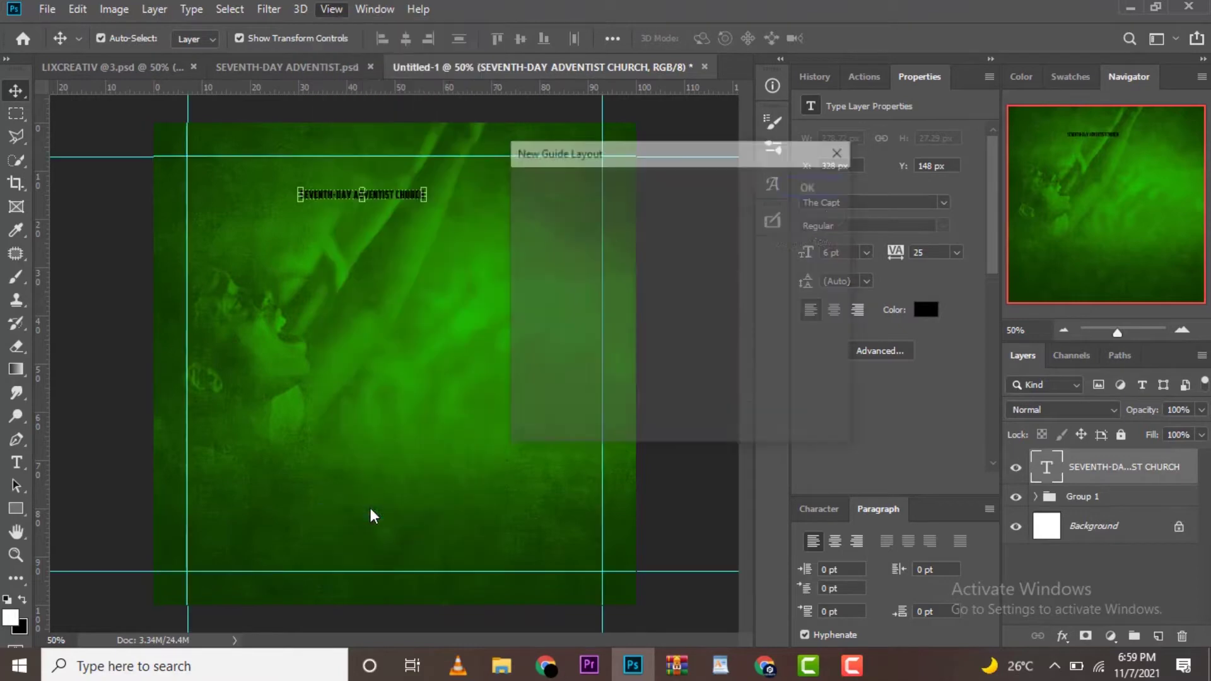
double_click(543, 395)
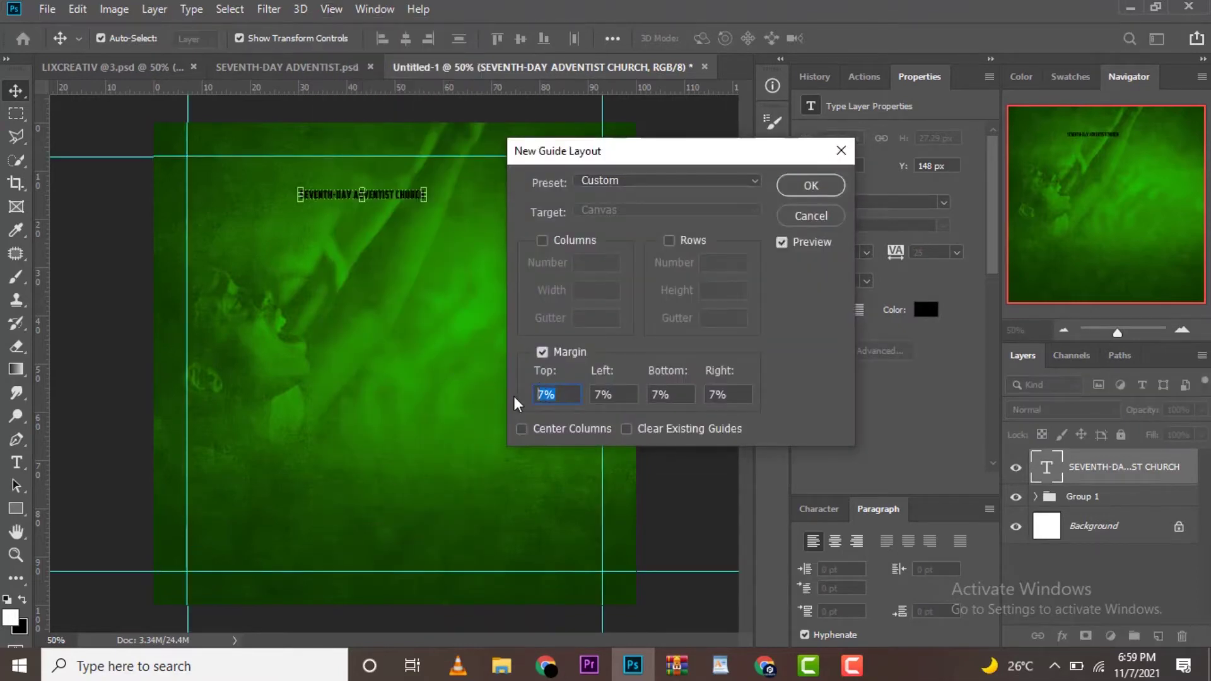
text(8)
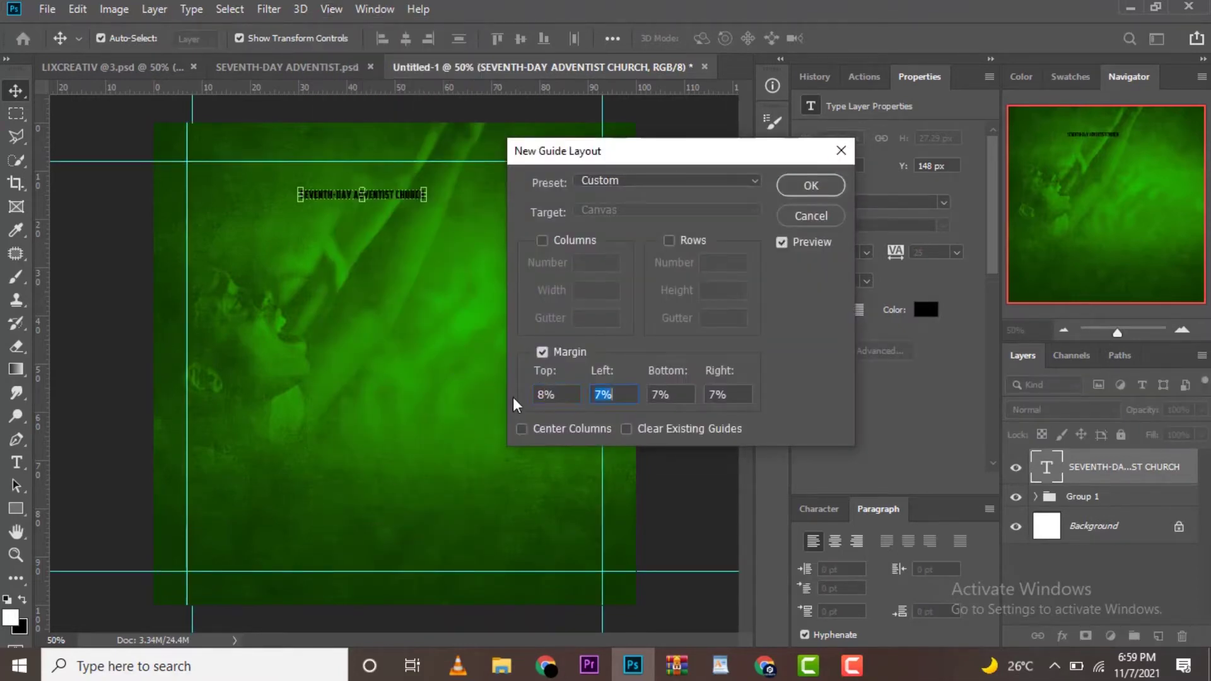
text(88)
key(Tab)
text(8)
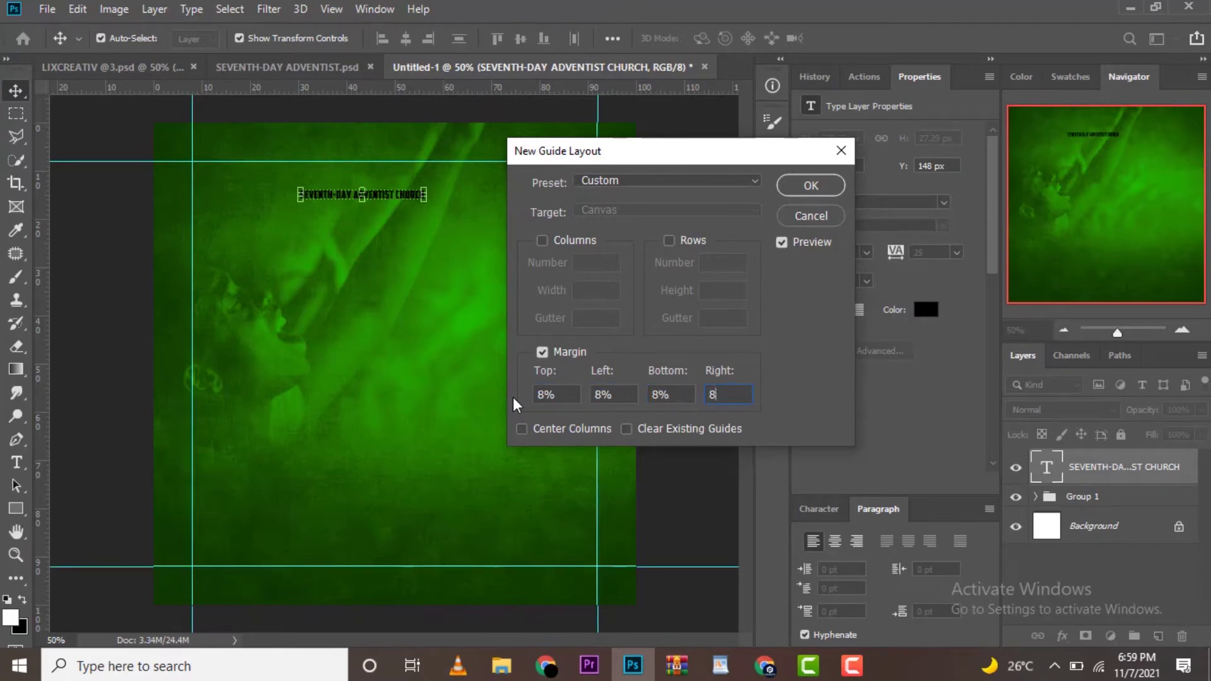
click(794, 185)
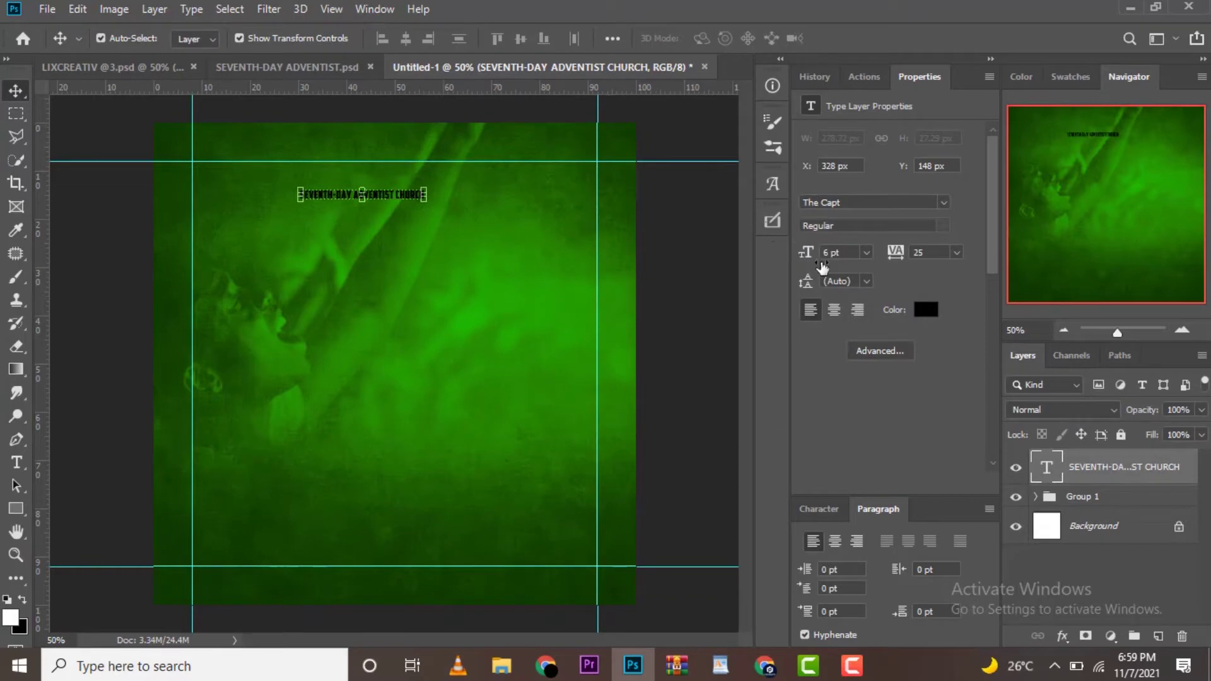
Set the church header text colour to white (#ffffff).
click(926, 310)
text(ffffff)
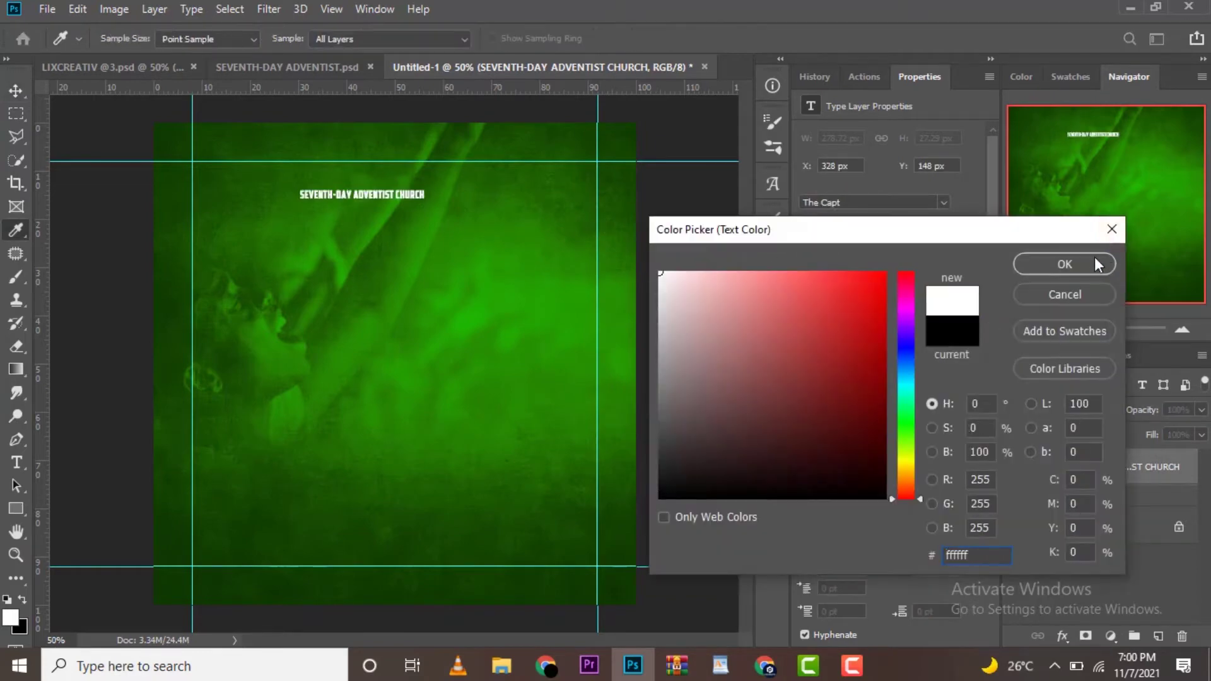
click(1095, 256)
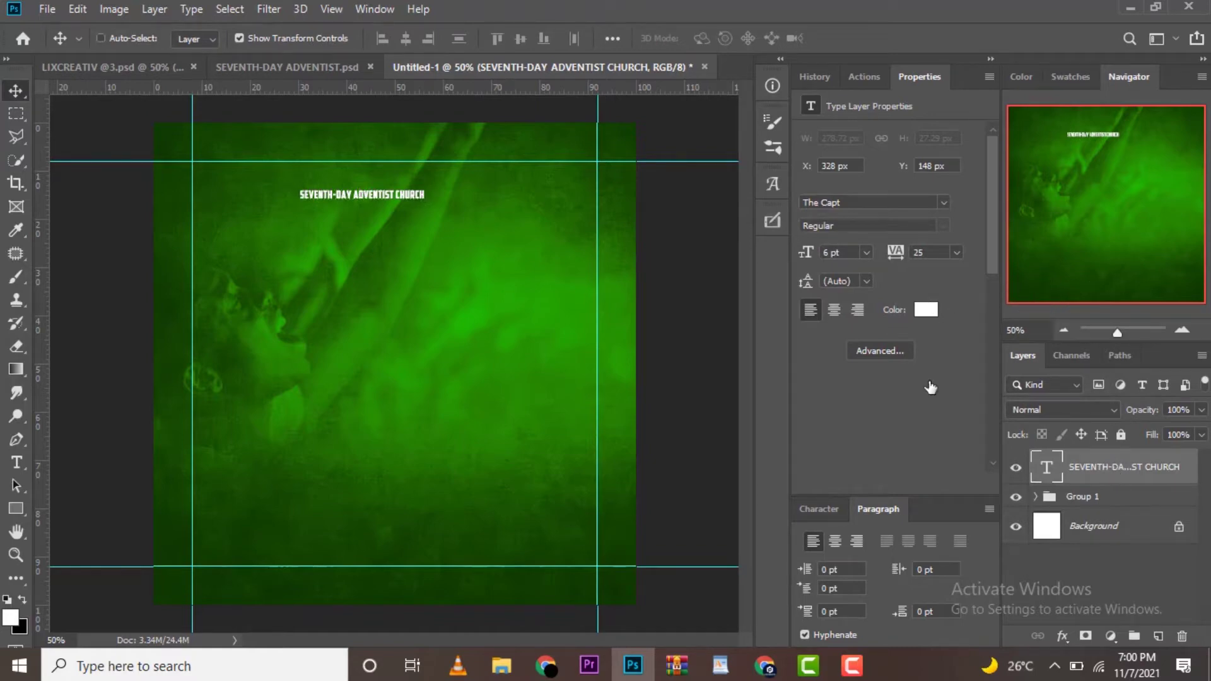
Centre the header horizontally, nudge it up, and duplicate its layer.
key(ctrl+a)
click(407, 38)
key(ctrl+d)
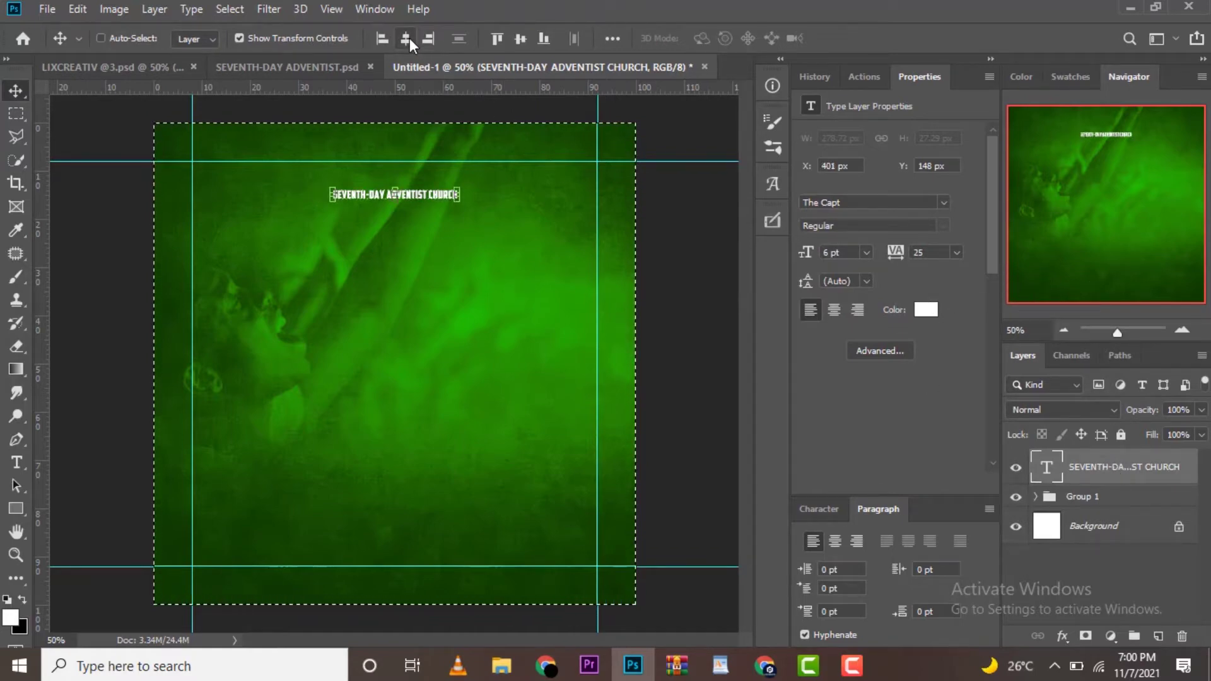
key(shift+Up)
key(shift+Up)
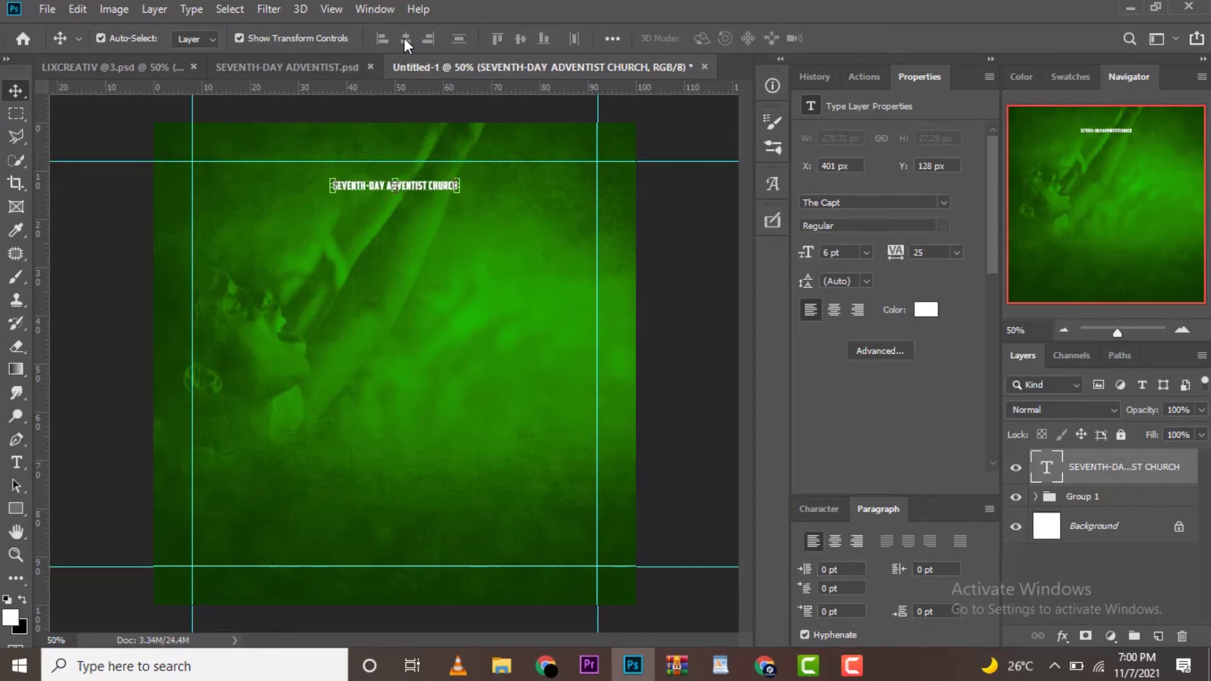
key(shift+Up)
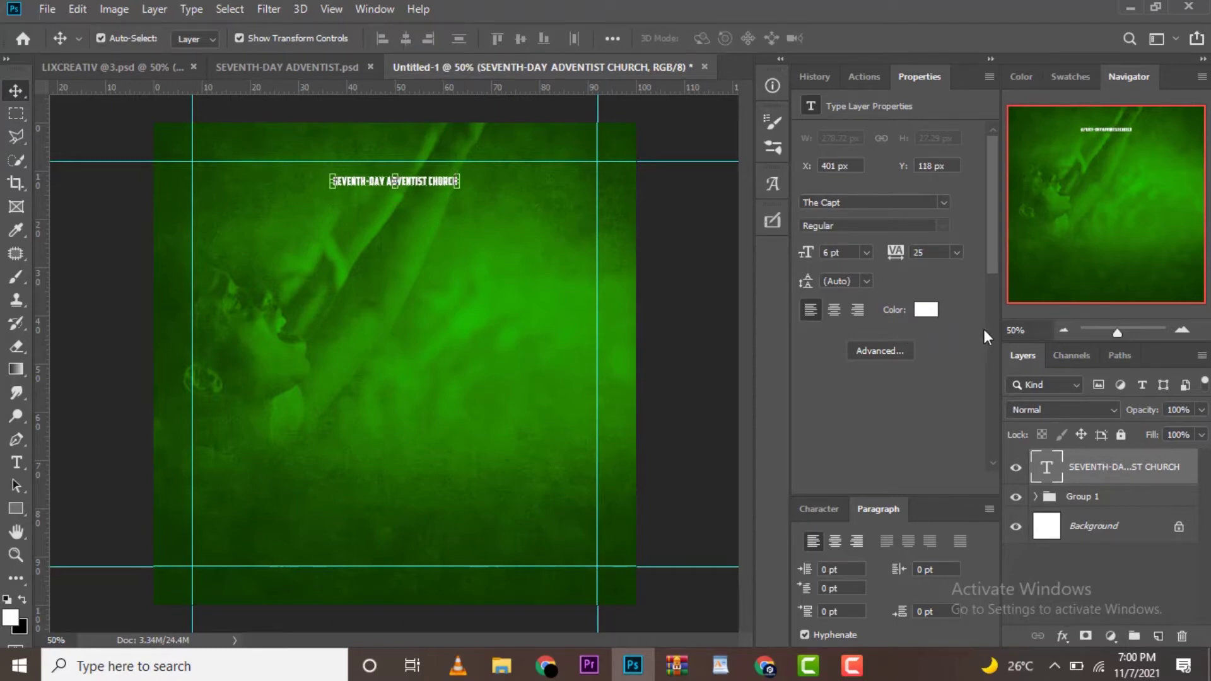
key(ctrl+j)
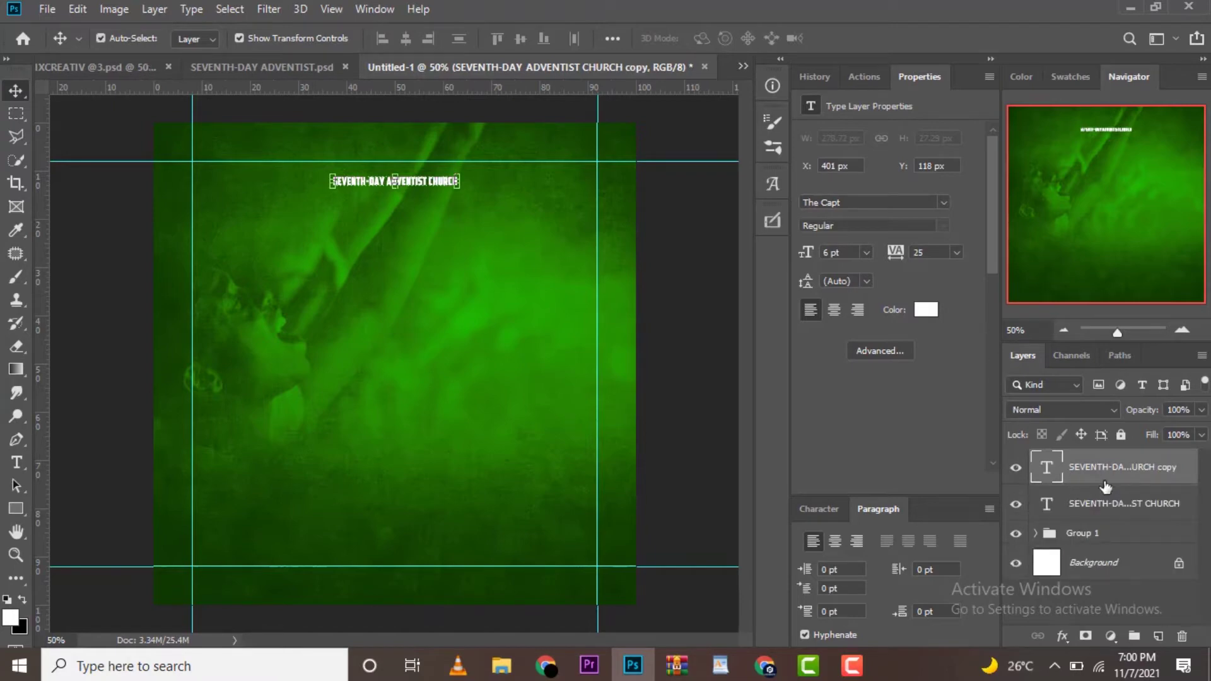
Nudge the duplicate header below the original, then copy WINNEBA CENTRAL from WordPad and return.
key(shift+Down)
key(shift+Down)
key(shift+Down)
key(shift+Down)
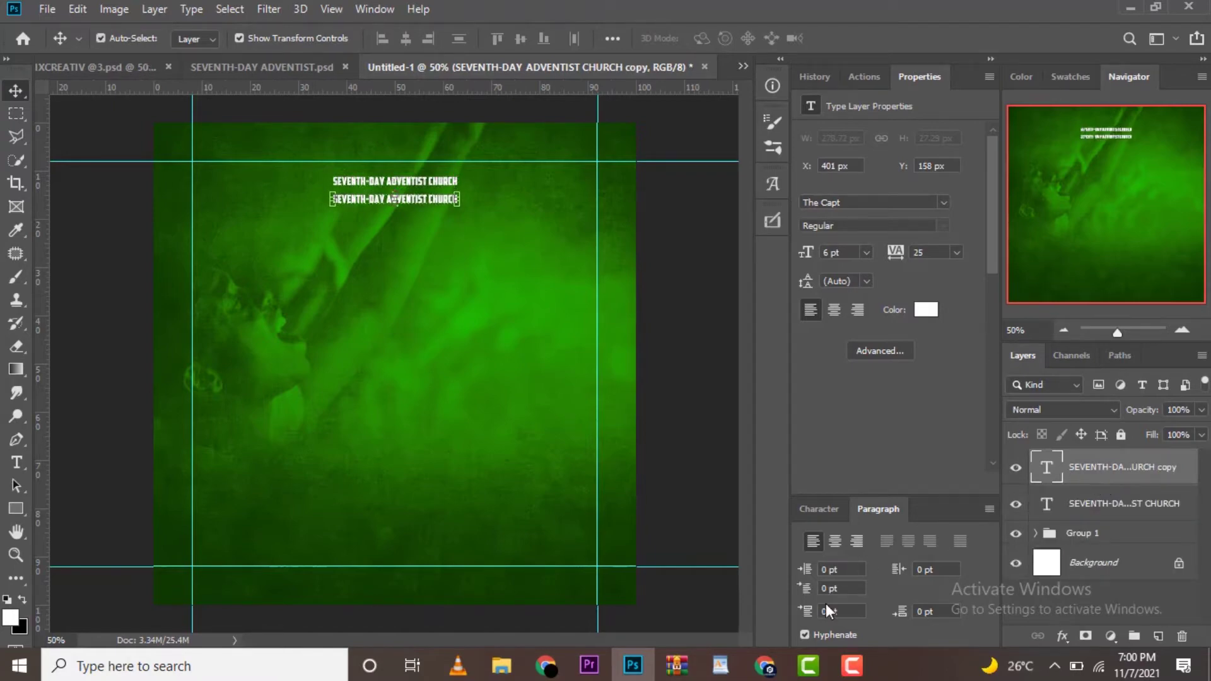
click(774, 674)
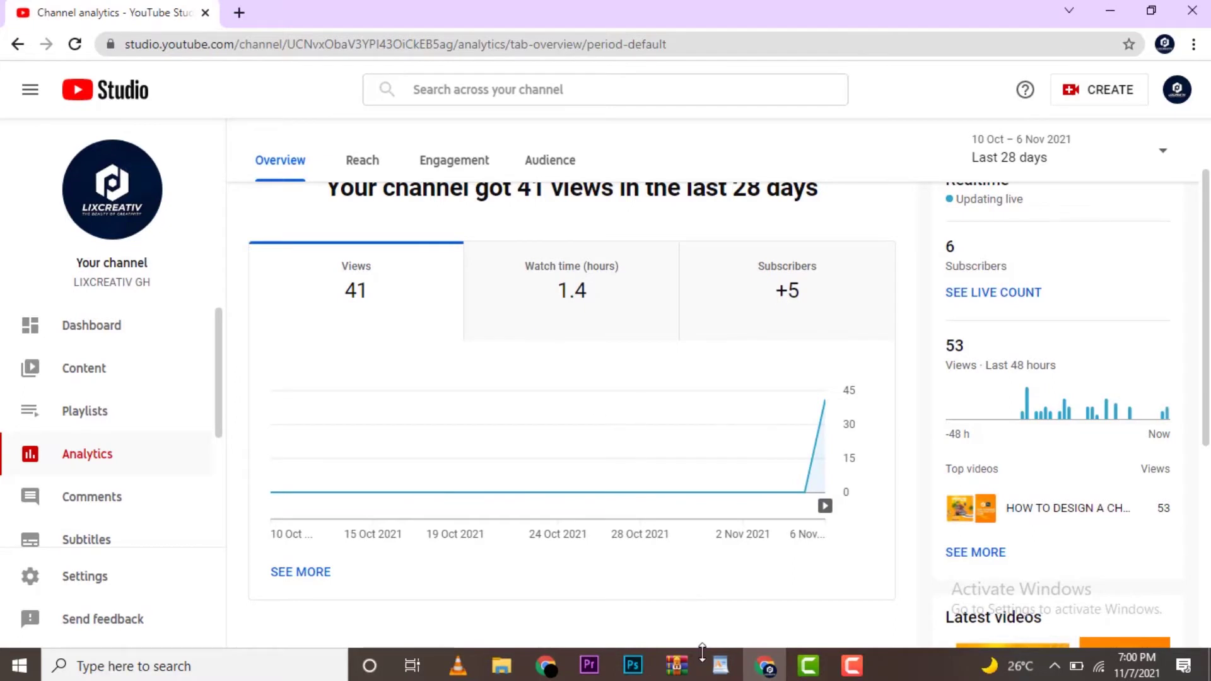
click(720, 665)
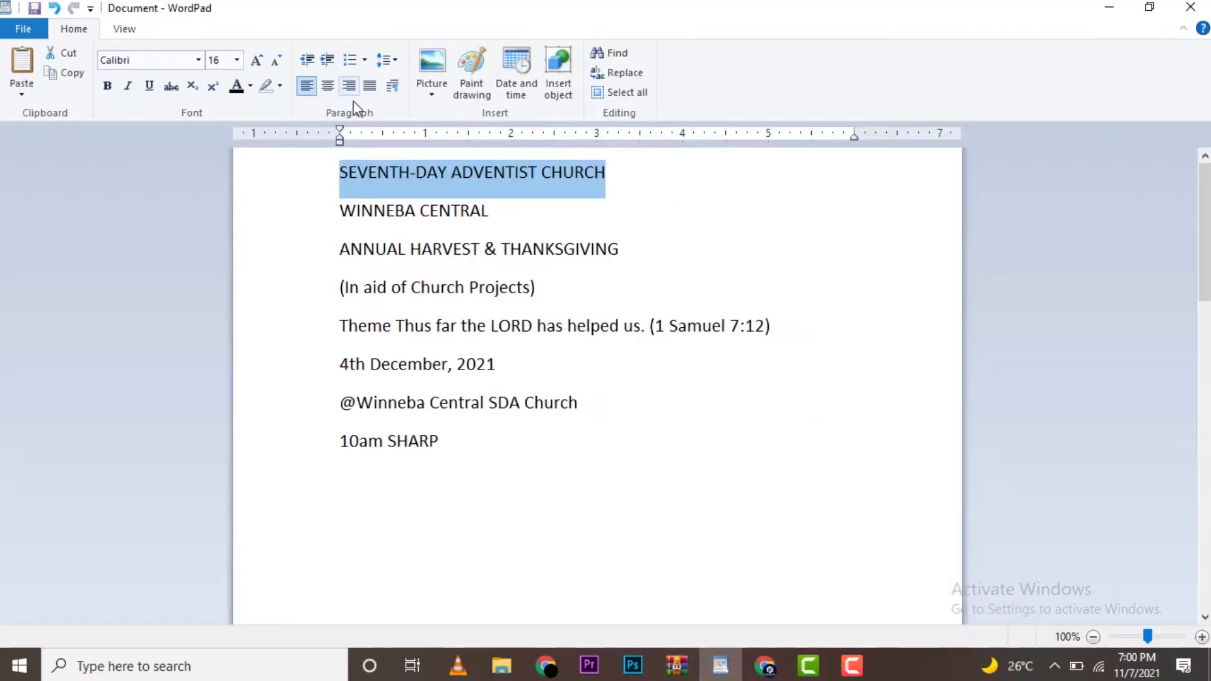
drag(488, 211, 338, 210)
key(ctrl+c)
right_click(357, 216)
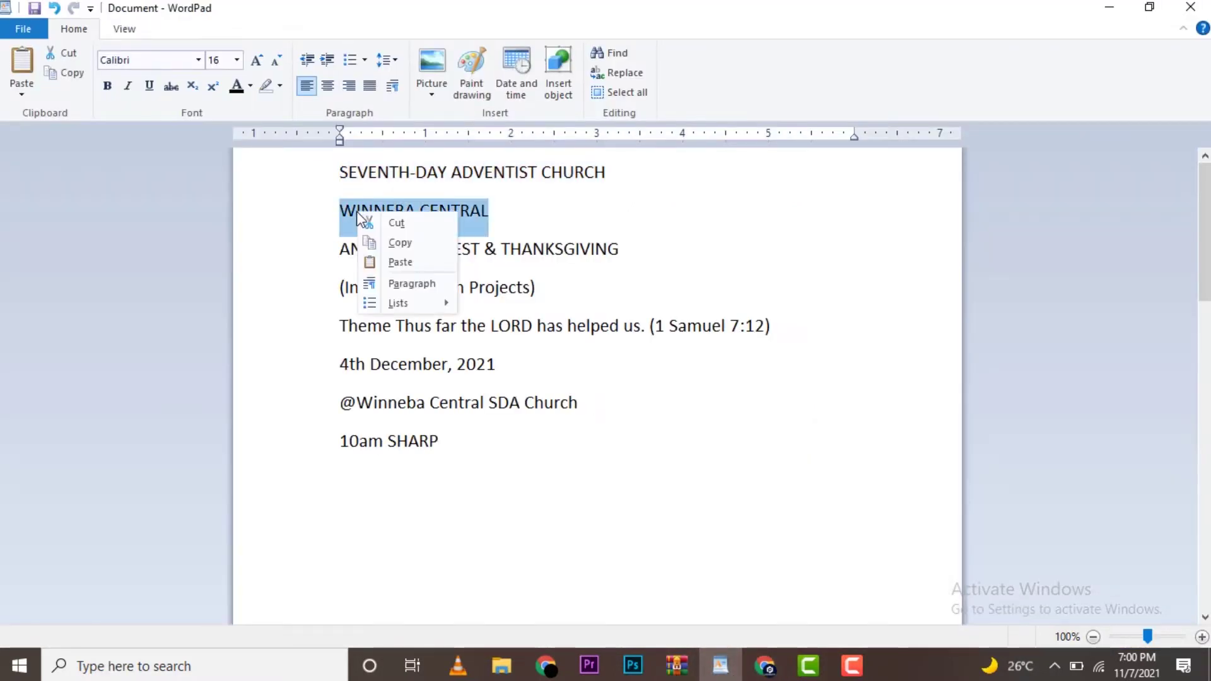
click(401, 243)
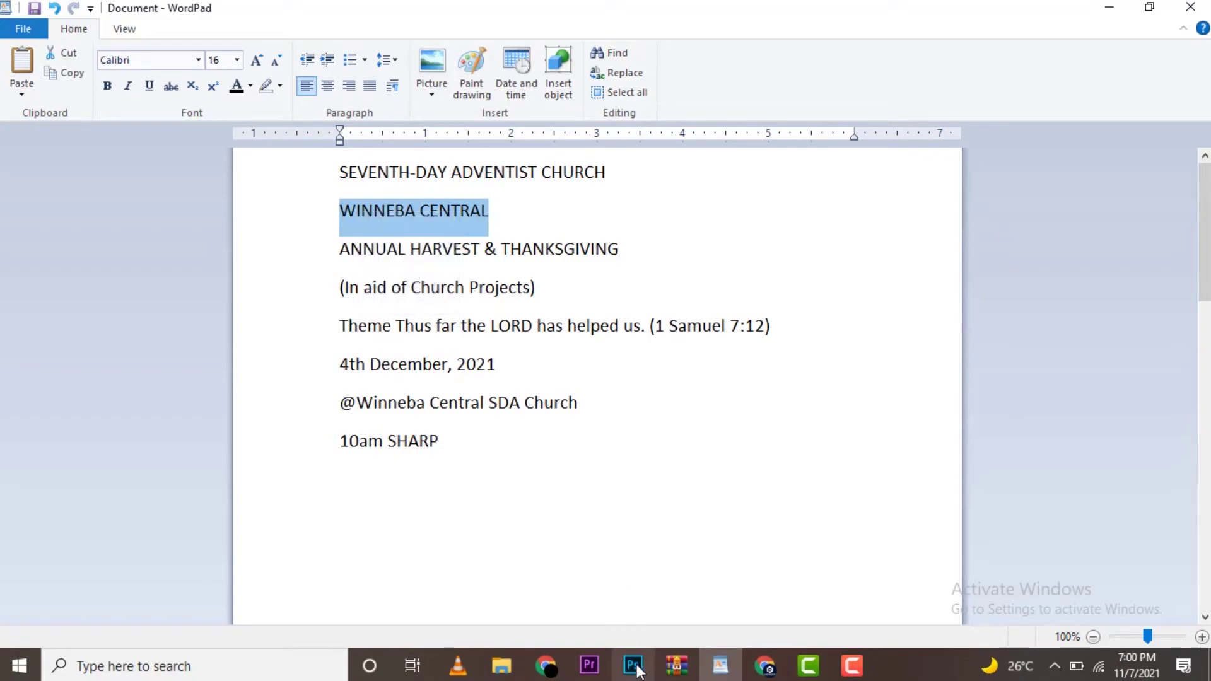
click(634, 665)
Replace the duplicate line's text with the pasted WINNEBA CENTRAL and commit it.
click(16, 463)
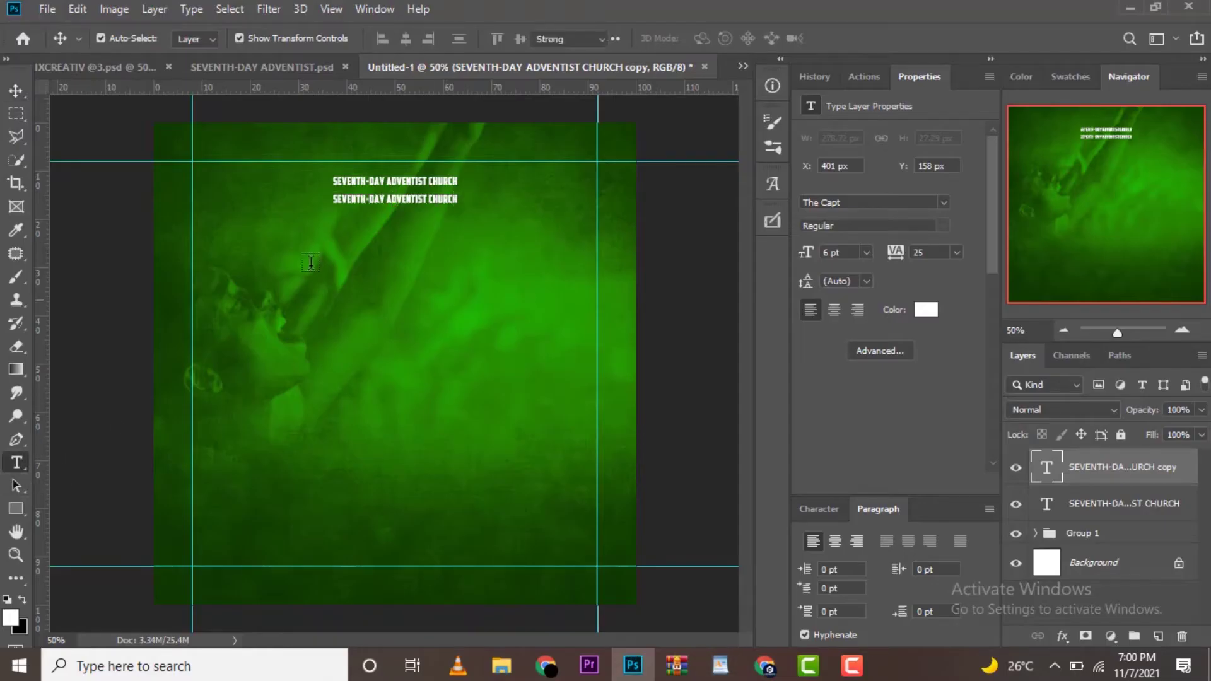
right_click(385, 199)
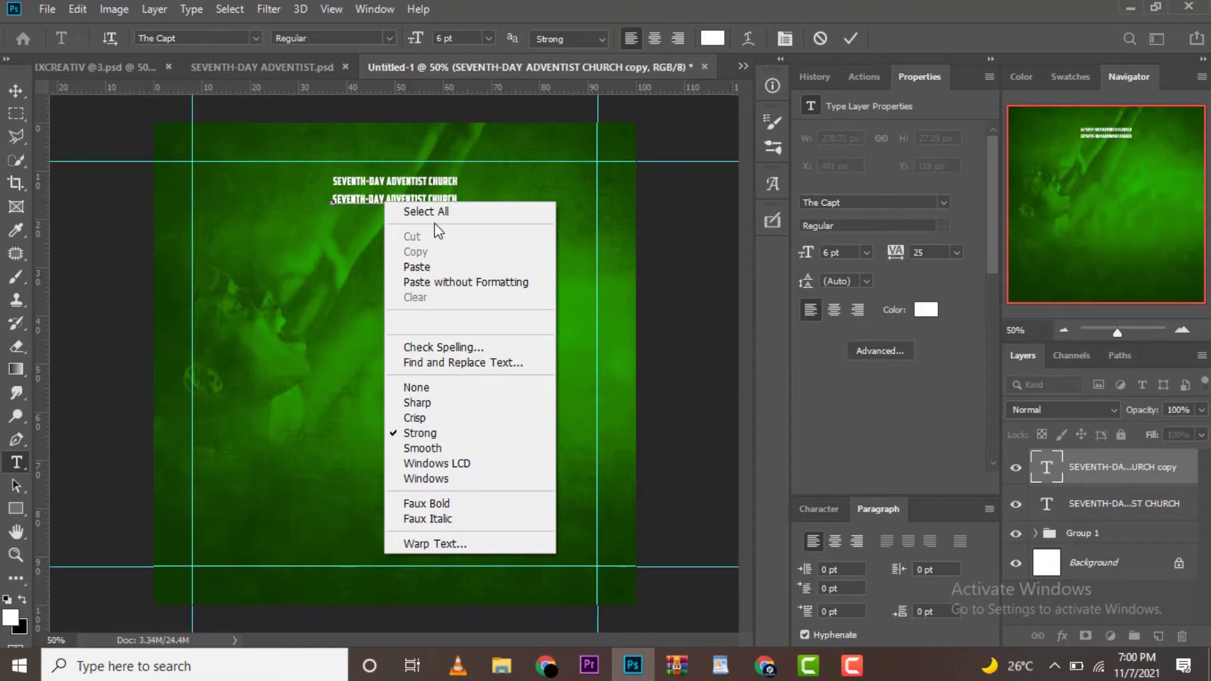
click(451, 266)
key(ctrl+a)
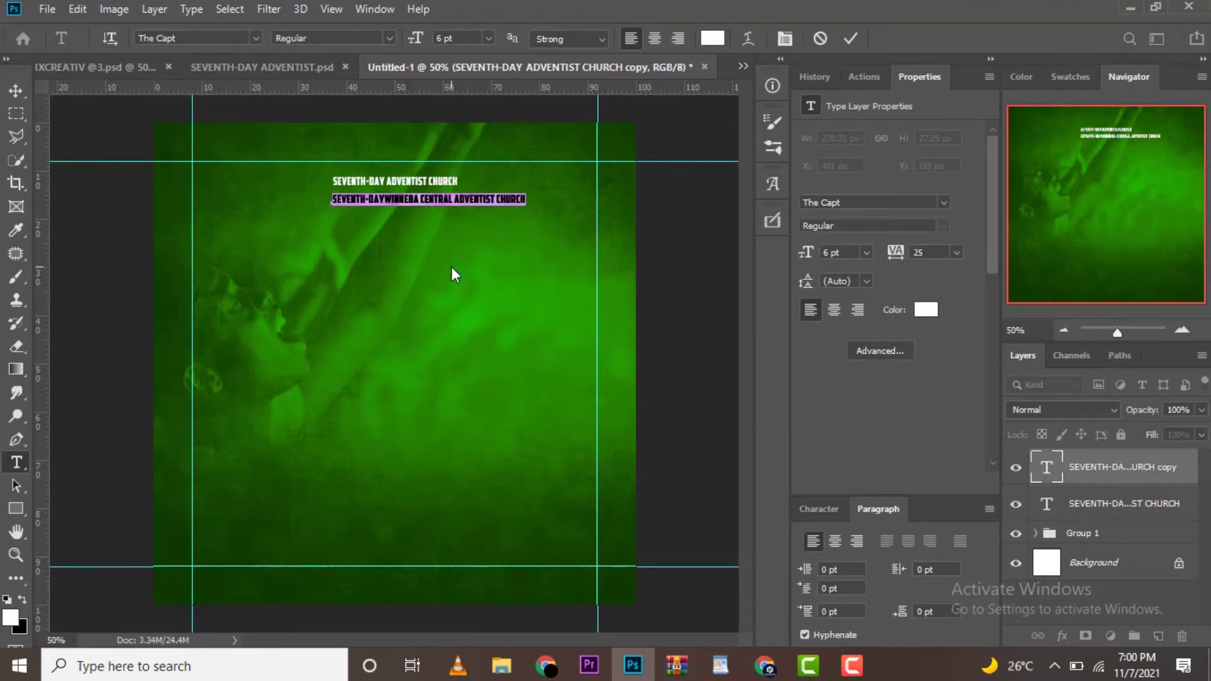
key(ctrl+v)
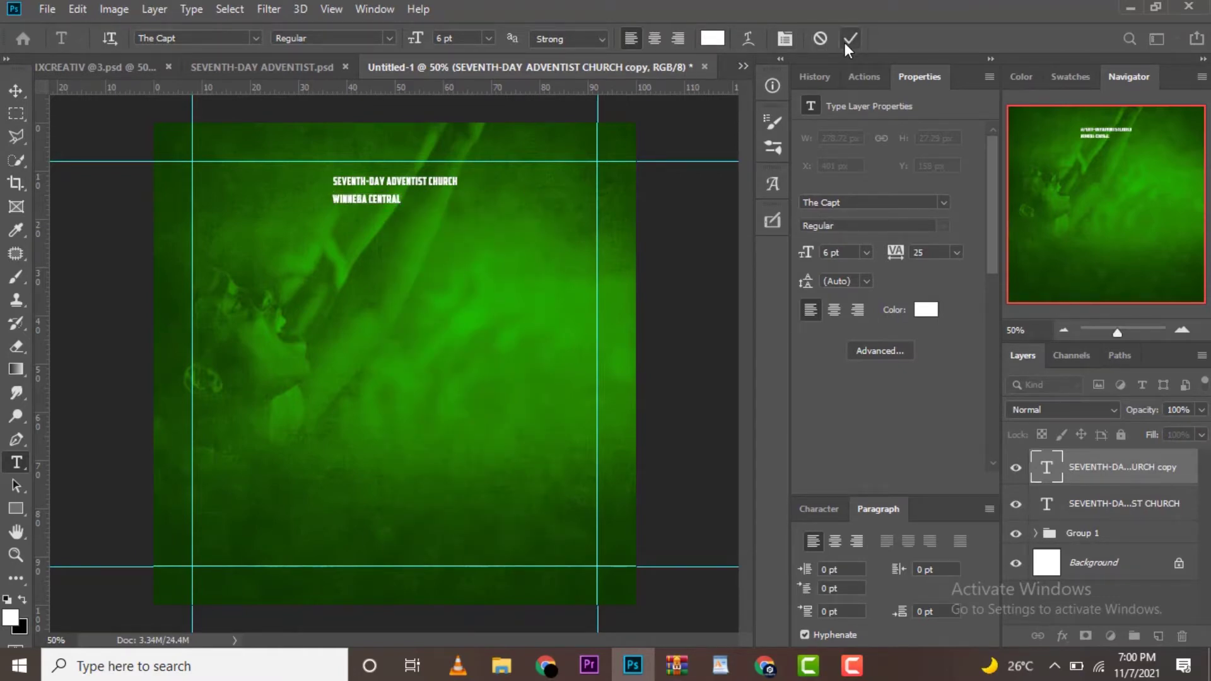
click(846, 42)
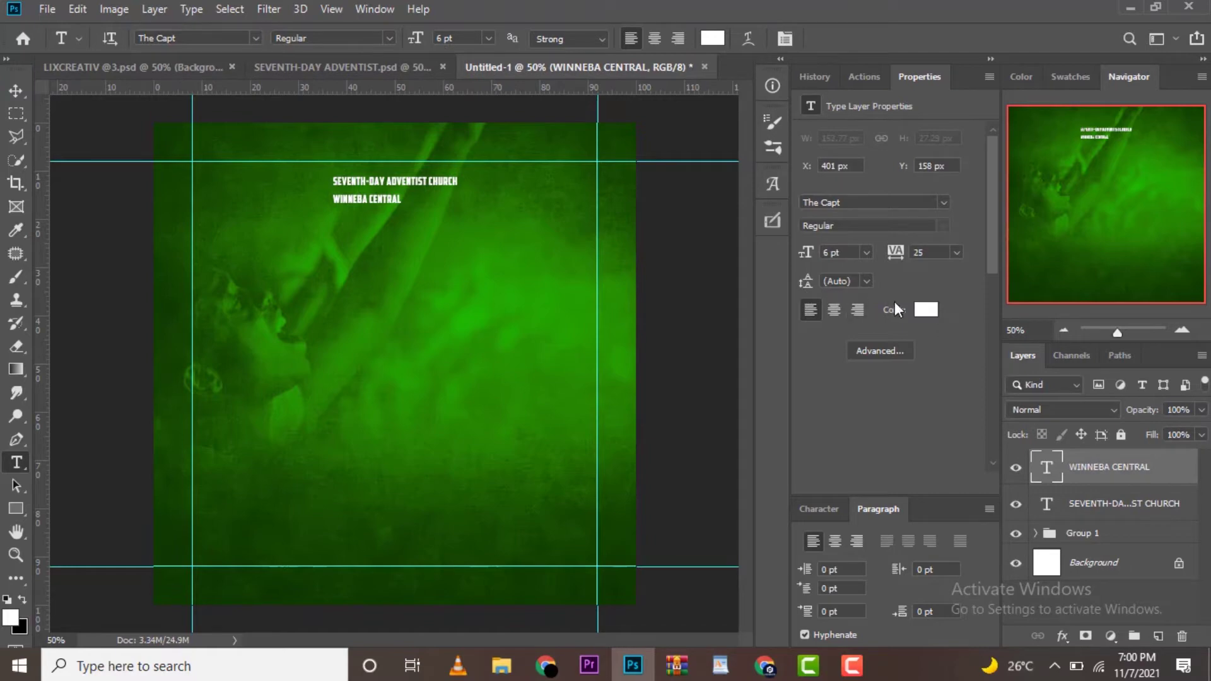
Set the WINNEBA CENTRAL subtitle to 5 pt with tracking 500.
click(956, 253)
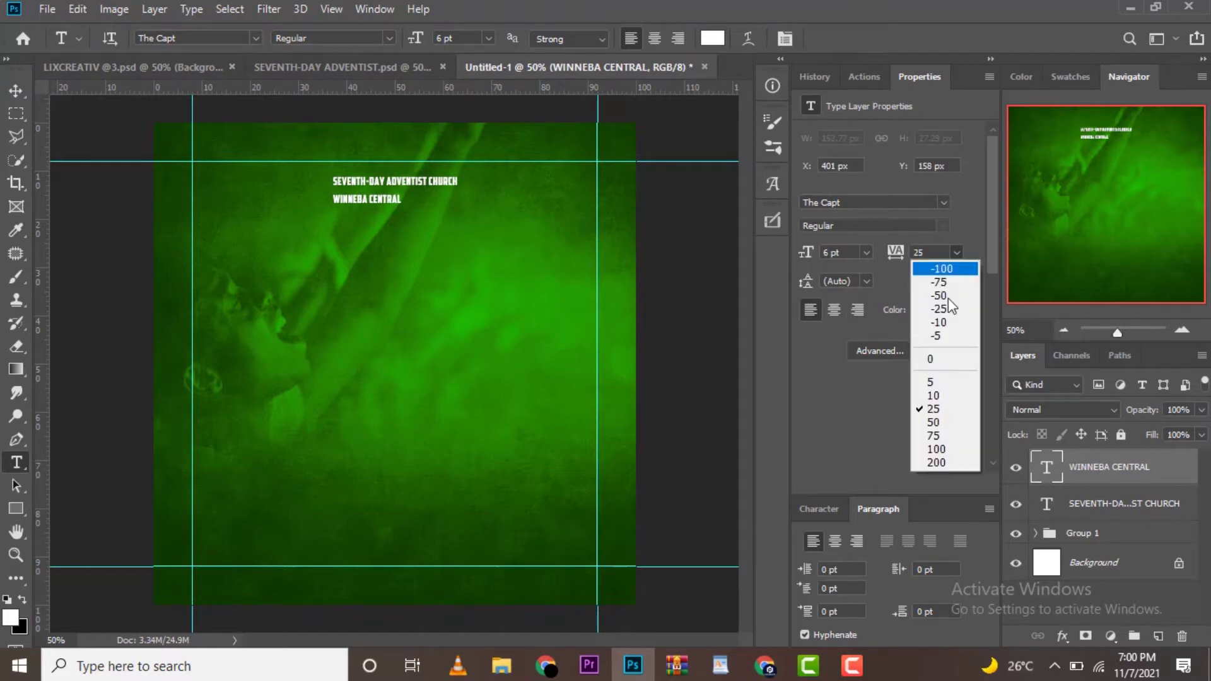
click(948, 471)
click(870, 257)
text(5)
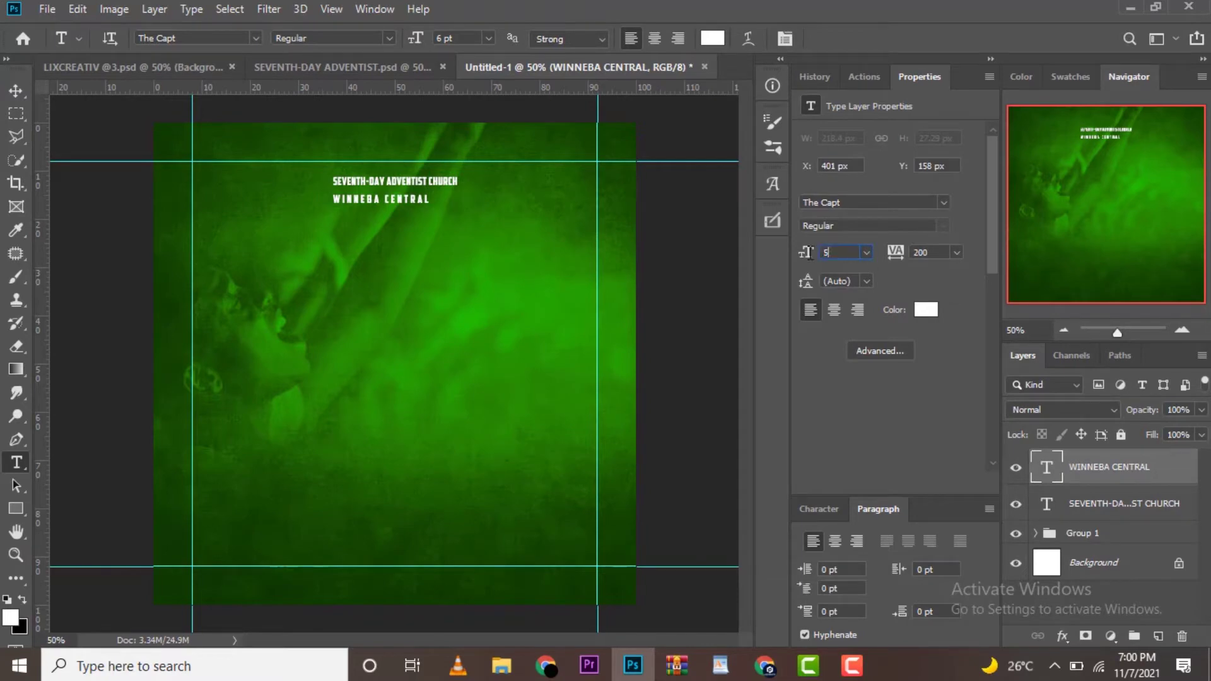
key(Tab)
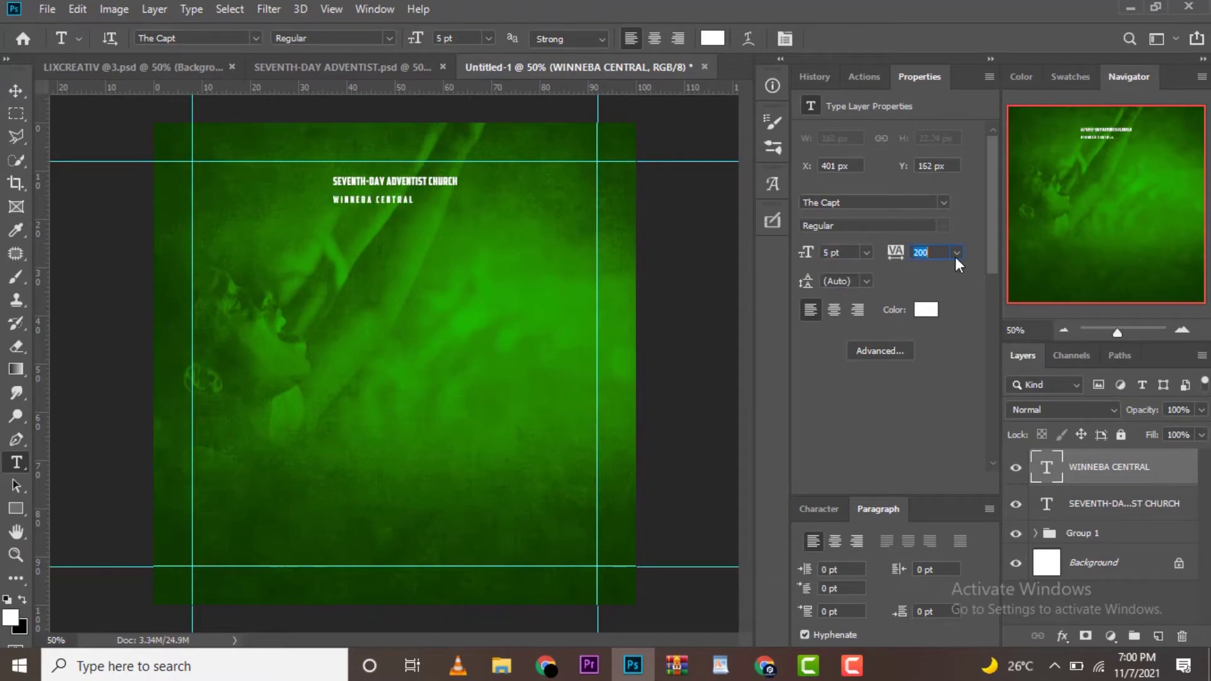
text(500)
key(Tab)
Centre the subtitle and church title horizontally, then drag the church logo in from Downloads.
click(23, 94)
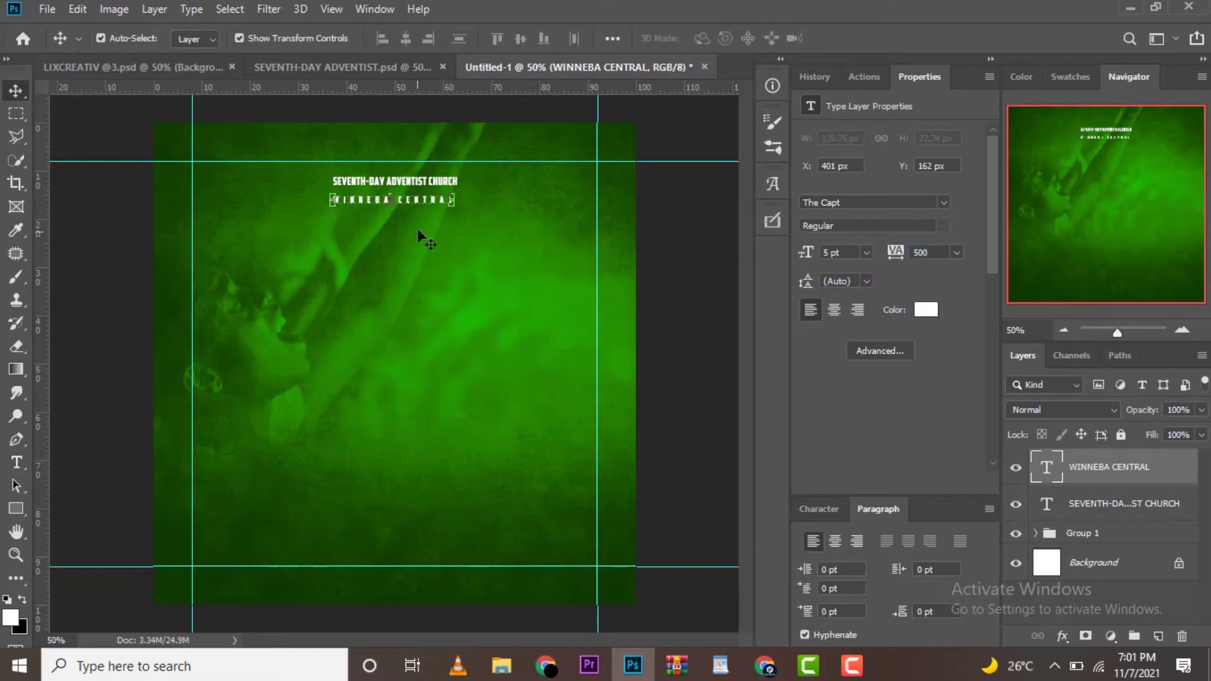
click(470, 282)
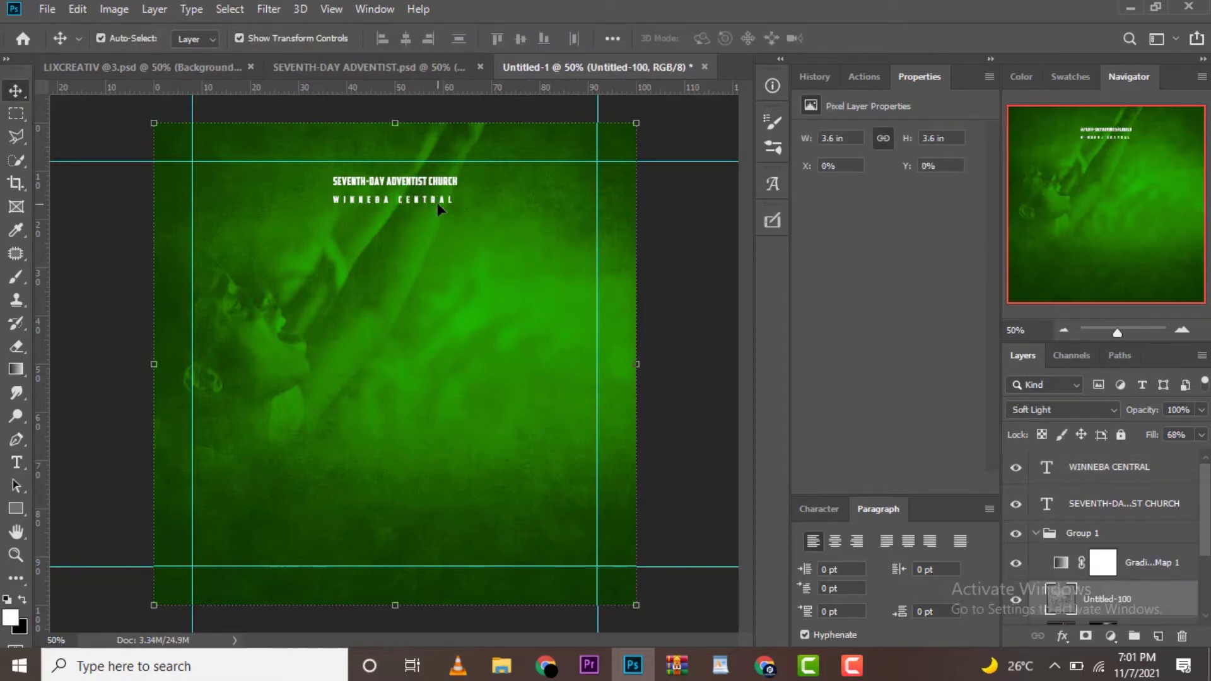
drag(437, 202, 437, 199)
key(shift+Up)
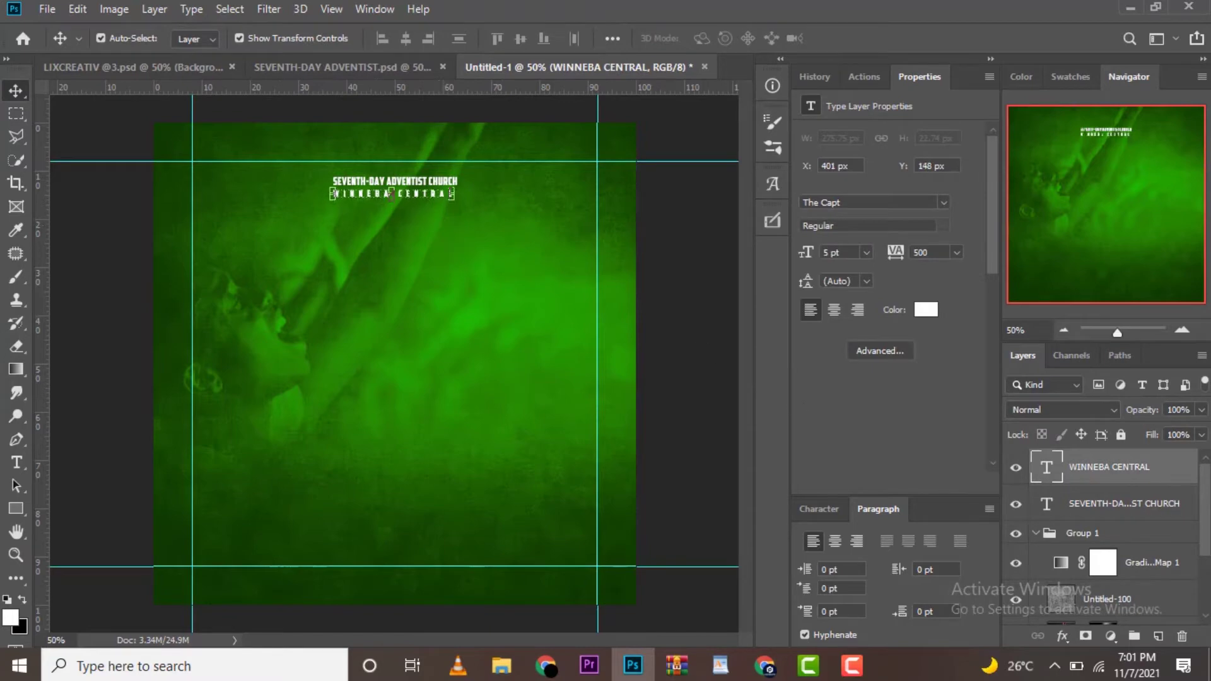
ctrl+click(1175, 506)
key(ctrl+a)
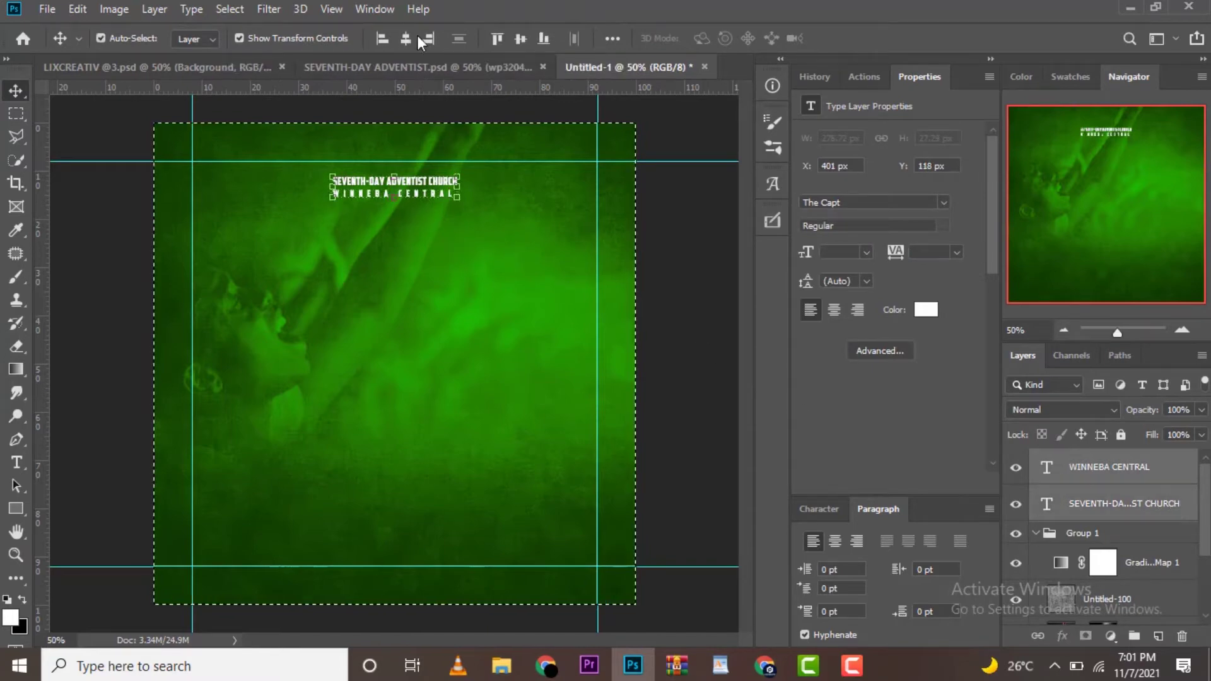
click(410, 39)
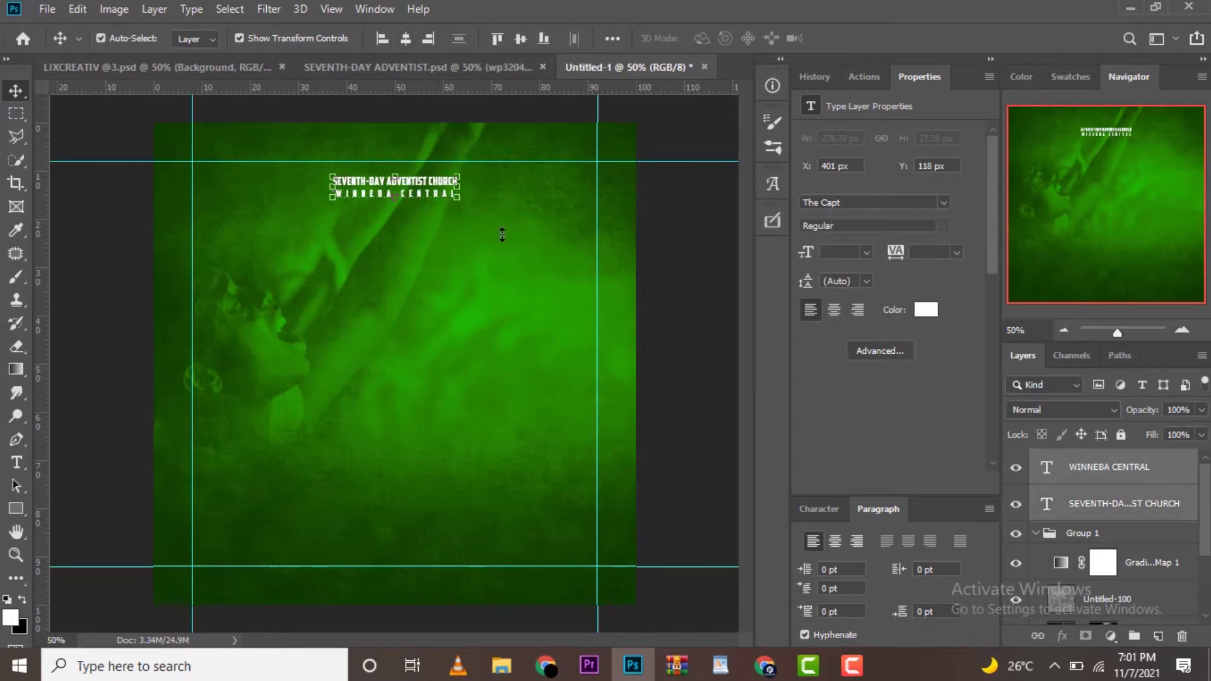
key(ctrl+d)
click(670, 329)
click(505, 663)
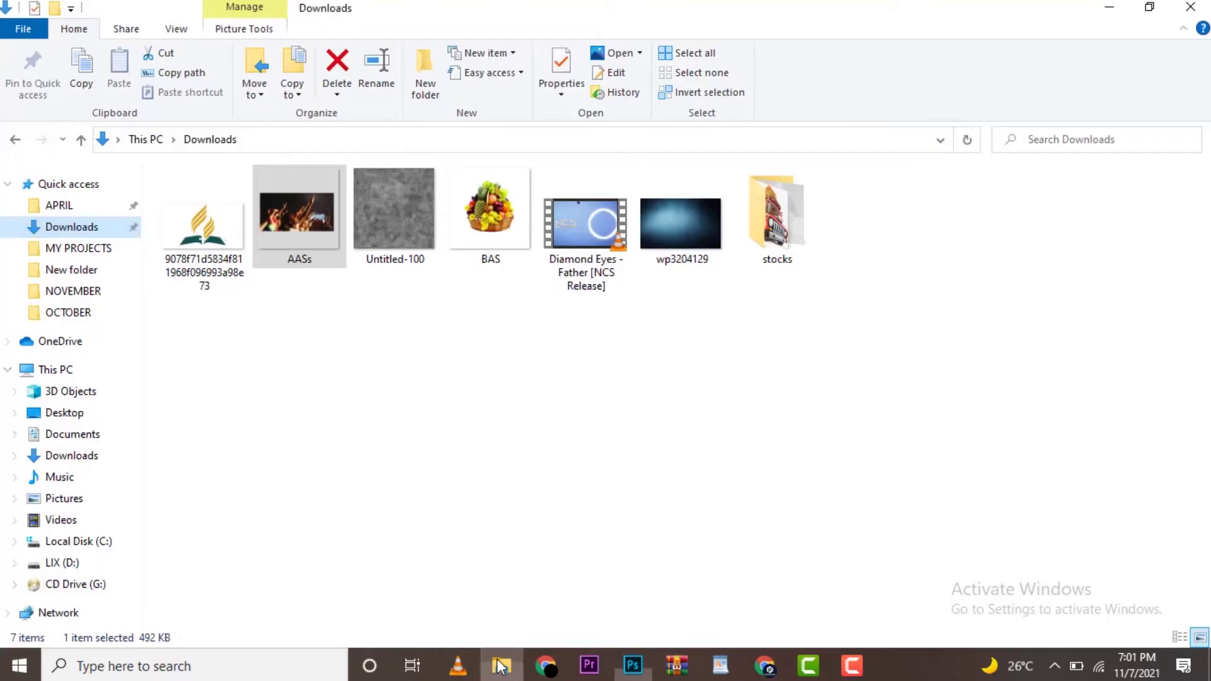
mouse_move(204, 227)
mouse_down()
mouse_move(638, 655)
mouse_move(727, 467)
mouse_up()
Commit and rasterize the placed logo, then scale it down to about 73%.
key(Return)
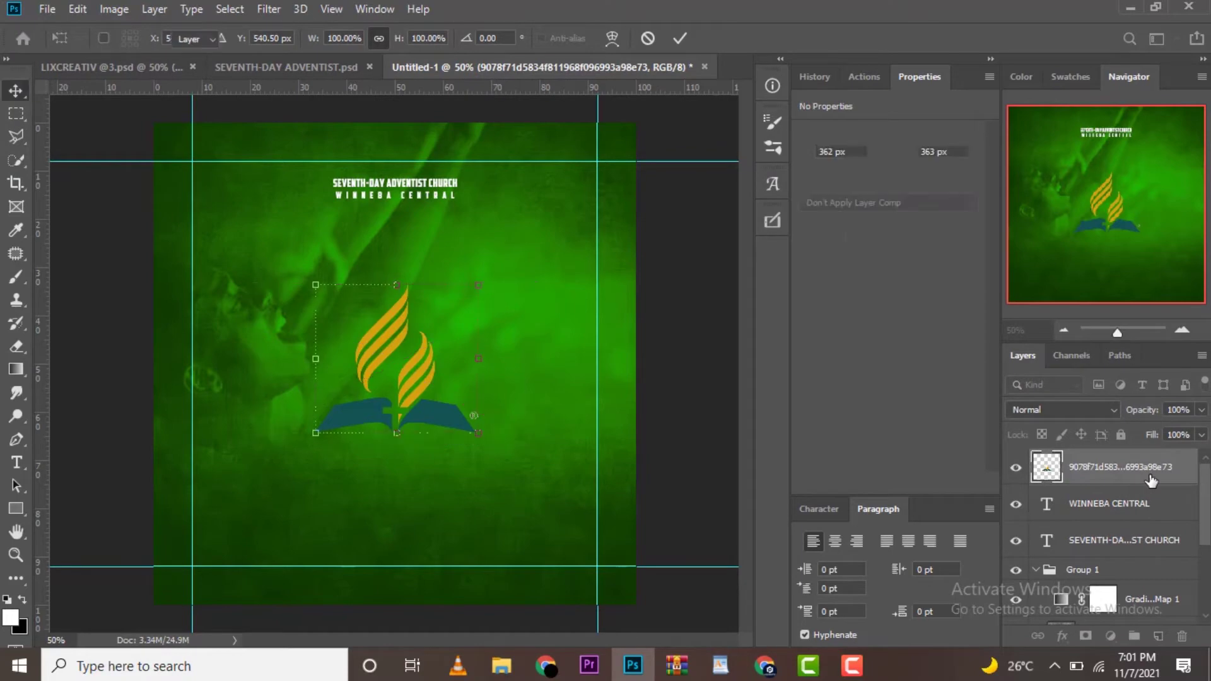
right_click(1150, 486)
click(1047, 315)
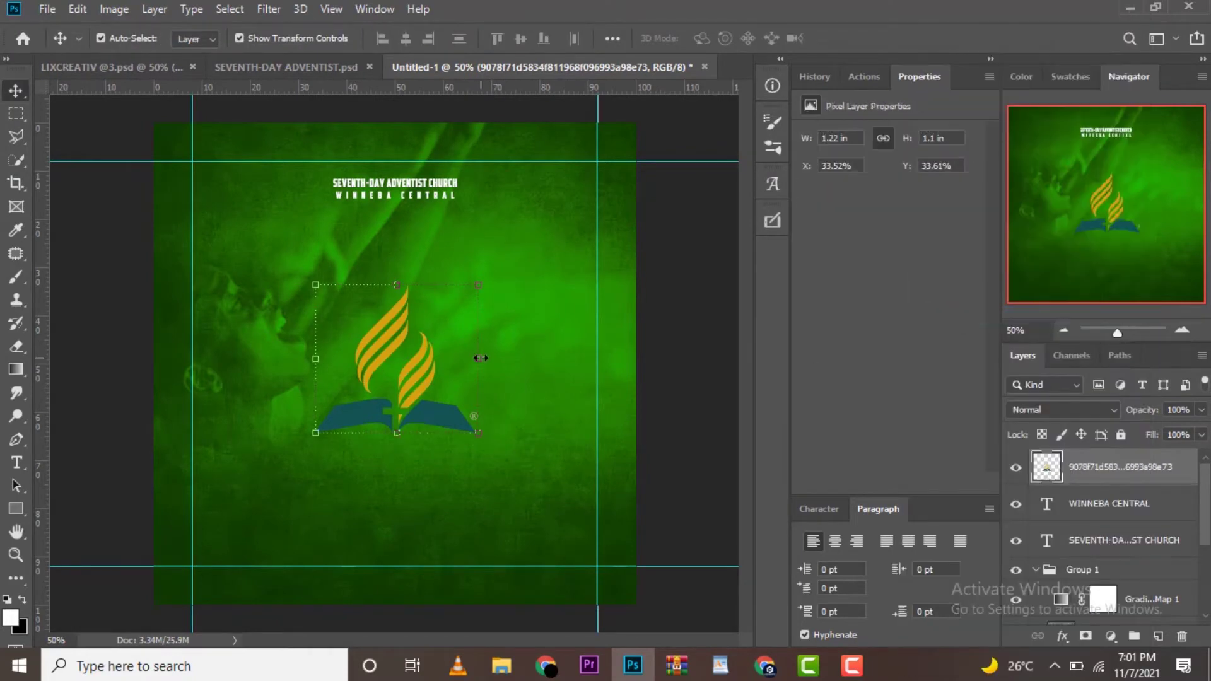
key(ctrl+t)
drag(478, 358, 434, 358)
click(855, 39)
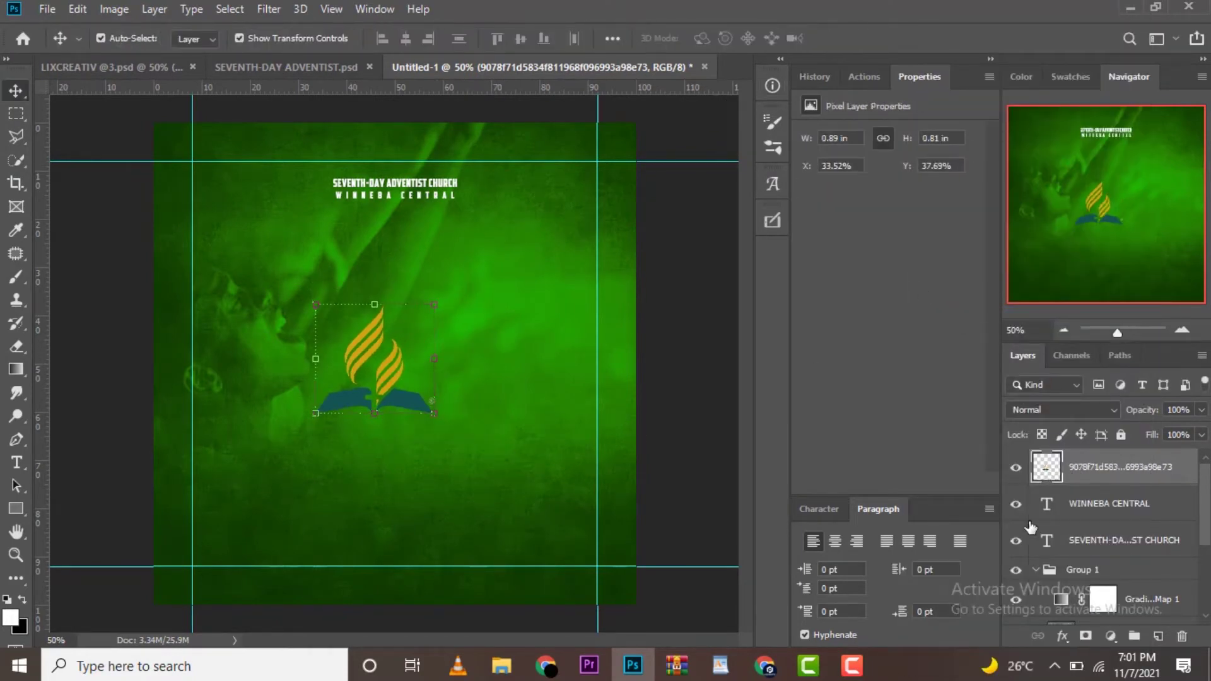
Draw a white-filled circle over the logo with the Ellipse Tool.
click(14, 512)
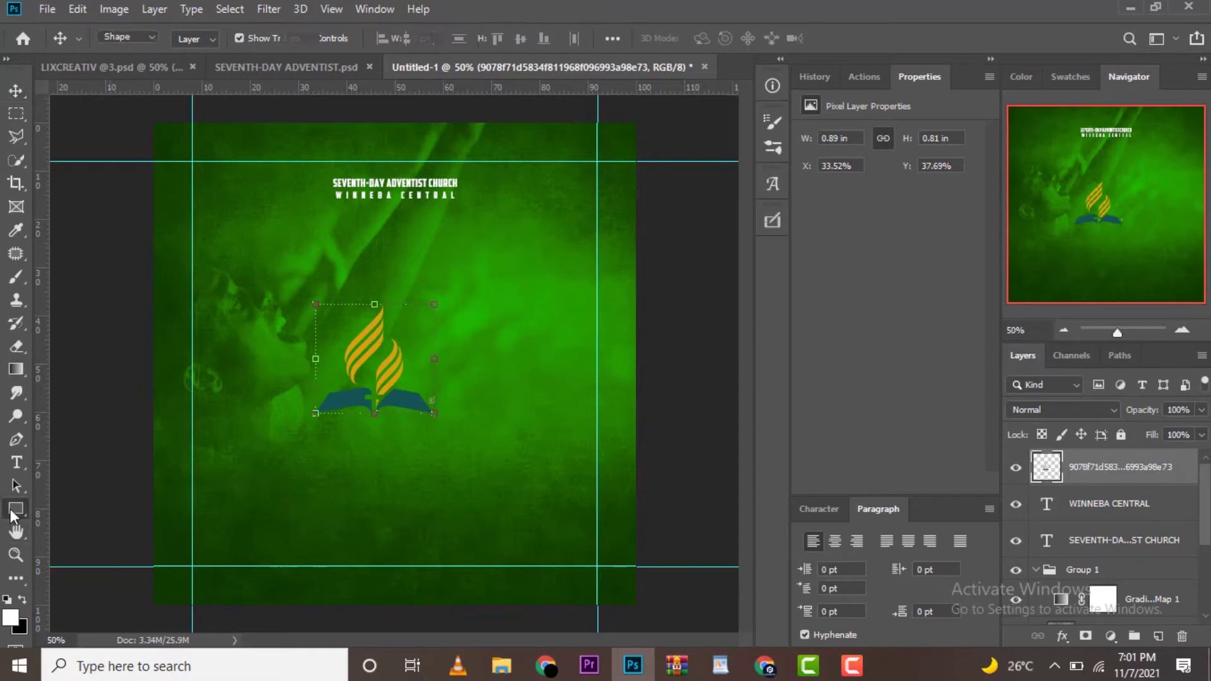
click(76, 539)
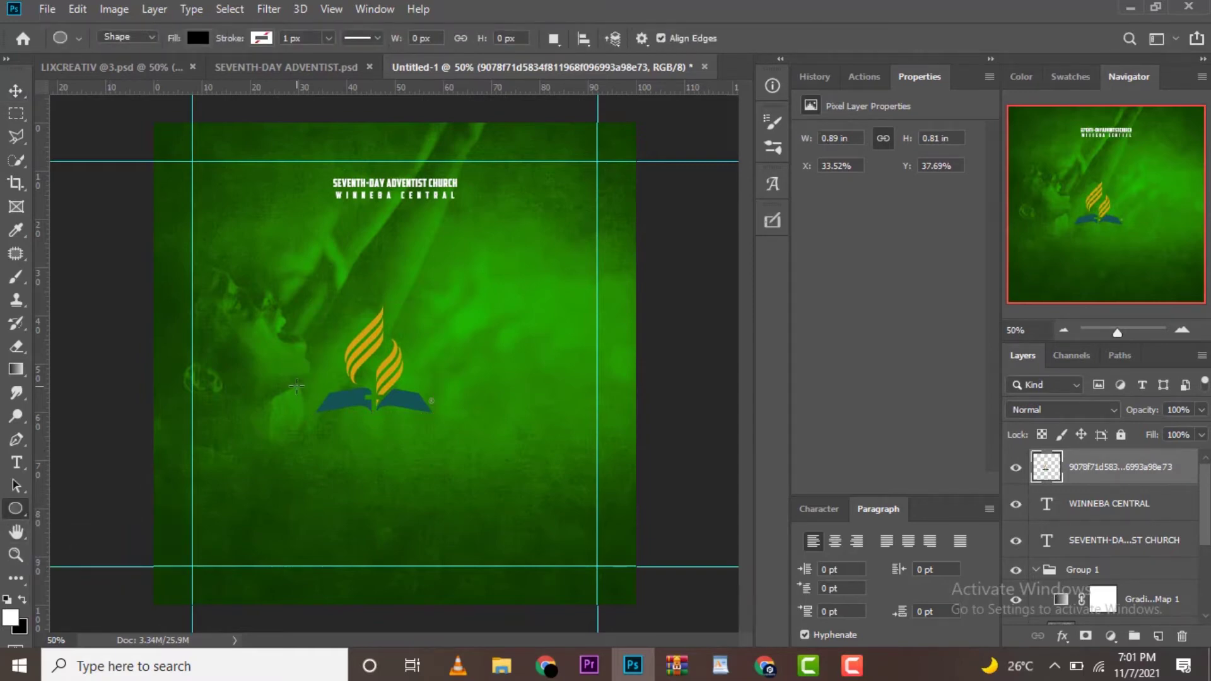
drag(321, 302, 460, 440)
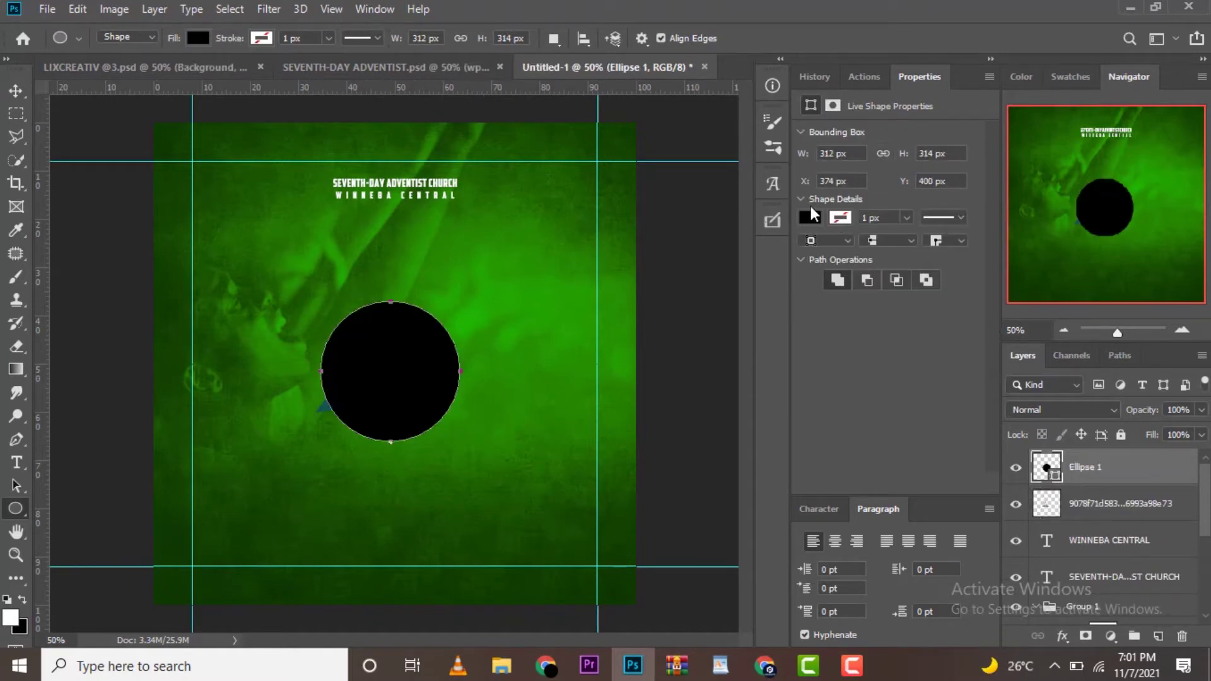
click(810, 217)
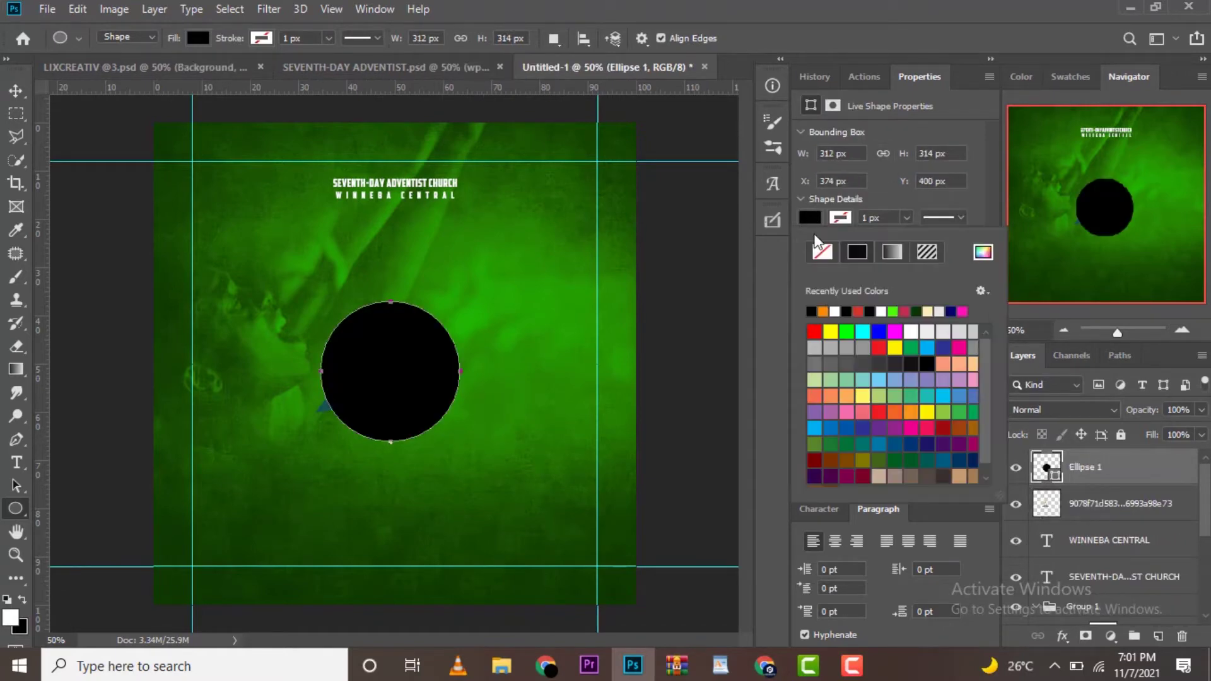
click(847, 311)
click(854, 153)
Size the circle to 300 × 300 px and move the logo layer above Ellipse 1.
double_click(833, 154)
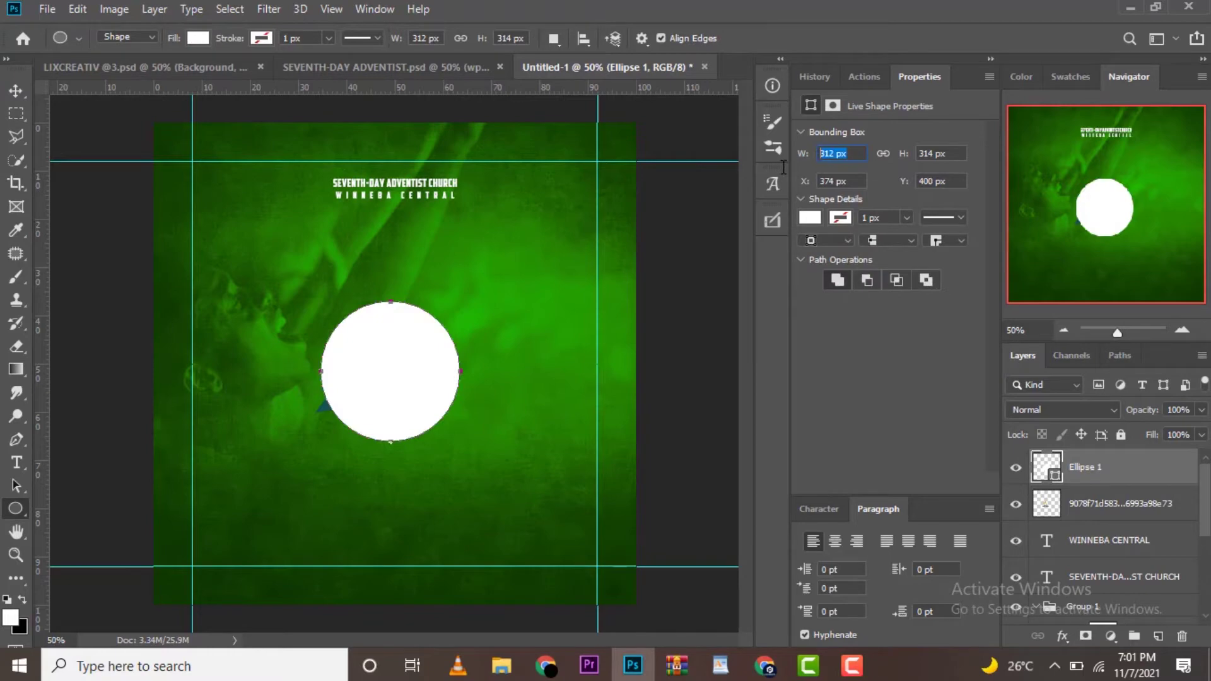
text(33)
key(Tab)
text(3)
key(Tab)
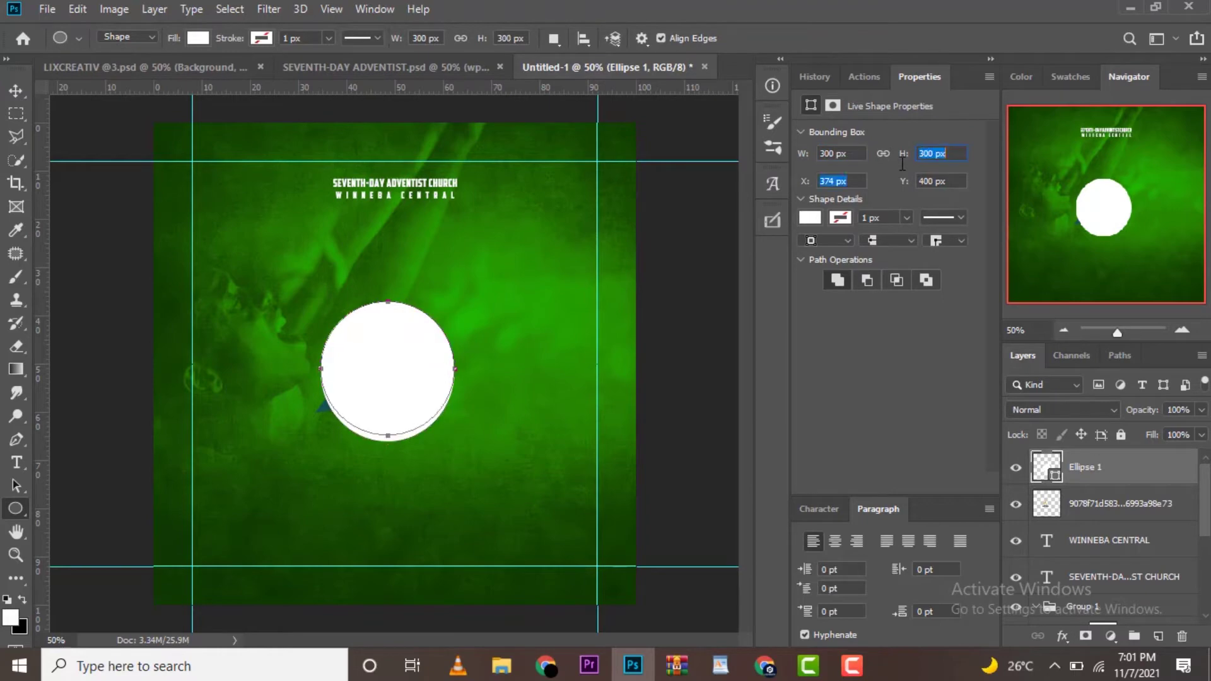
drag(1128, 518, 1123, 457)
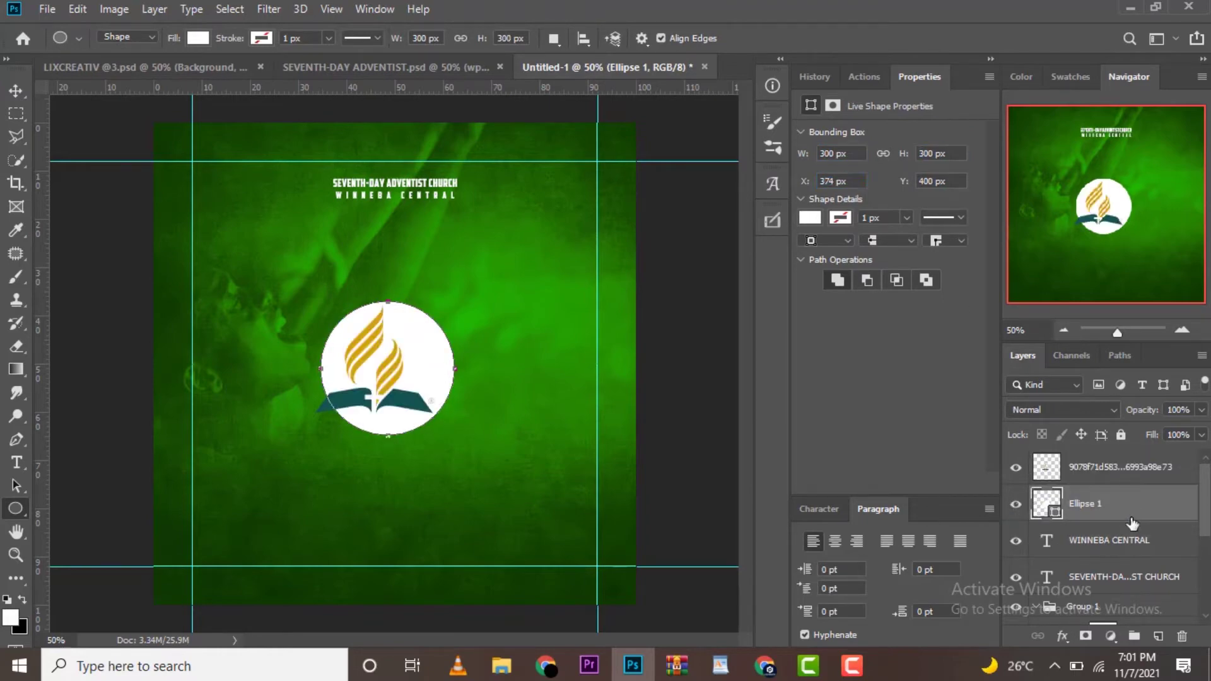
Clip the logo to the white circle and centre them horizontally and vertically.
right_click(1123, 467)
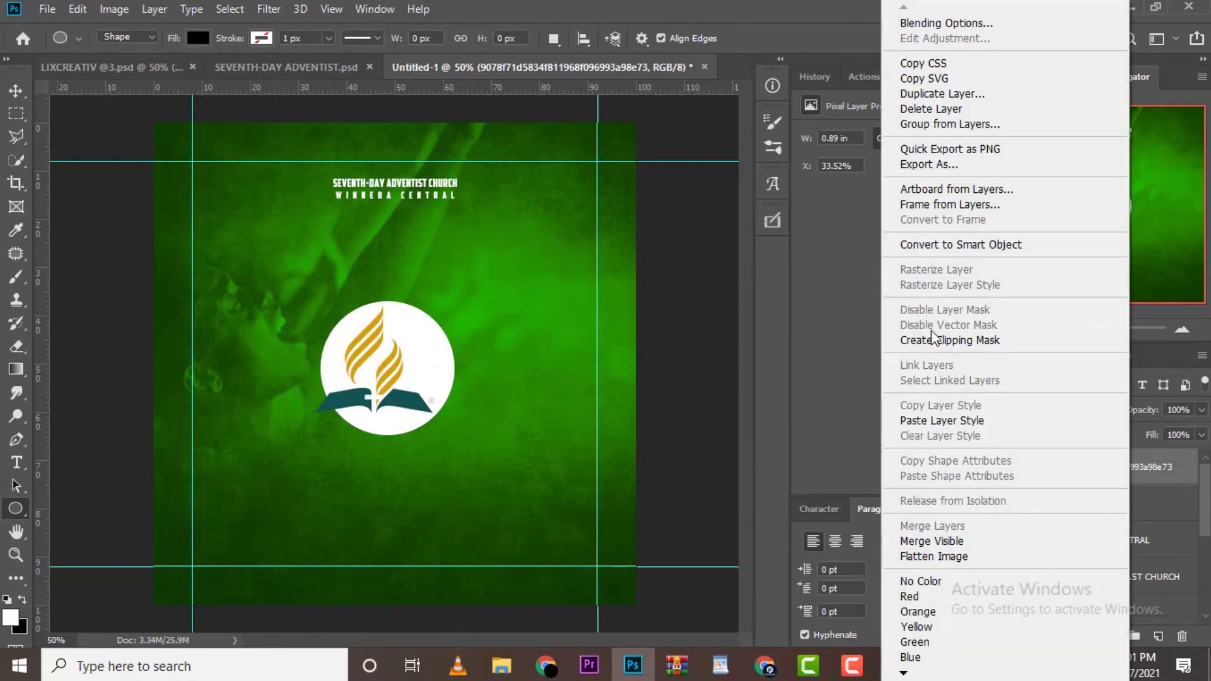
click(933, 339)
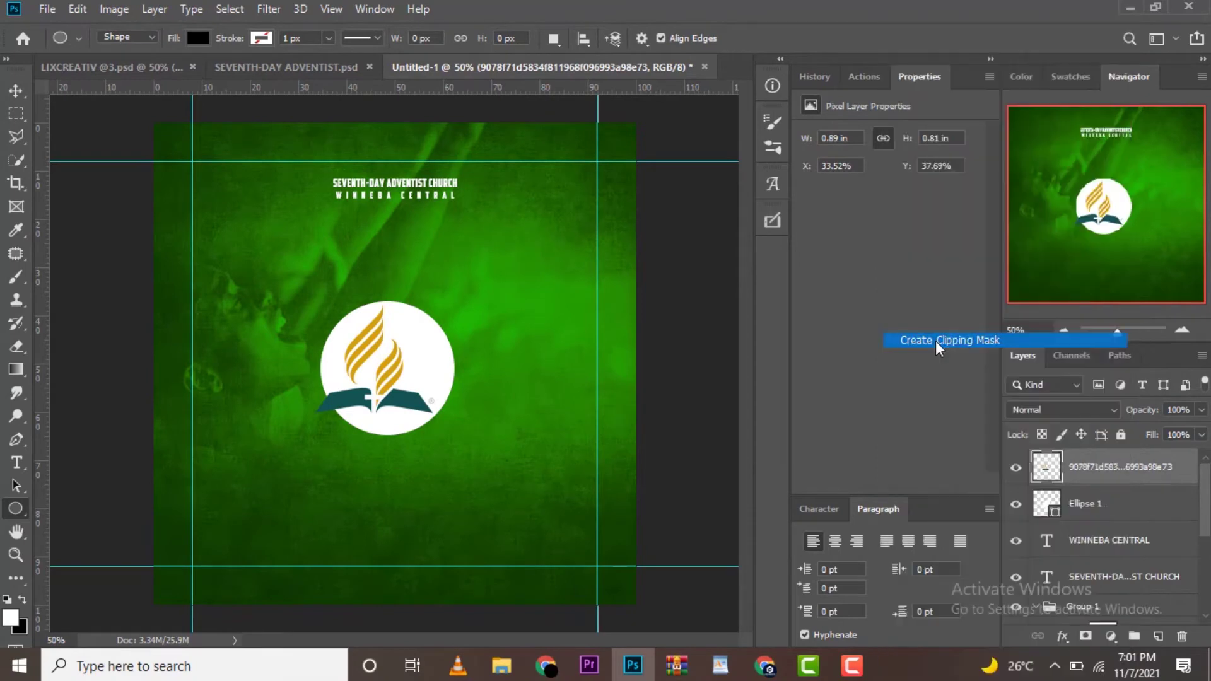
click(1091, 509)
key(v)
click(407, 39)
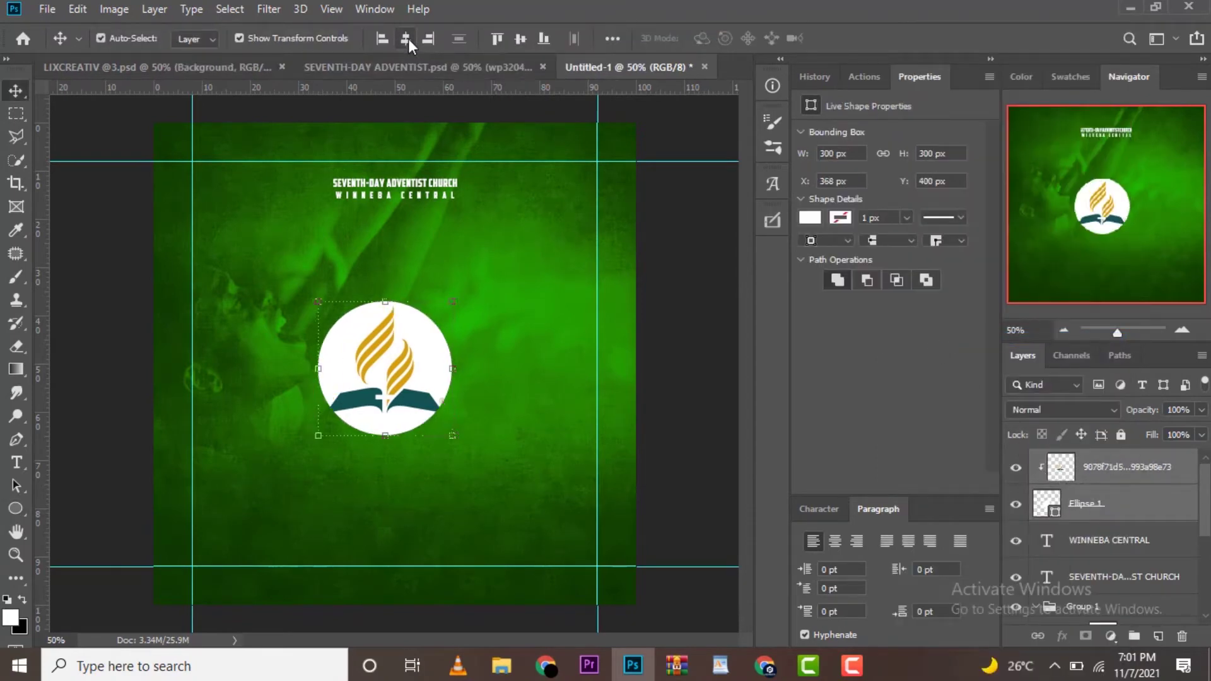
click(520, 39)
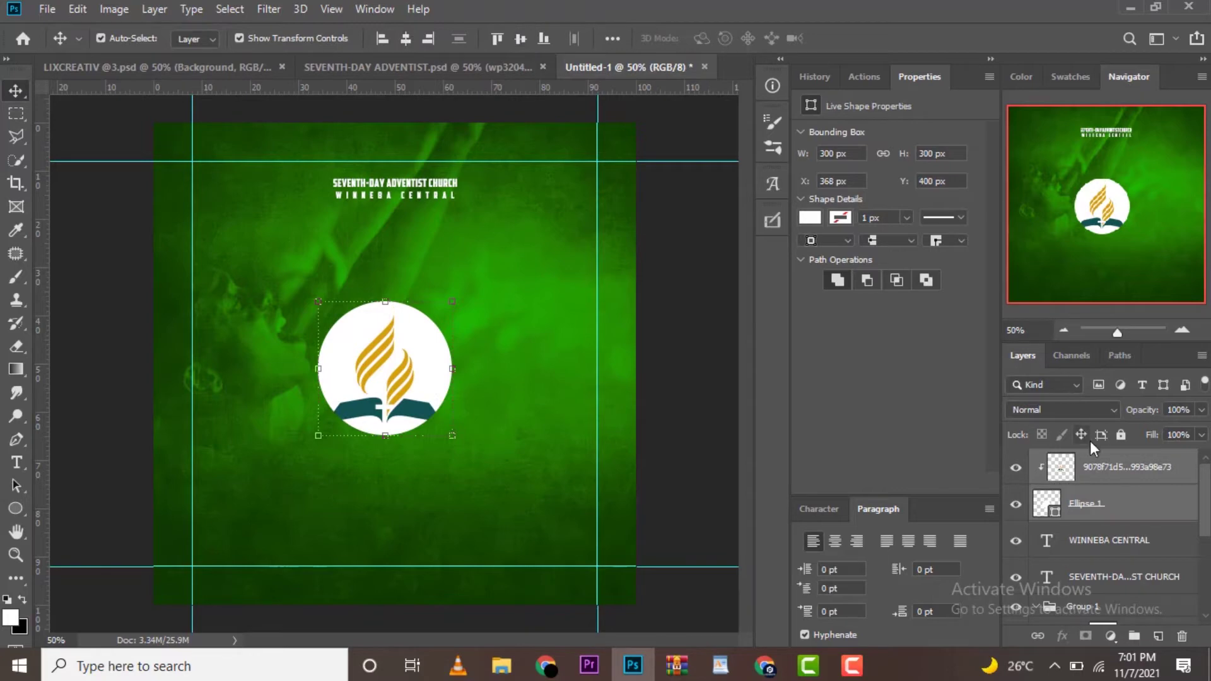
Shrink the logo slightly, nudge it into place, and re-centre it within the circle.
click(1106, 467)
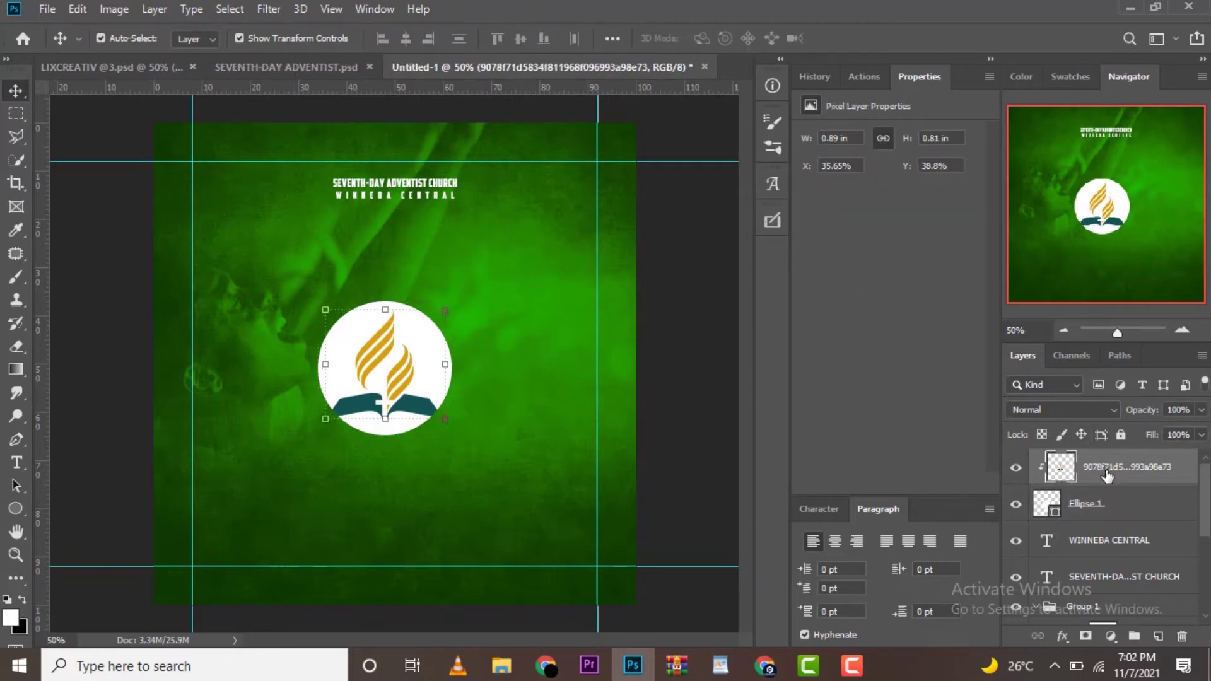
key(Up)
key(Up)
key(Up)
key(Up)
key(Up)
key(Up)
drag(445, 358, 434, 362)
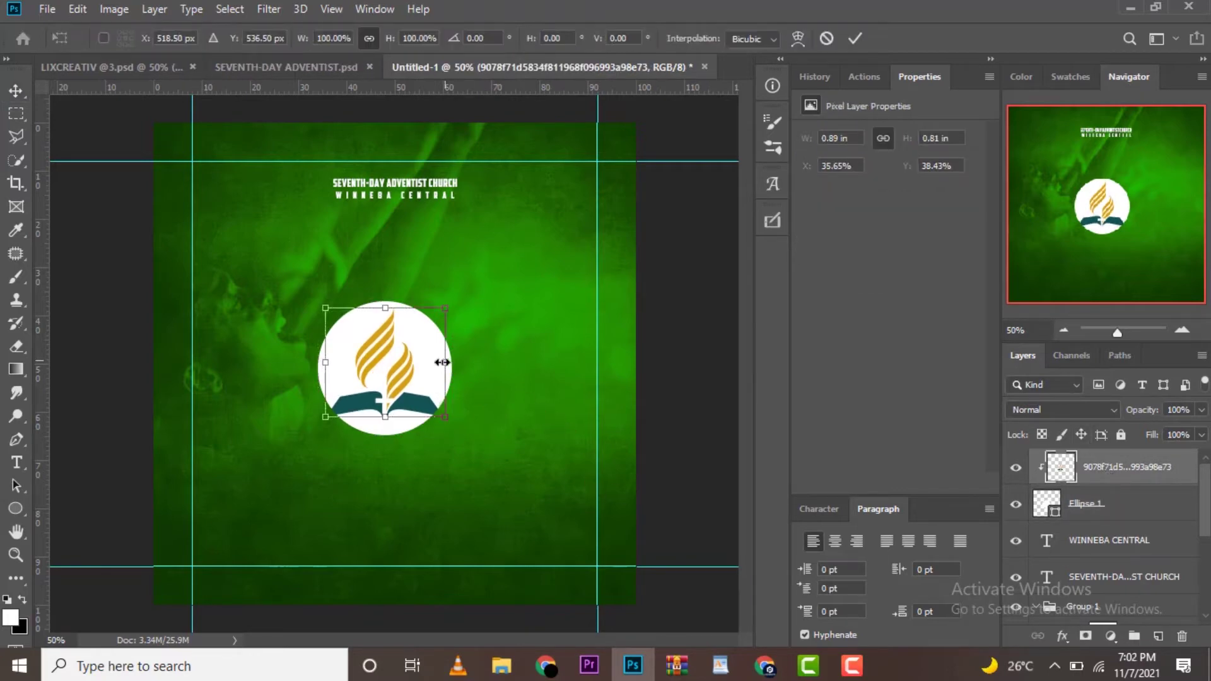
click(863, 38)
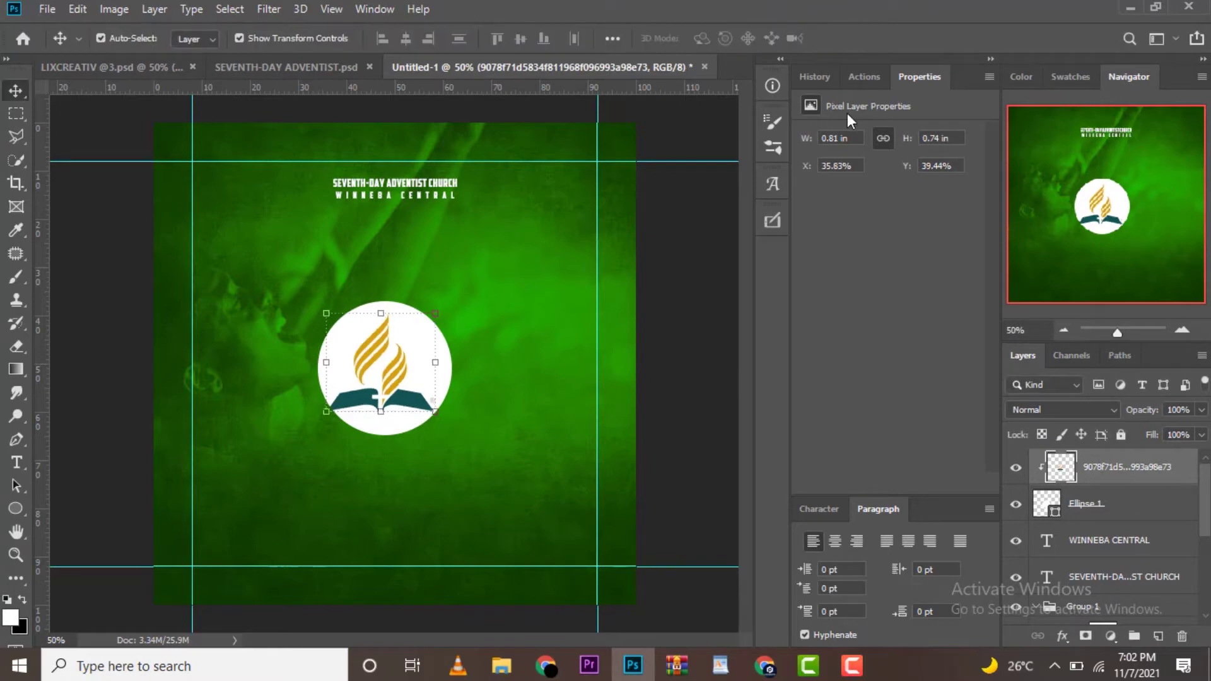
key(Right)
key(Right)
key(Right)
key(Up)
key(Up)
key(Up)
key(Right)
key(Right)
key(Right)
key(Up)
key(Up)
key(Up)
key(Up)
key(Up)
key(Up)
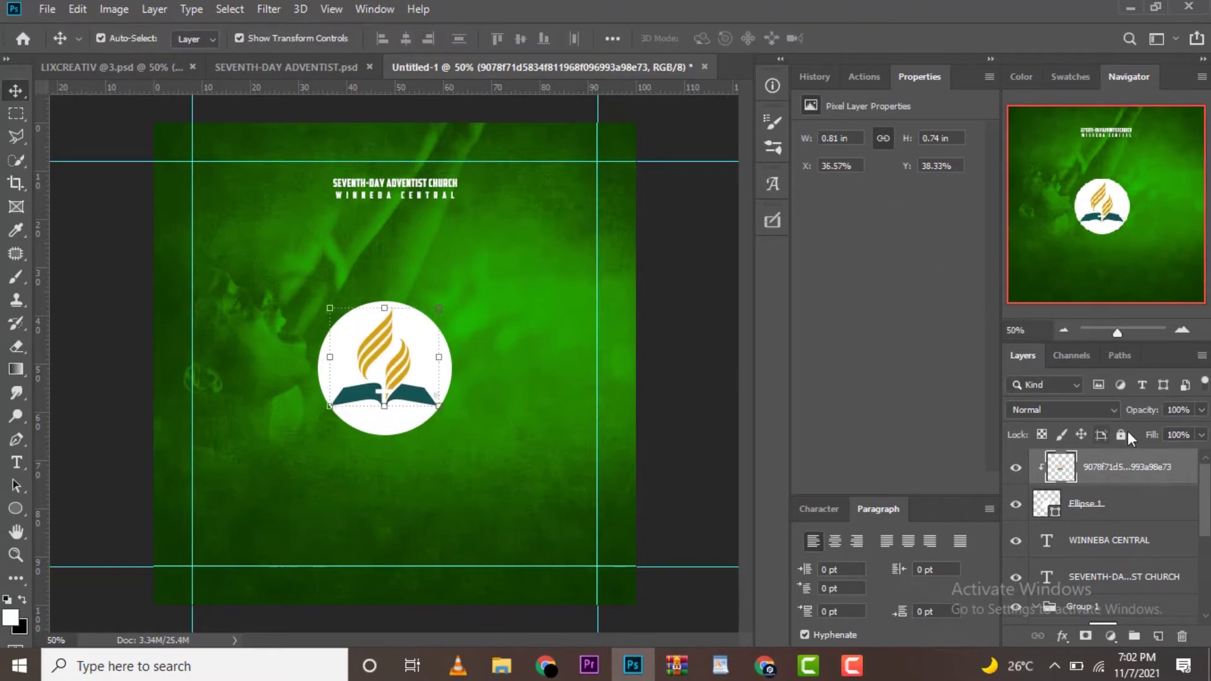
ctrl+click(1131, 514)
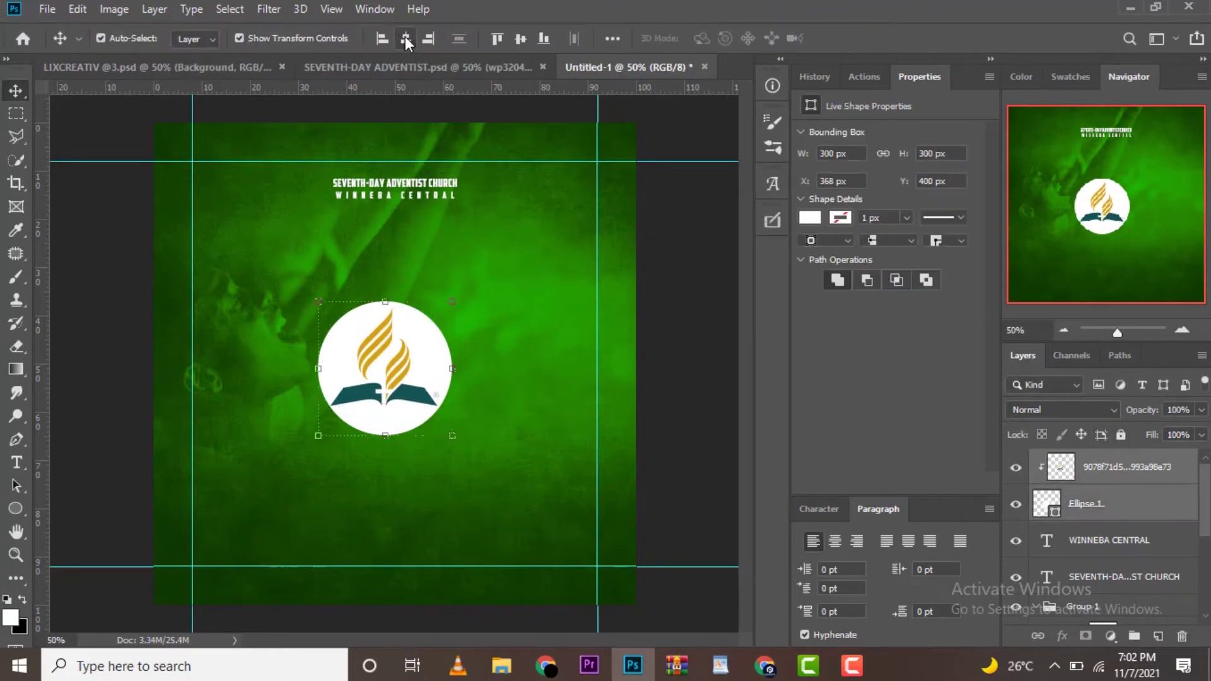
click(405, 39)
Group logo and circle as Group 2, shrink it, and position it left of the header.
key(ctrl+g)
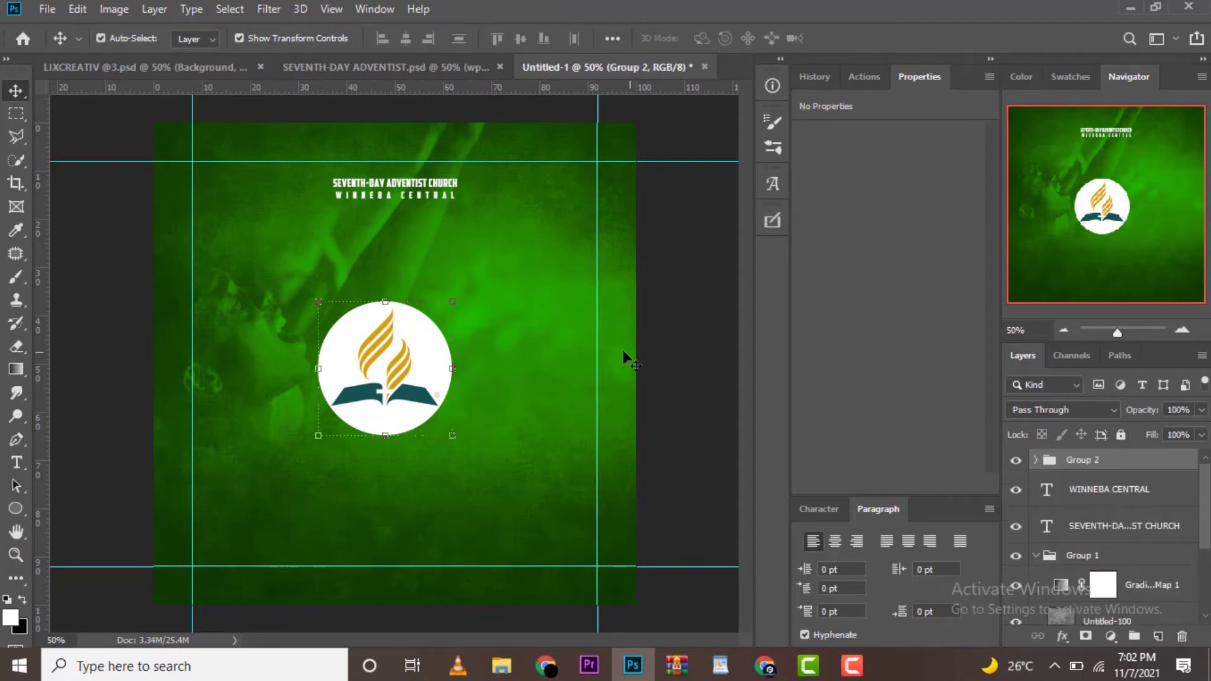
mouse_move(453, 302)
mouse_down()
mouse_move(354, 401)
mouse_move(314, 201)
mouse_up()
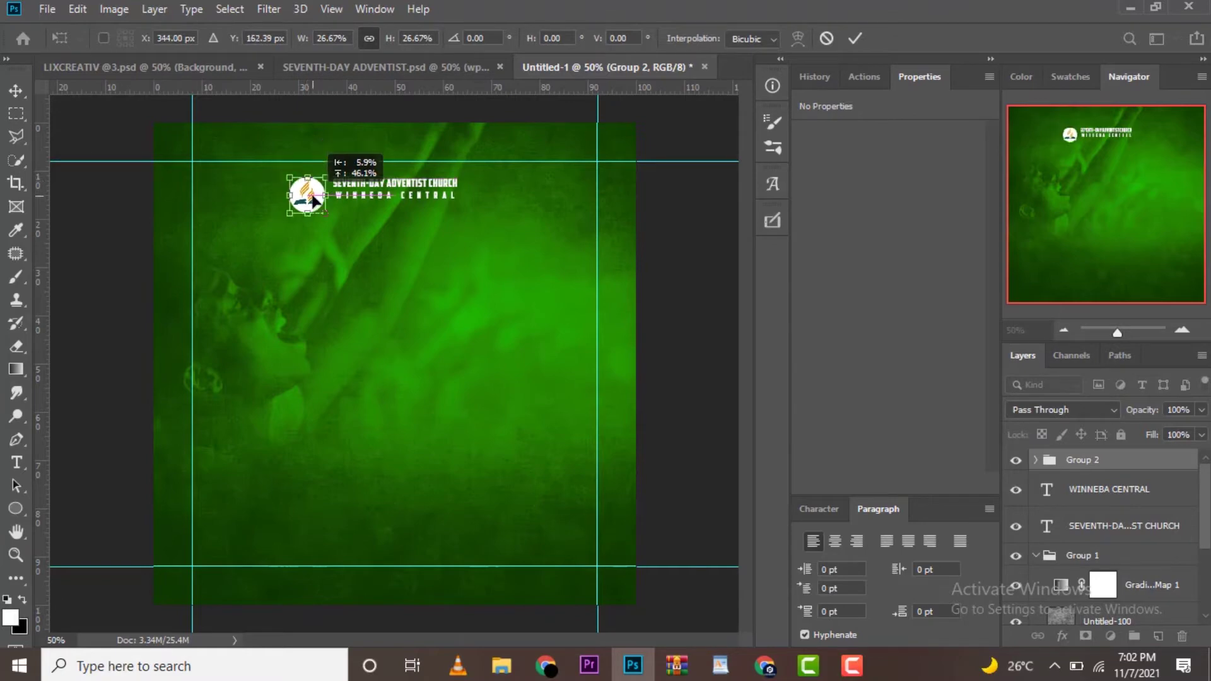
click(851, 38)
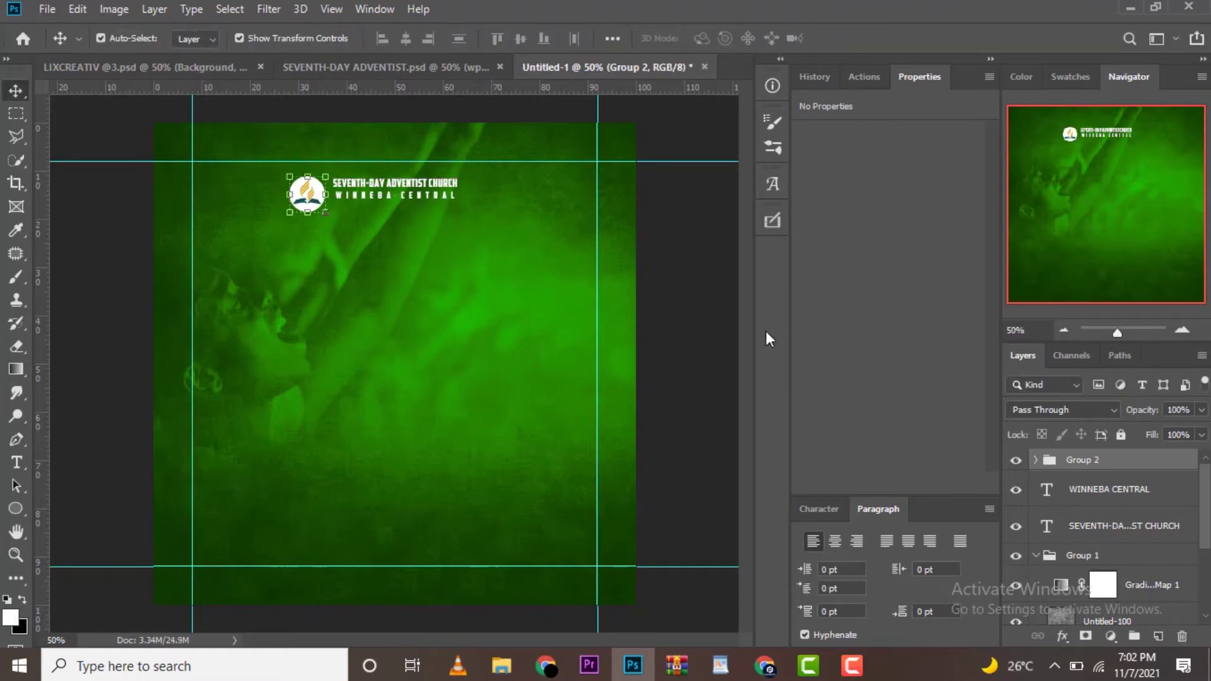
key(Up)
key(Up)
key(Up)
key(Right)
key(Right)
key(Right)
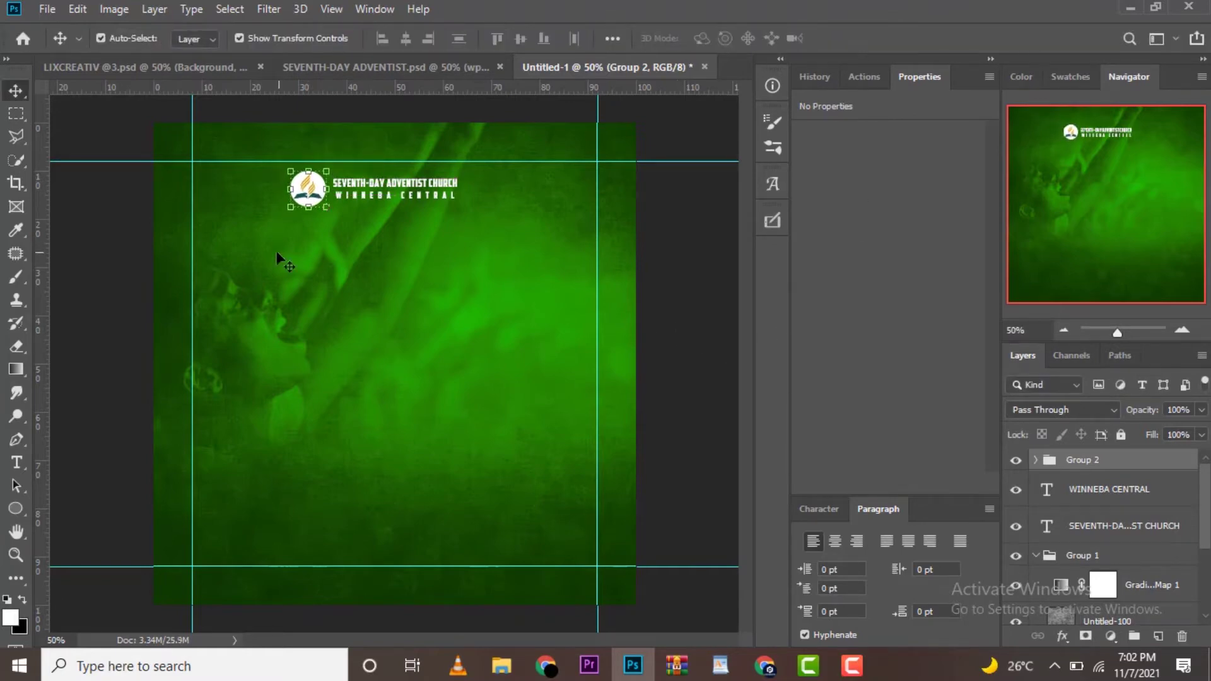
drag(309, 210, 307, 205)
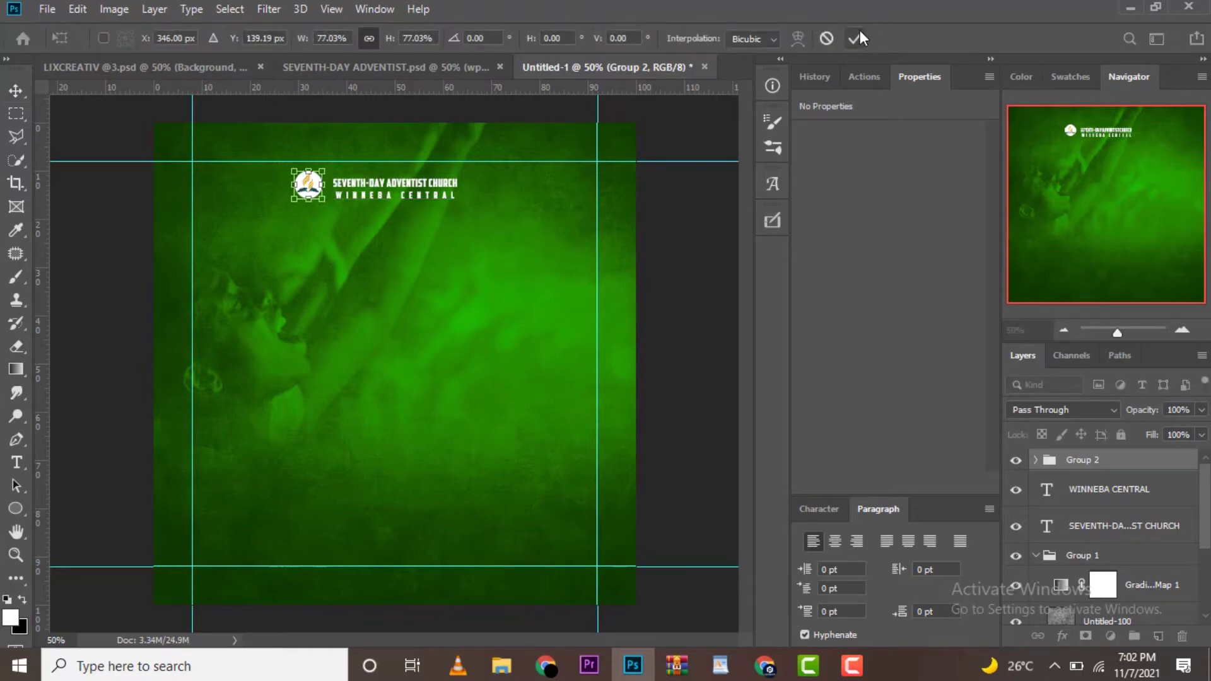
click(855, 39)
click(309, 204)
drag(309, 205, 309, 208)
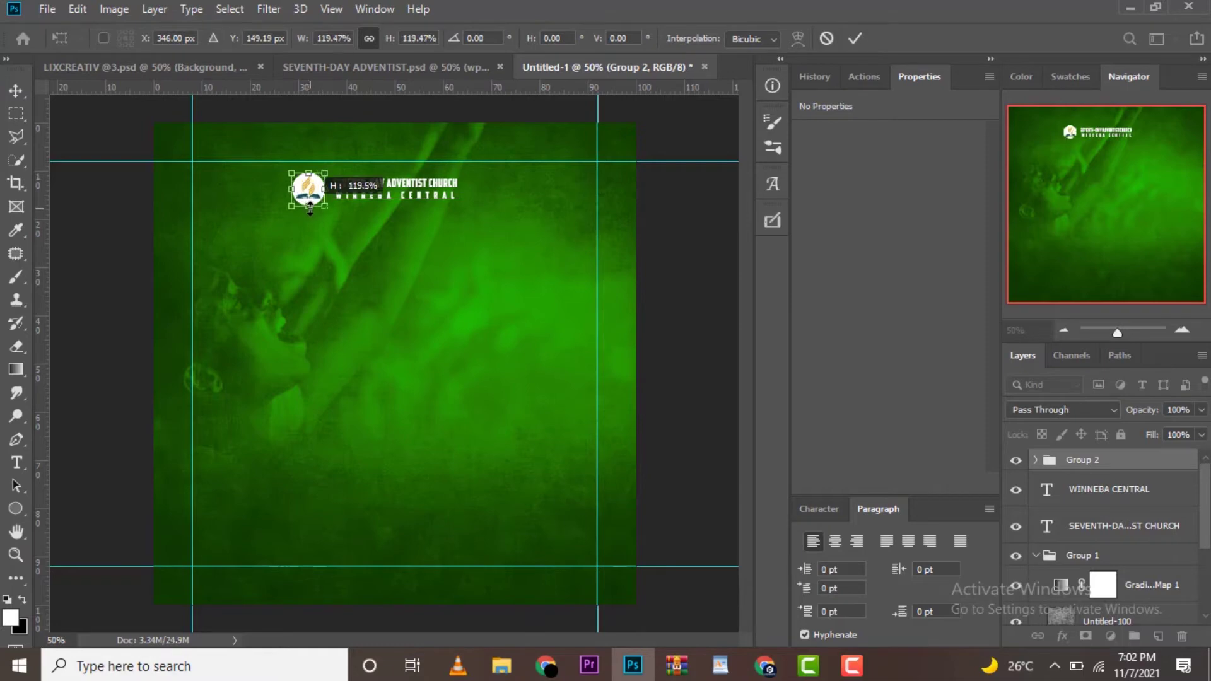
click(860, 37)
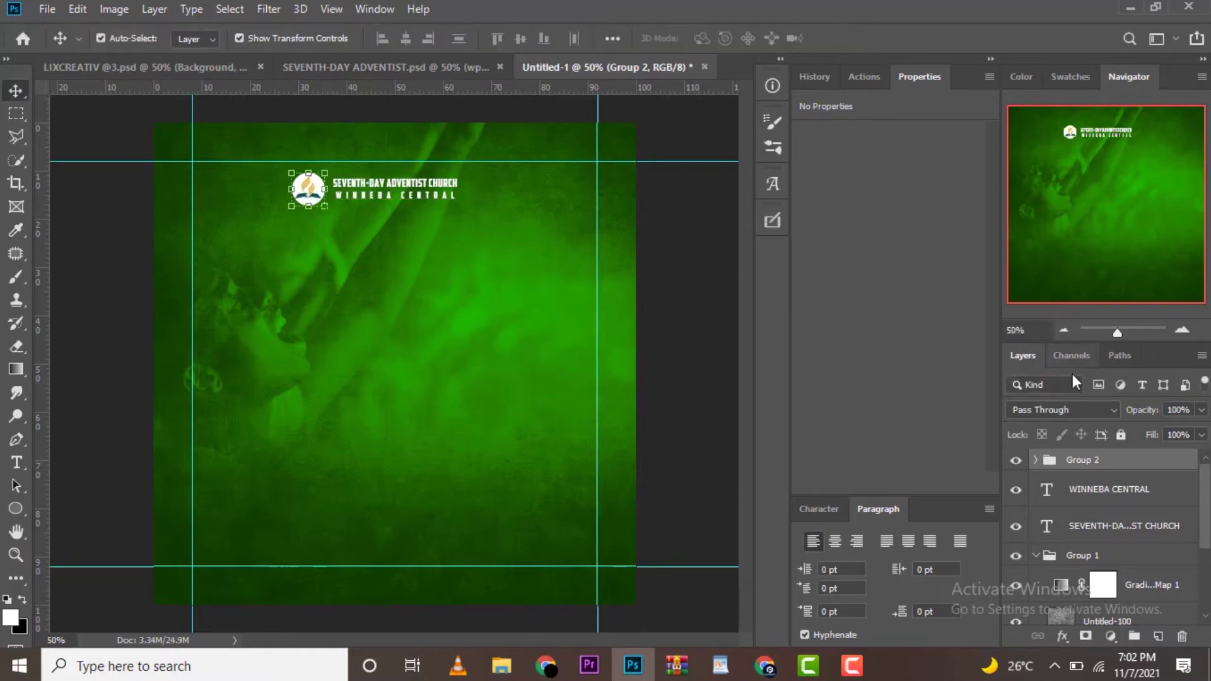
Group the two header text lines, align them vertically with the logo, and group all together.
click(1126, 501)
ctrl+click(1126, 525)
key(ctrl+g)
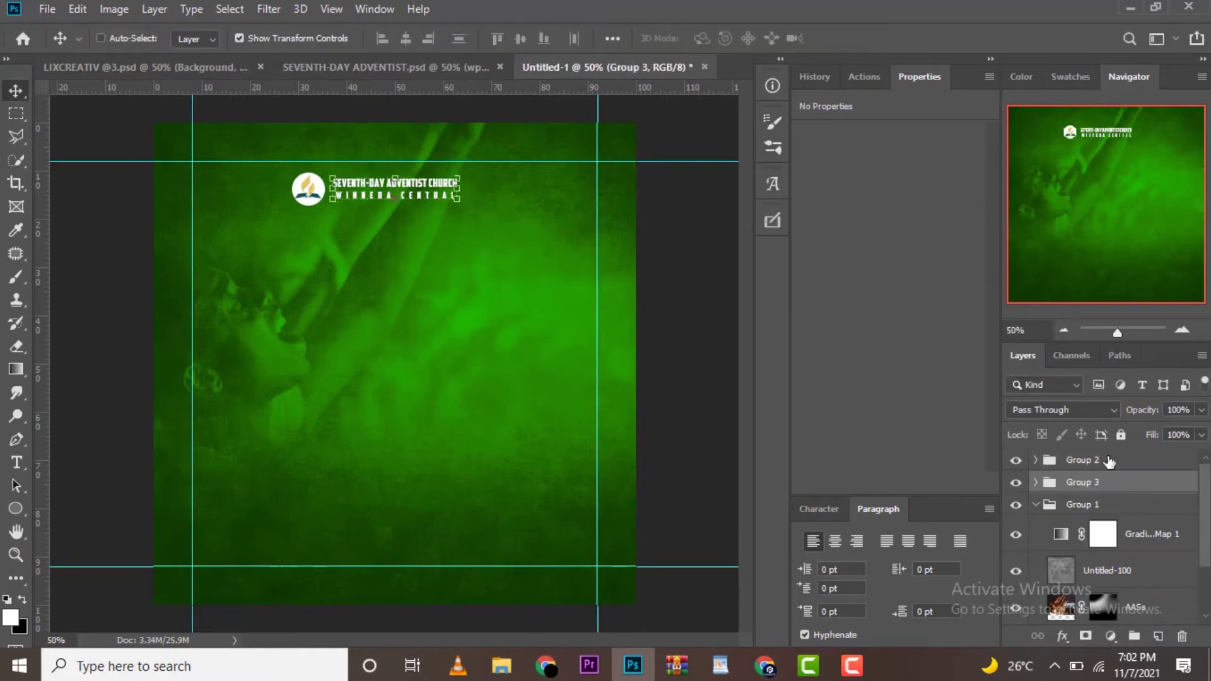
ctrl+click(1108, 460)
click(520, 36)
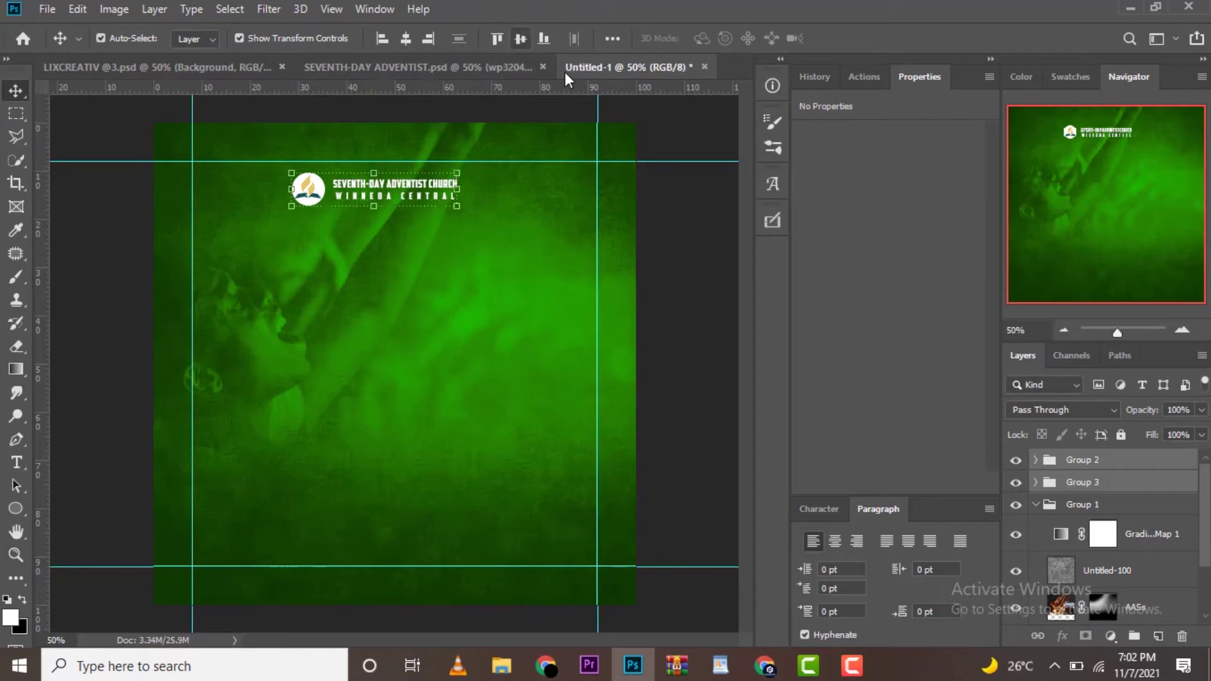
key(ctrl+g)
Centre the header block horizontally on the canvas and nudge it up.
key(ctrl+a)
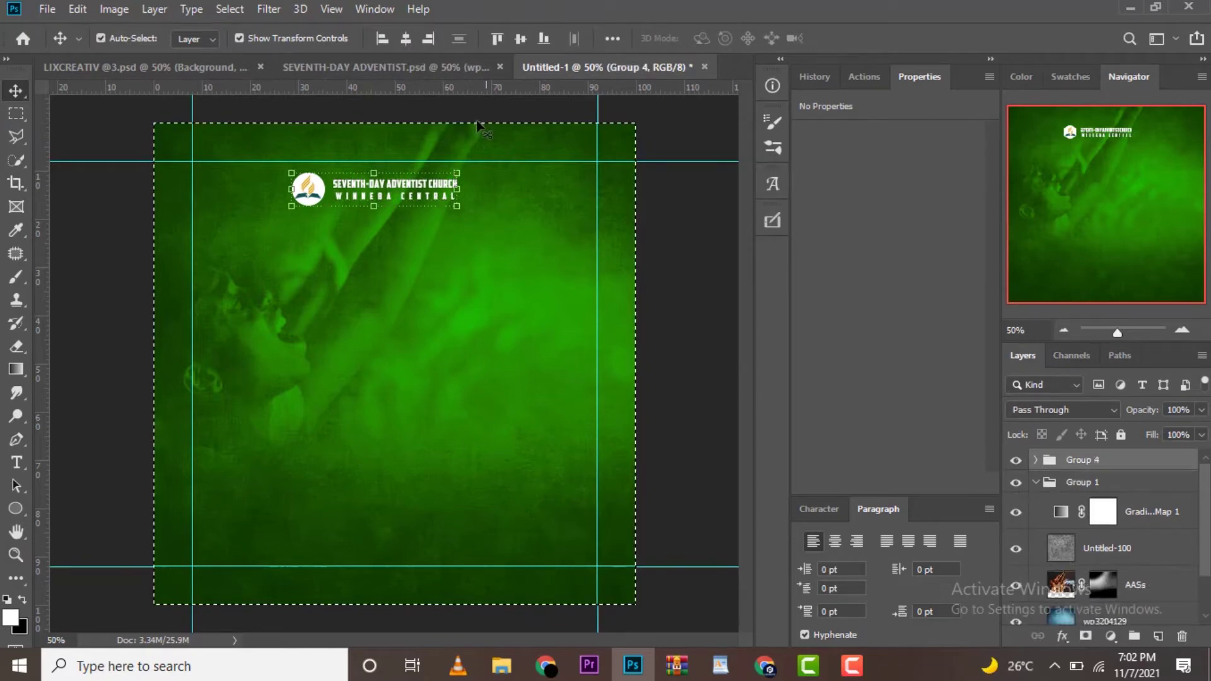
click(405, 38)
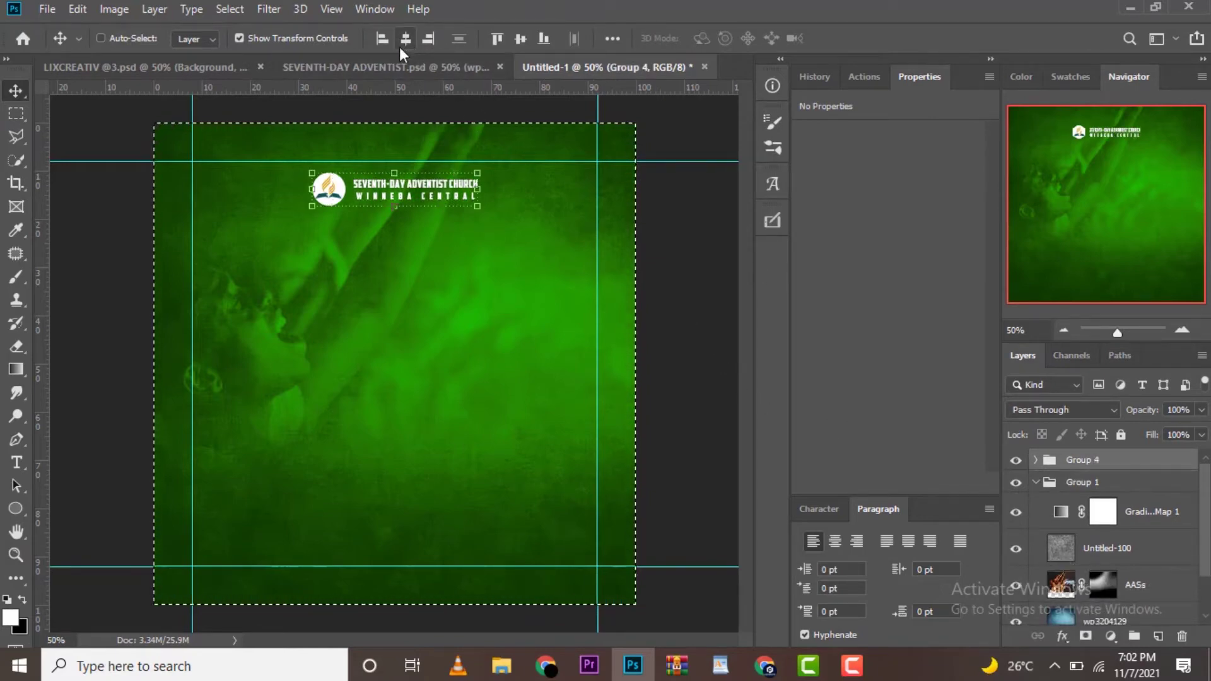
key(ctrl+d)
key(shift+Up)
key(shift+Up)
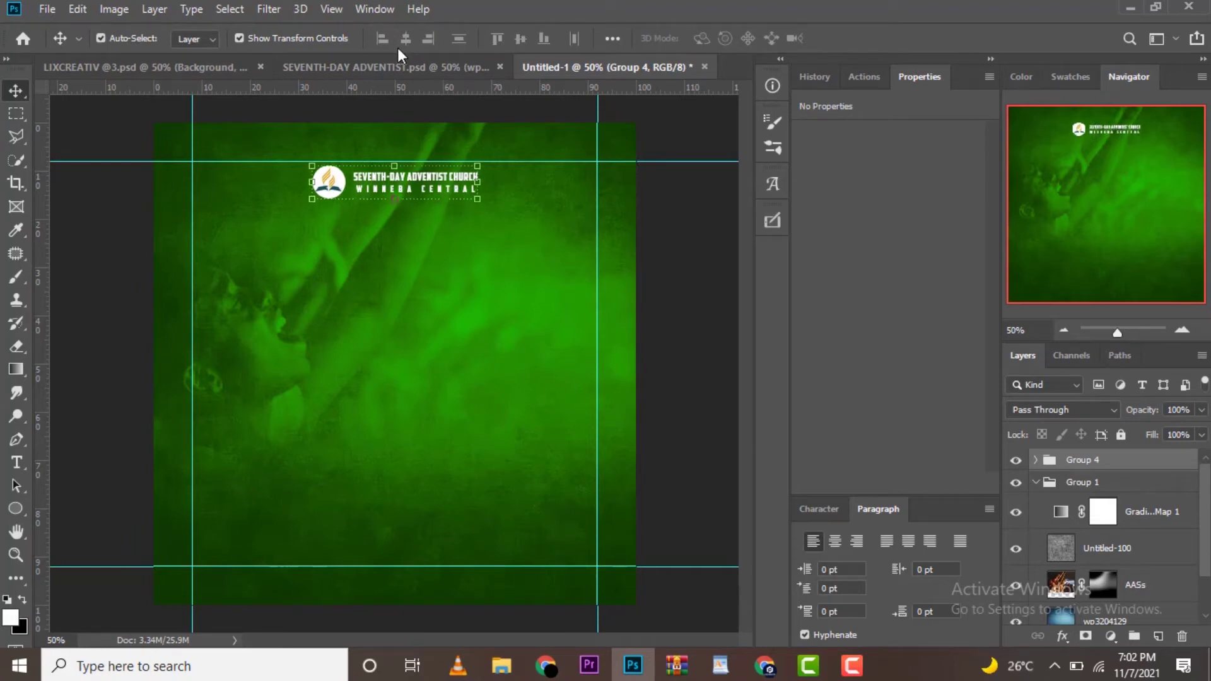
key(shift+Up)
click(514, 269)
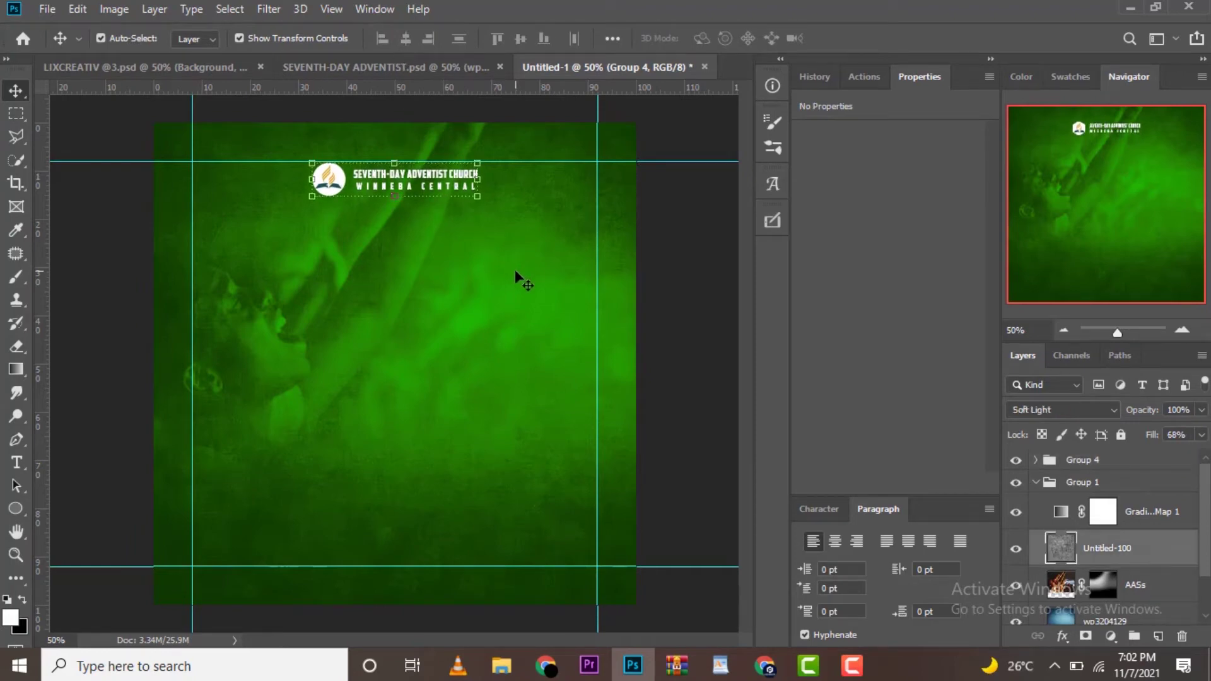
click(674, 427)
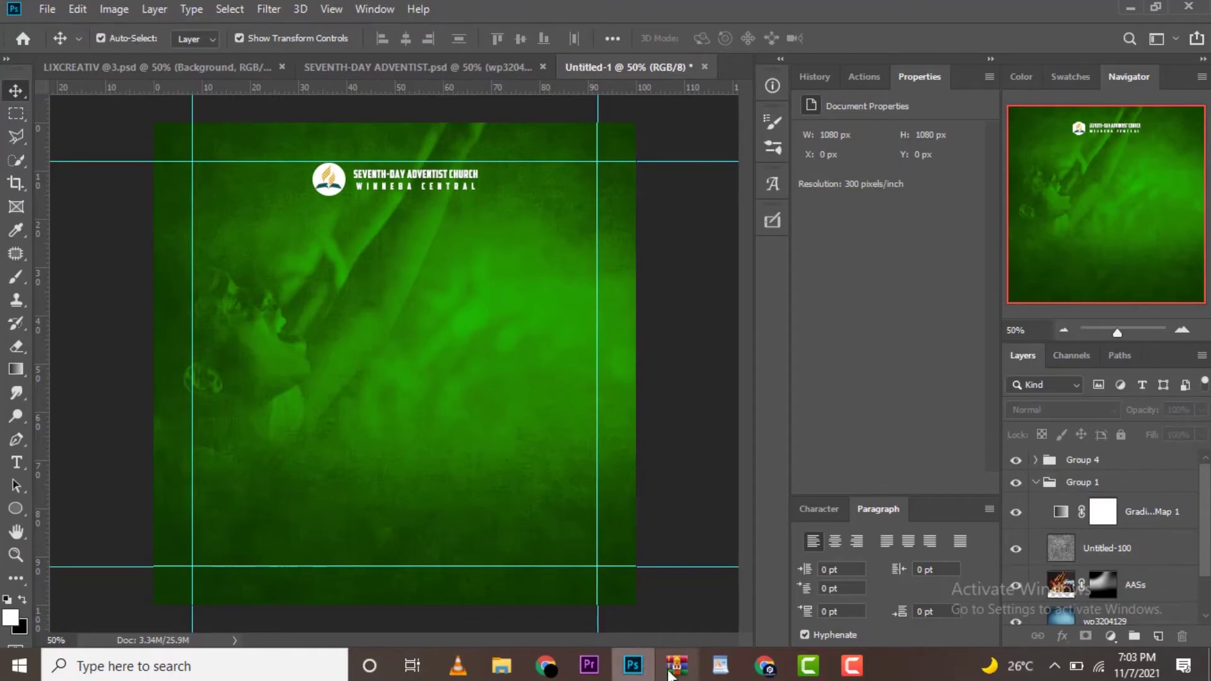
Select the ANNUAL HARVEST & THANKSGIVING line in WordPad and return to Photoshop.
click(720, 665)
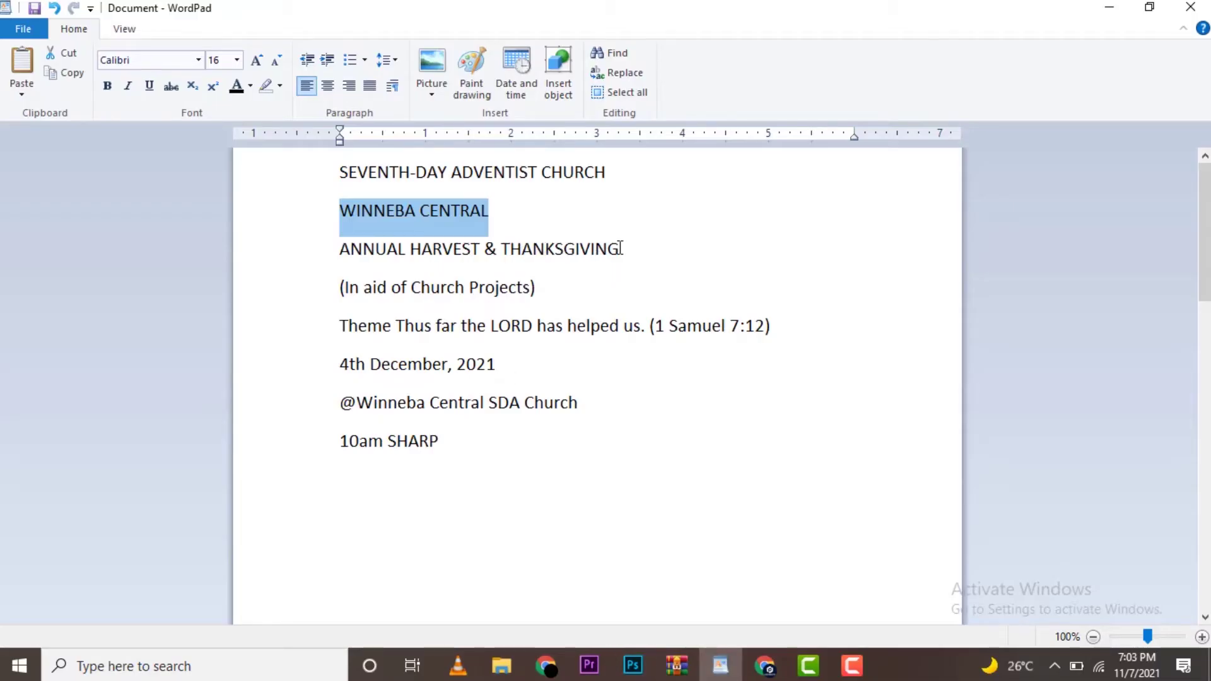
drag(620, 247, 390, 262)
key(ctrl+c)
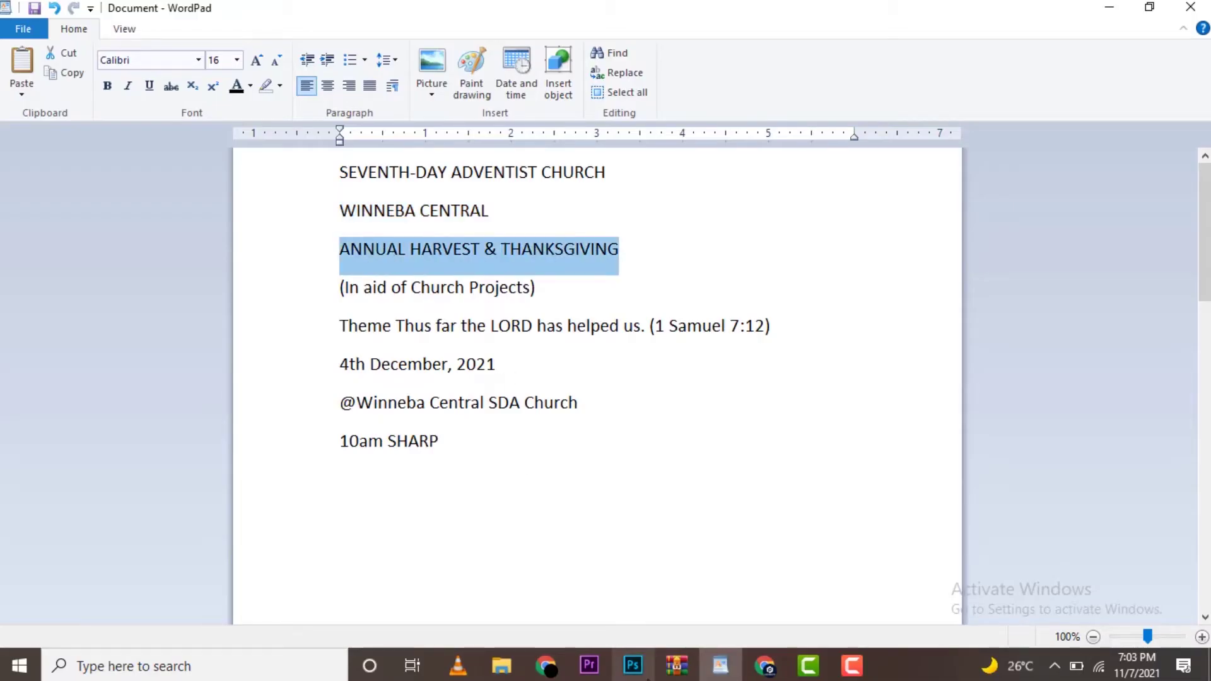
click(632, 665)
click(20, 464)
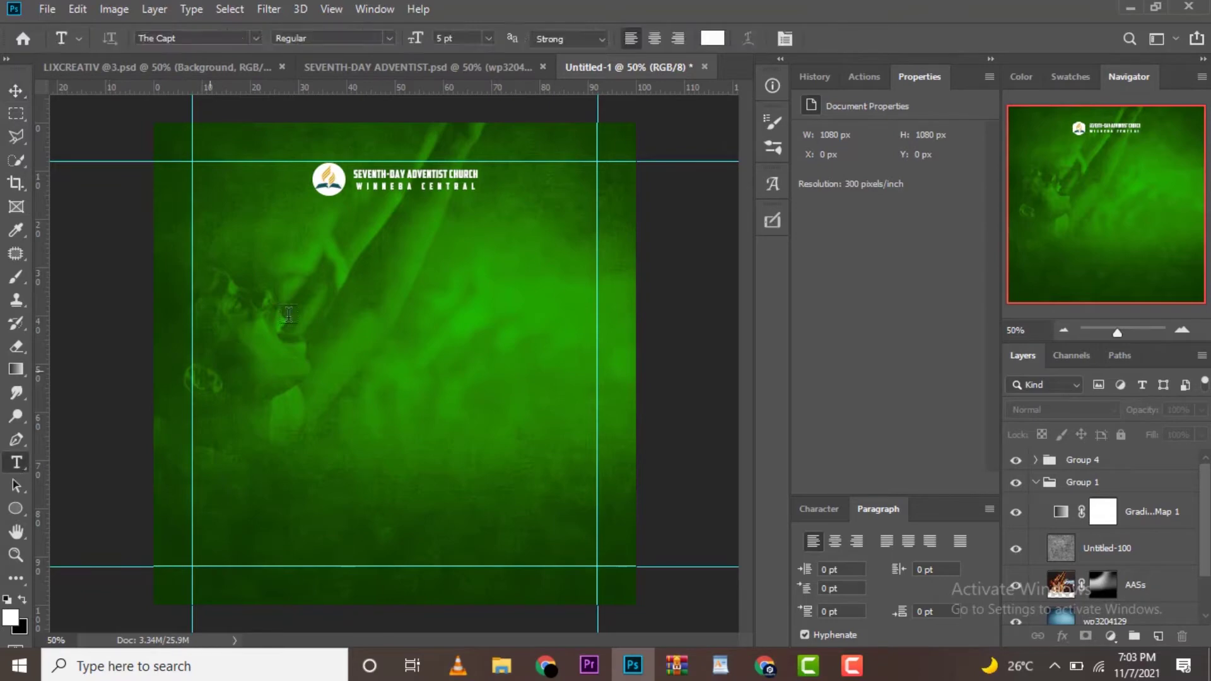
Paste ANNUAL HARVEST & THANKSGIVING as a new text layer with tracking 0 and size 30 pt.
click(380, 268)
key(ctrl+v)
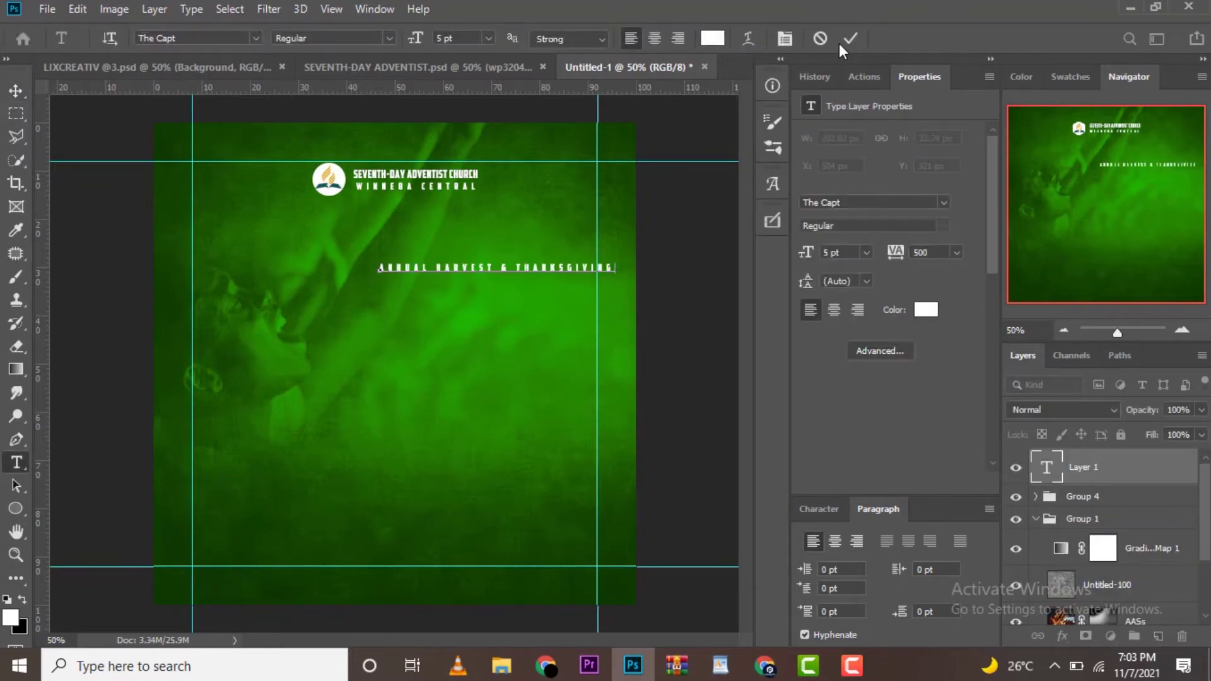
click(851, 39)
click(956, 252)
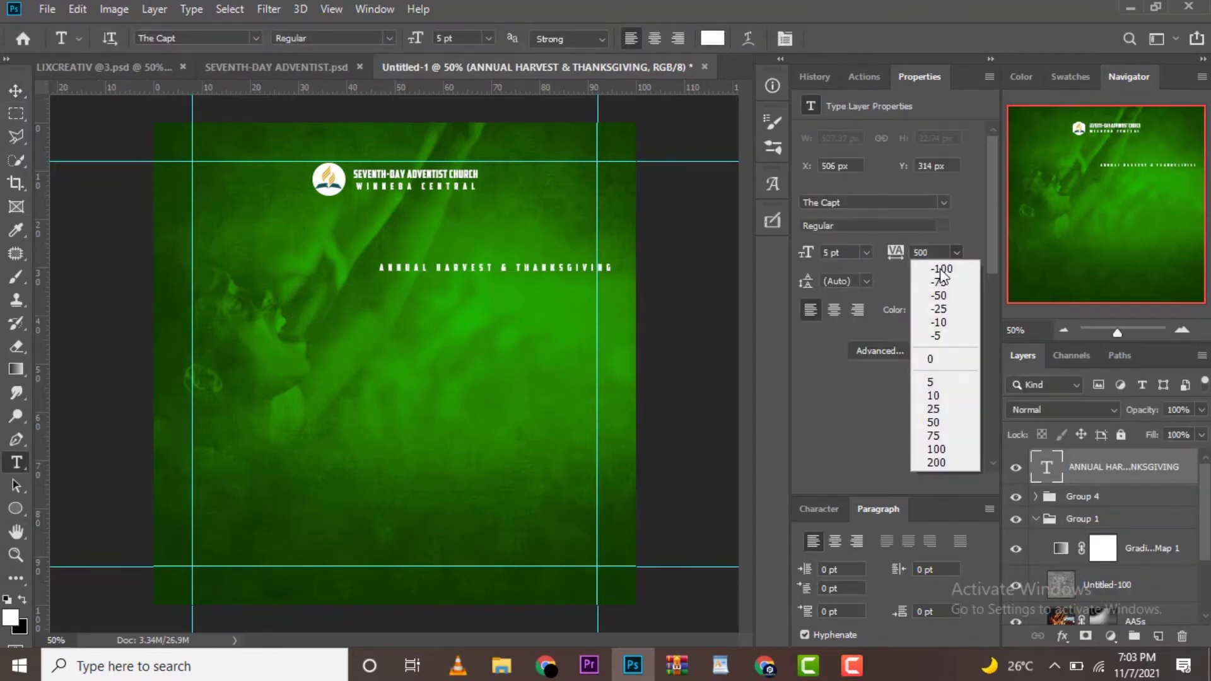
click(927, 359)
click(867, 252)
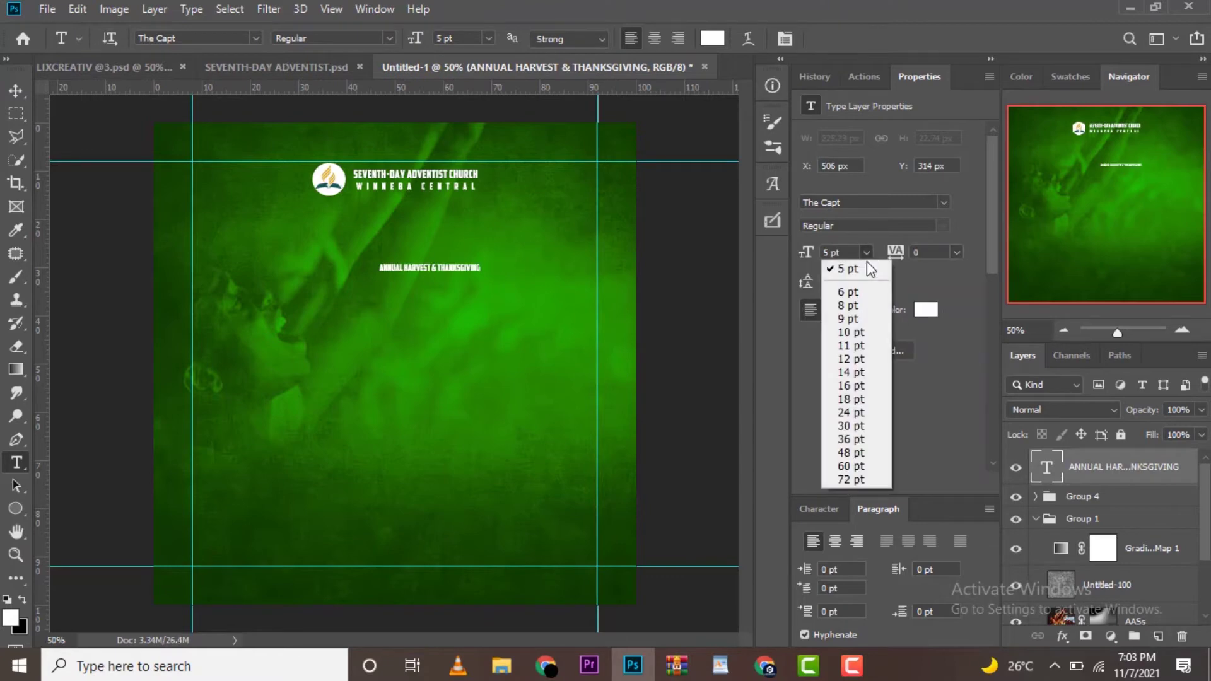
click(869, 423)
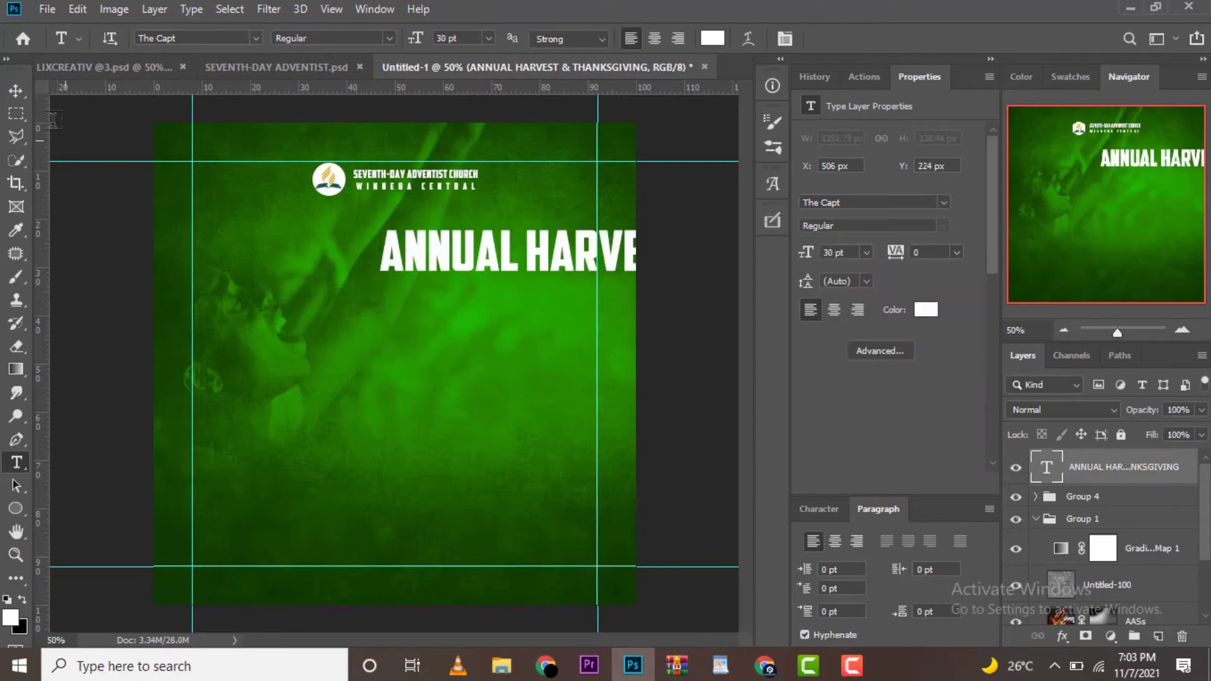
Move the title left and break it onto two lines after HARVEST.
click(23, 92)
drag(467, 254, 316, 262)
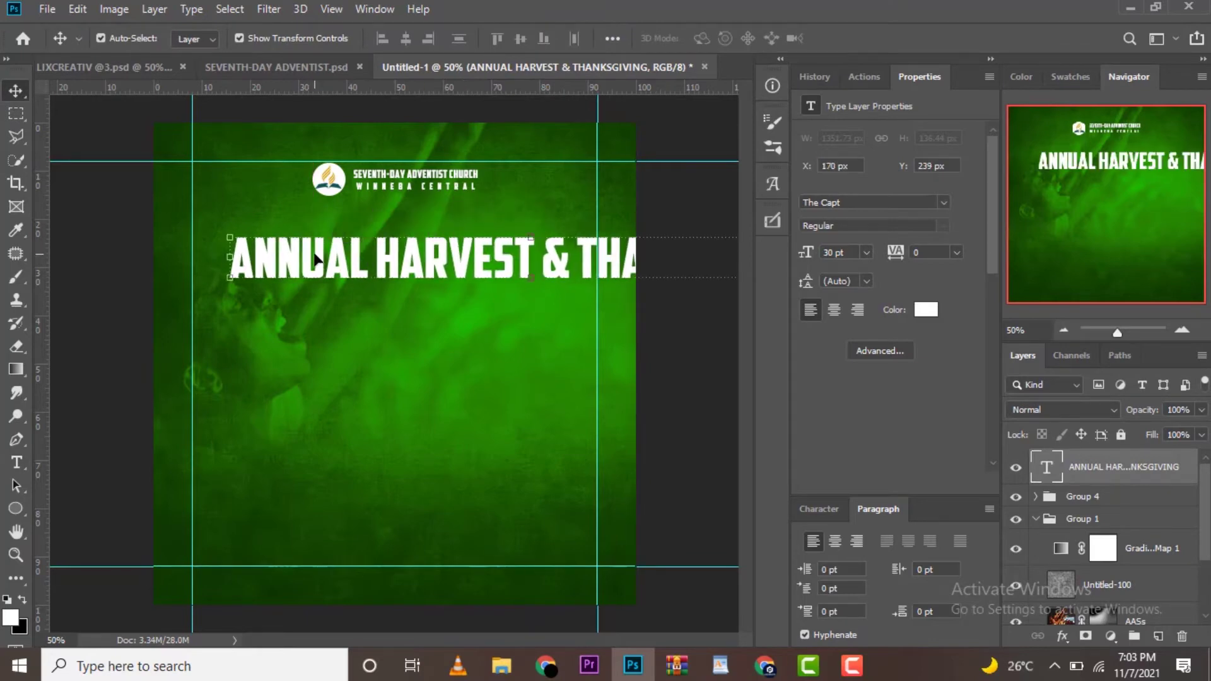
click(16, 462)
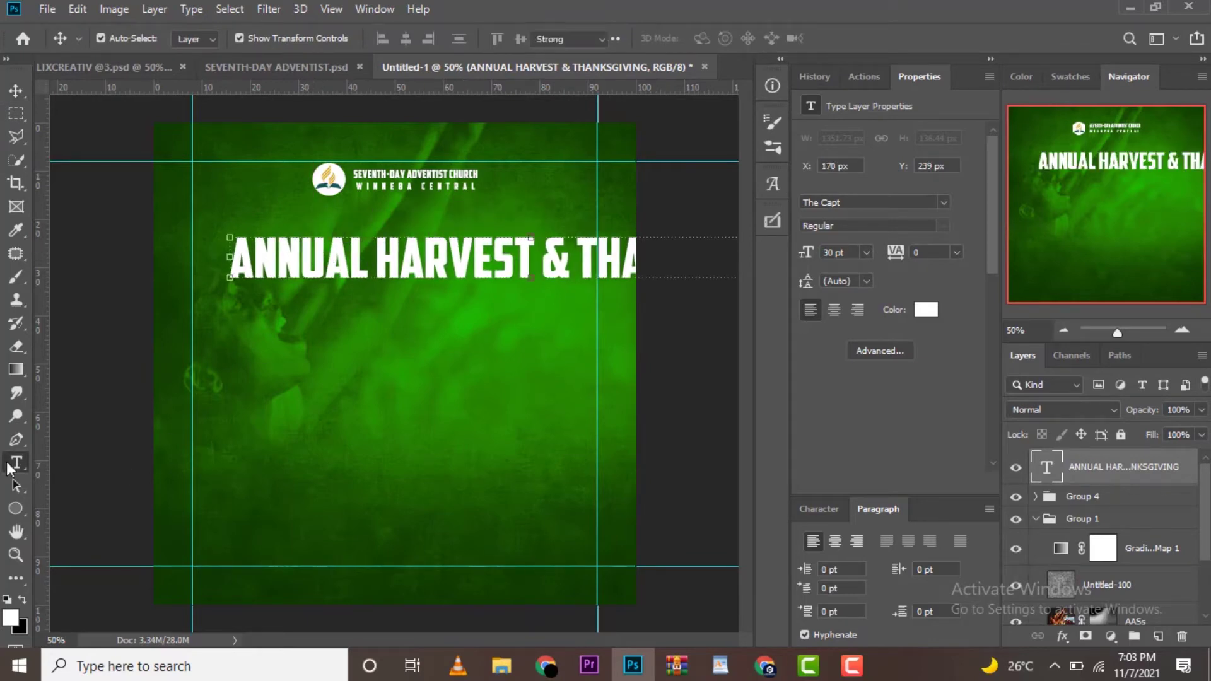
click(539, 252)
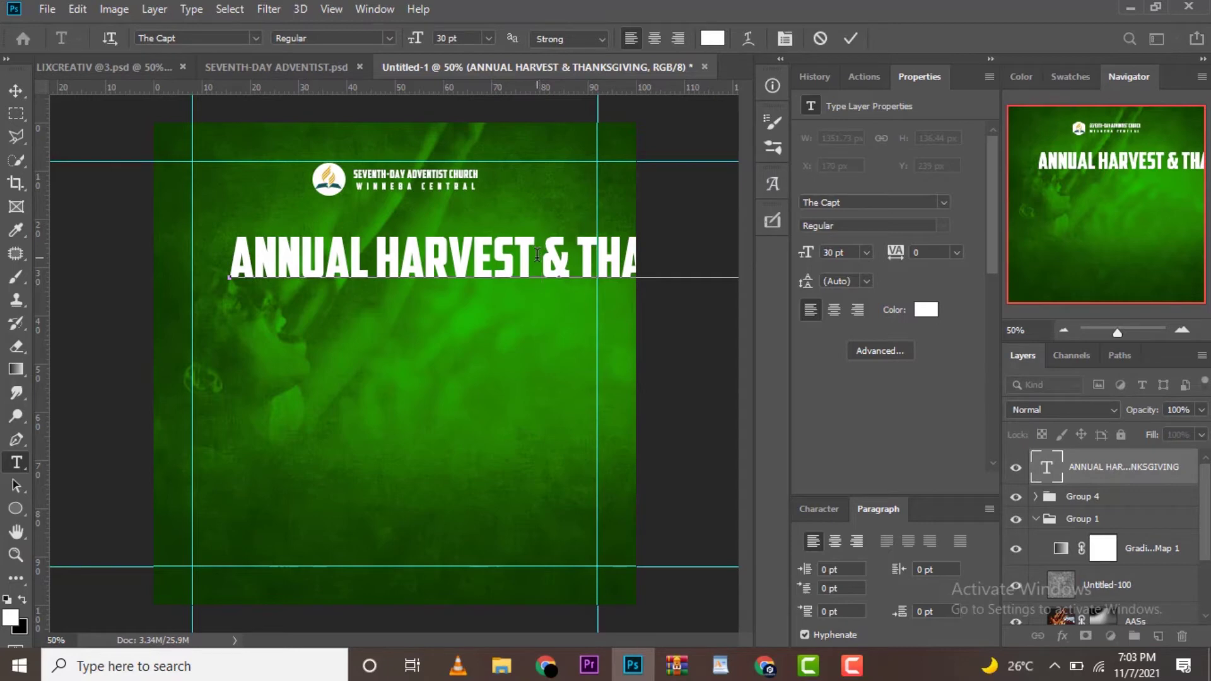
key(Delete)
key(Return)
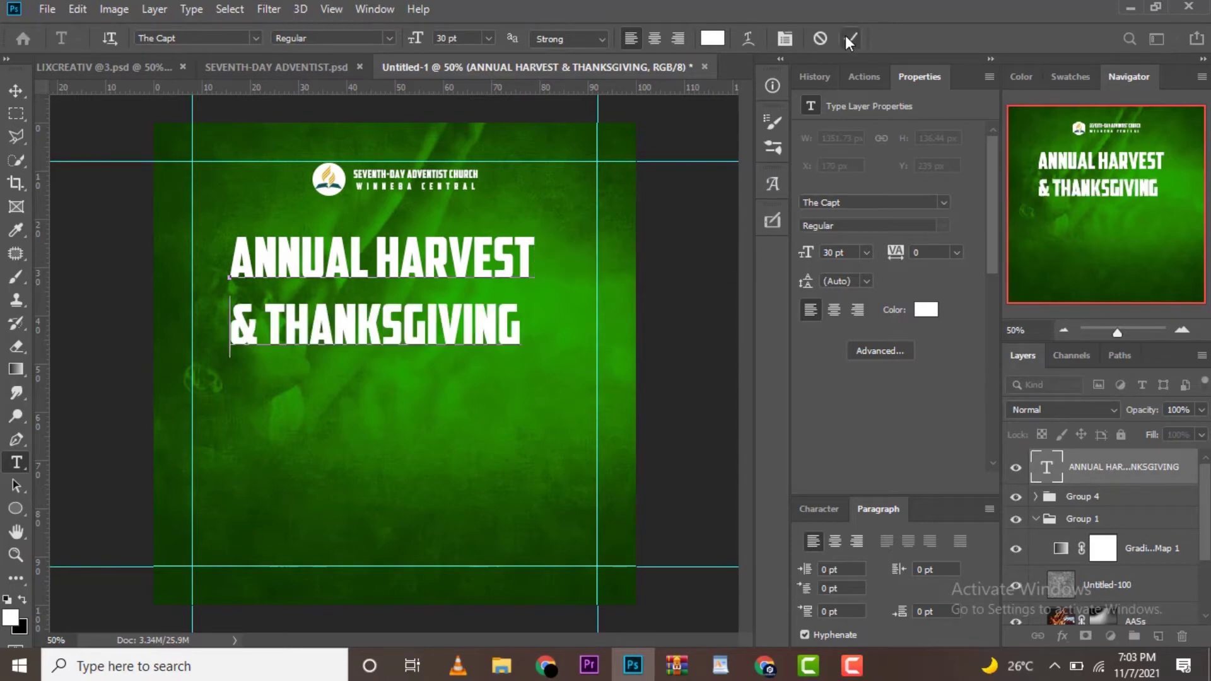
click(848, 39)
Centre-align the title lines, move it toward centre, and set leading to 24 pt.
click(835, 309)
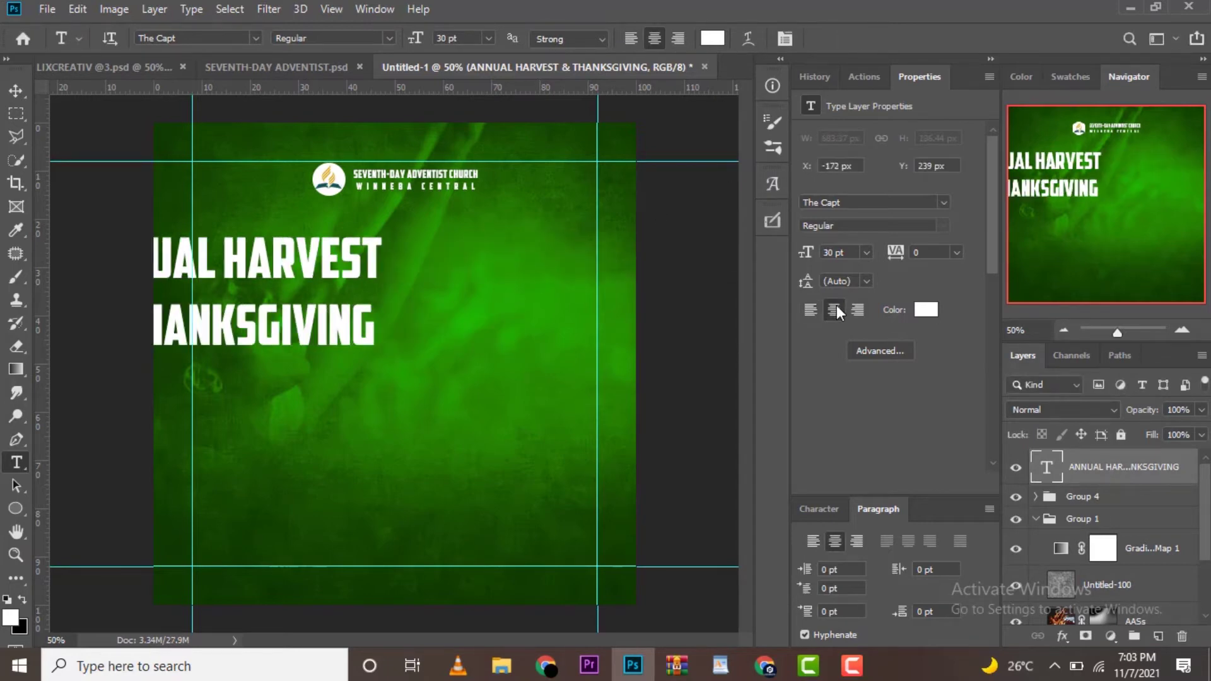
click(865, 280)
click(859, 459)
click(15, 90)
mouse_move(281, 295)
mouse_down()
mouse_move(407, 304)
mouse_move(421, 325)
mouse_up()
click(866, 281)
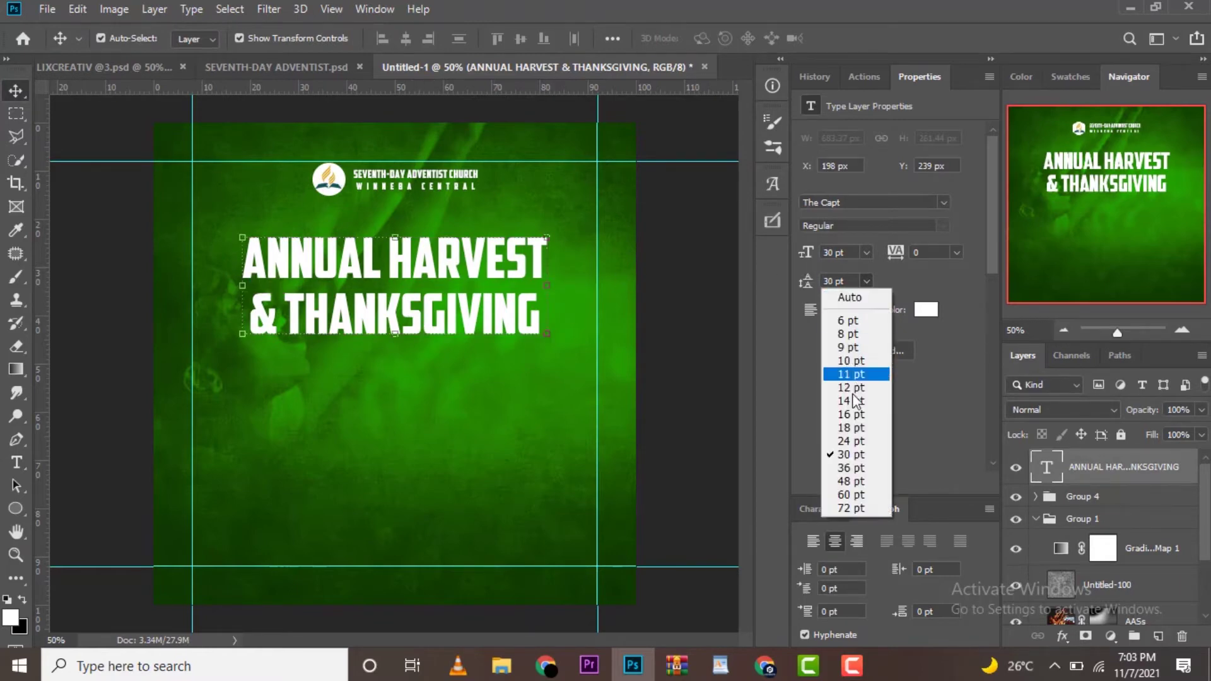
click(851, 440)
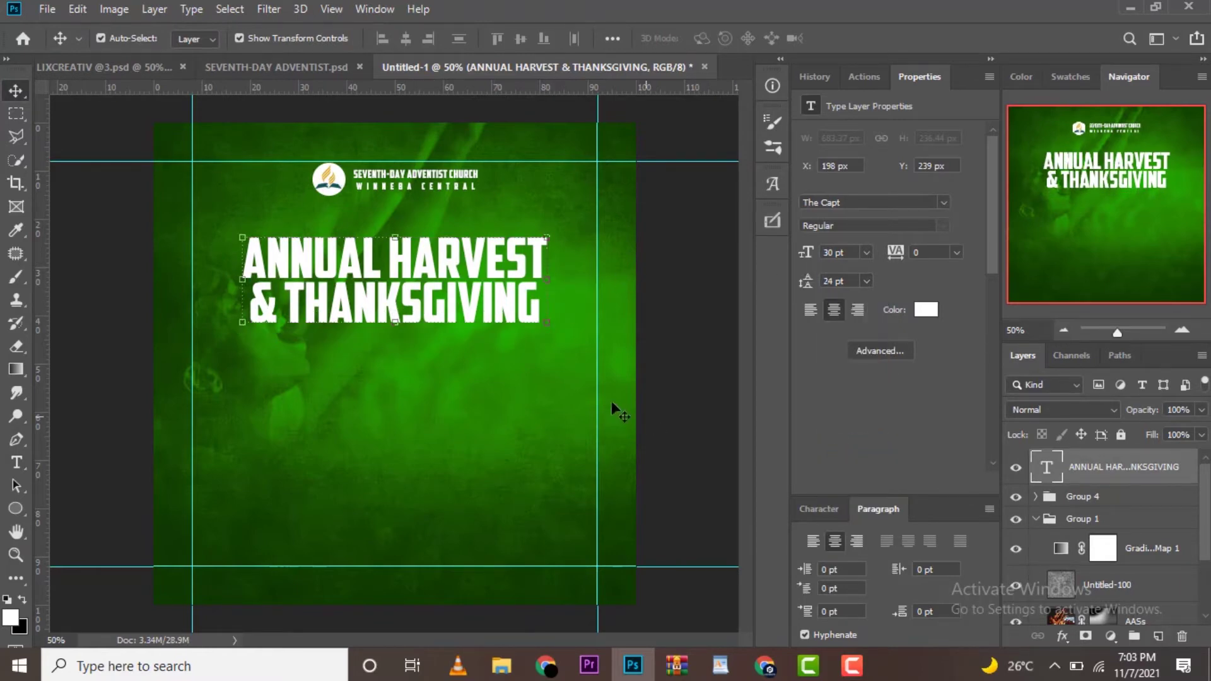
Scale the title to about 86%, centre it horizontally, and nudge it below the header.
drag(555, 276, 500, 276)
drag(386, 245, 421, 258)
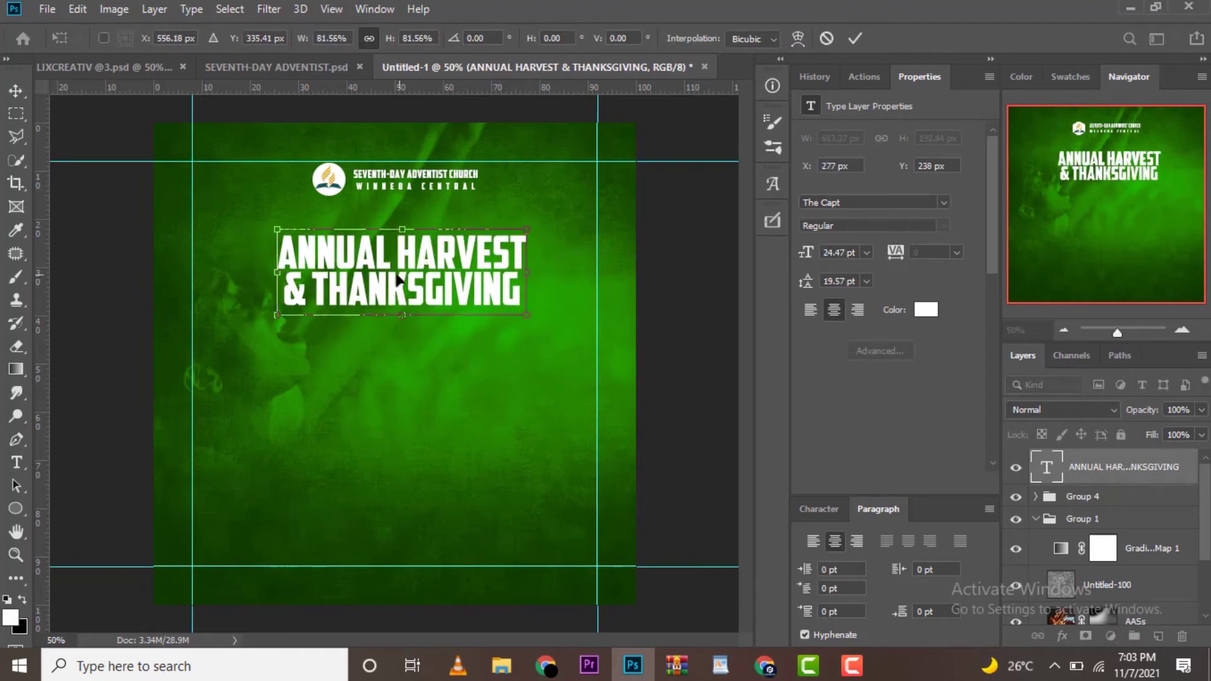
drag(283, 273, 269, 273)
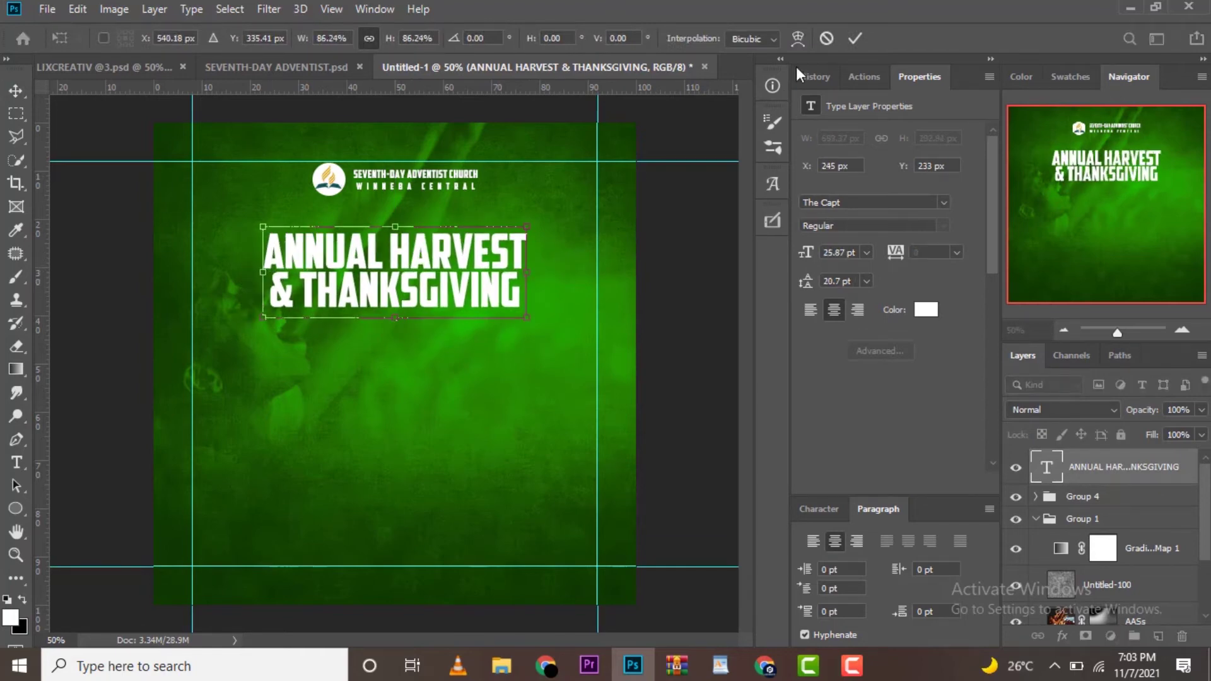
click(854, 39)
key(ctrl+a)
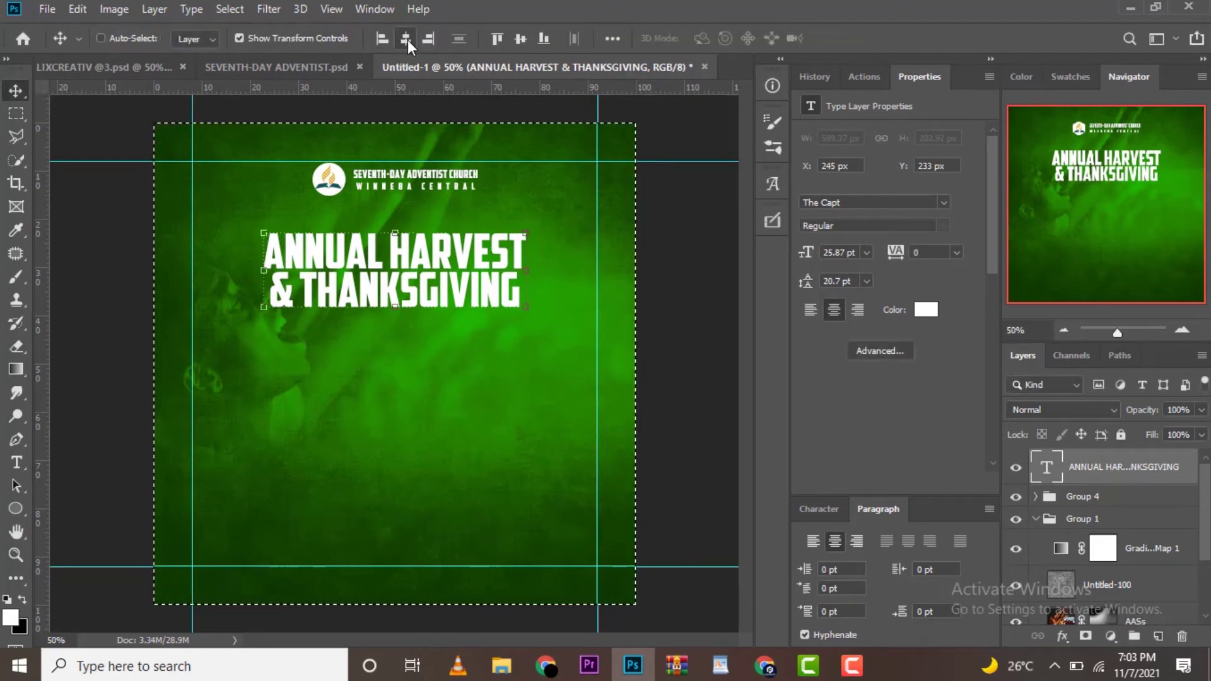
key(ctrl+d)
key(Up)
key(Up)
key(Up)
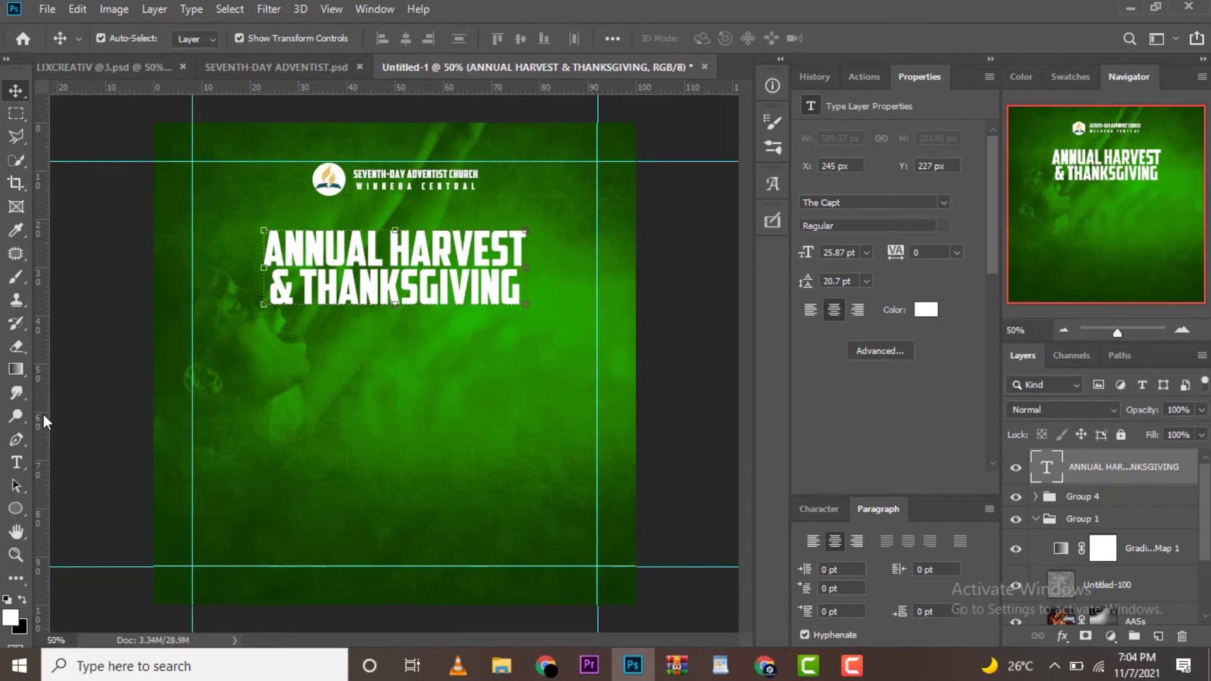
key(Up)
key(Up)
key(Up)
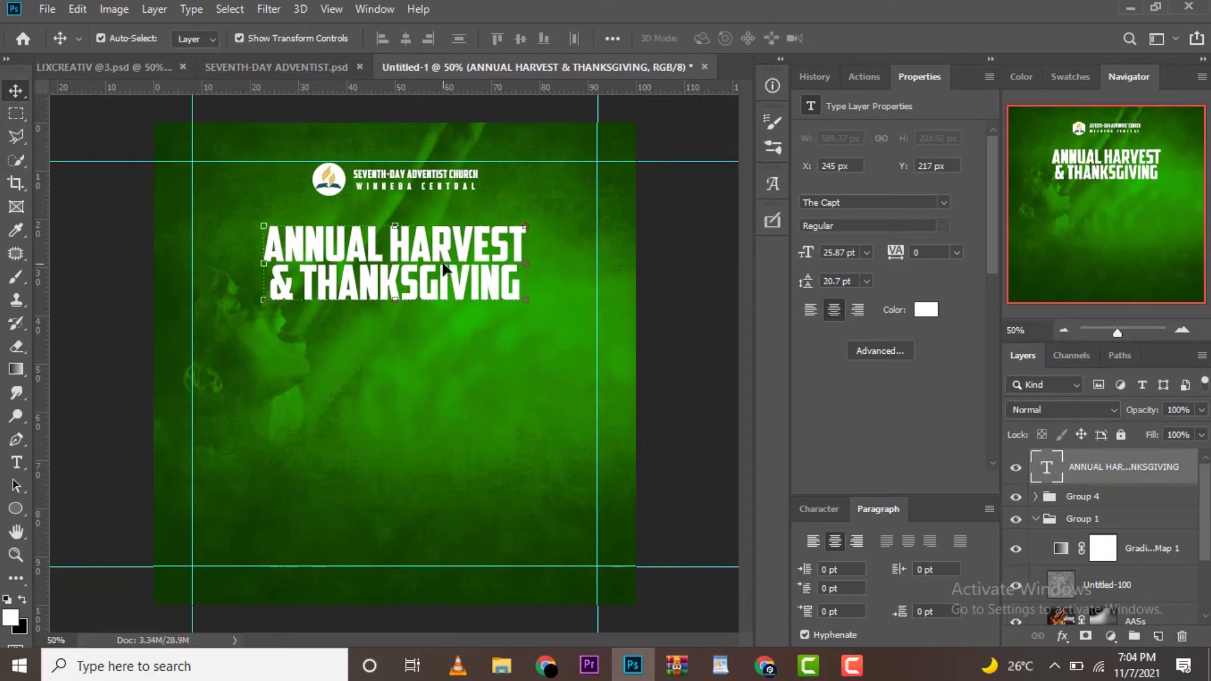
key(Down)
key(Down)
key(Down)
key(Down)
key(Down)
key(Down)
key(Down)
key(Down)
key(Down)
key(Down)
key(Down)
key(Down)
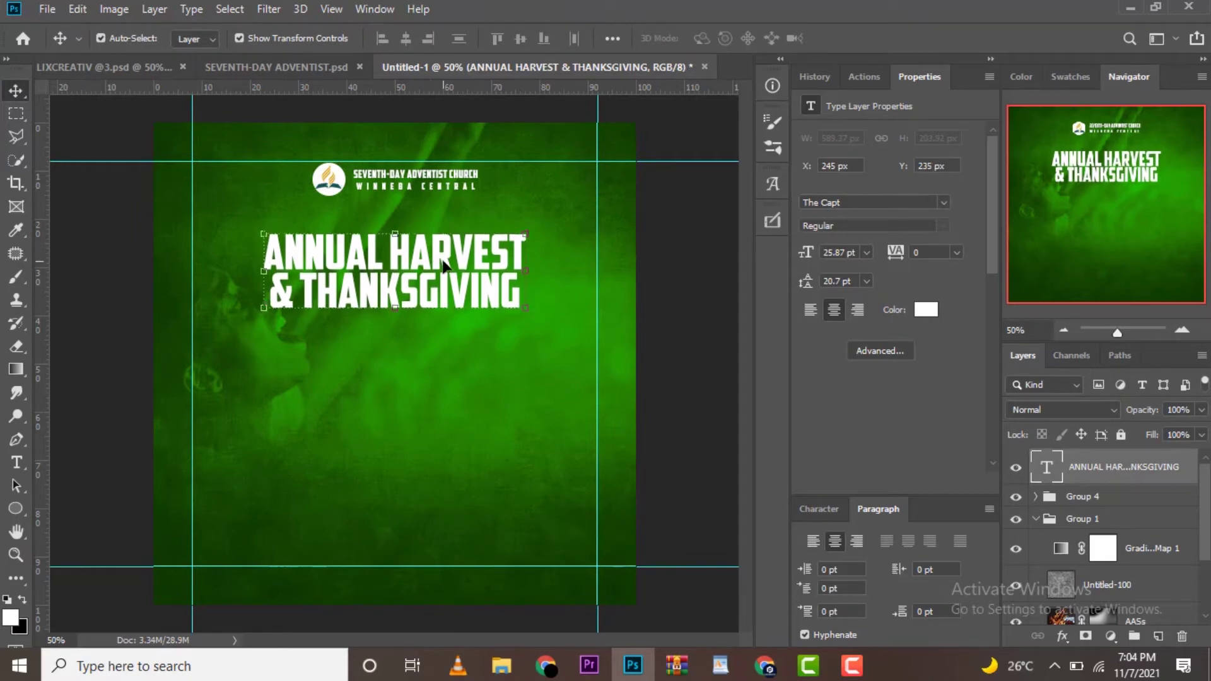
key(Up)
key(Up)
Copy '(In aid of Church Projects)' from WordPad and return to the Photoshop flyer.
click(766, 665)
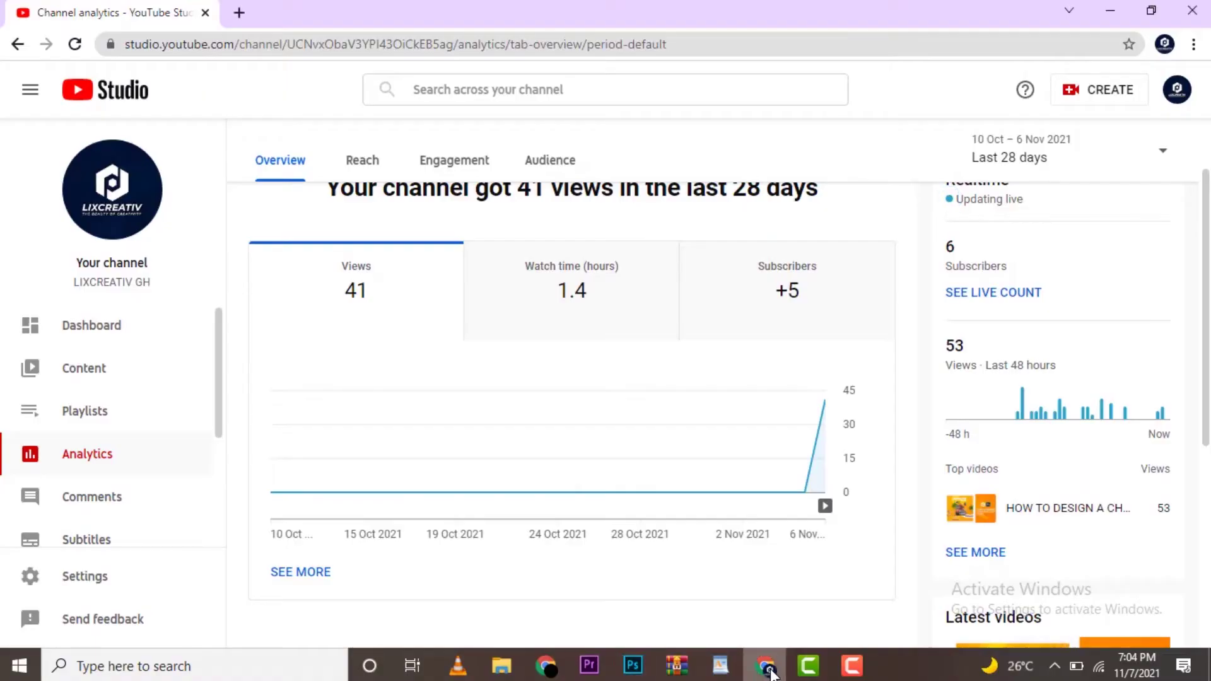
click(719, 665)
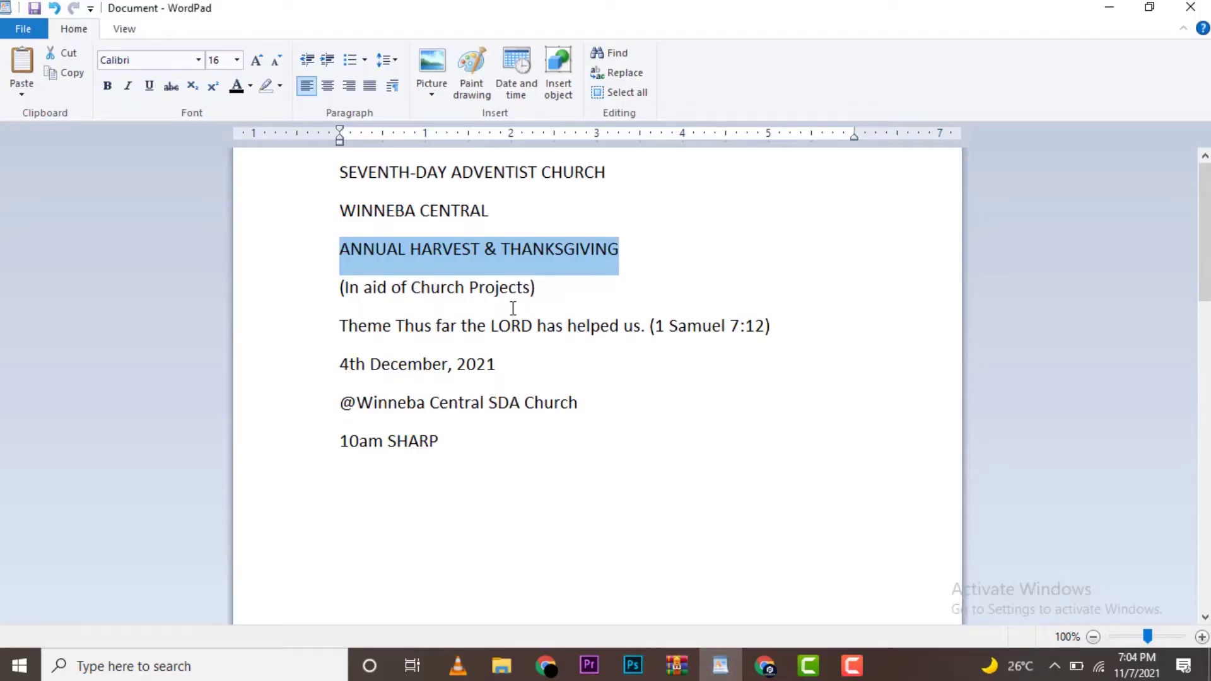
drag(543, 290, 340, 288)
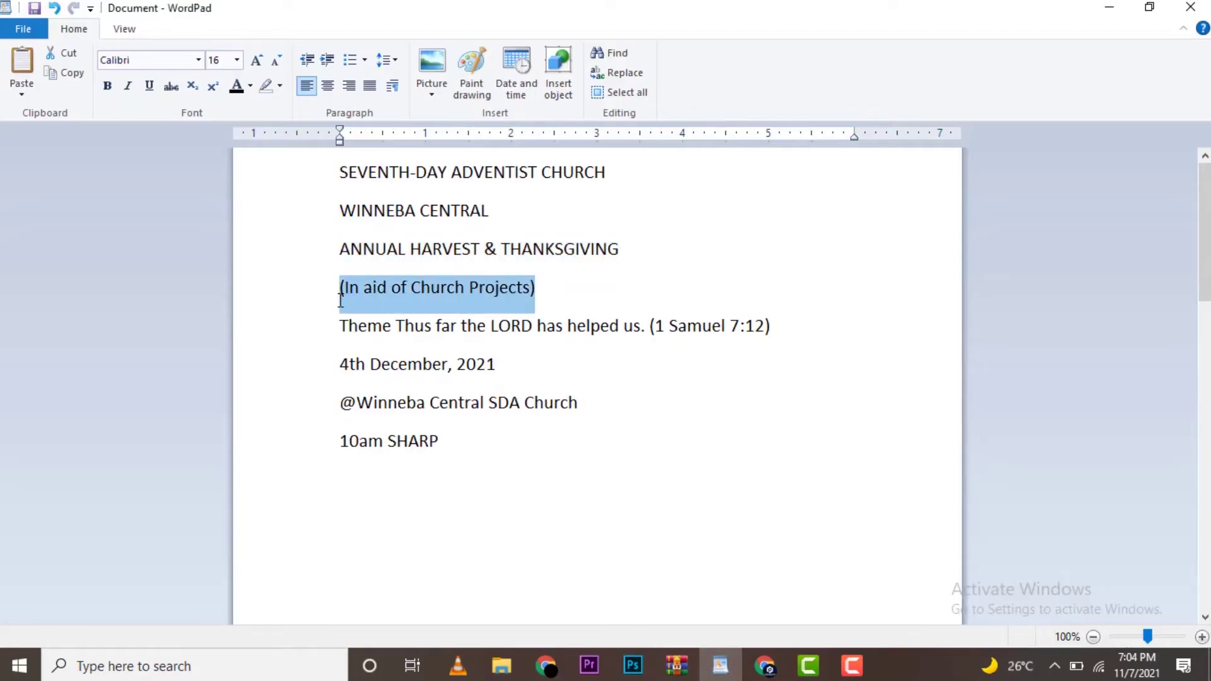
key(Right)
drag(534, 288, 341, 296)
click(632, 665)
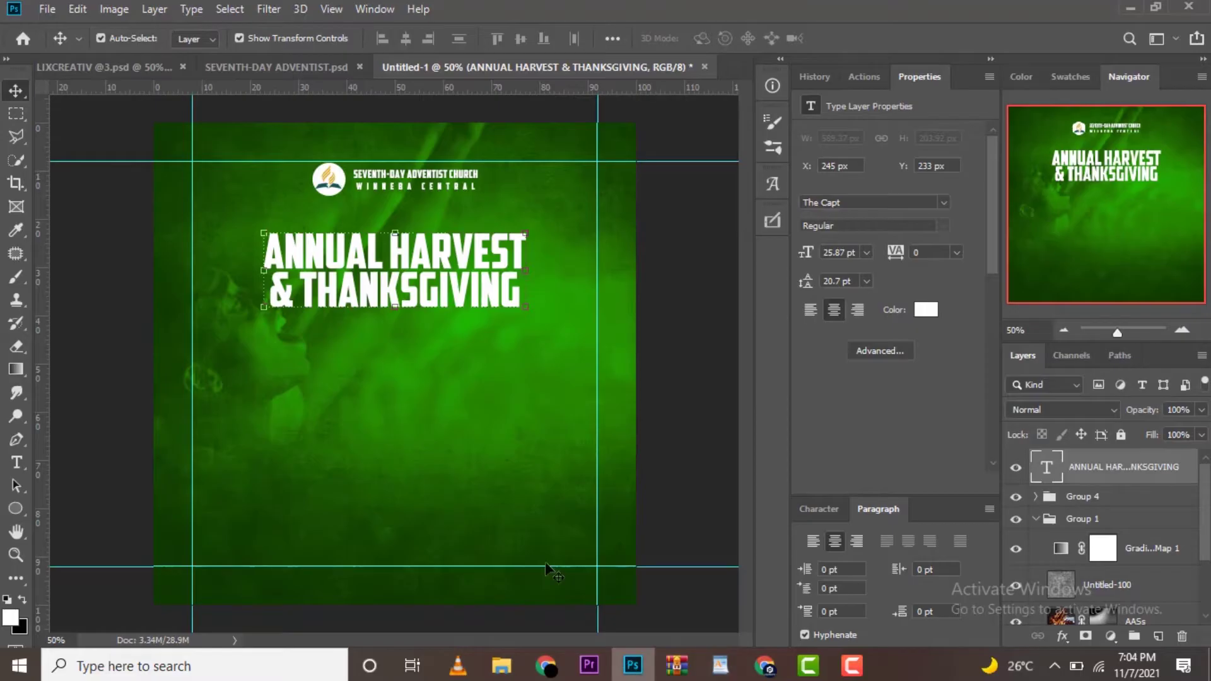
Paste the '(In aid of Church Projects)' subtitle below the title at 8 pt.
click(363, 334)
key(ctrl+v)
click(851, 38)
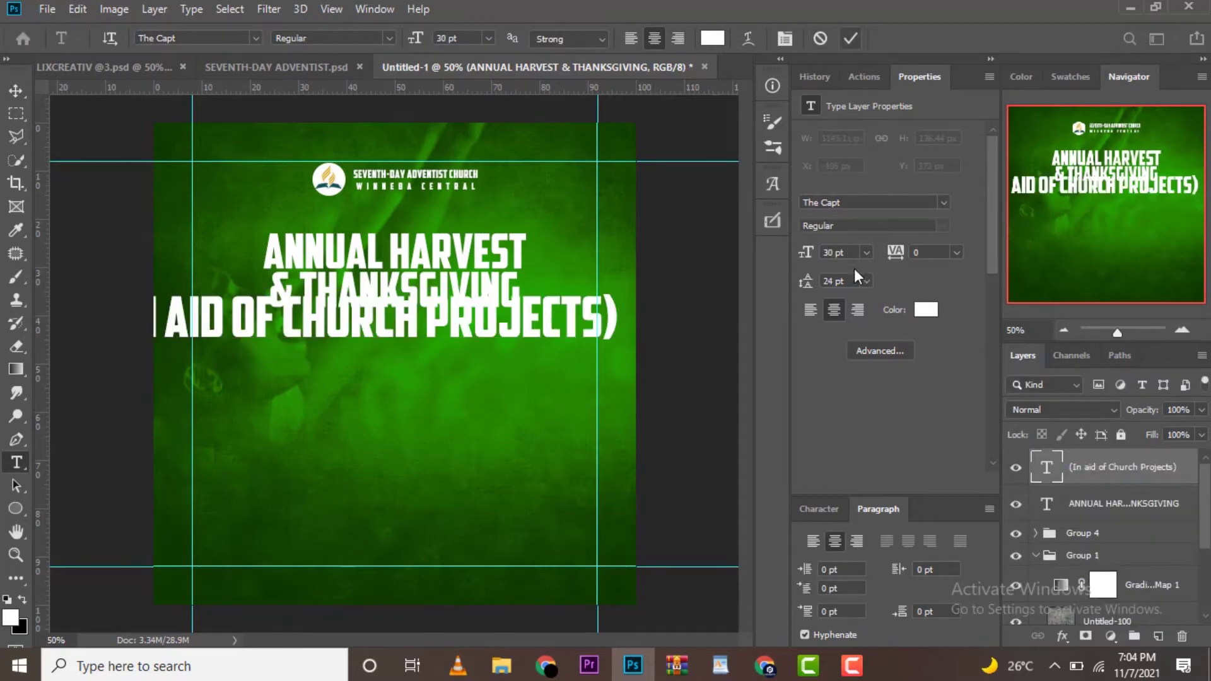
click(865, 252)
click(860, 290)
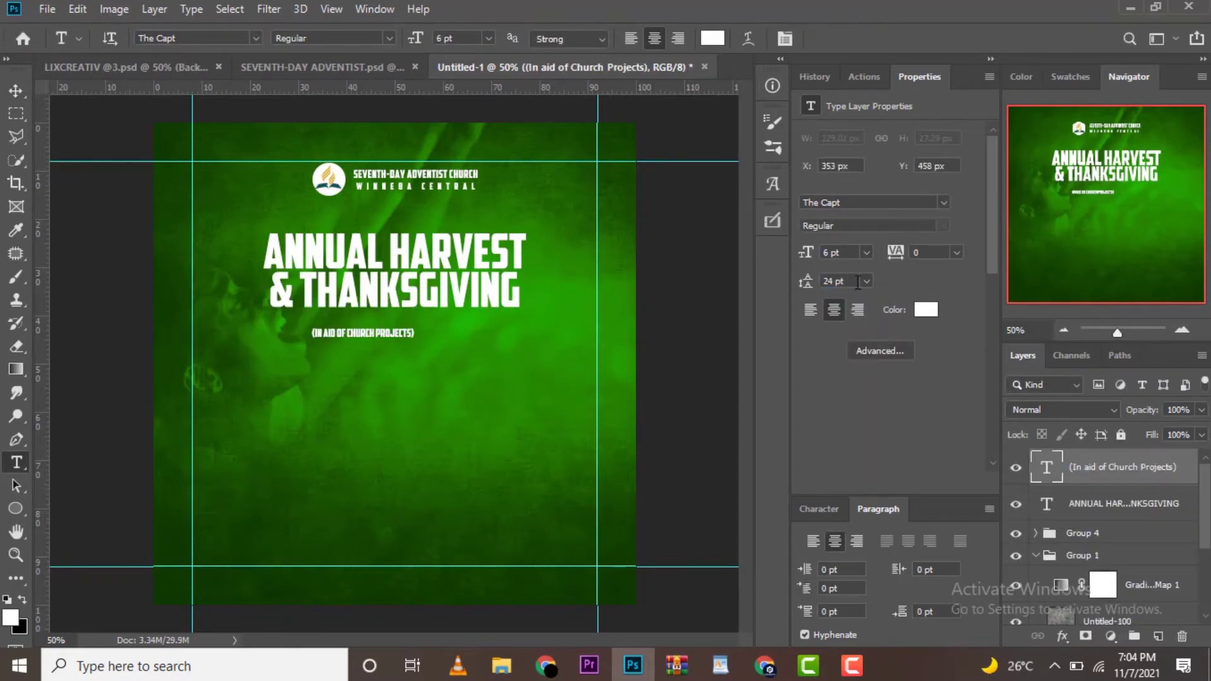
click(866, 252)
click(861, 307)
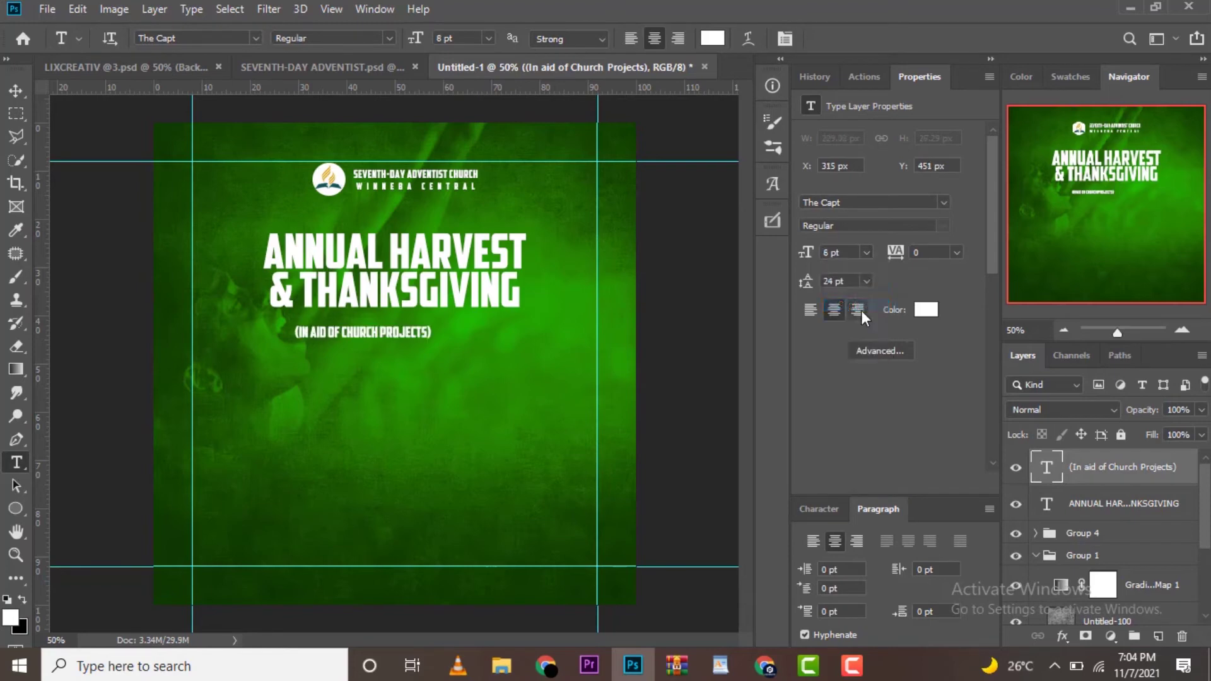
Centre the subtitle horizontally on the canvas and nudge it up toward the title.
key(v)
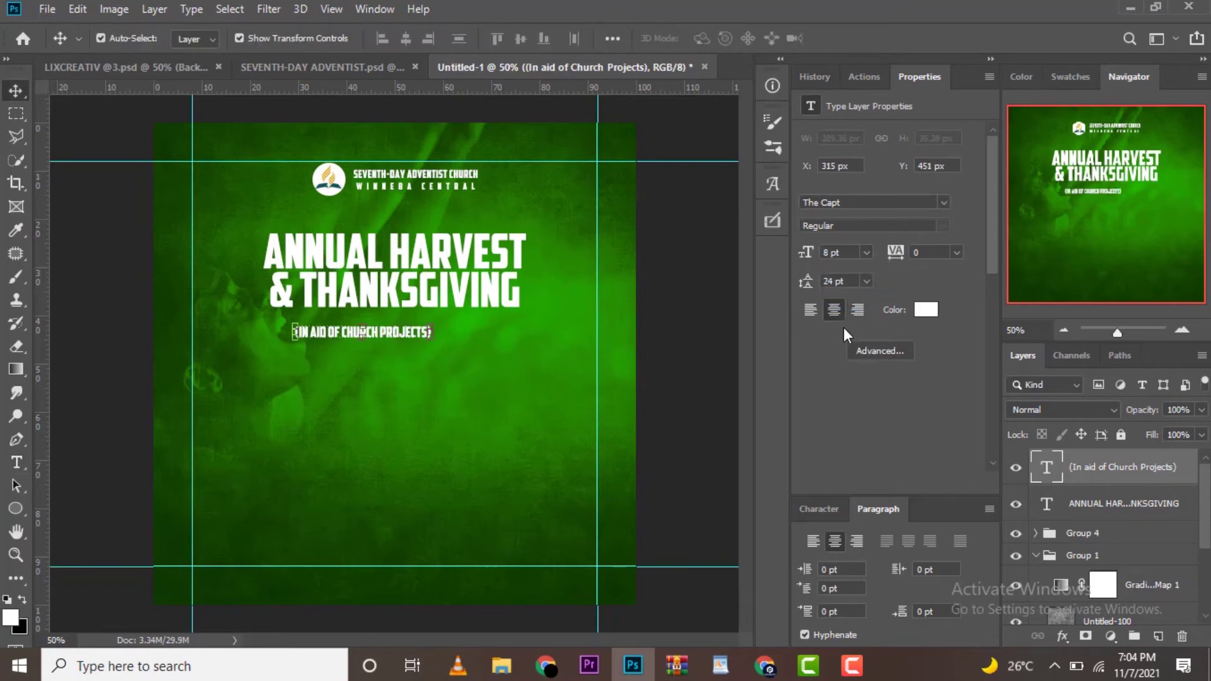
key(ctrl+a)
click(405, 37)
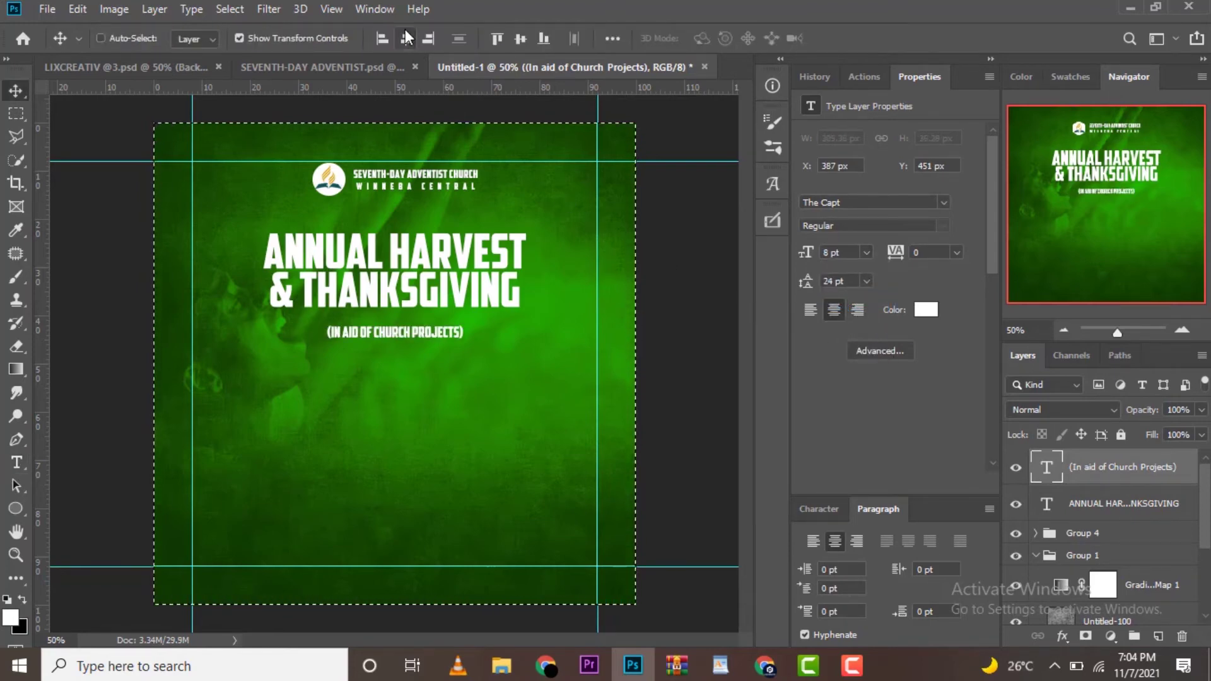
key(ctrl+d)
key(Up)
key(Up)
key(Up)
key(Up)
key(Up)
key(Up)
key(Up)
key(Up)
key(Up)
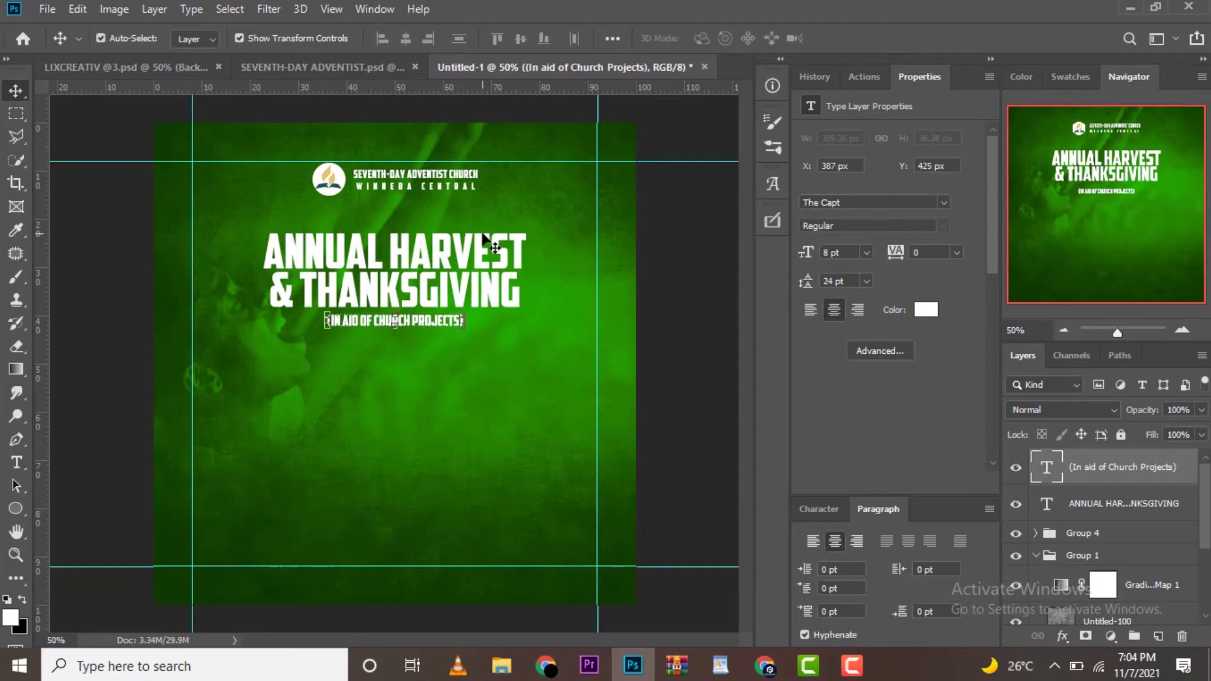
key(Up)
key(Up)
key(Up)
key(Up)
key(Up)
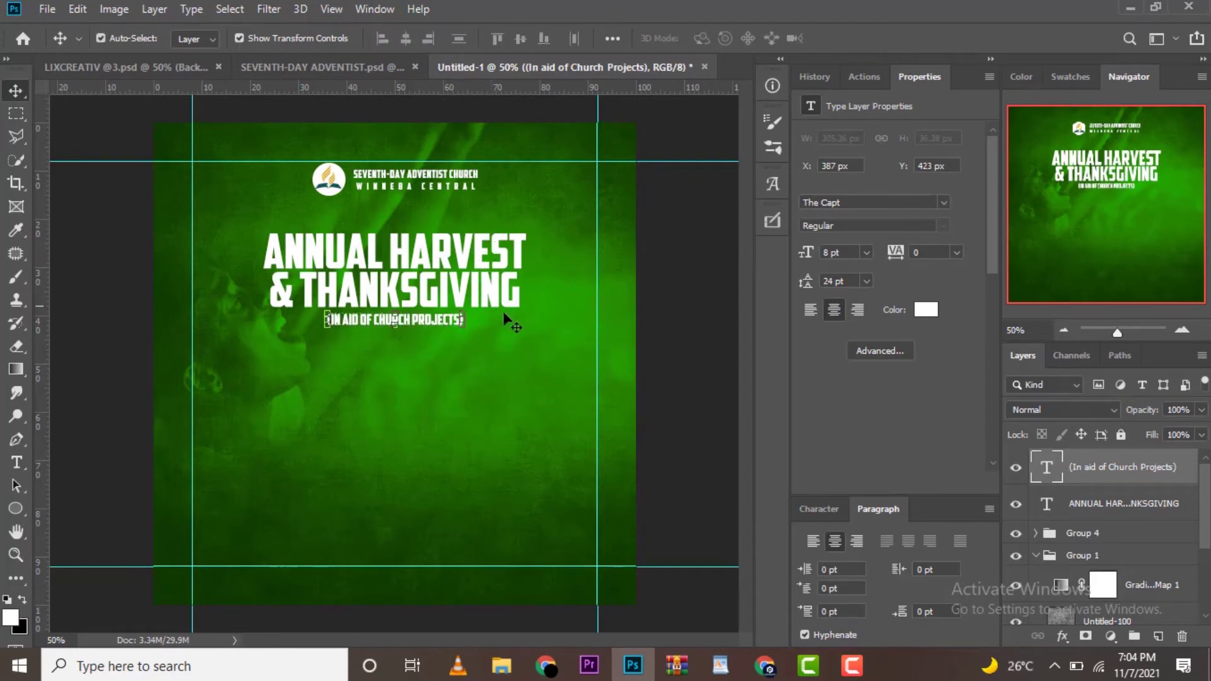
click(512, 329)
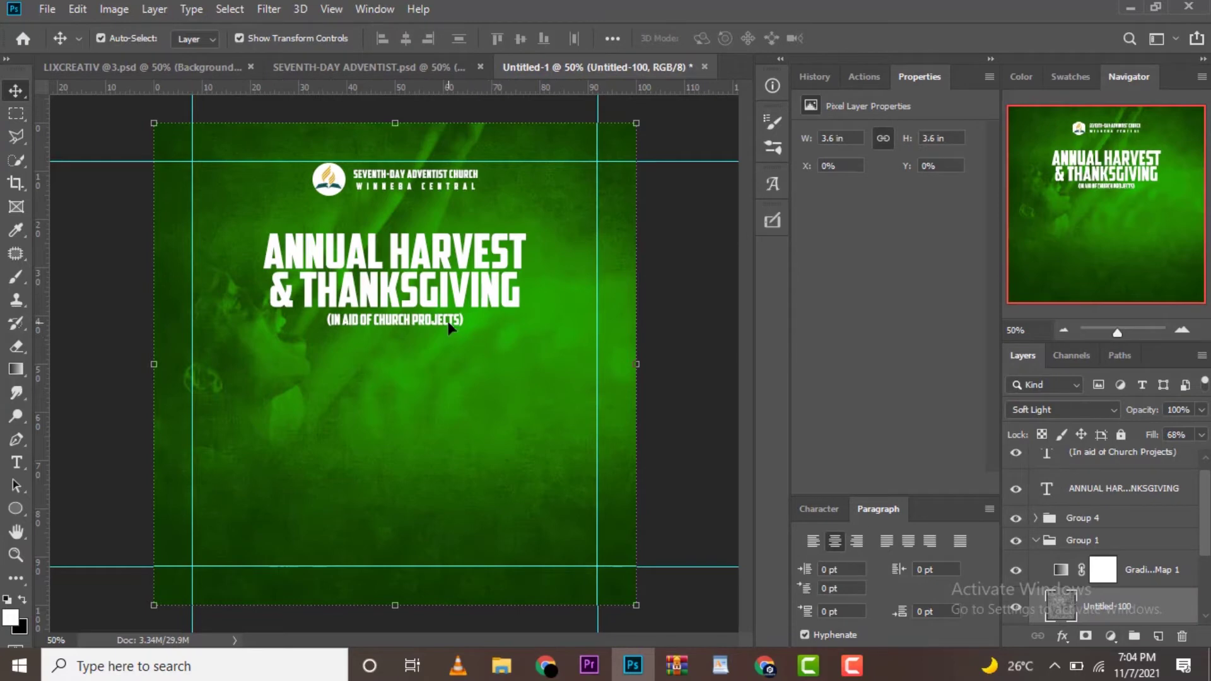
Tighten the ANNUAL HARVEST & THANKSGIVING headline to -10 tracking and centre it horizontally.
click(458, 288)
click(956, 254)
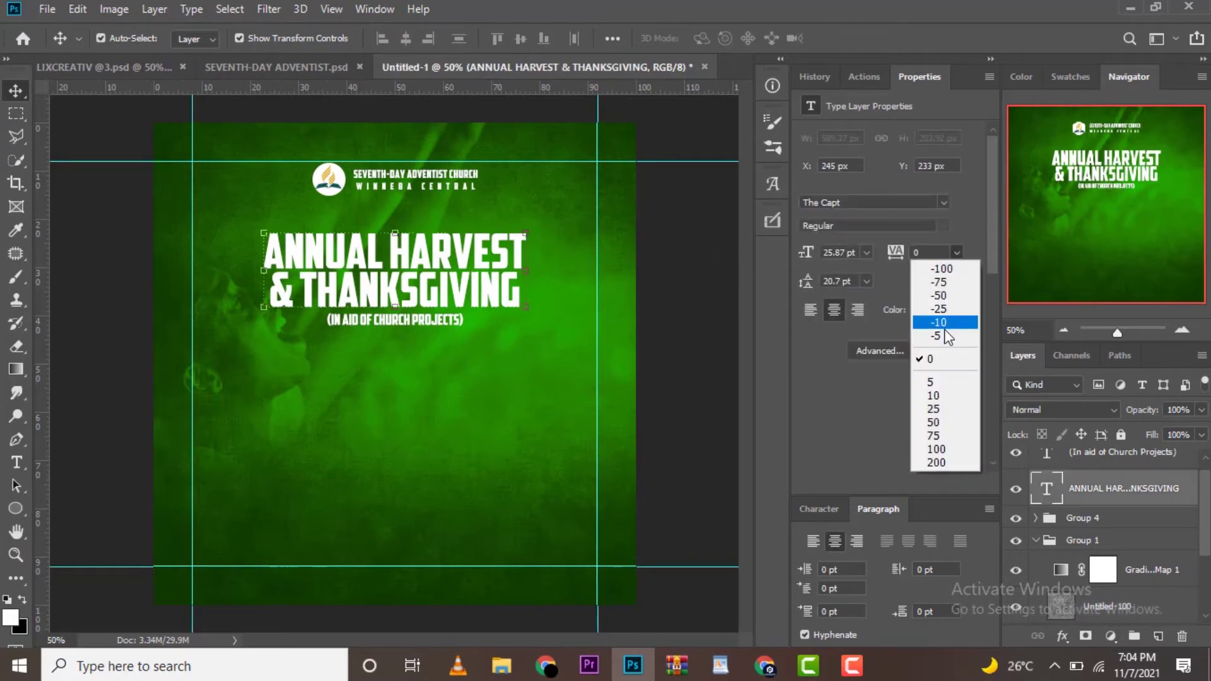
click(944, 323)
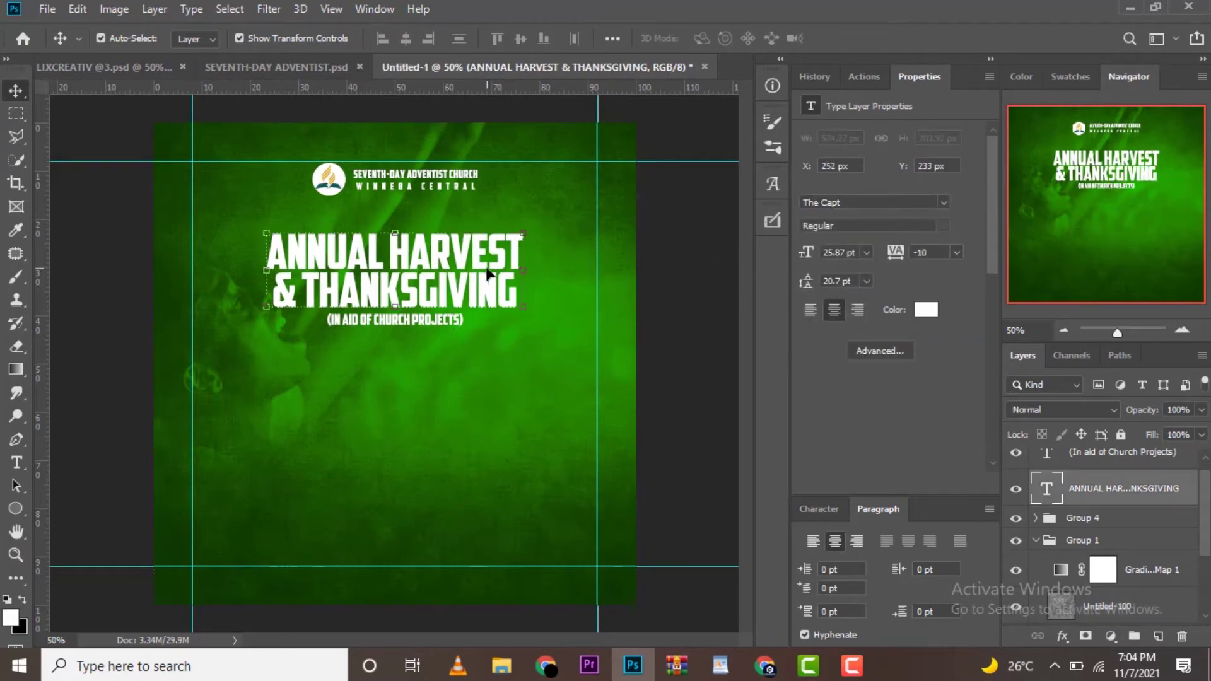
key(ctrl+a)
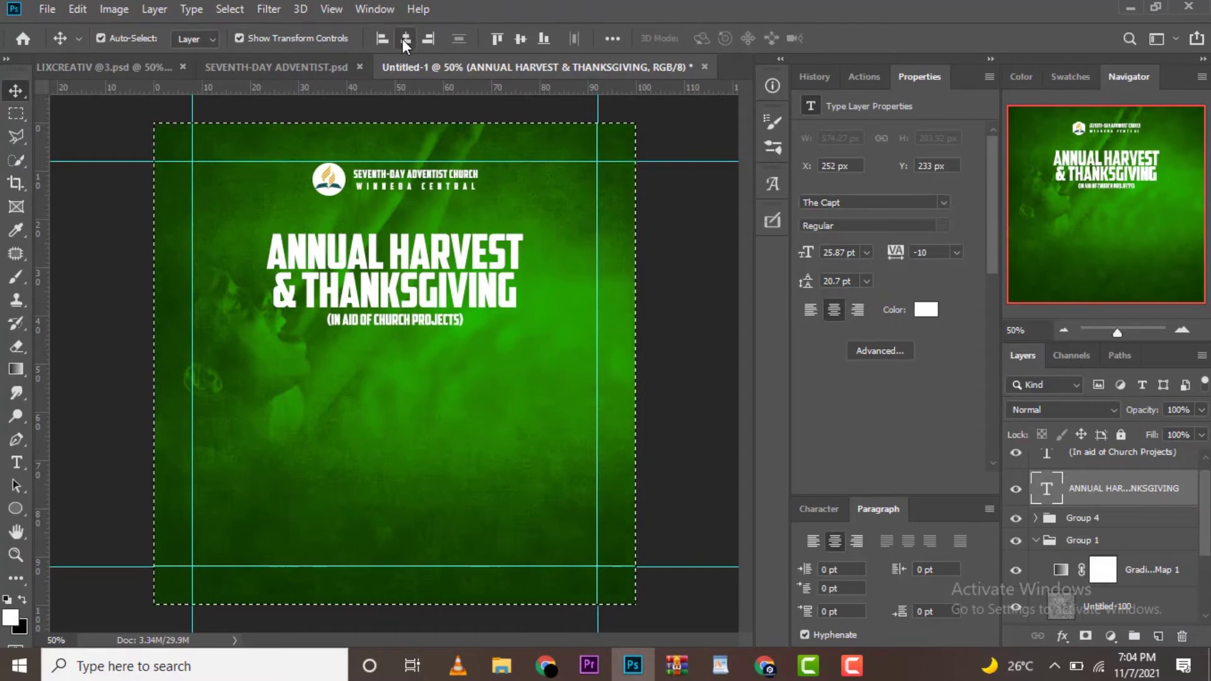
click(405, 39)
key(ctrl+d)
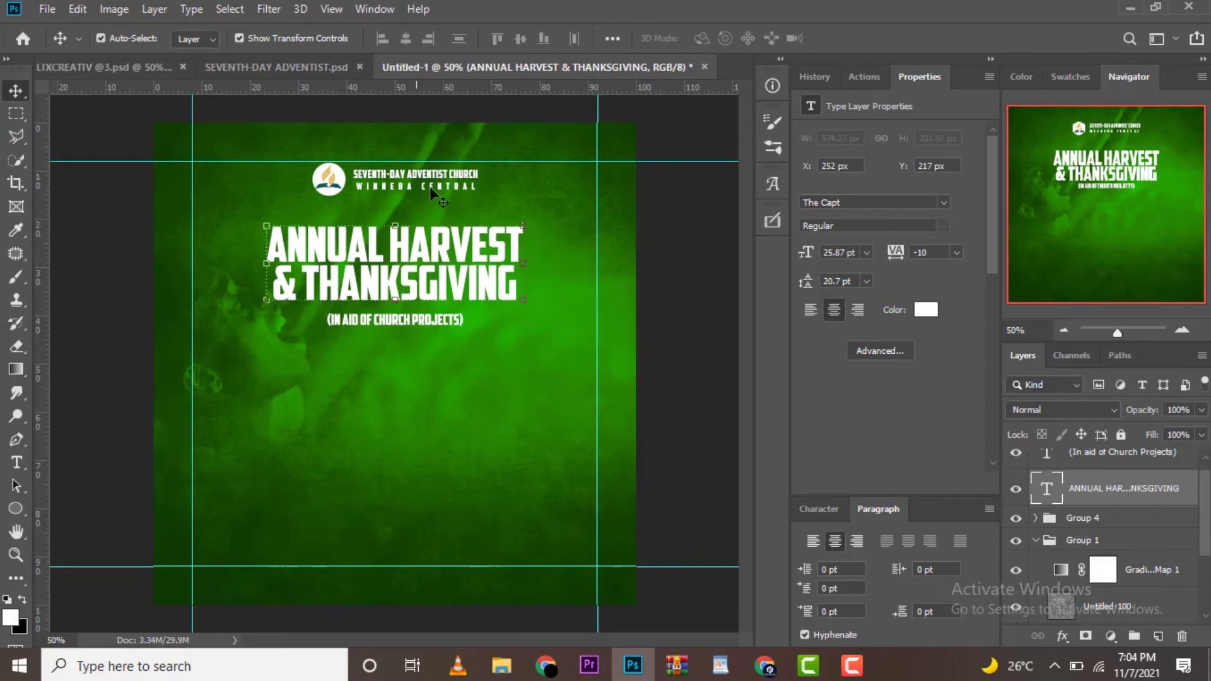
key(Down)
key(Down)
key(Down)
Free Transform the headline and commit it.
key(ctrl+t)
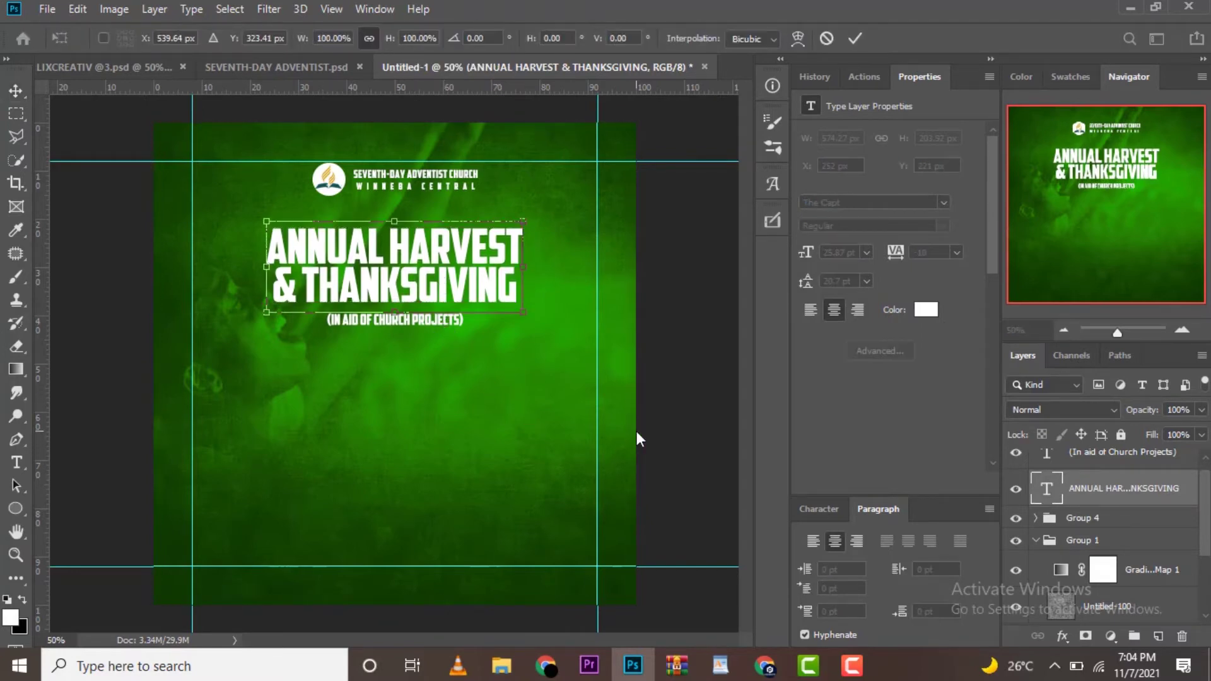
key(Return)
key(ctrl+t)
key(Return)
Select the subtitle layer and drag BAS.png from Downloads onto the flyer.
click(264, 412)
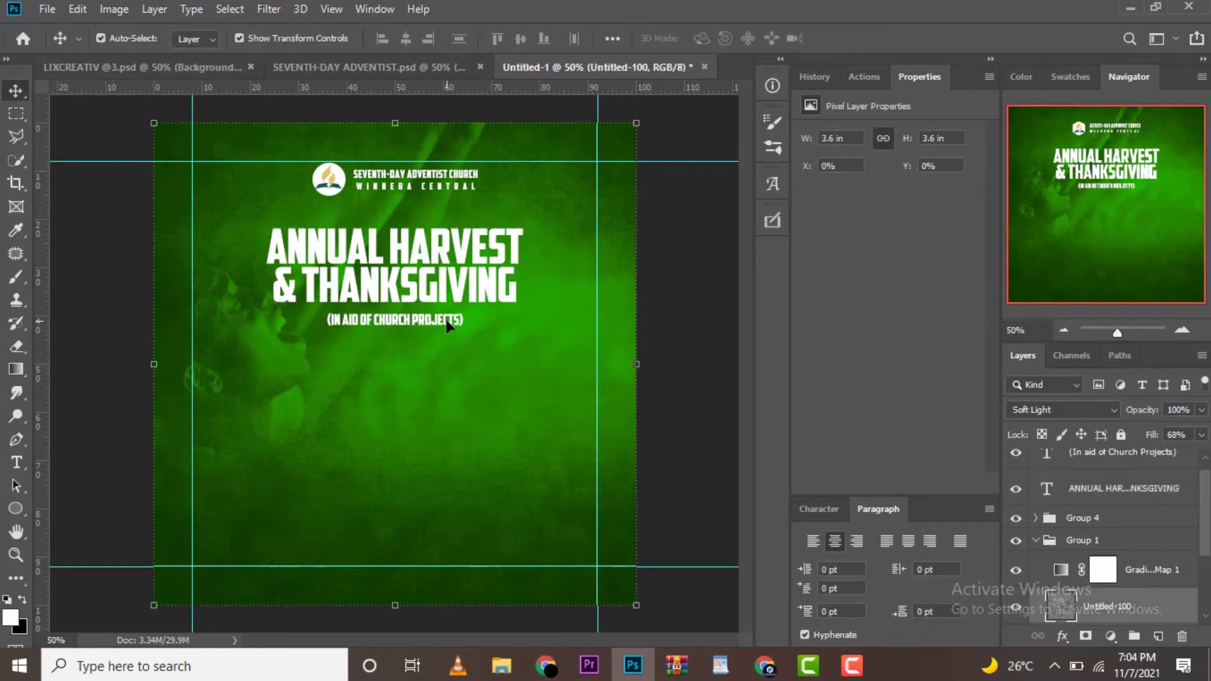
click(447, 322)
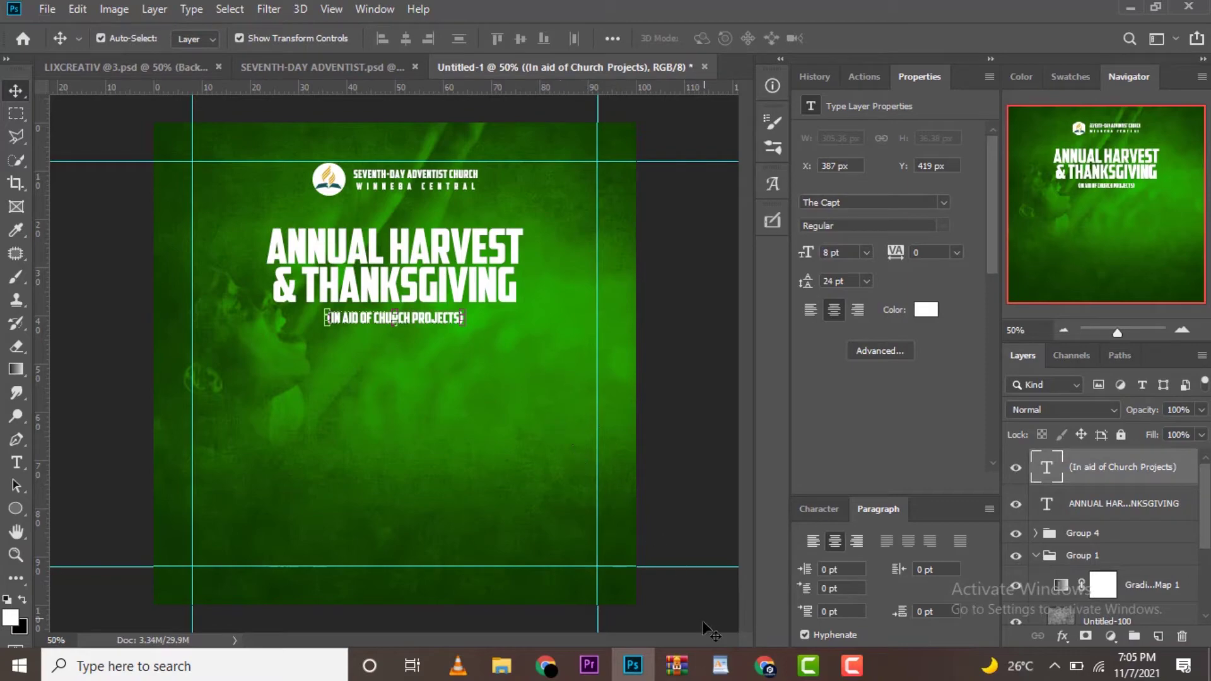
click(510, 673)
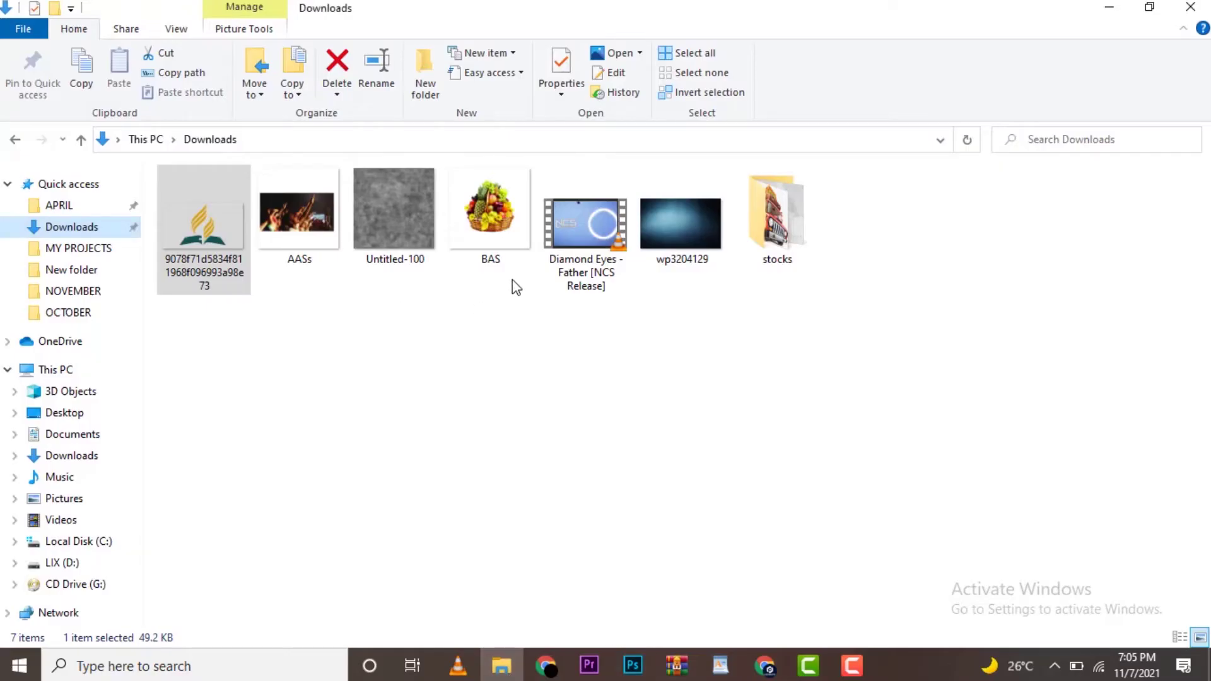
mouse_move(505, 252)
mouse_down()
mouse_move(590, 611)
mouse_move(532, 502)
mouse_up()
Rasterize the placed BAS basket and move it just above Group 1, behind the title.
key(Return)
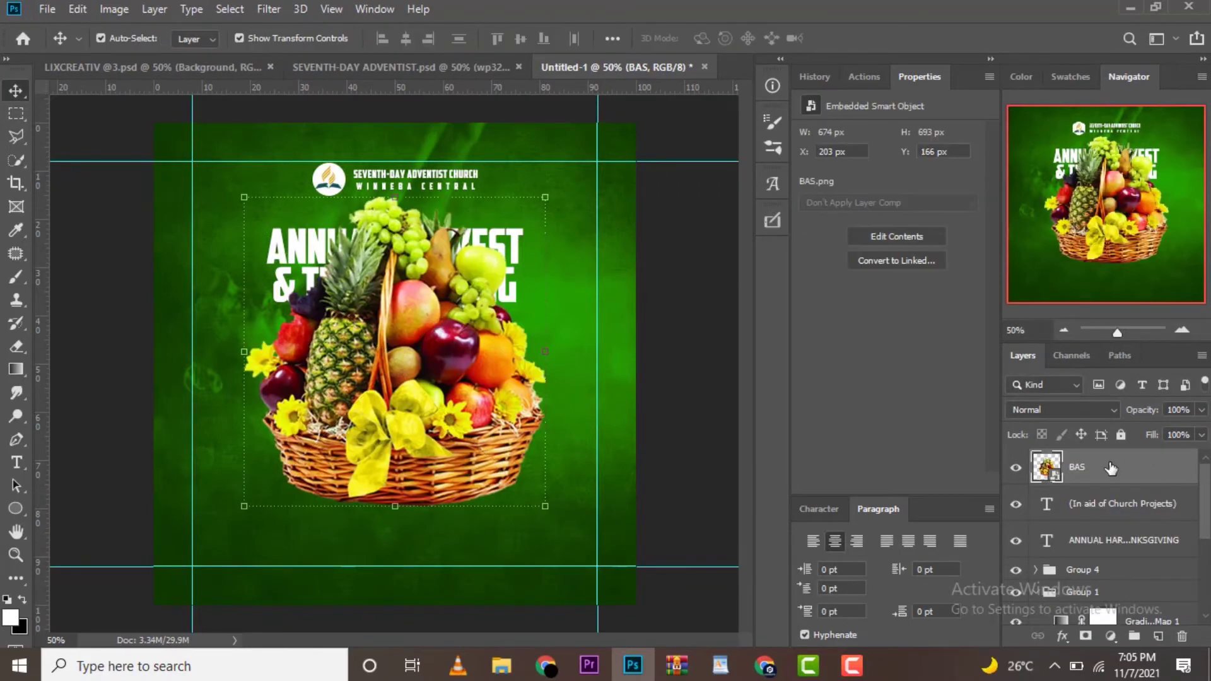
right_click(1113, 466)
click(910, 315)
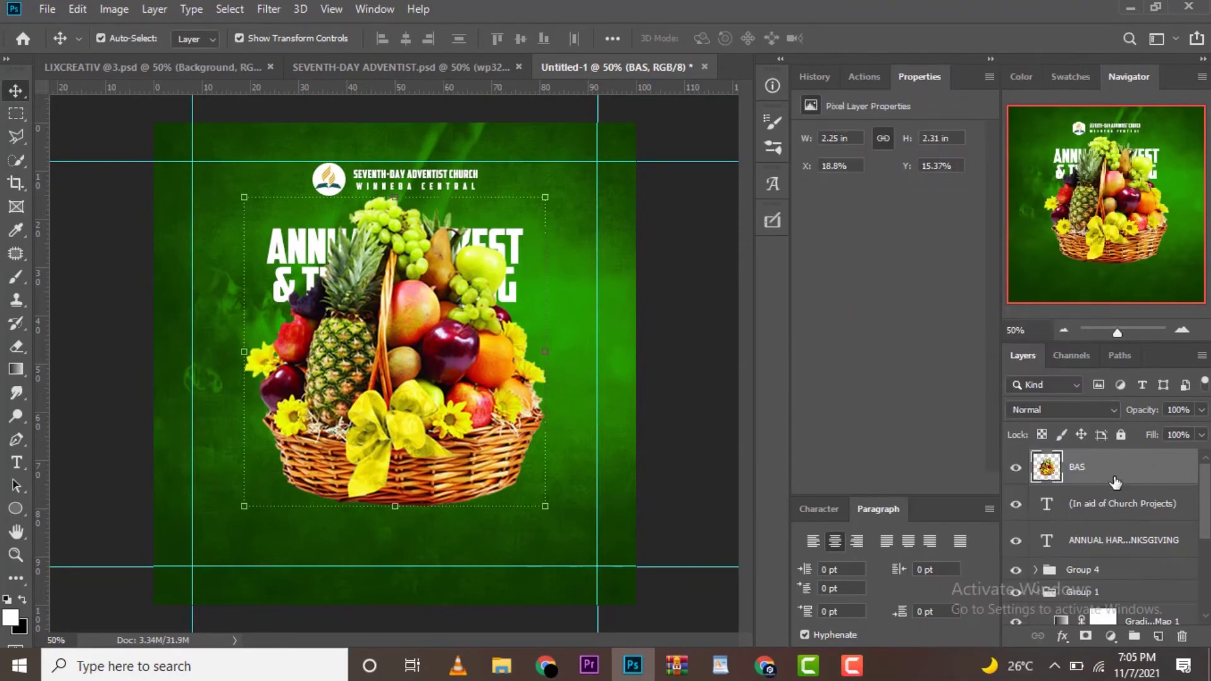
drag(1117, 470, 1133, 484)
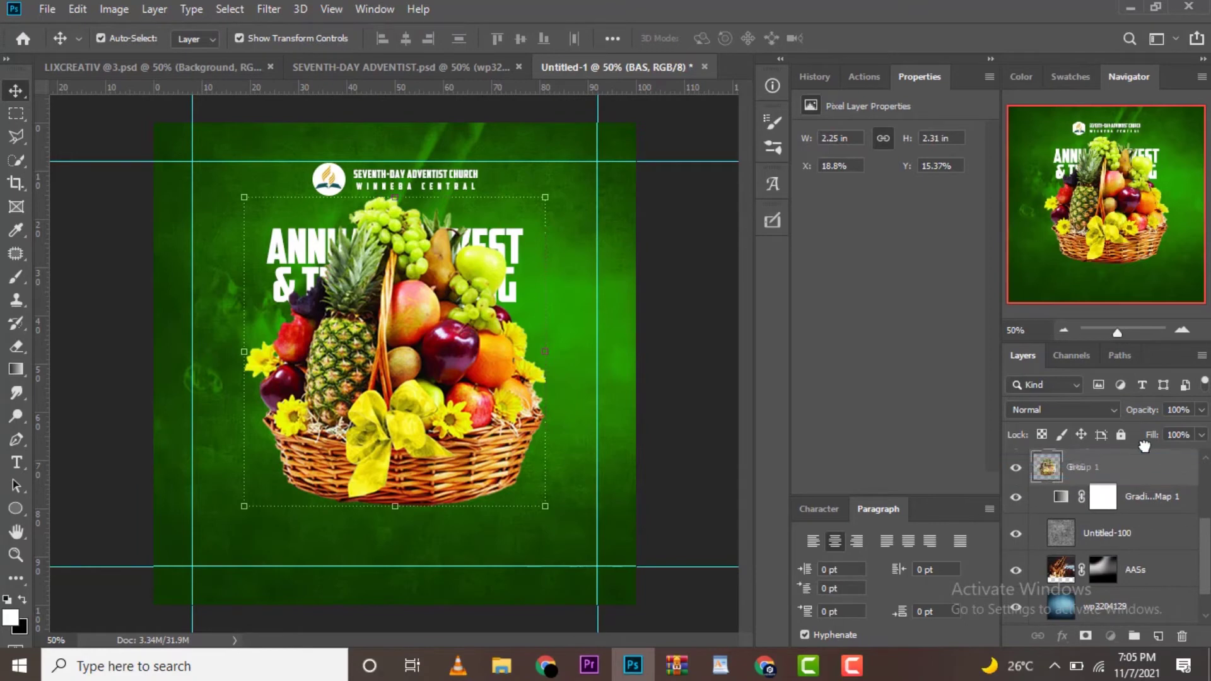
drag(1133, 484, 1048, 518)
click(1036, 518)
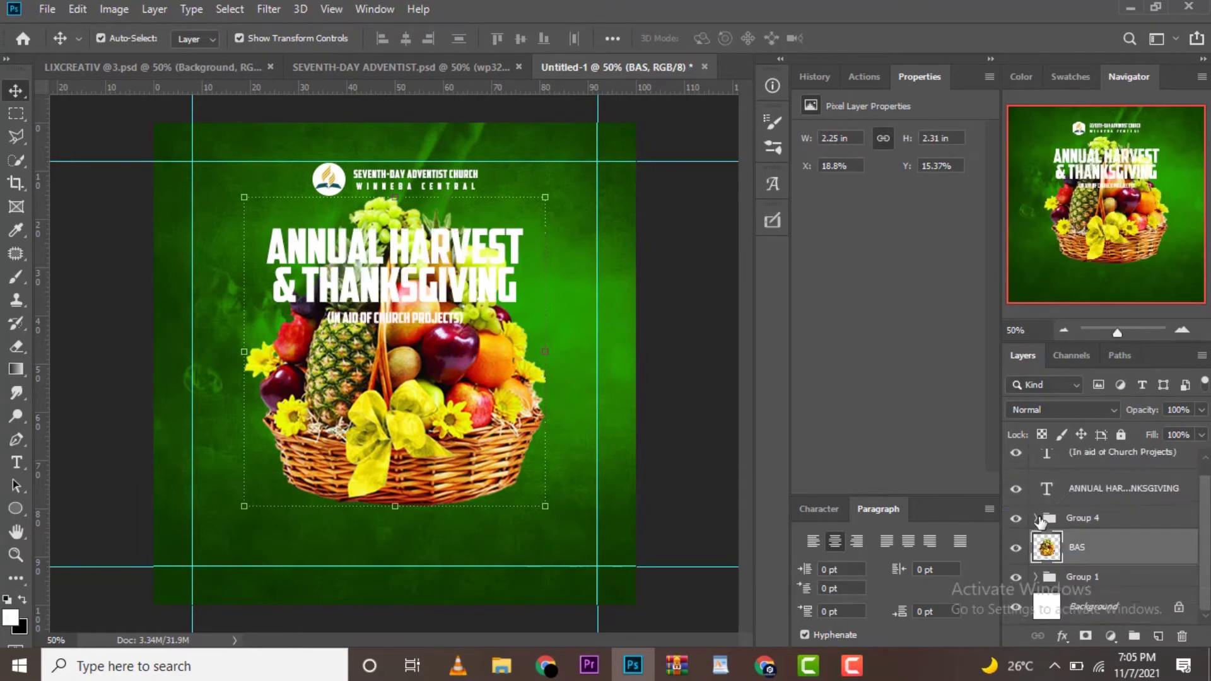
Scale the basket to about 58.5% and position it under the subtitle.
key(ctrl+t)
drag(395, 198, 386, 336)
mouse_move(386, 391)
mouse_down()
mouse_move(398, 401)
mouse_move(375, 405)
mouse_up()
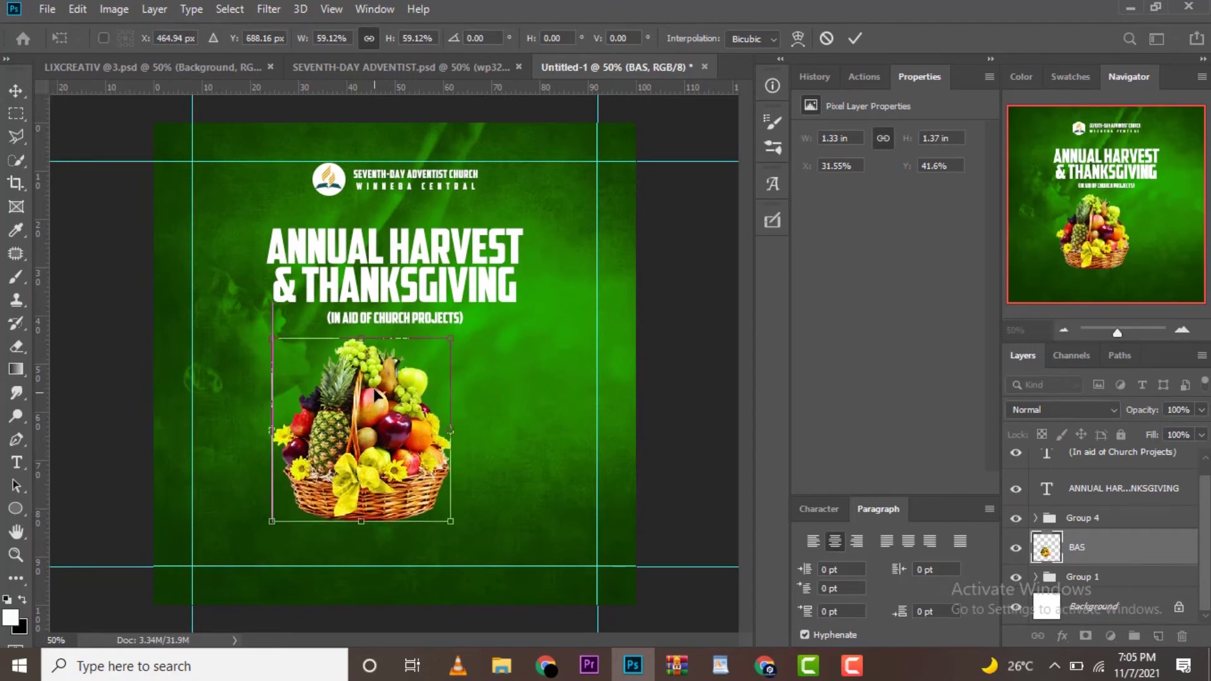
drag(455, 426, 449, 429)
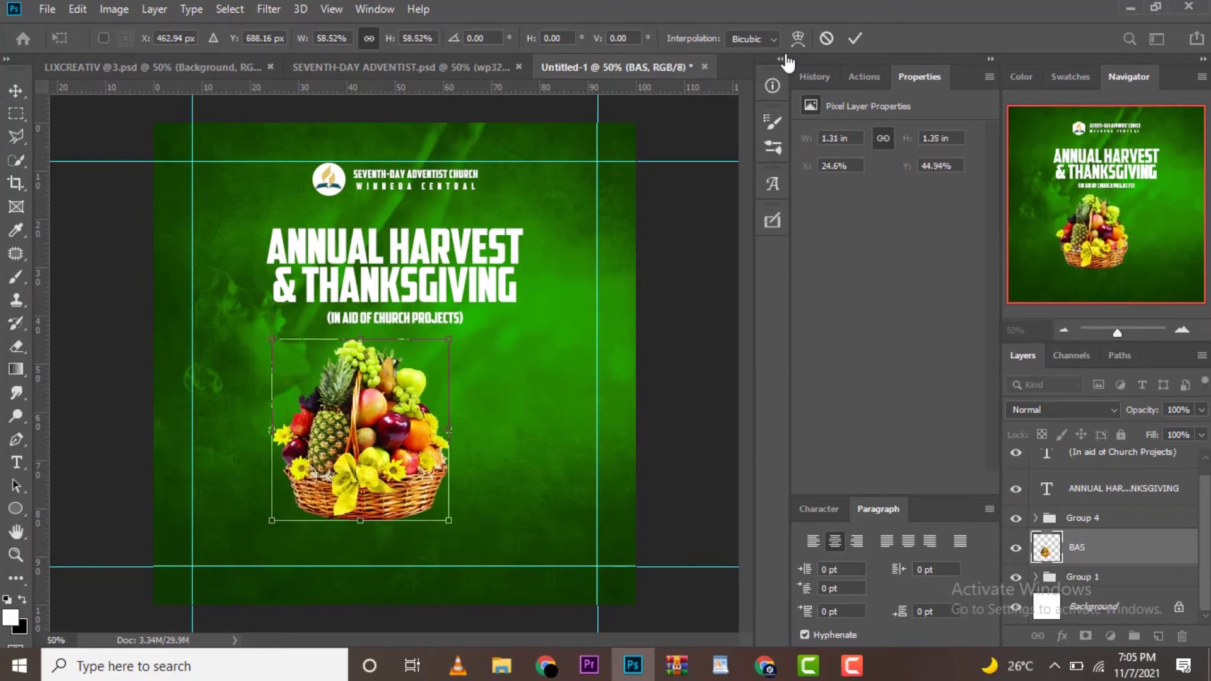
Duplicate the basket and offset the copy to the right of the original.
click(852, 39)
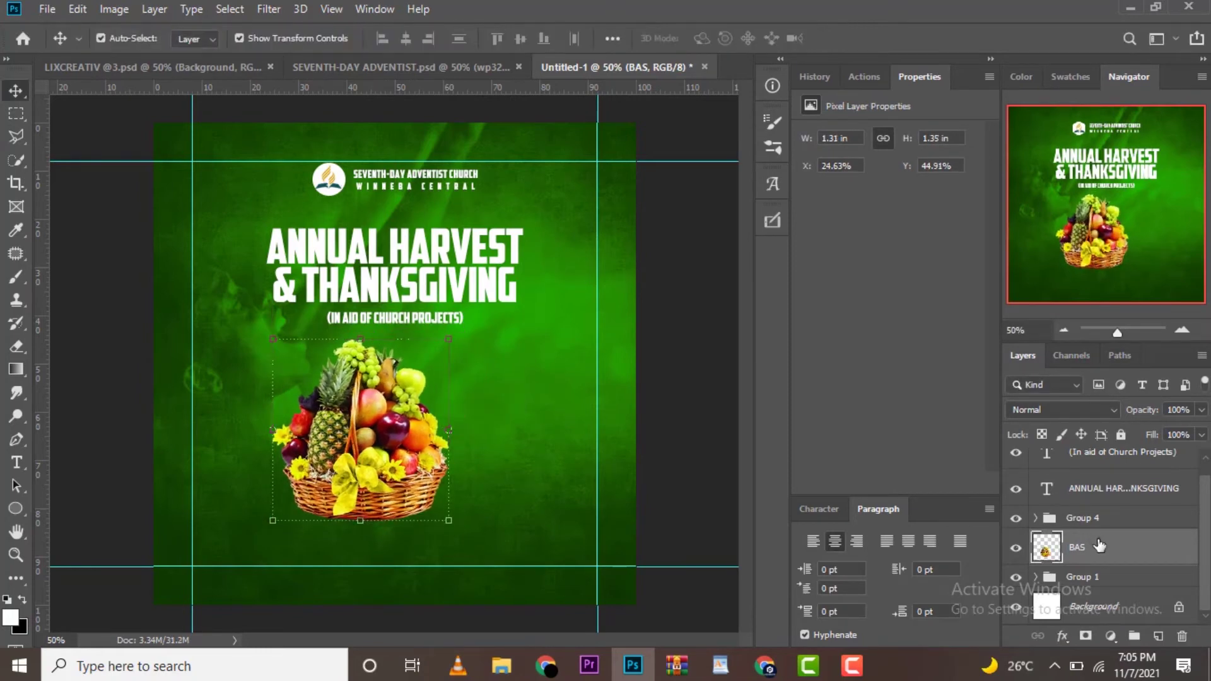
key(ctrl+j)
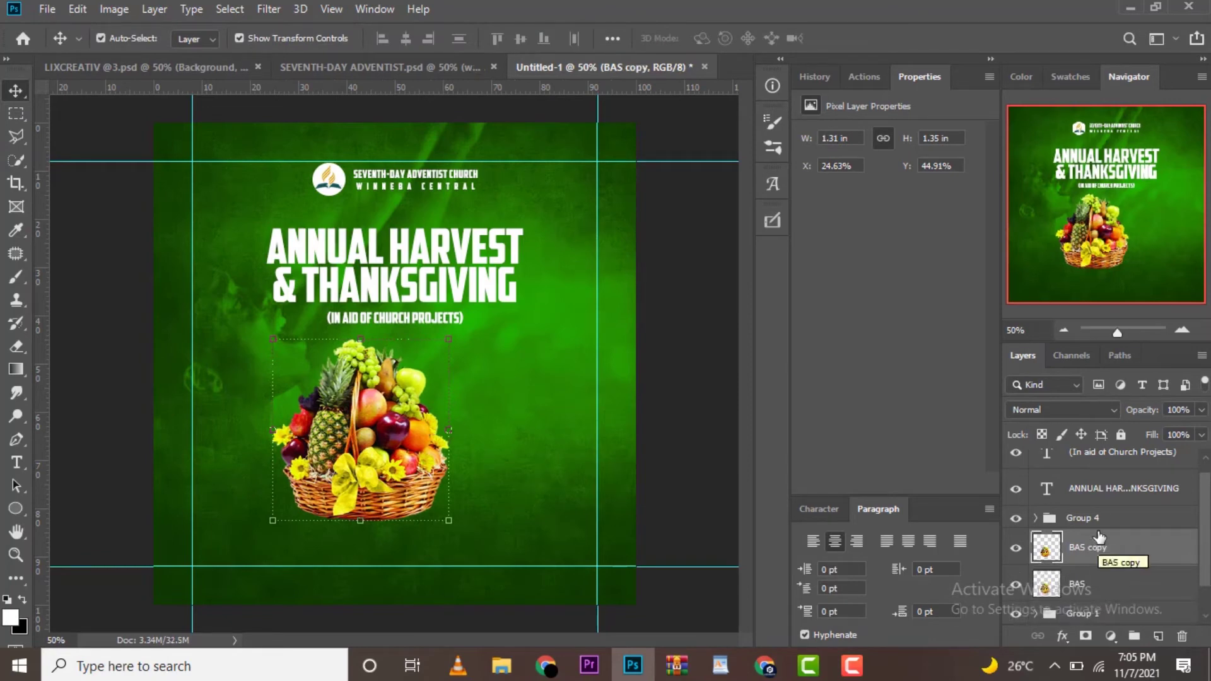
key(shift+Right)
key(shift+Right)
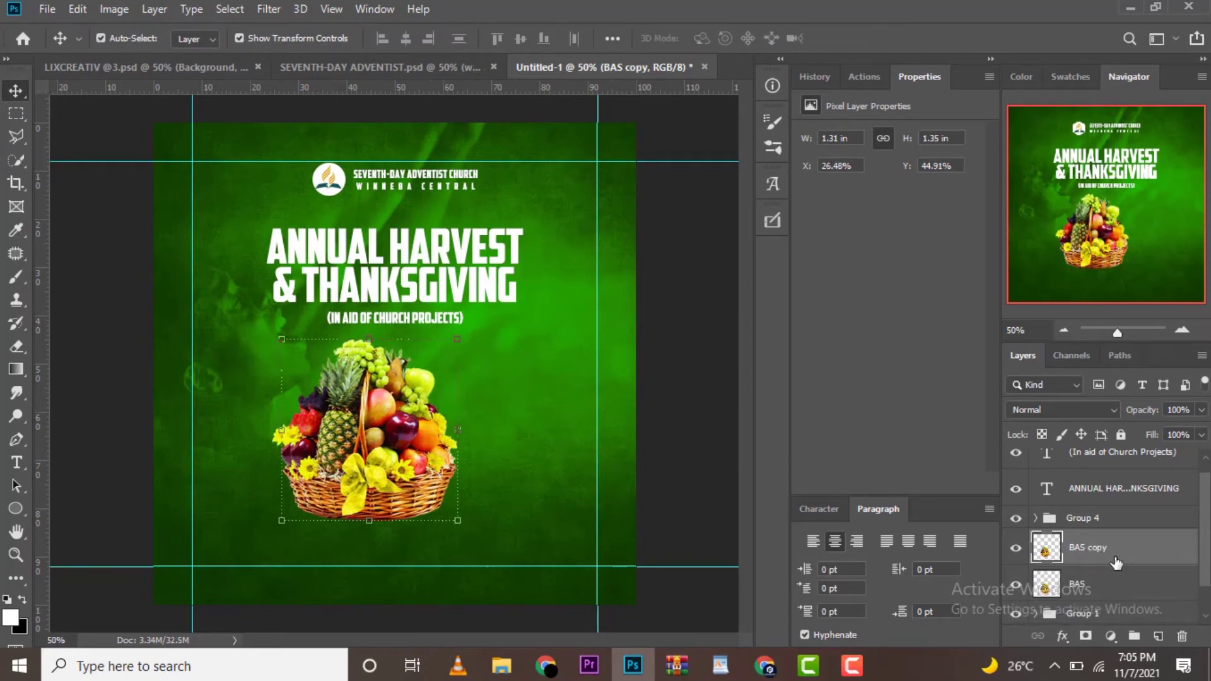
key(shift+Right)
key(shift+Right)
key(shift+Right)
key(shift+Right)
drag(1126, 560, 1120, 580)
key(shift+Right)
key(shift+Up)
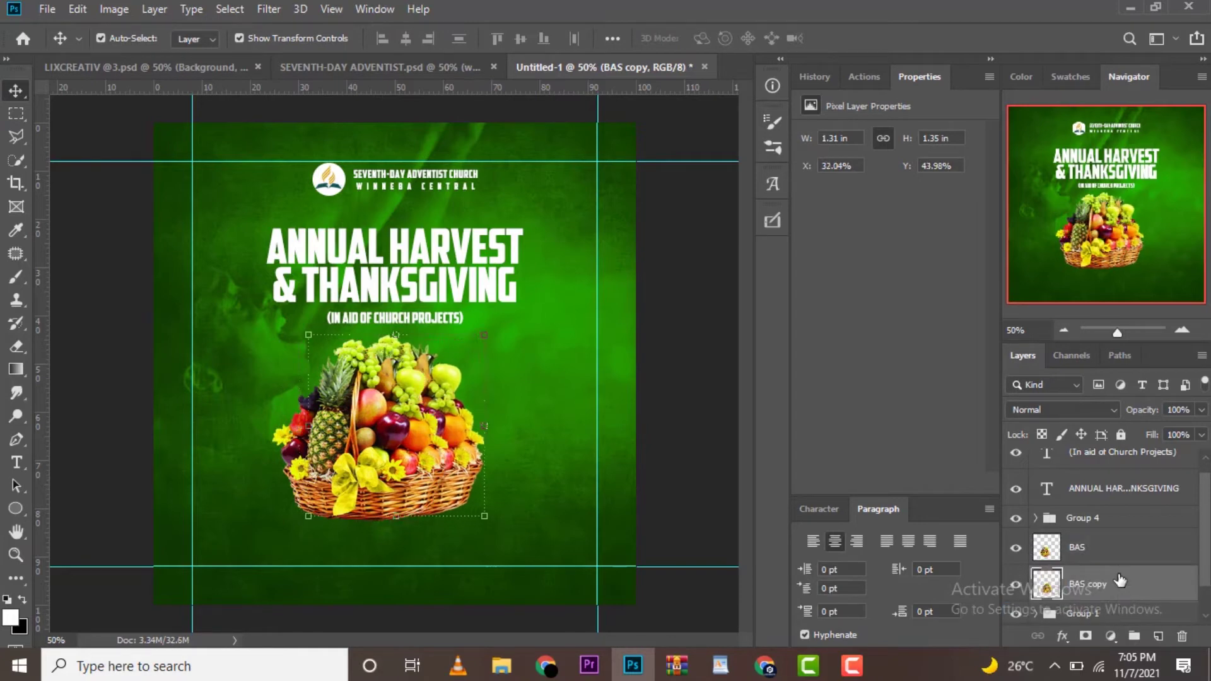
key(Left)
key(Left)
key(Left)
key(Right)
key(Right)
key(Right)
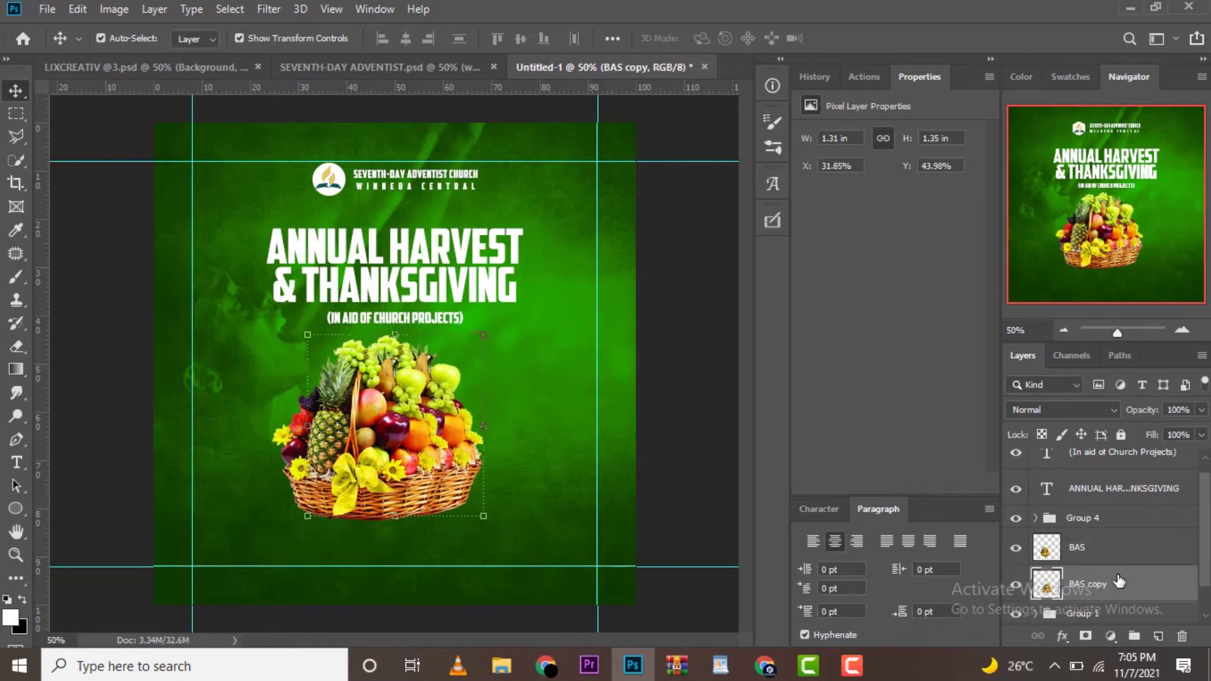
key(Right)
key(Right)
key(Right)
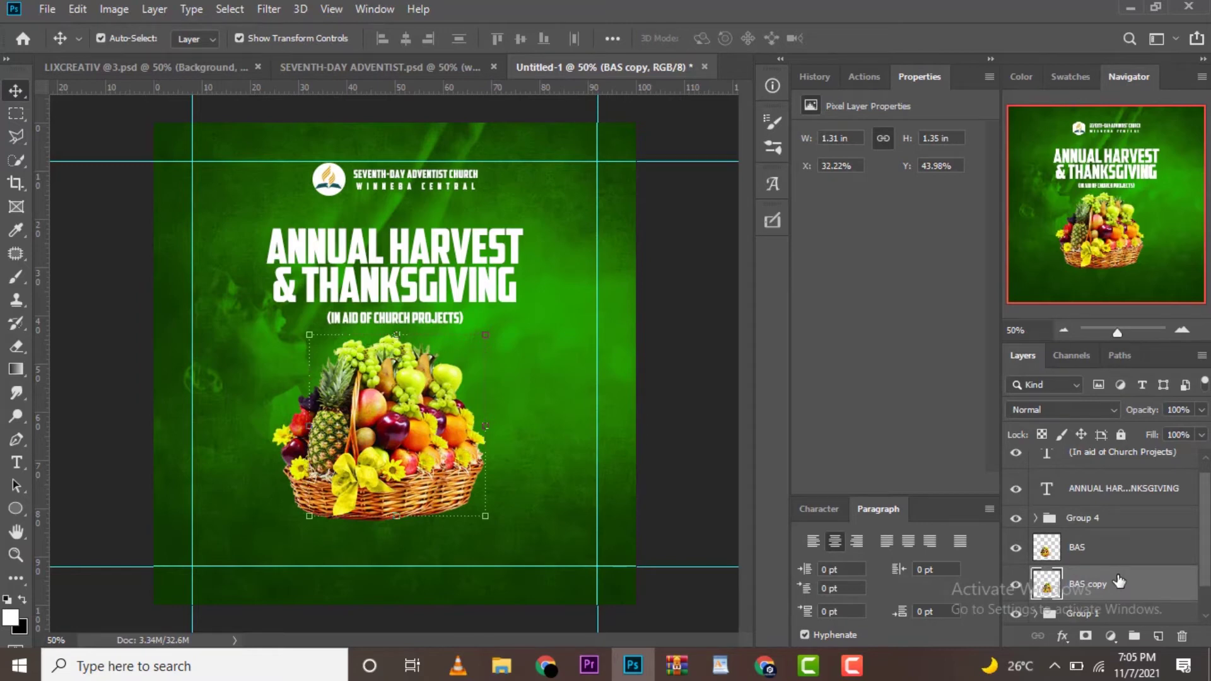
key(Right)
key(Right)
key(Right)
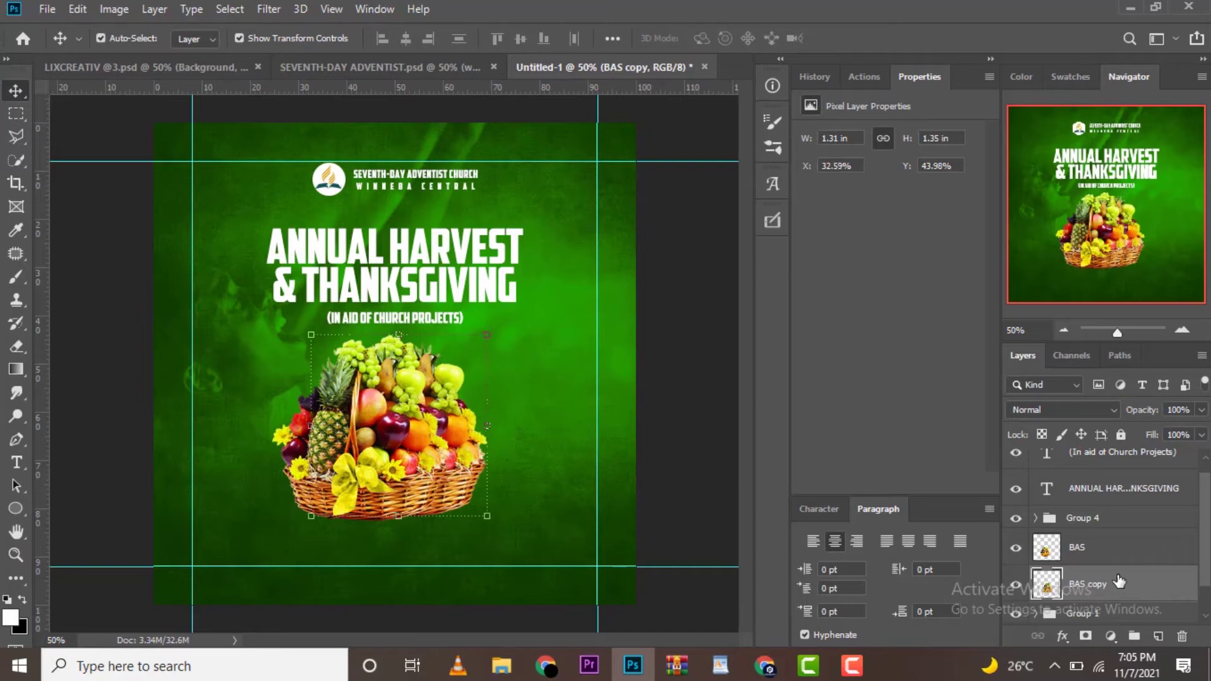
key(Right)
key(Right)
key(Right)
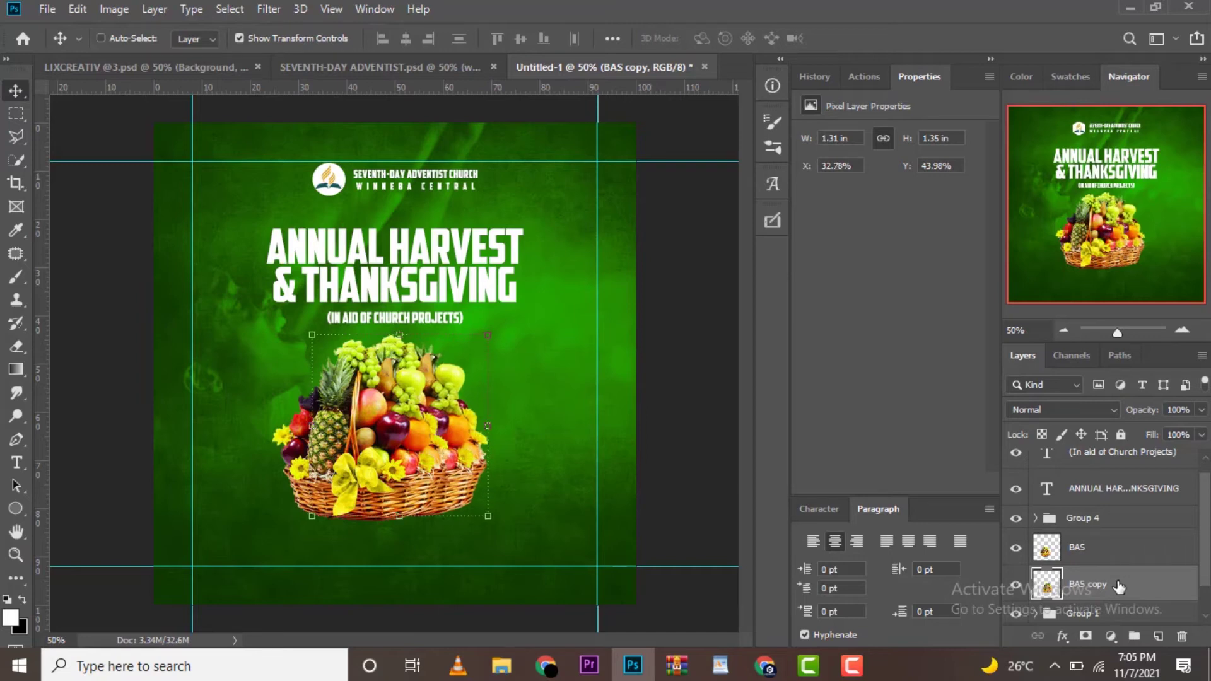
Make a second basket copy and shift BAS copy further right and down.
key(ctrl+j)
click(1125, 555)
key(shift+Right)
key(shift+Right)
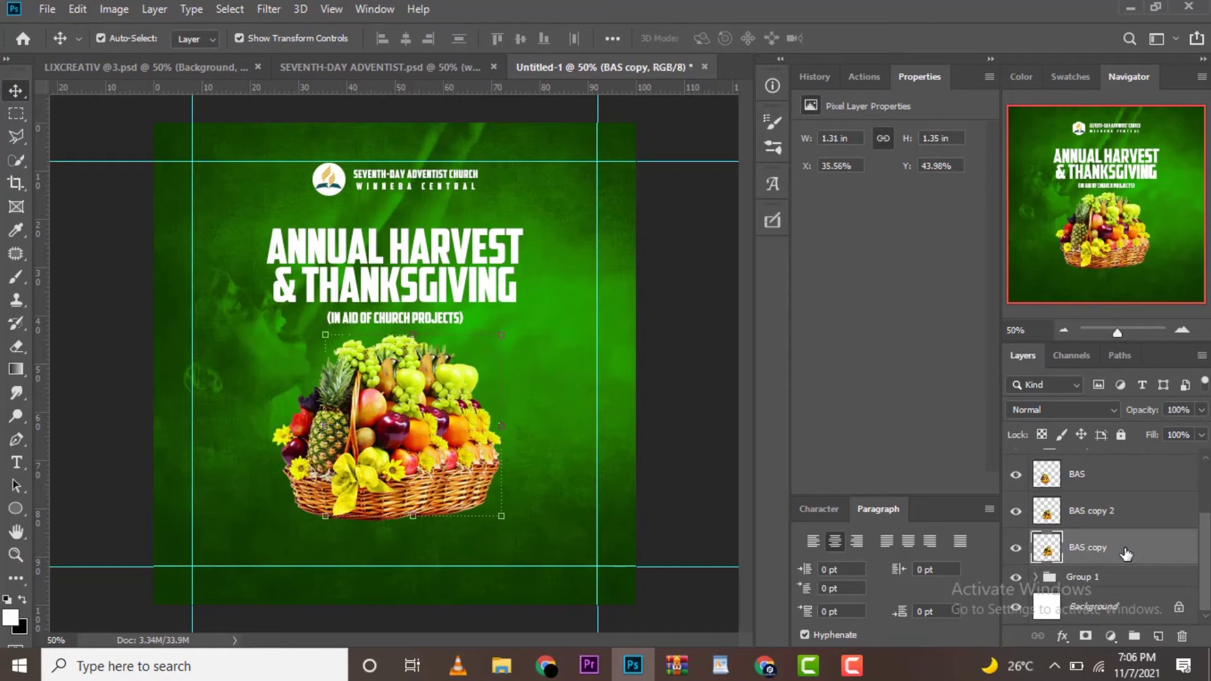
key(shift+Right)
key(shift+Right)
key(Right)
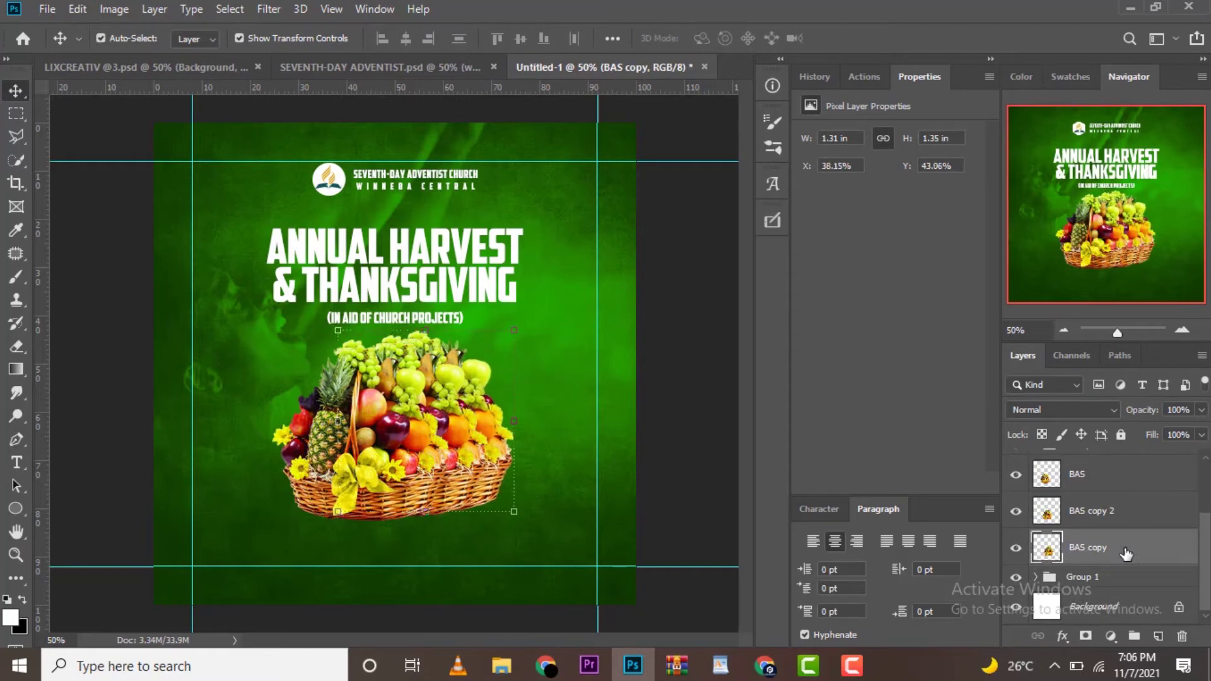
key(Right)
key(Right)
key(Right)
key(Right)
key(Right)
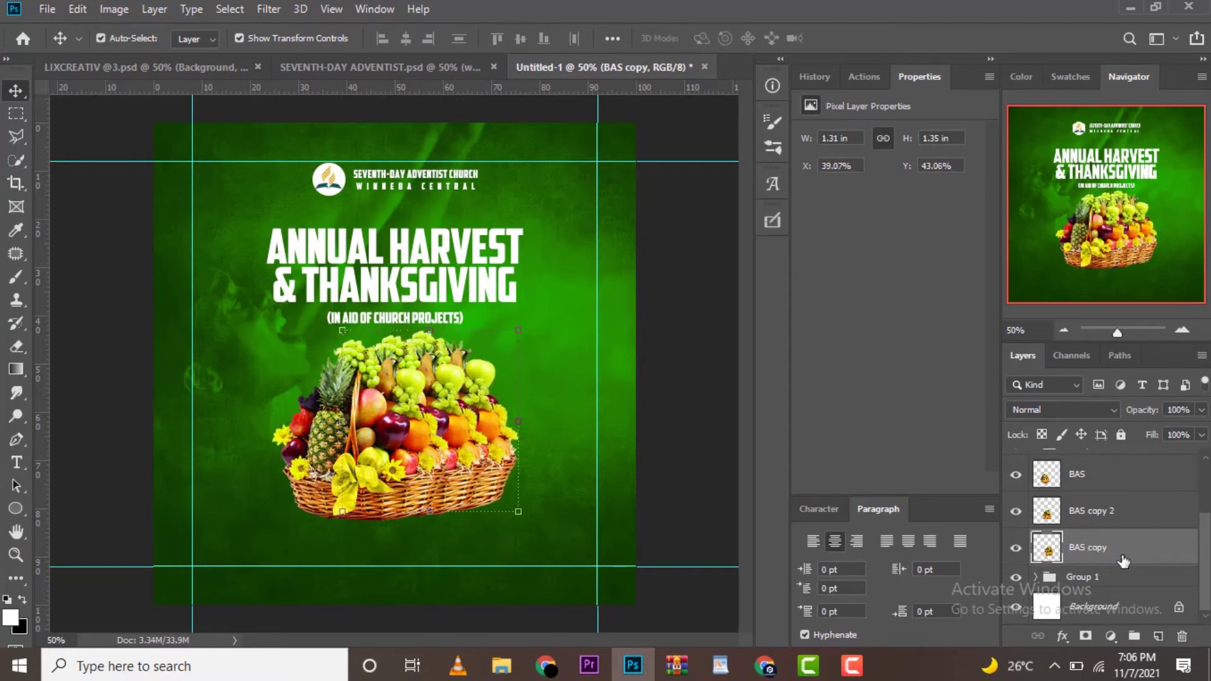
key(Down)
key(Right)
key(Down)
key(Right)
key(Down)
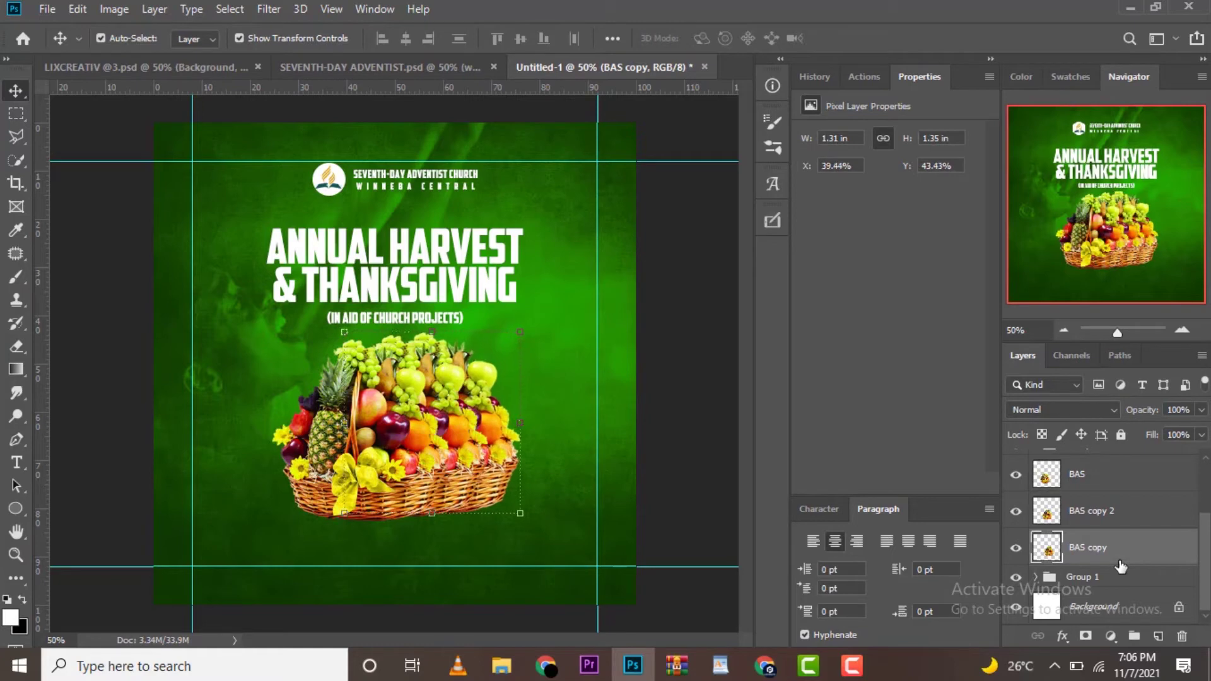
Group the three BAS layers as Group 5, centre it horizontally, and add a layer above Group 1.
shift+click(1125, 517)
shift+click(1110, 487)
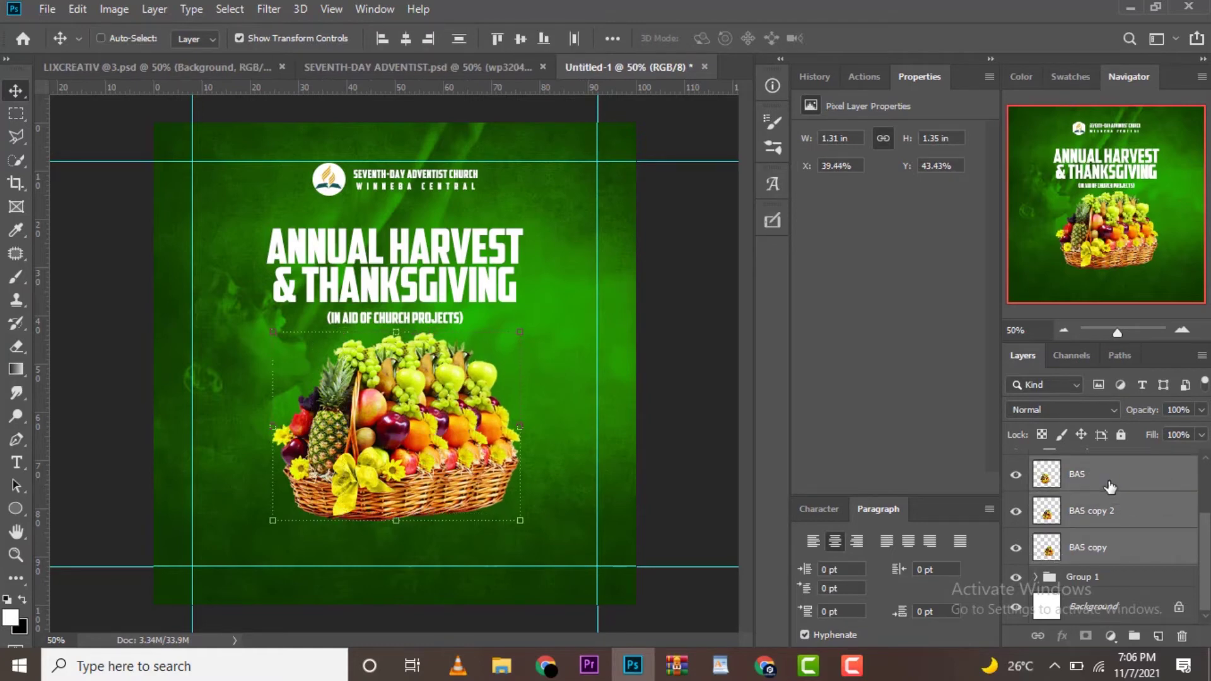
key(ctrl+g)
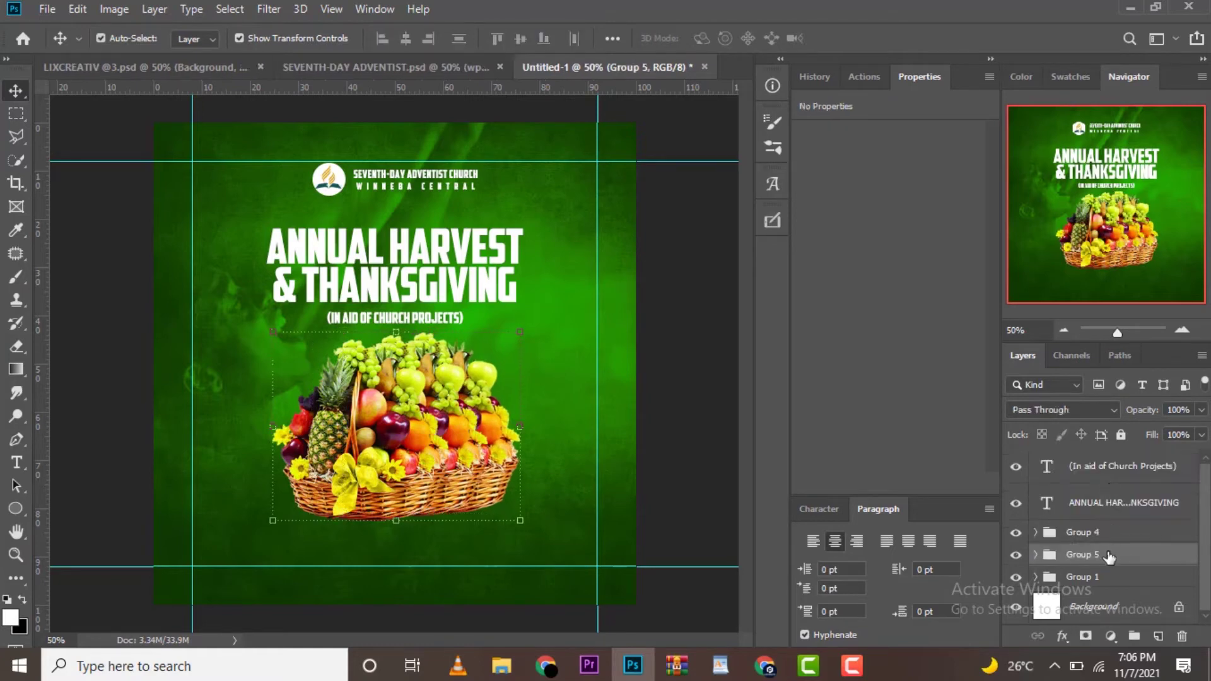
key(ctrl+a)
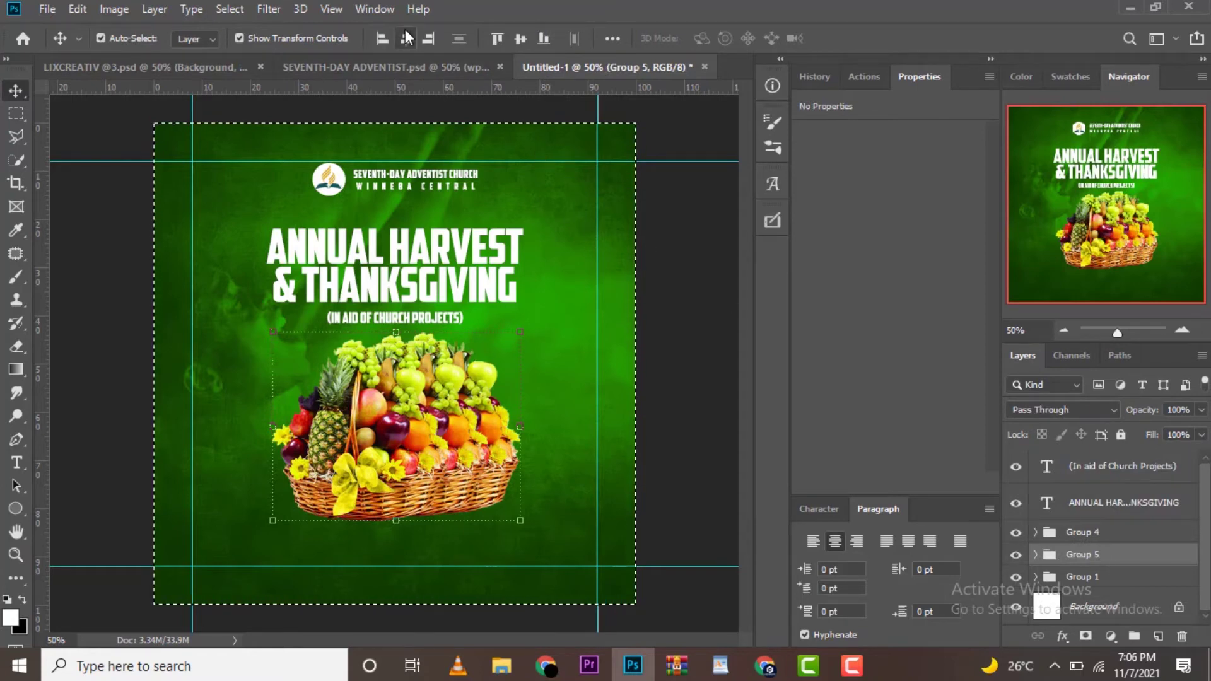
click(406, 38)
click(100, 38)
key(ctrl+d)
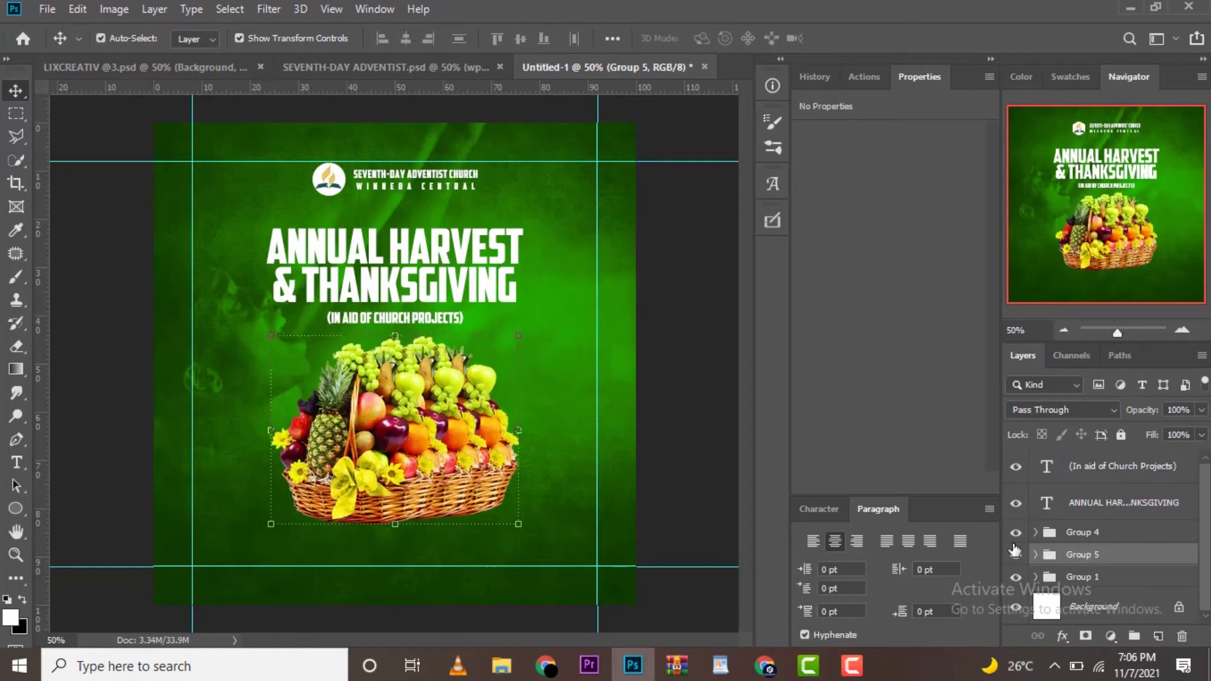
click(1095, 579)
click(1159, 635)
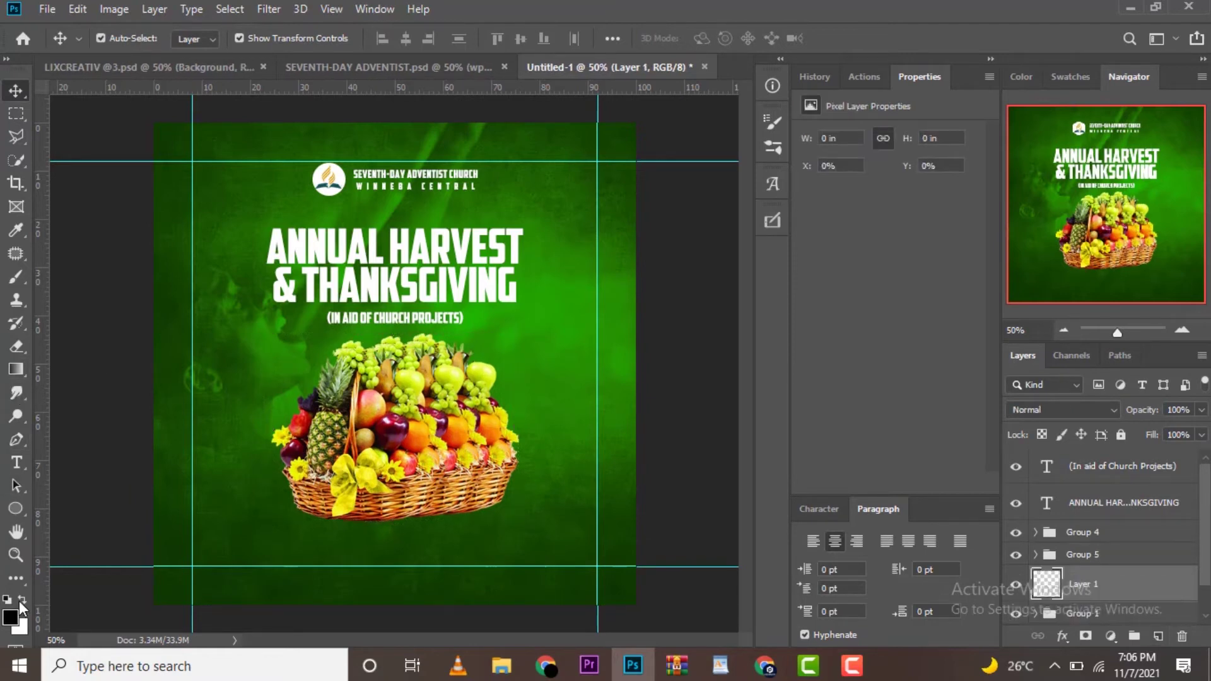
Paint a faint soft shadow under the basket with a 90 px brush.
click(16, 277)
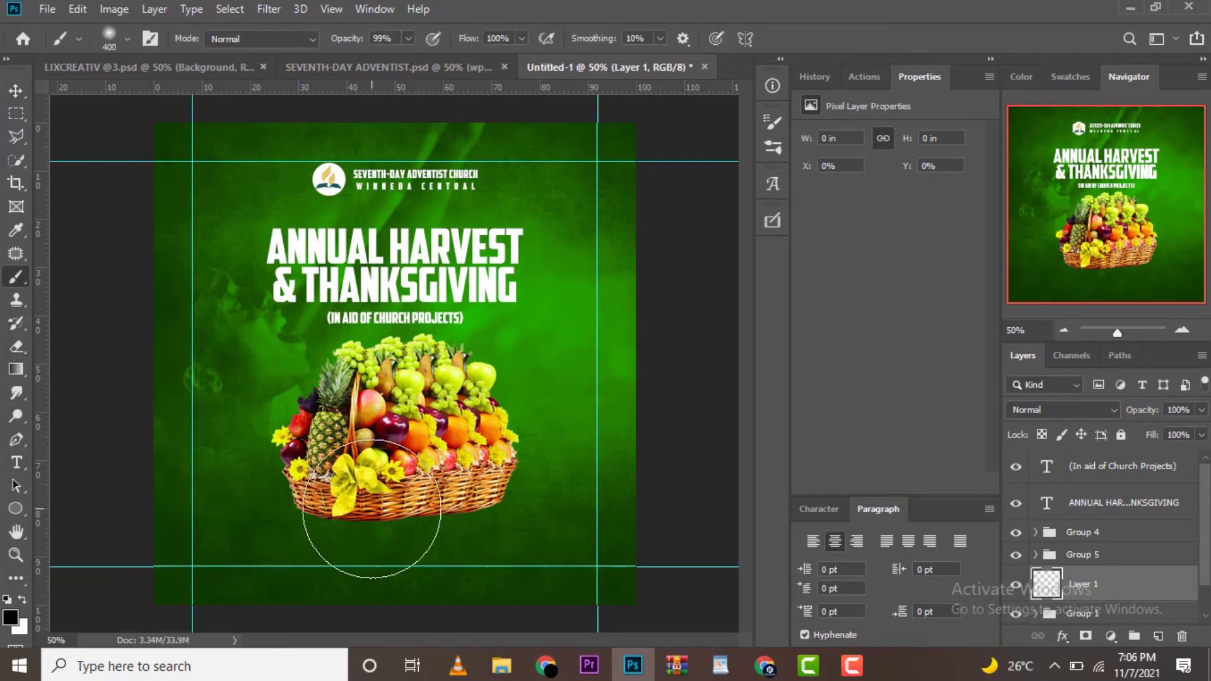
key(bracketleft)
key(bracketleft)
key(bracketleft)
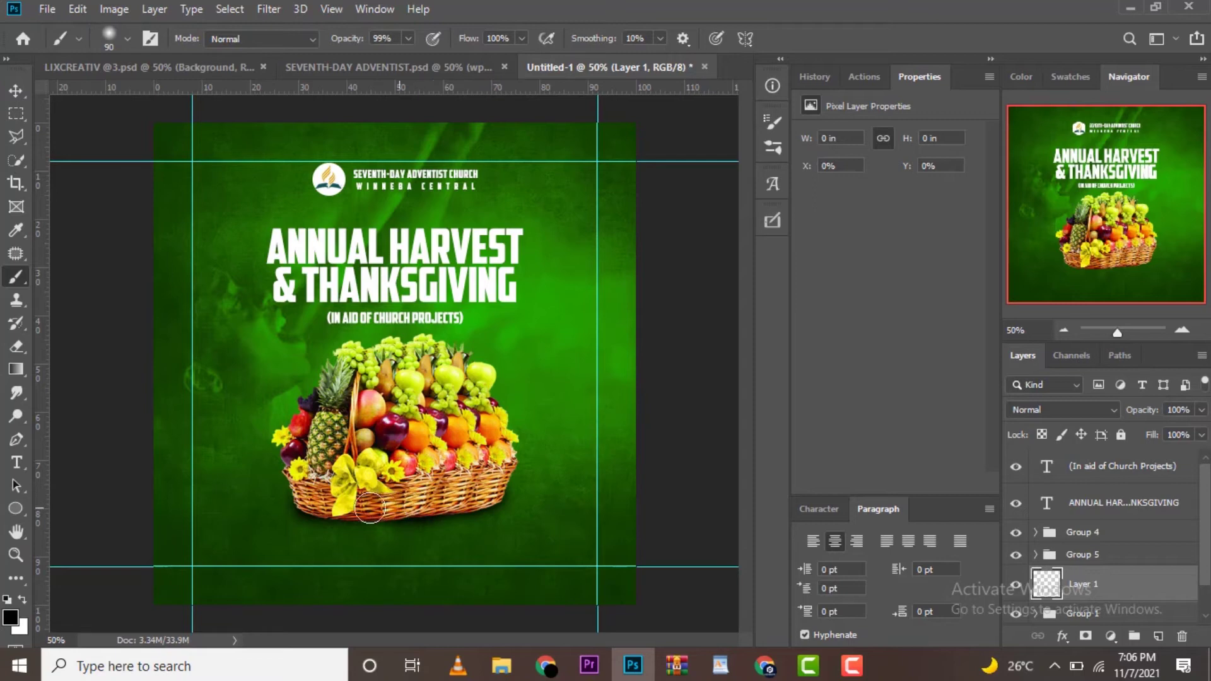
drag(315, 509, 366, 511)
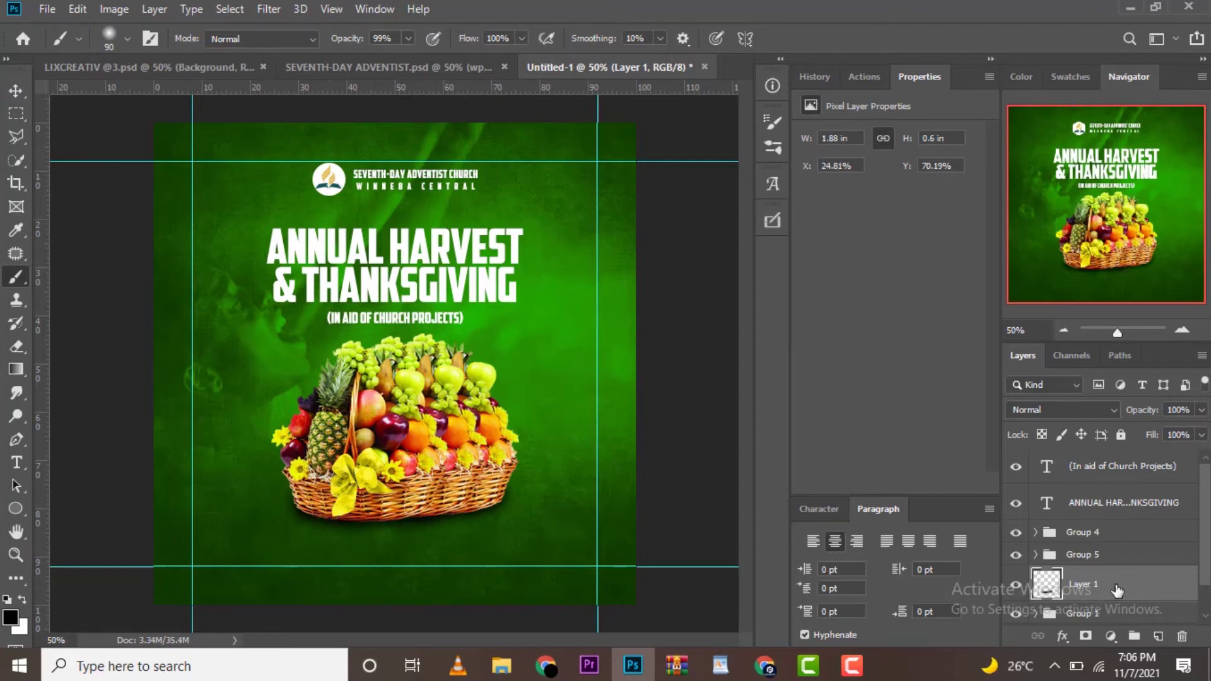
drag(1142, 411, 1096, 420)
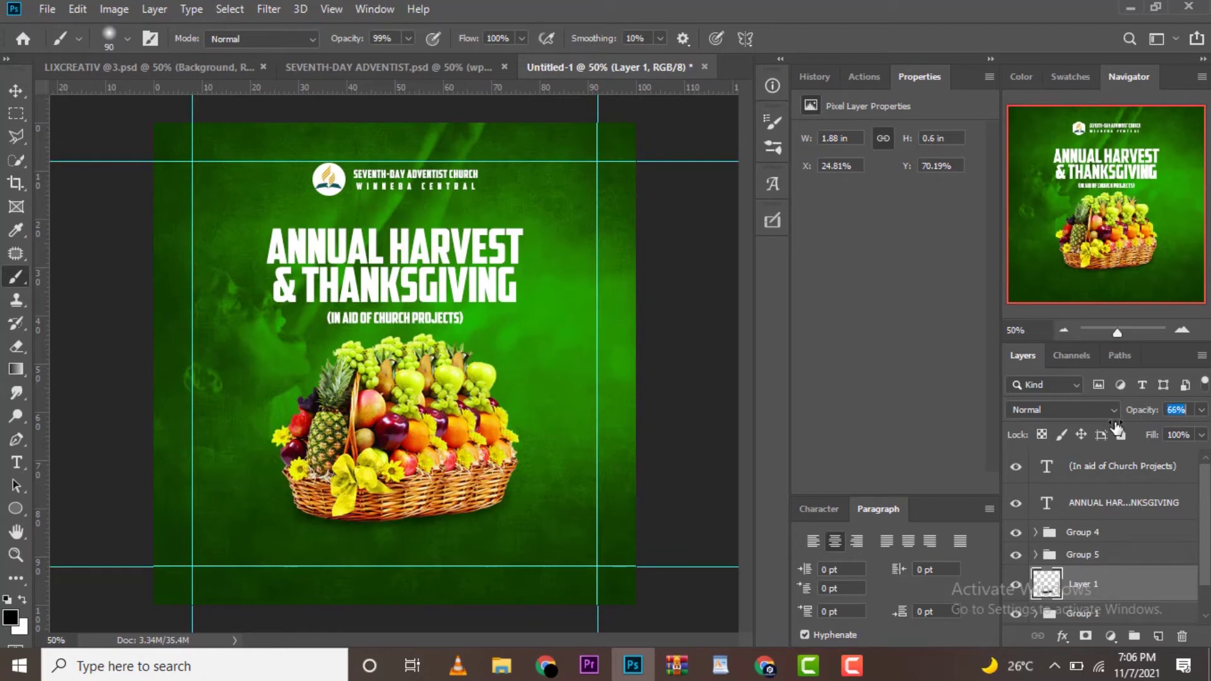
drag(1126, 434, 1133, 435)
Group the basket group and shadow as Group 6 and narrow it to about 93.66%.
click(1088, 560)
shift+click(1094, 589)
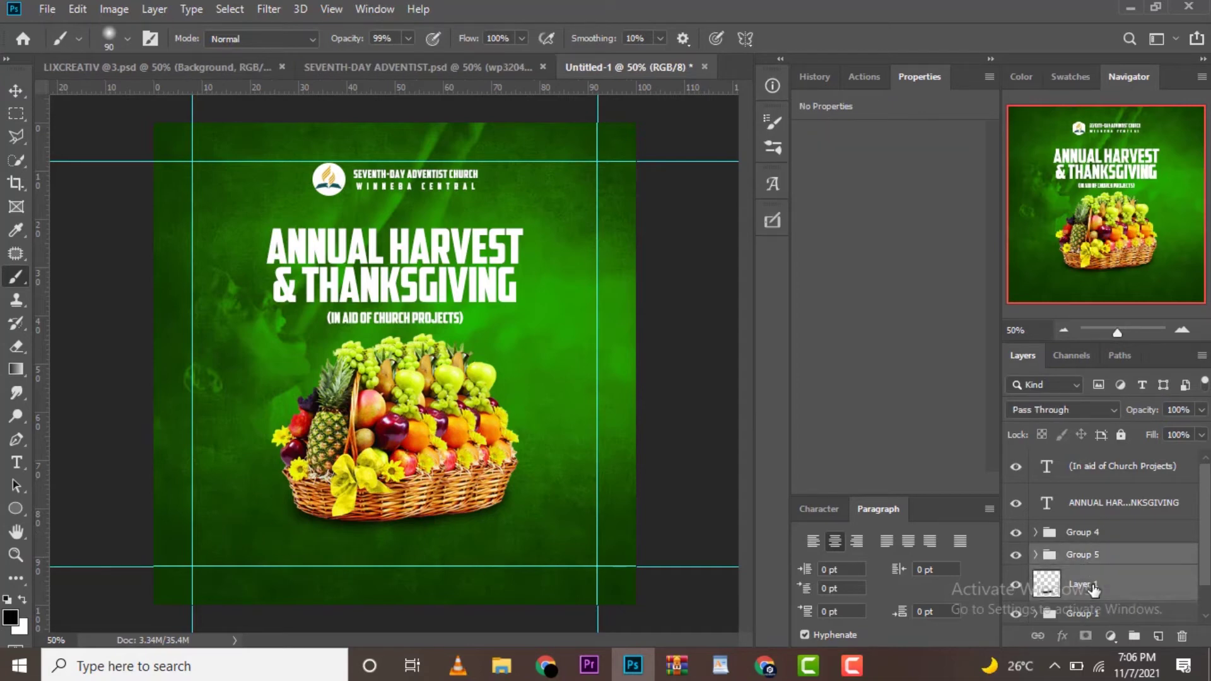
key(ctrl+g)
key(v)
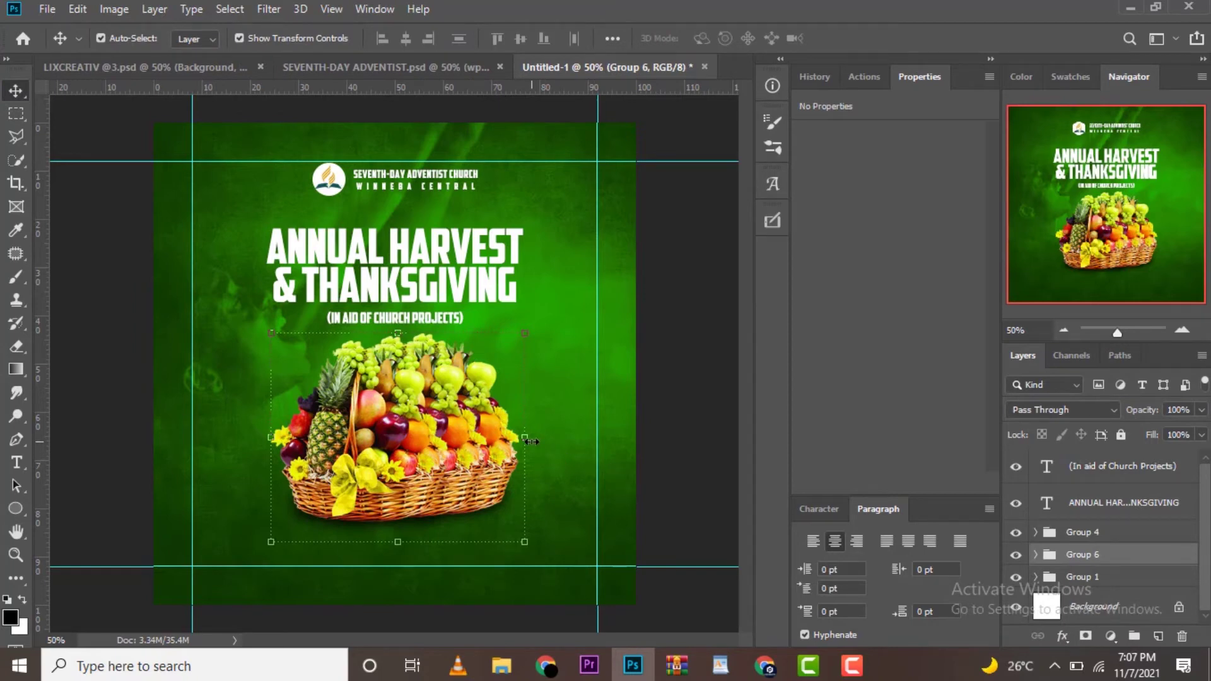
mouse_move(532, 442)
mouse_down()
mouse_move(516, 445)
mouse_move(525, 442)
mouse_up()
click(855, 38)
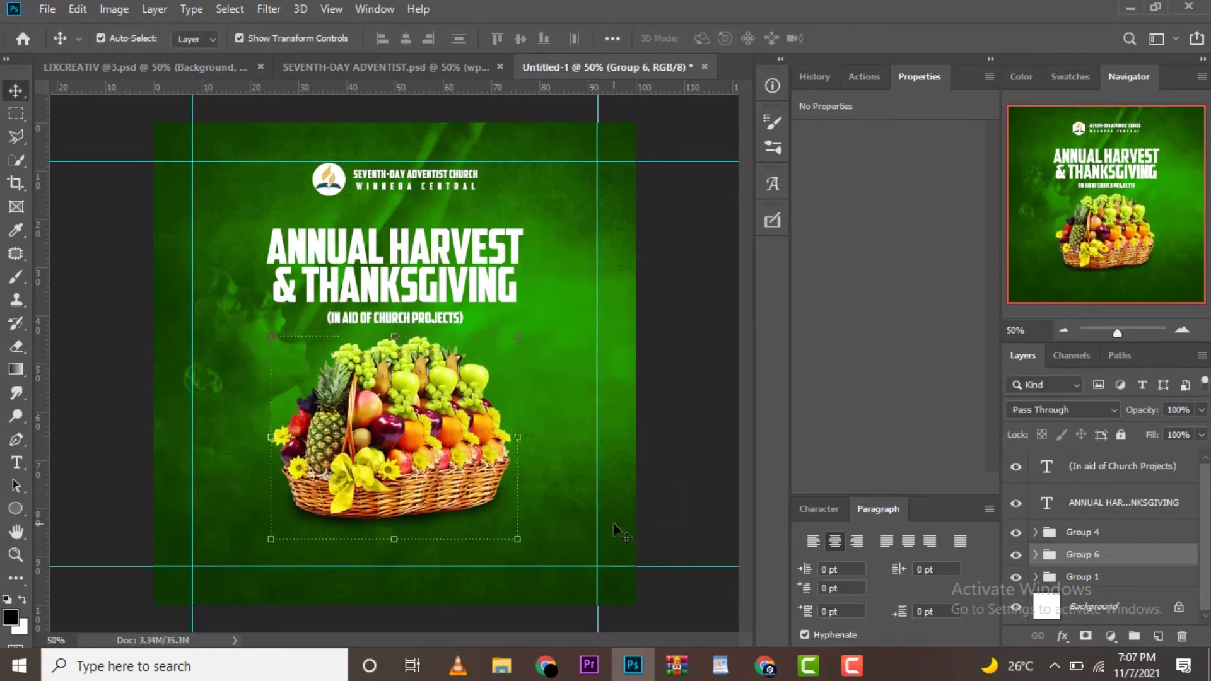
click(686, 550)
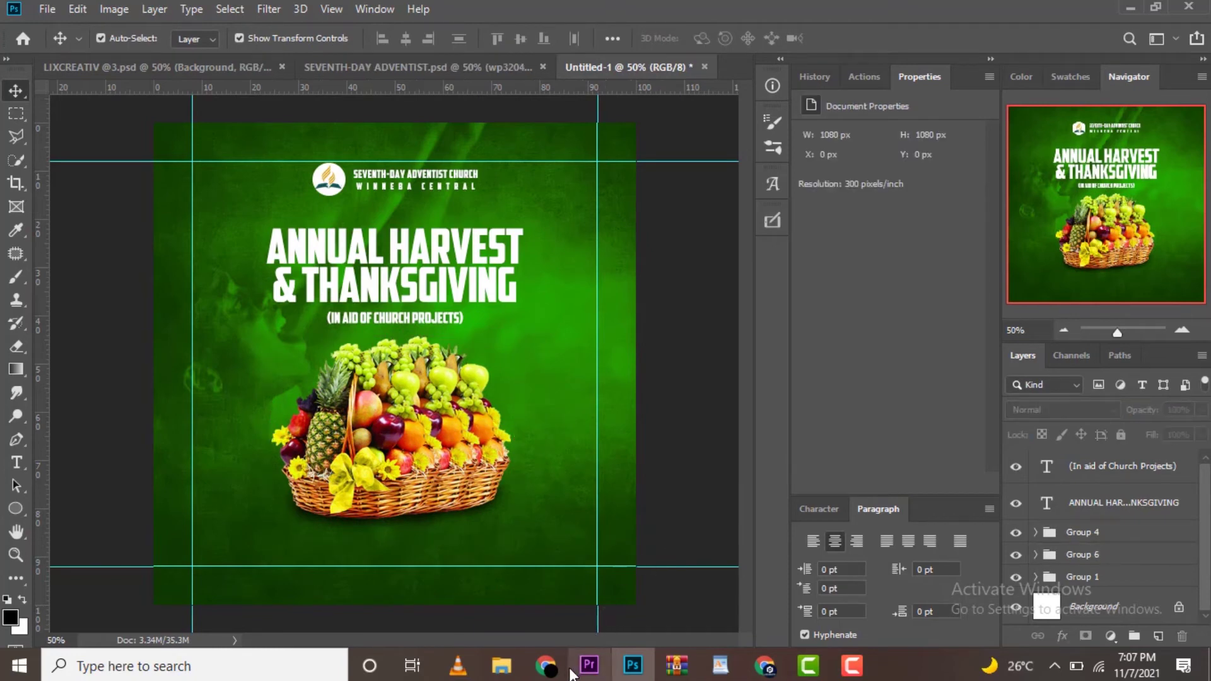
Draw a white 136 × 42 px rectangle below the fruit basket.
click(15, 509)
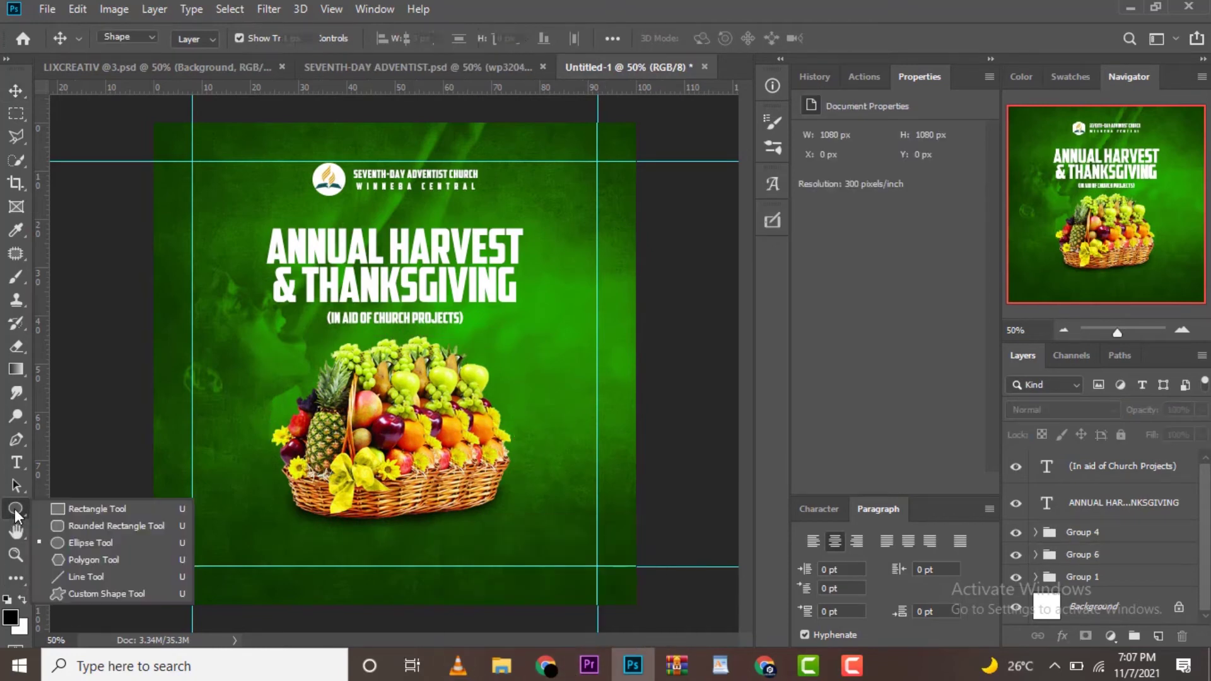
click(94, 508)
drag(337, 548, 397, 570)
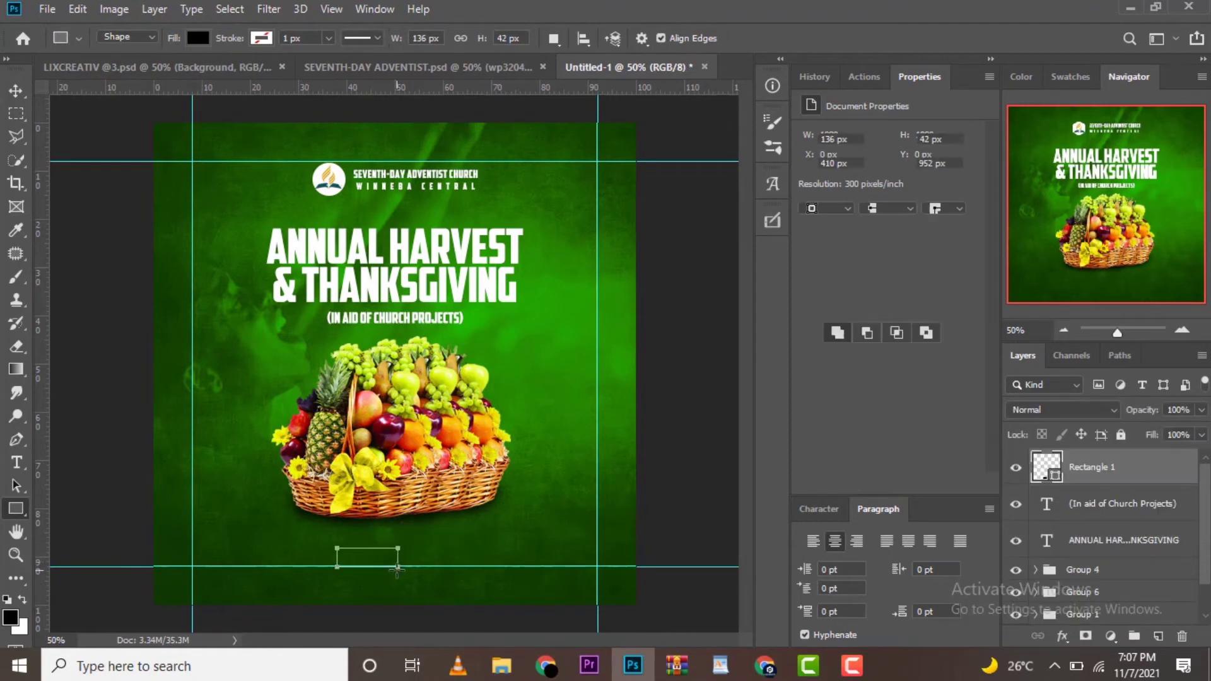
click(812, 190)
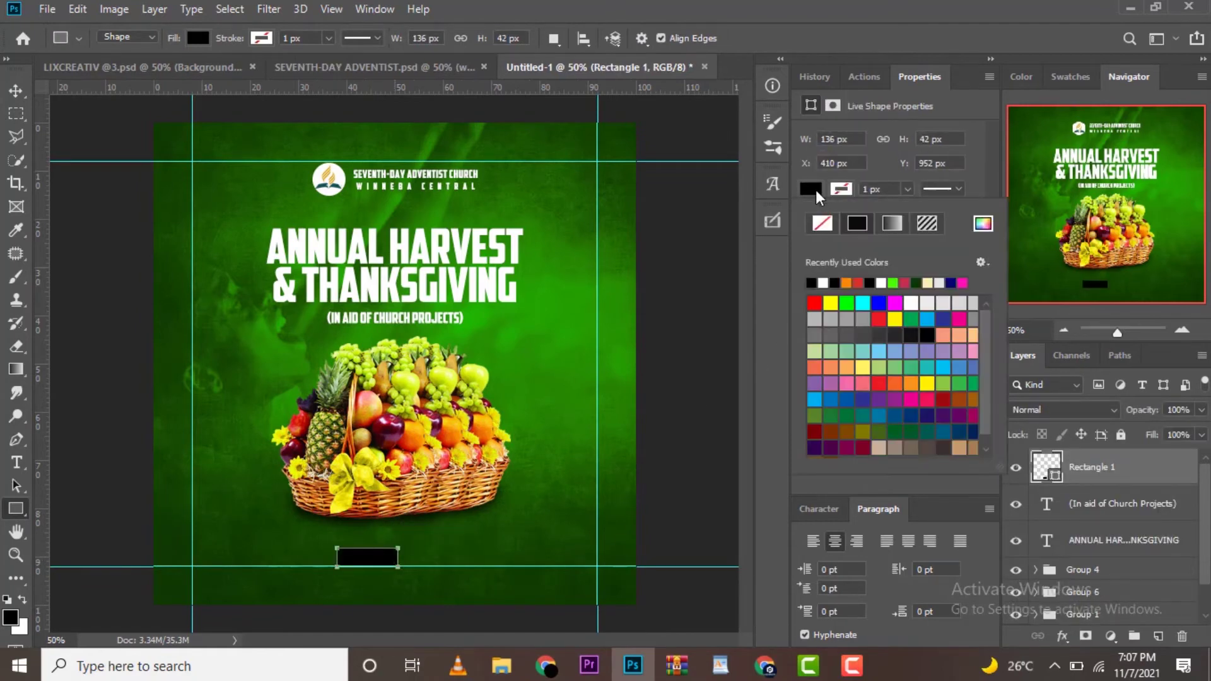
click(824, 283)
click(21, 98)
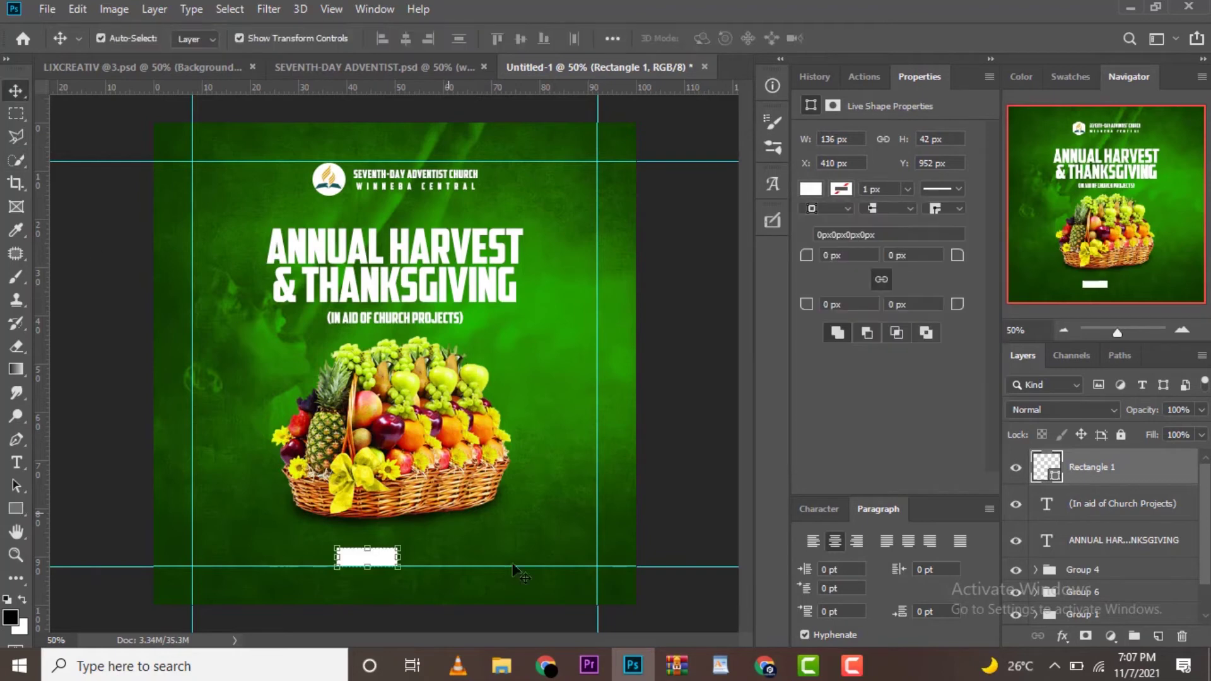
mouse_move(764, 666)
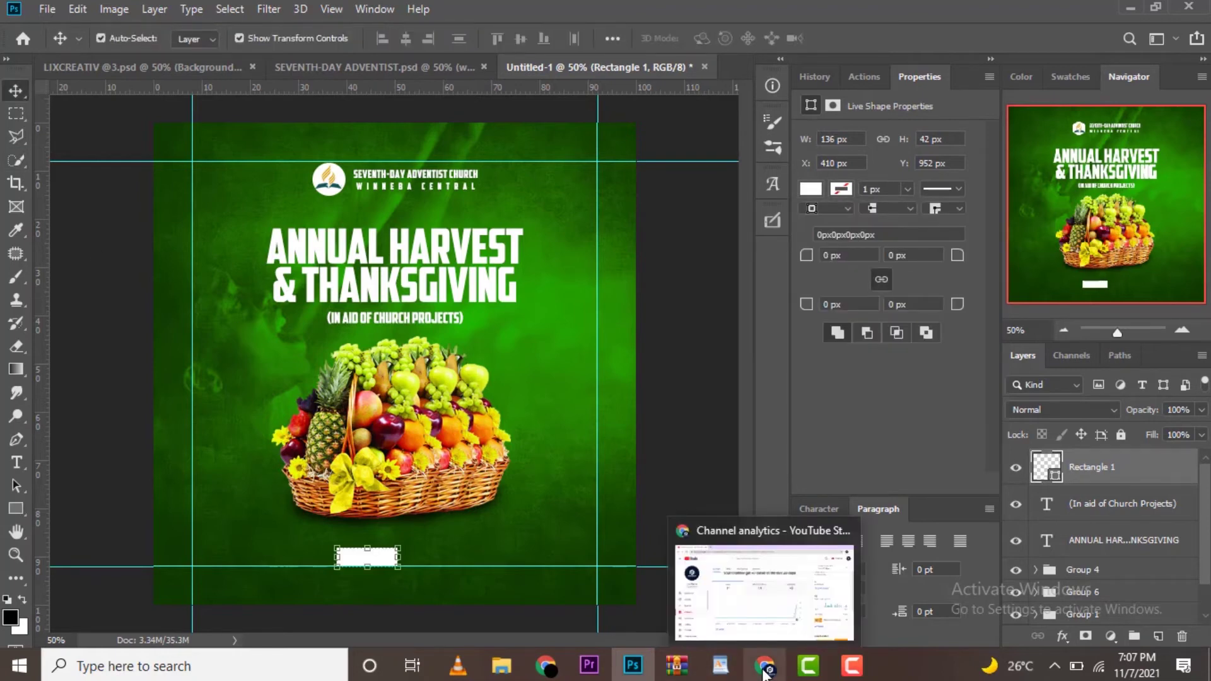
Copy the word 'Theme' from the WordPad event text and return to Photoshop.
click(720, 666)
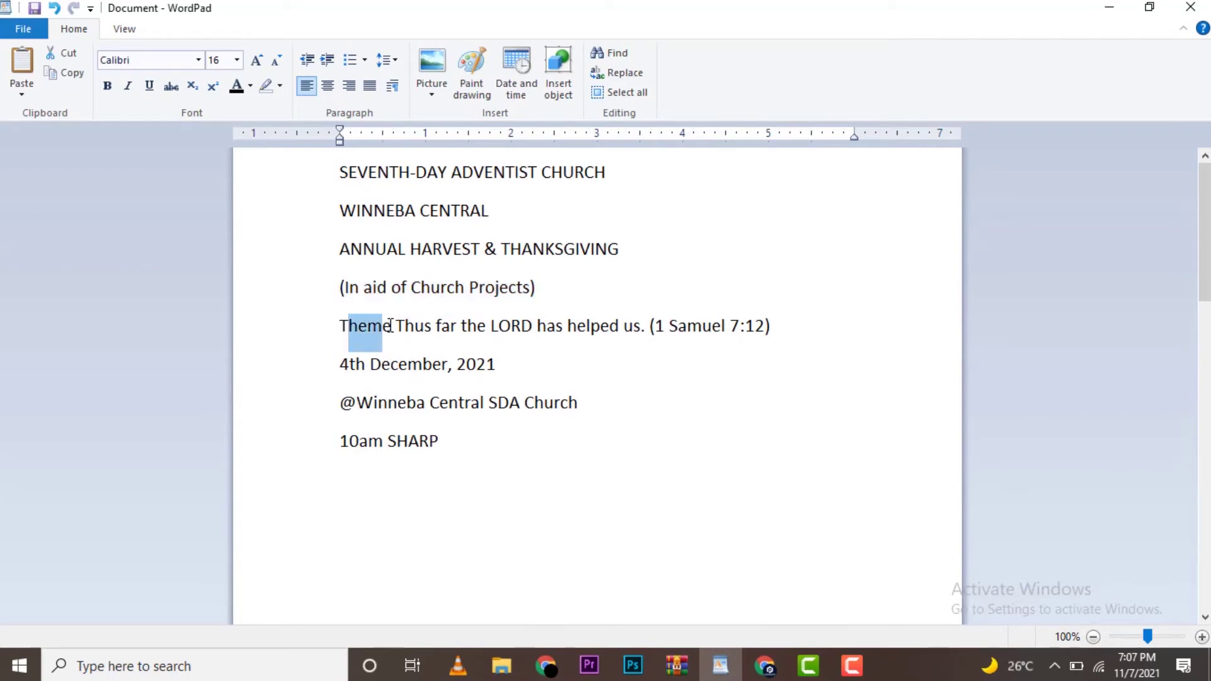
drag(353, 324, 391, 326)
right_click(352, 329)
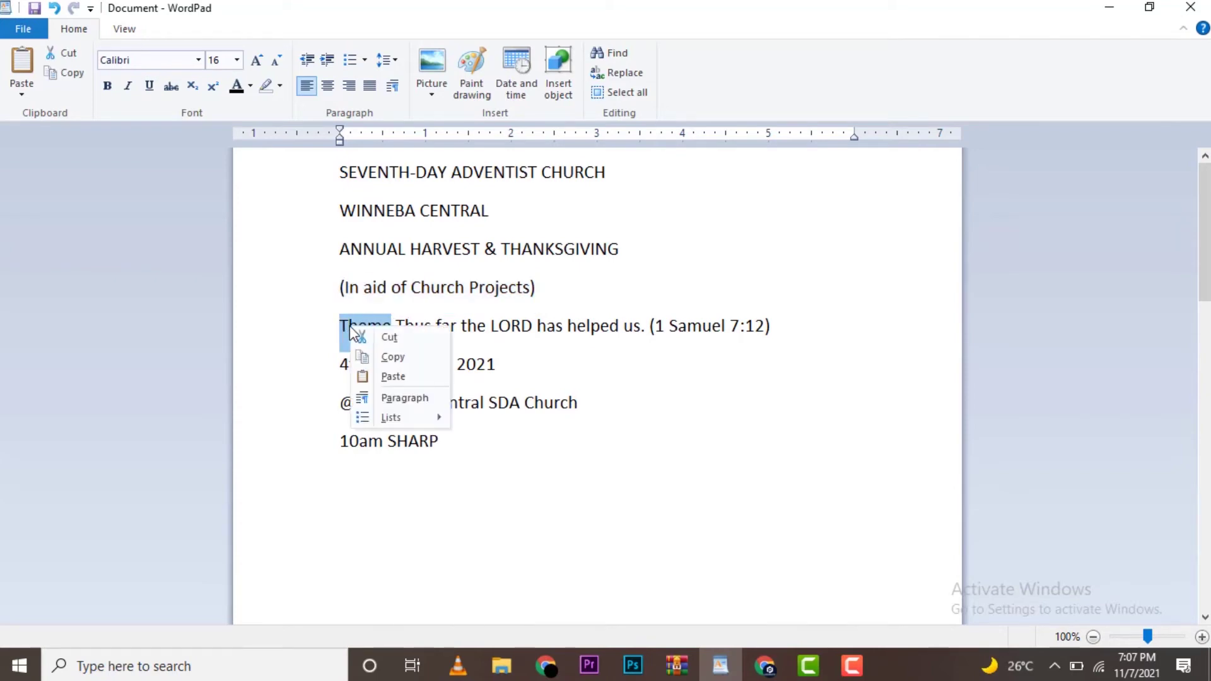
click(379, 355)
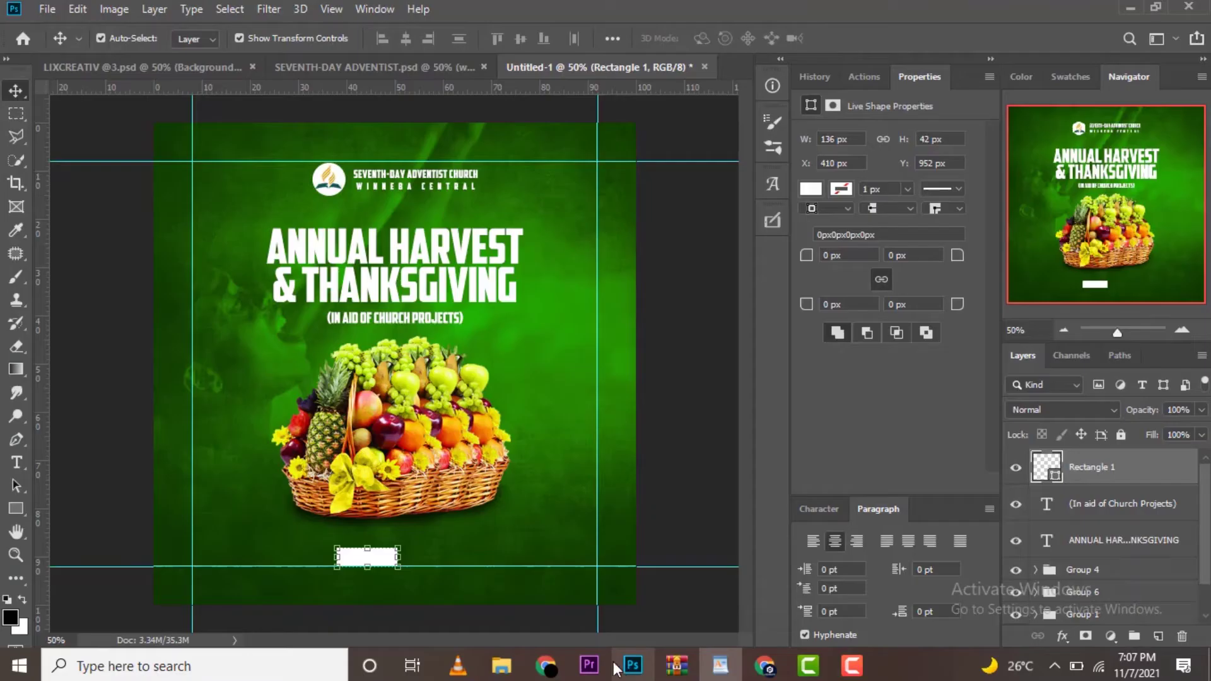
click(632, 665)
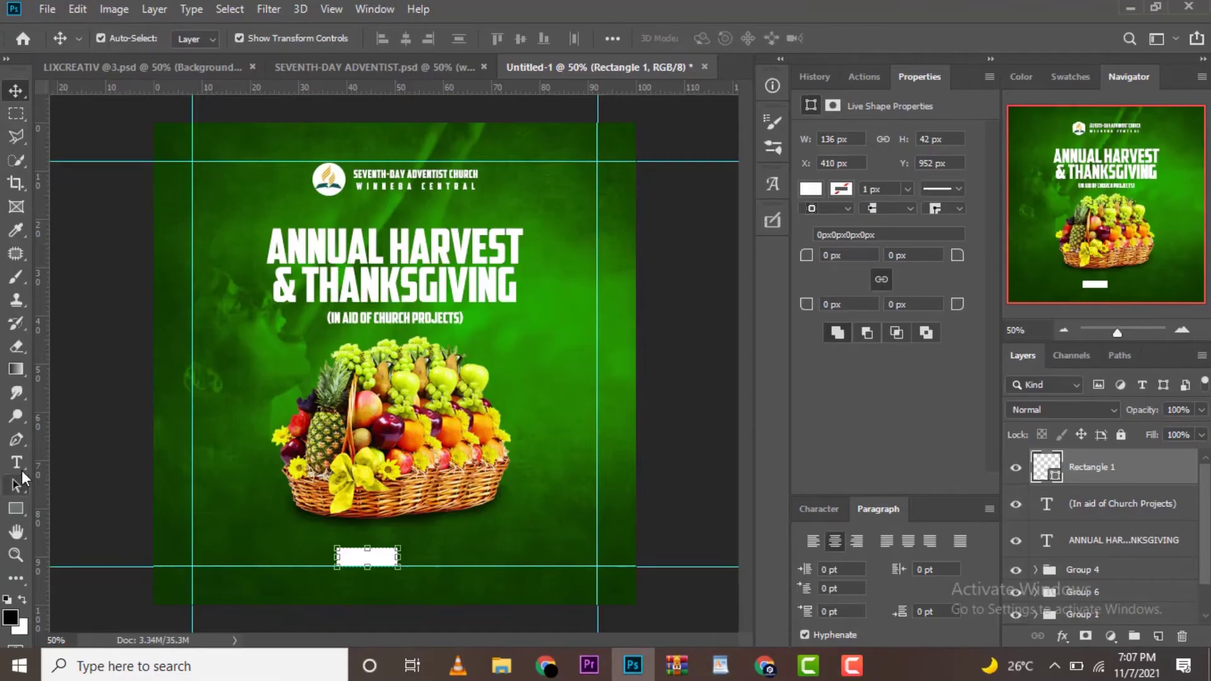
Add a 'Theme' text layer below the basket in dark green sampled from the background.
click(19, 465)
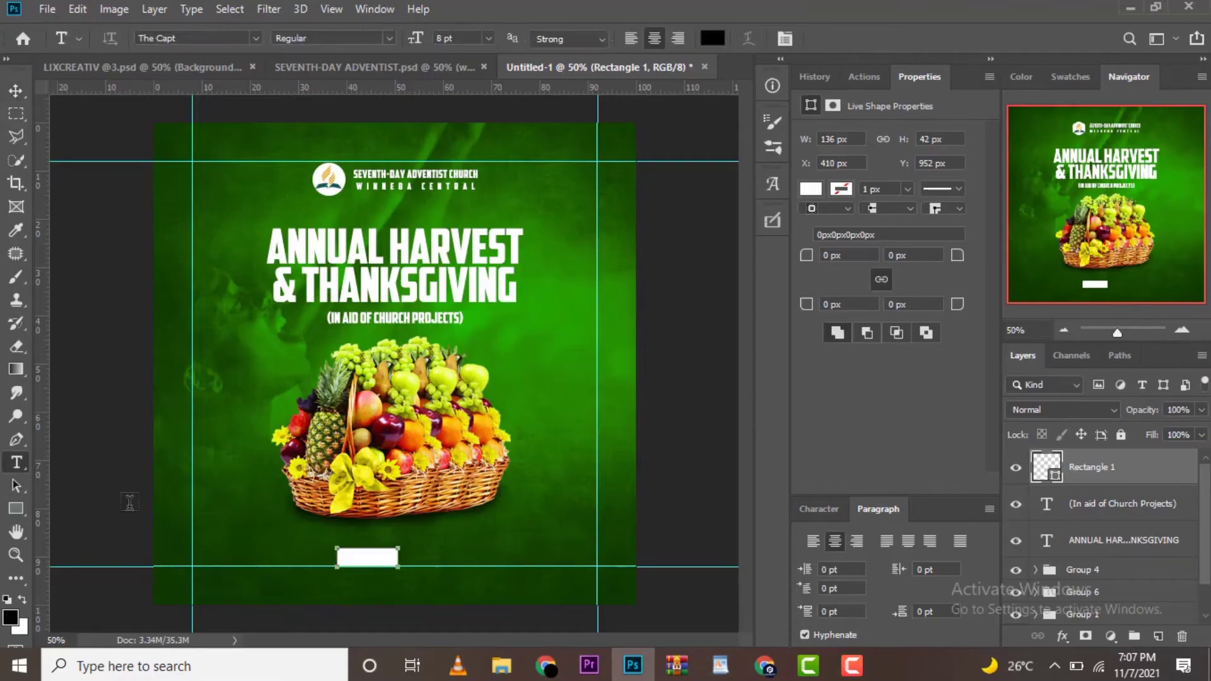
click(430, 543)
right_click(431, 543)
click(473, 289)
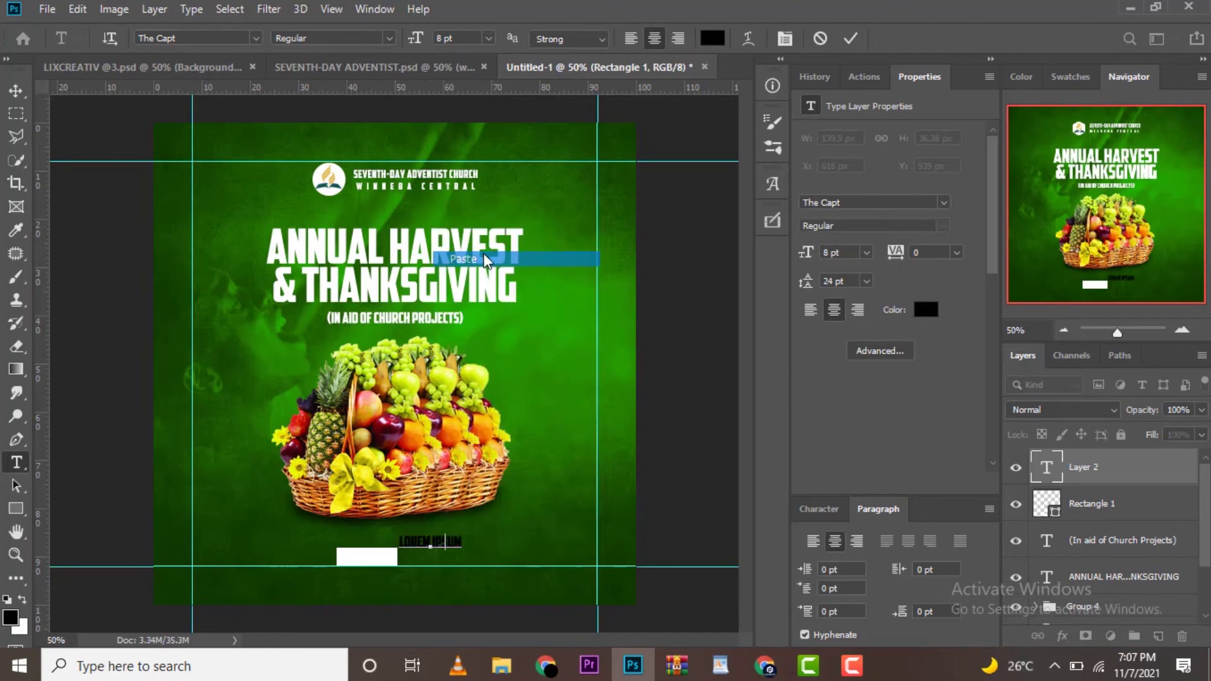
text(Theme)
click(850, 39)
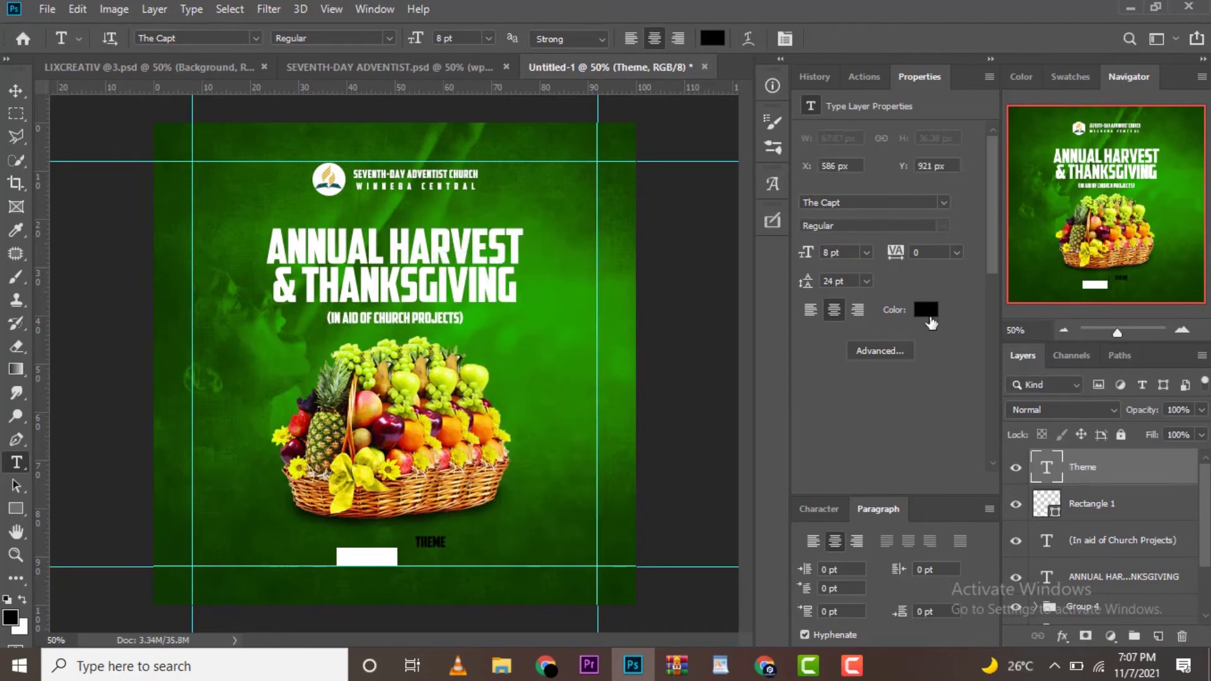
click(926, 310)
click(495, 581)
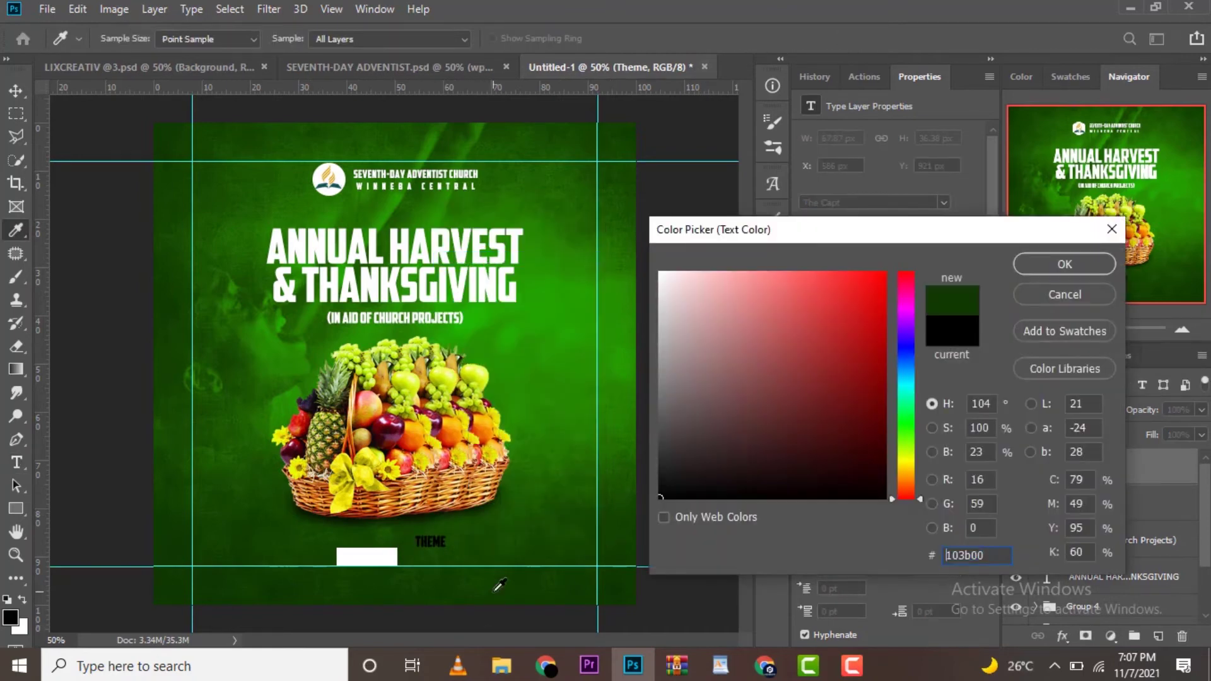
click(1094, 264)
Move the Theme label onto the white rectangle and set its tracking to 50.
click(10, 92)
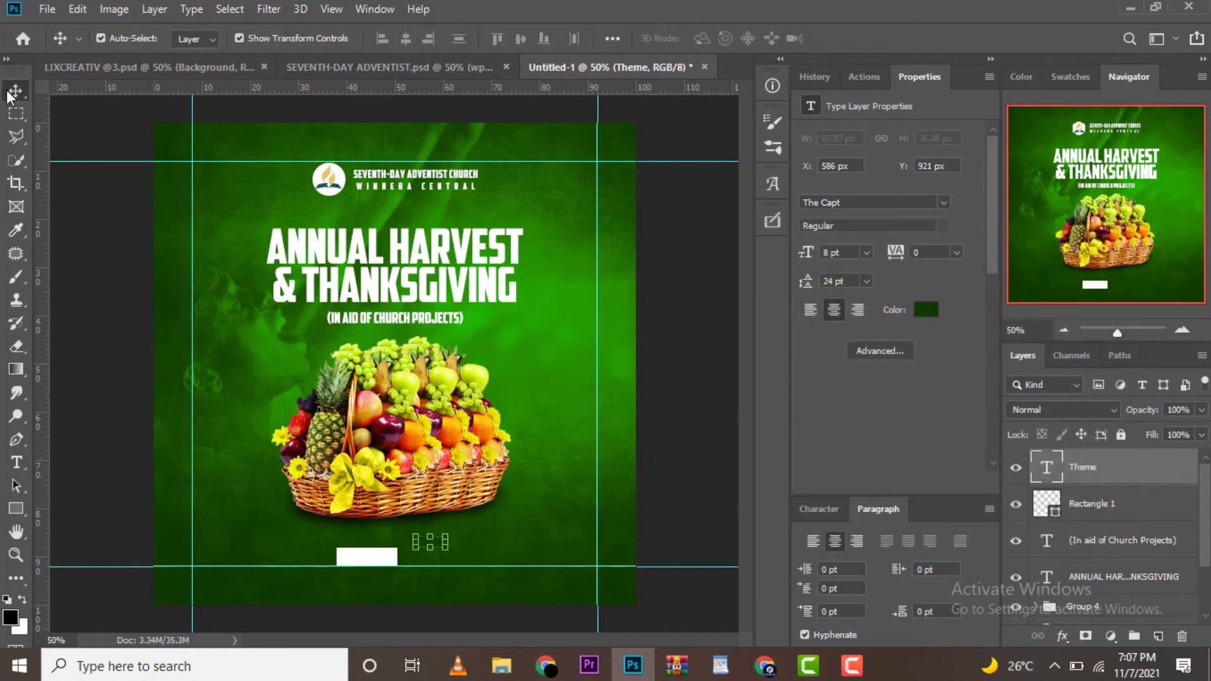
key(shift+Left)
key(shift+Left)
key(shift+Left)
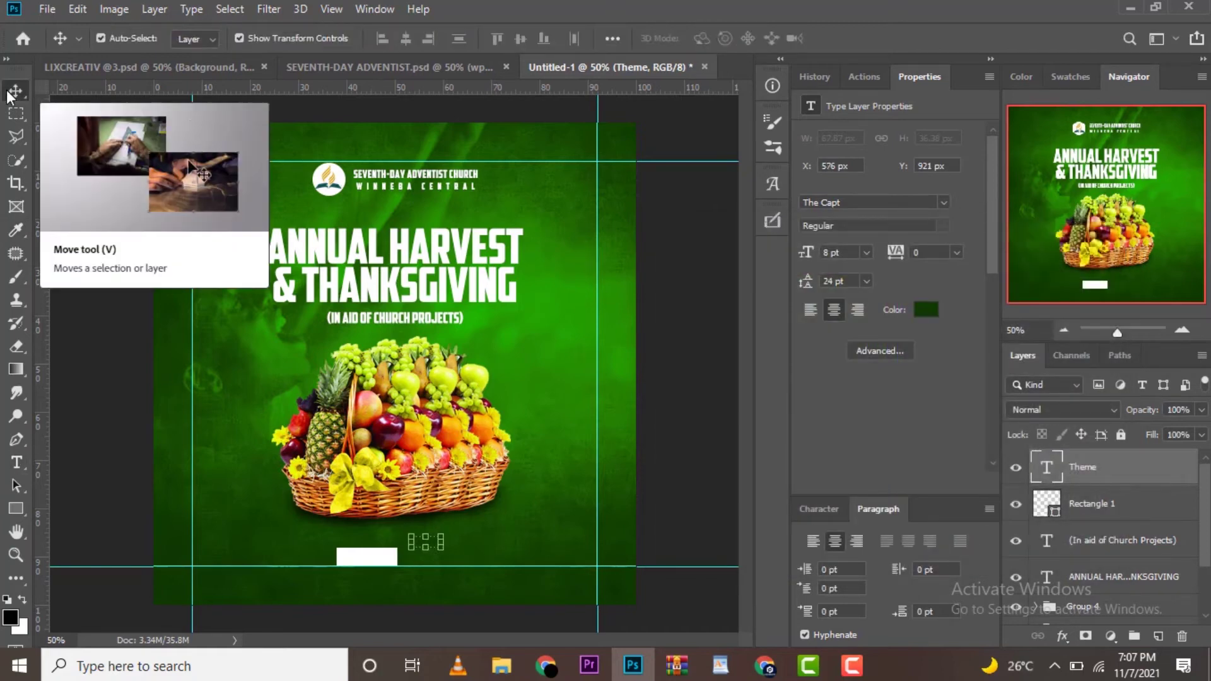
key(shift+Left)
key(shift+Left)
key(shift+Left)
key(shift+Left)
key(shift+Left)
key(shift+Left)
key(shift+Left)
key(shift+Left)
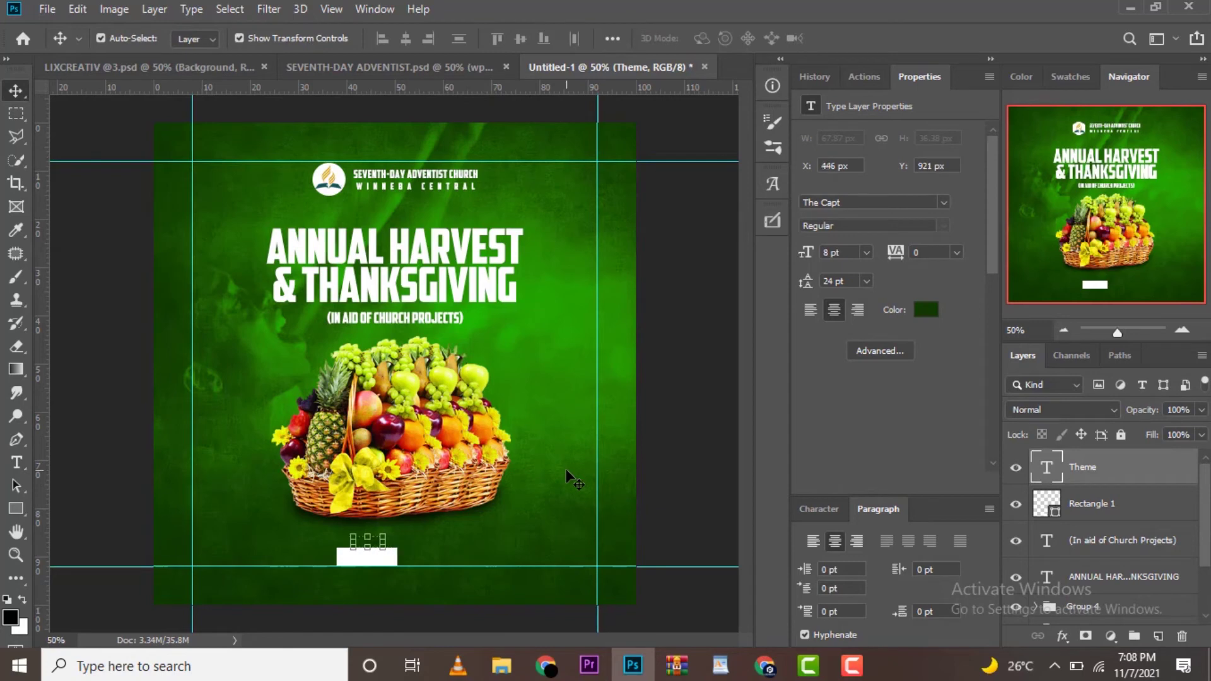
key(shift+Down)
key(shift+Down)
key(shift+Down)
key(shift+Down)
key(Up)
key(Up)
key(Up)
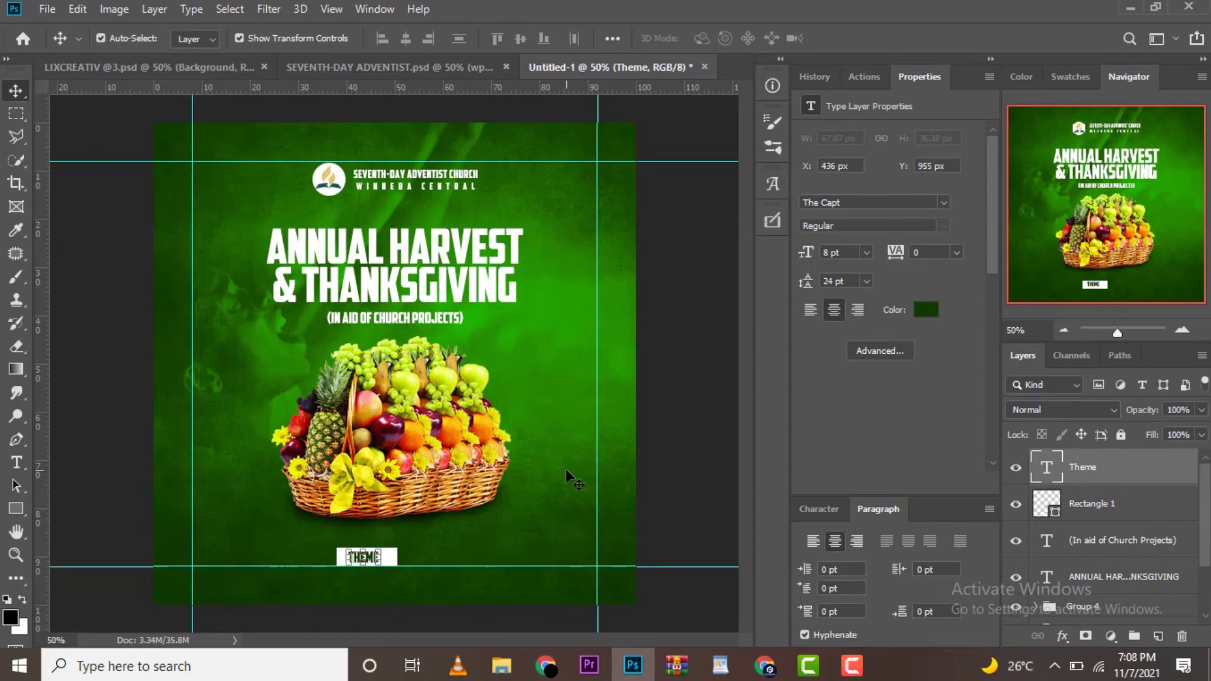
key(Up)
click(956, 252)
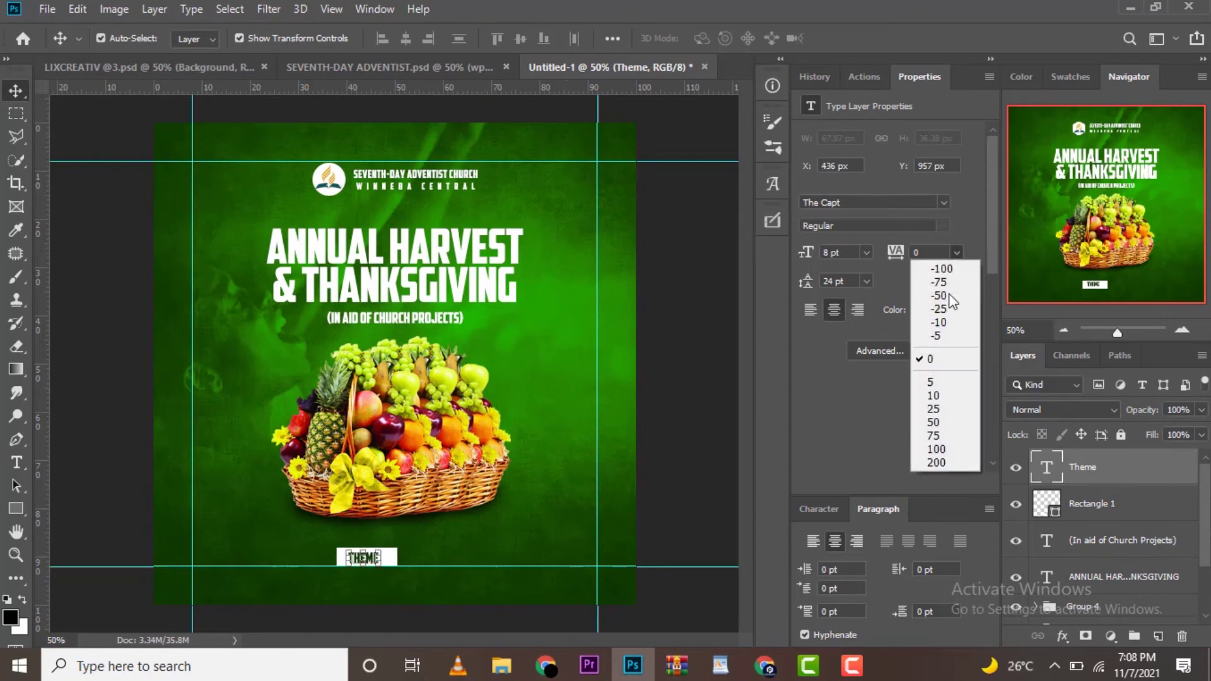
click(933, 422)
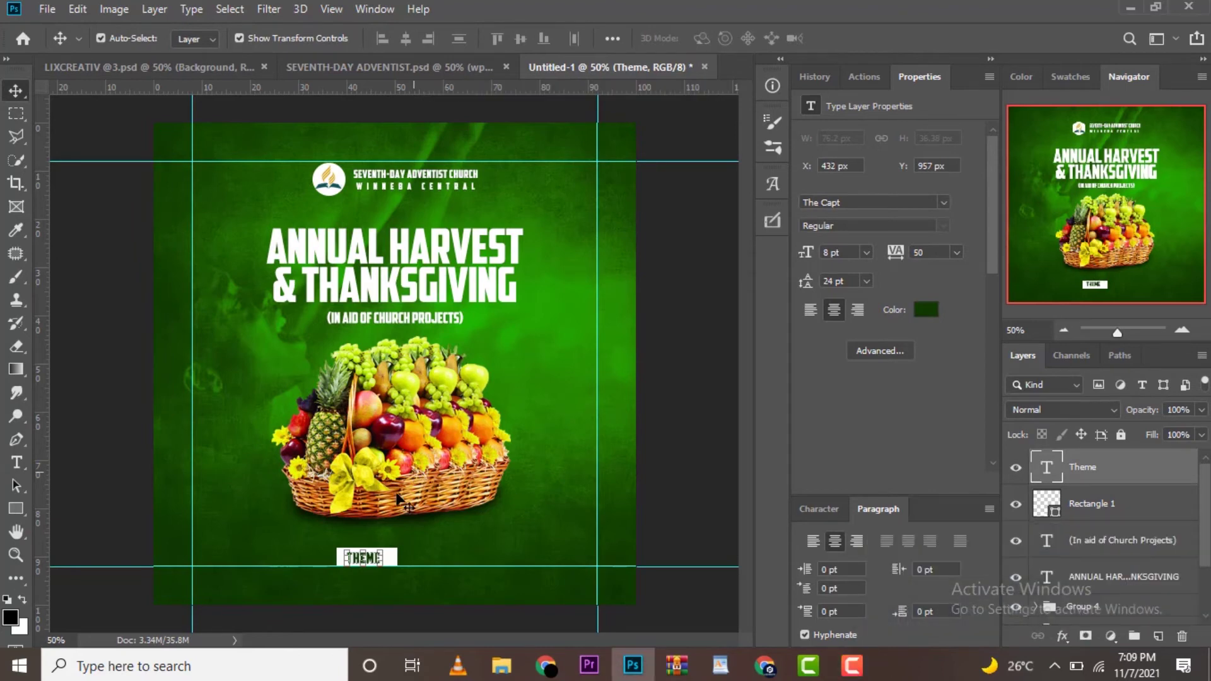
Narrow the white rectangle to 99 px and centre the label on it vertically and horizontally.
click(391, 559)
key(ctrl+t)
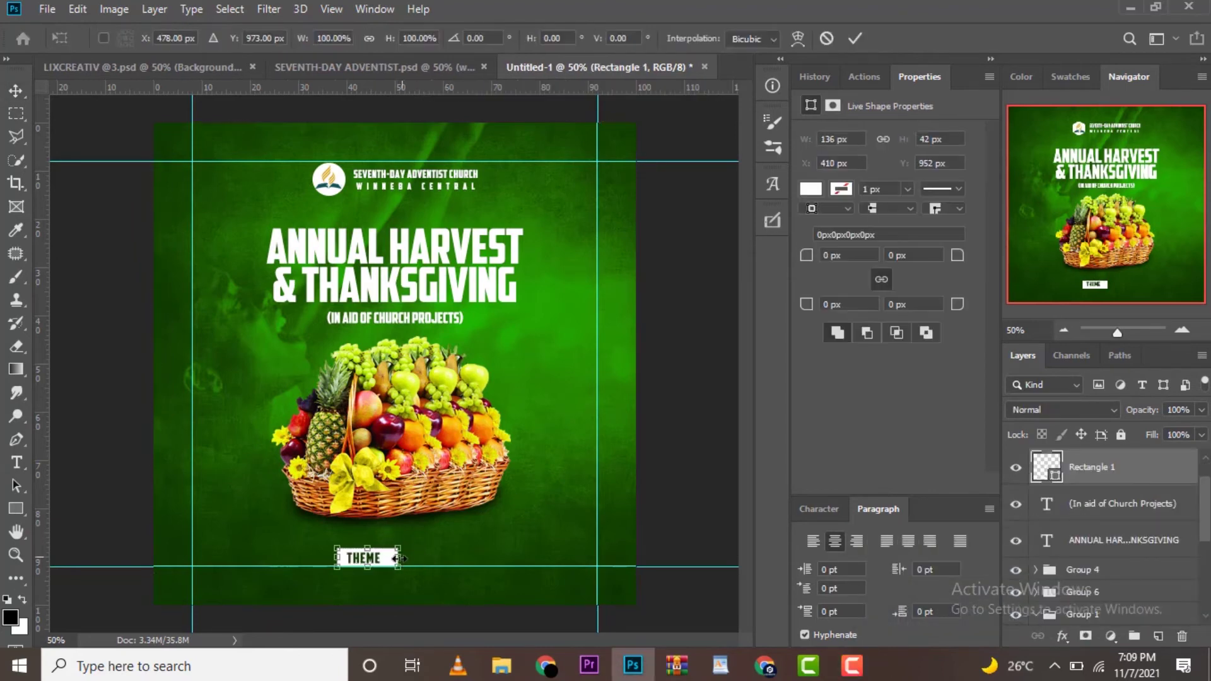
drag(397, 557, 388, 559)
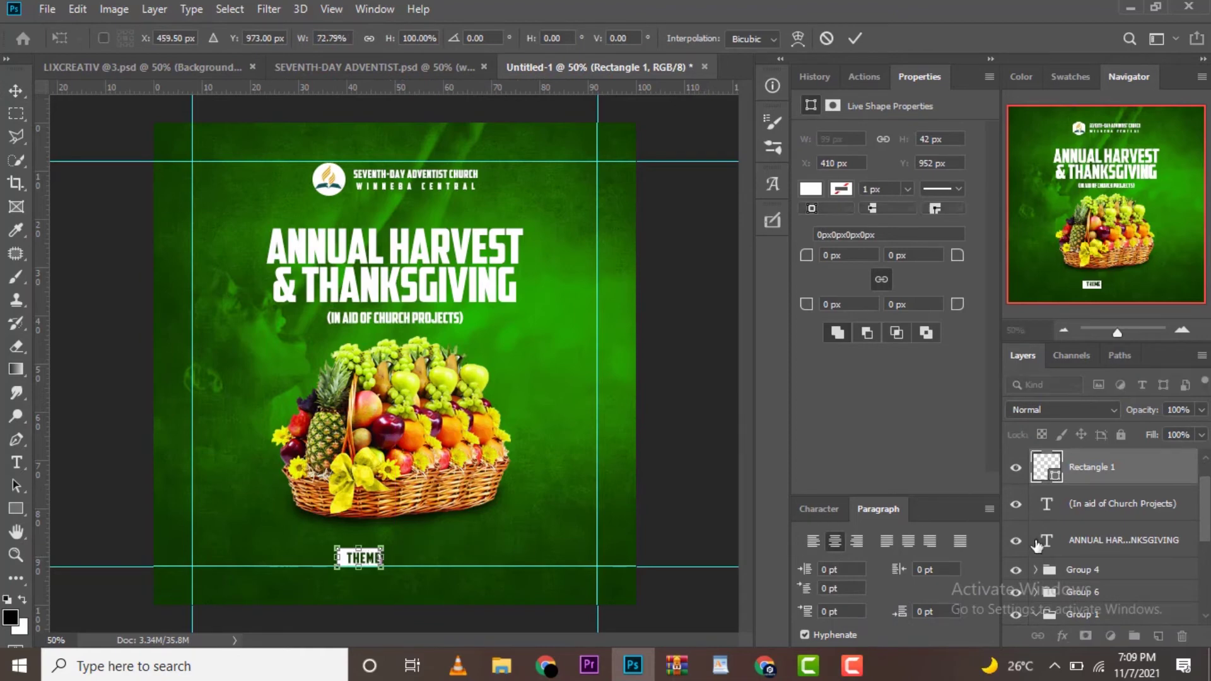
key(Return)
scroll(1110, 482, up, 1)
shift+click(1108, 480)
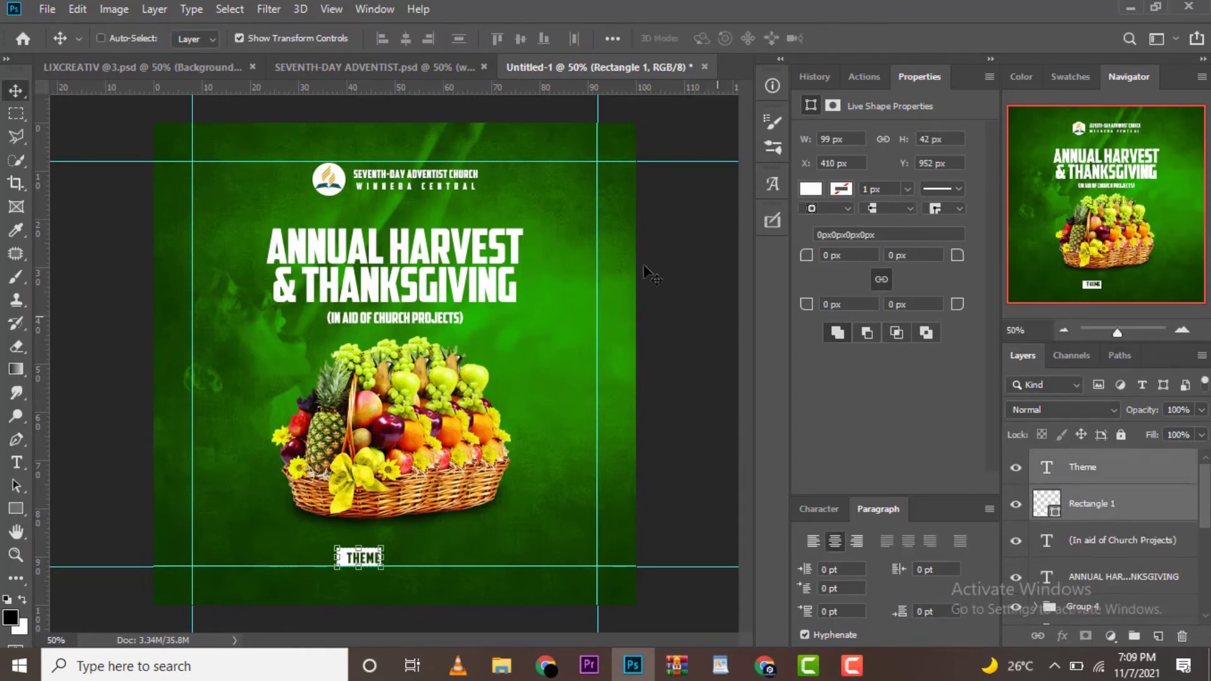
click(520, 39)
click(409, 39)
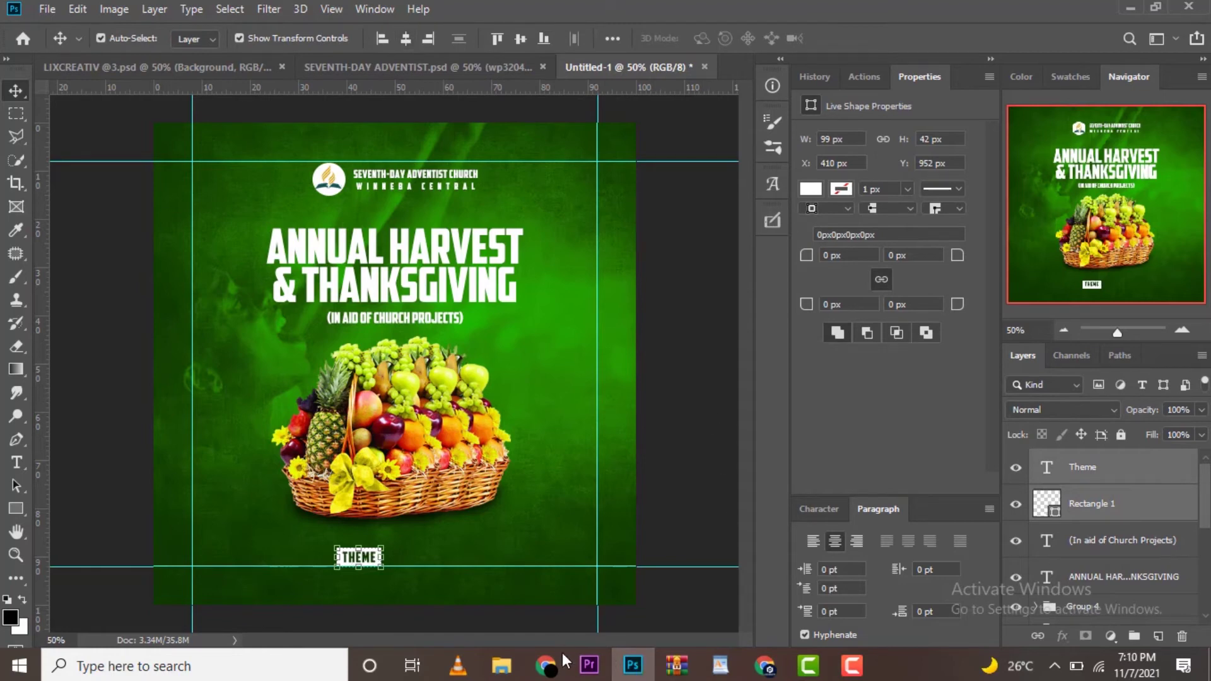
Select the scripture quote 'Thus far the LORD has helped us.' in WordPad.
click(725, 668)
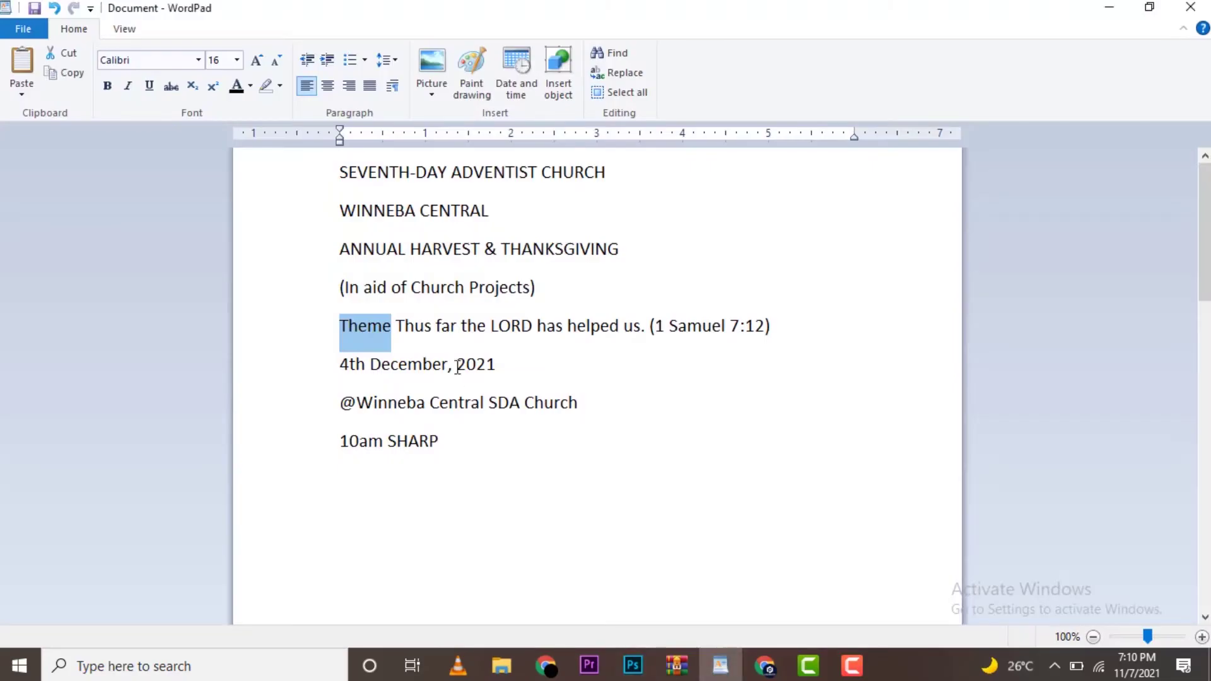
drag(397, 323, 637, 322)
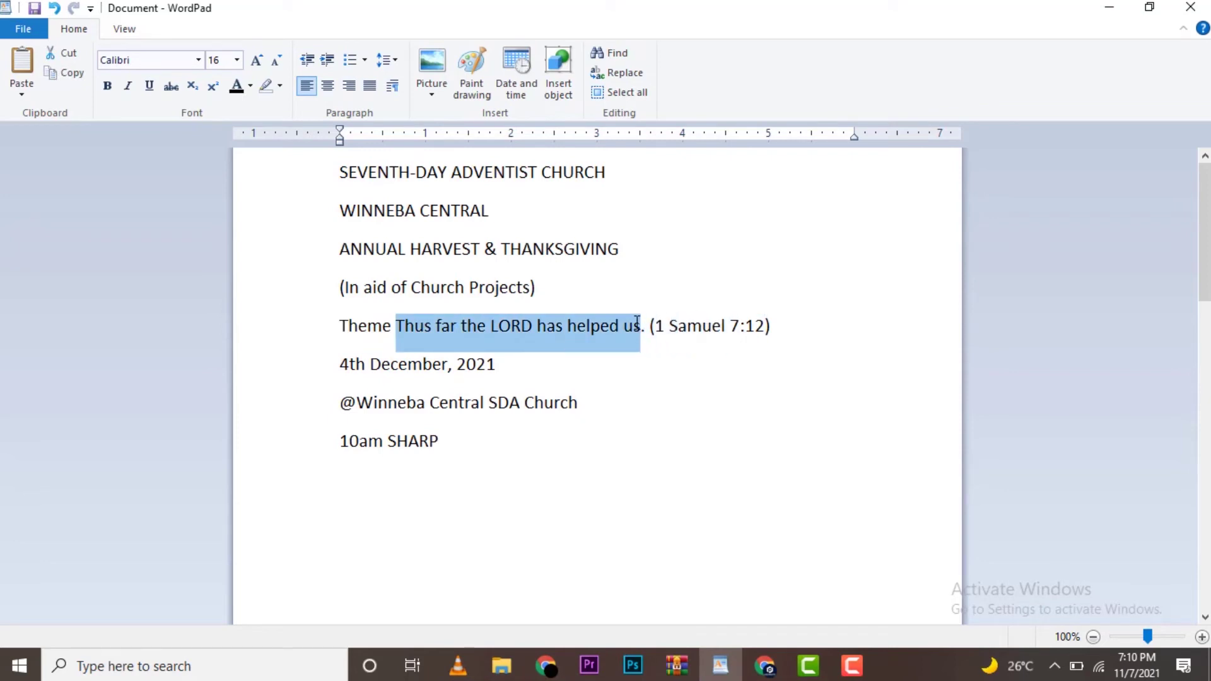
drag(645, 326, 413, 335)
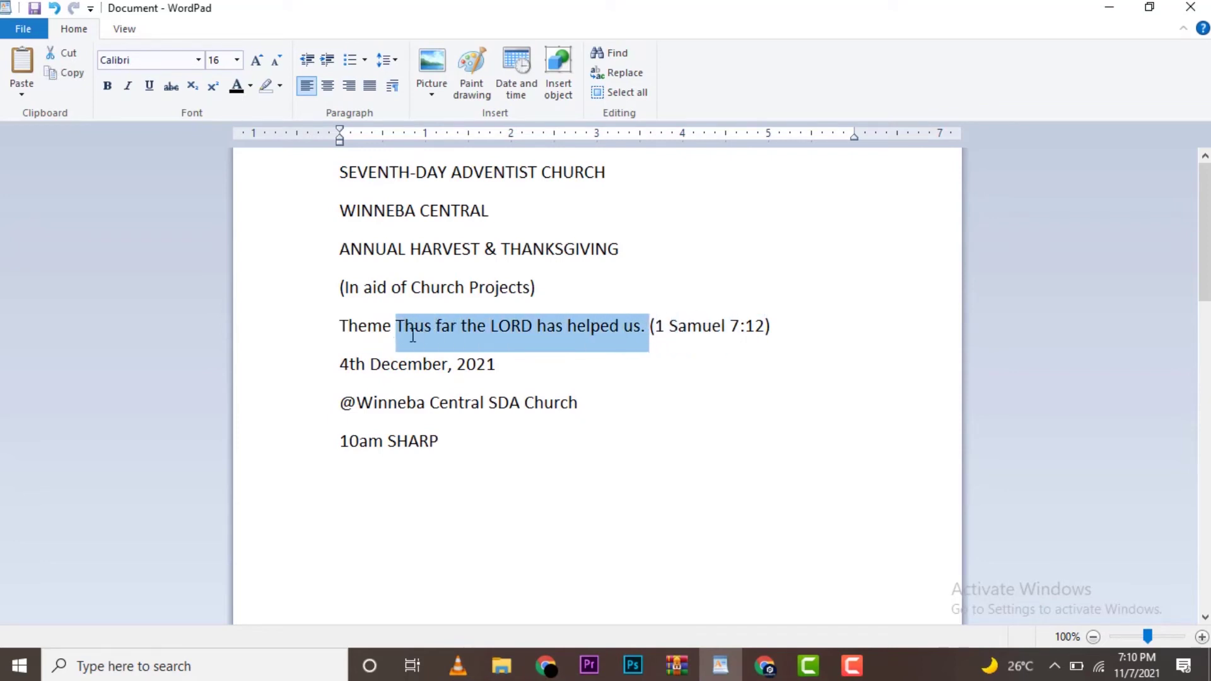
click(633, 666)
Paste the quote as a new text line beside the THEME label.
click(16, 462)
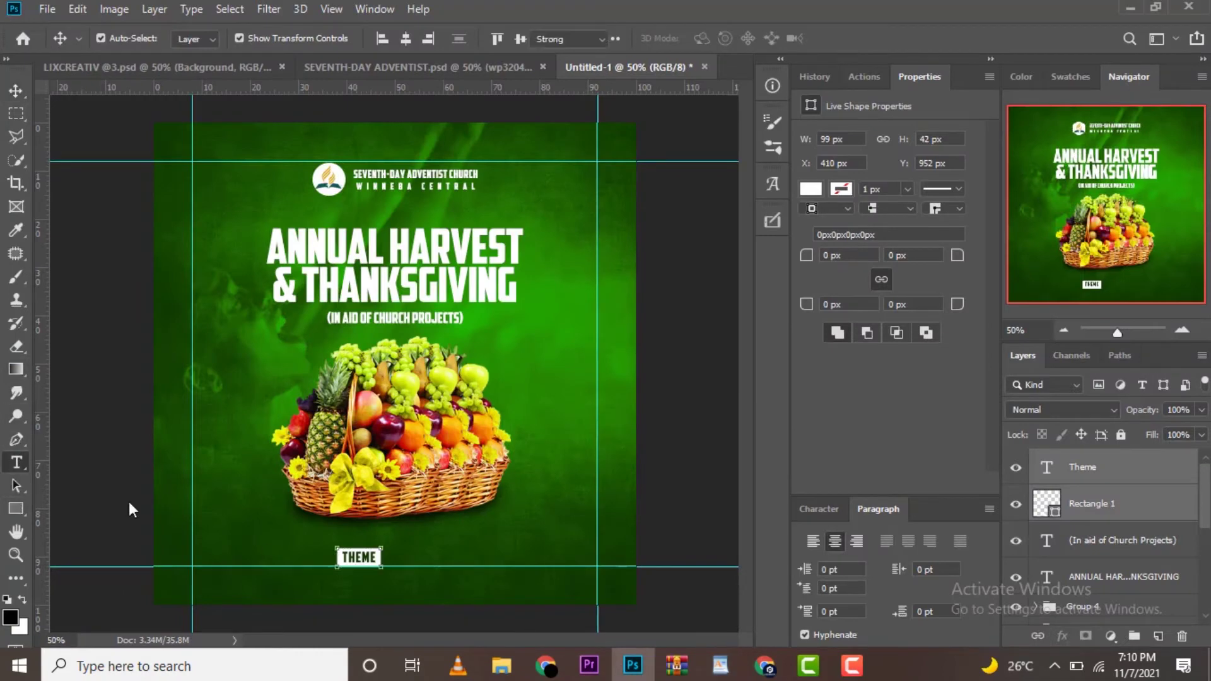
drag(365, 555, 401, 554)
click(402, 554)
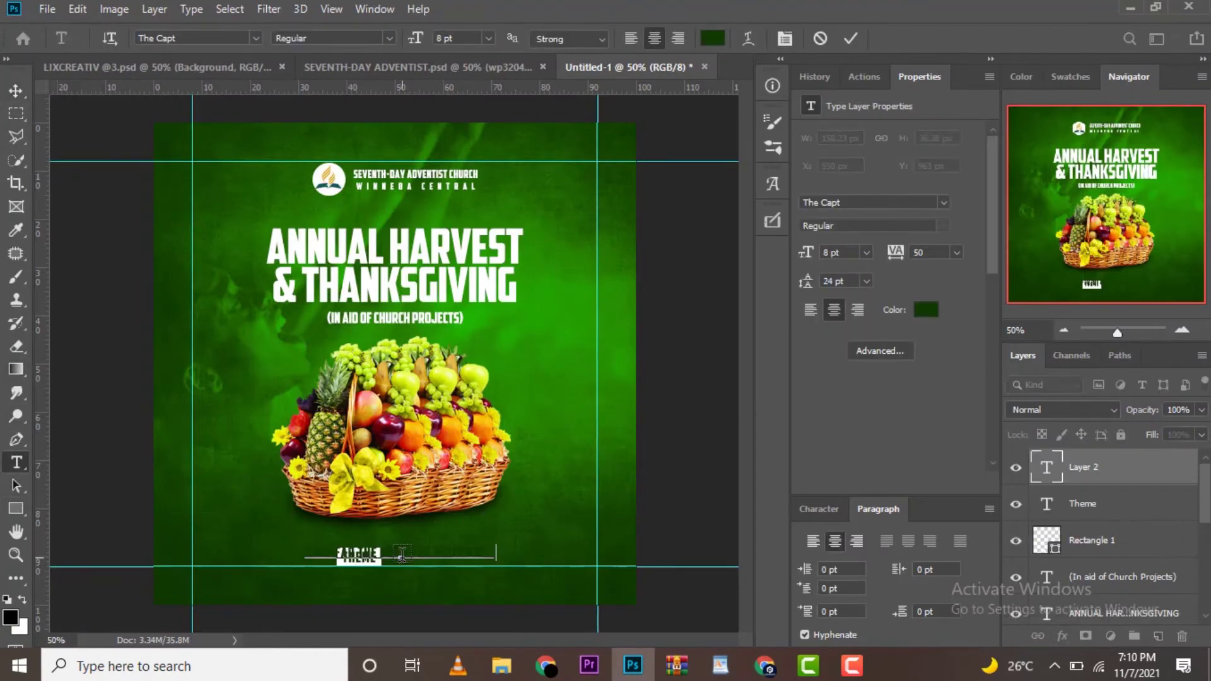
click(851, 38)
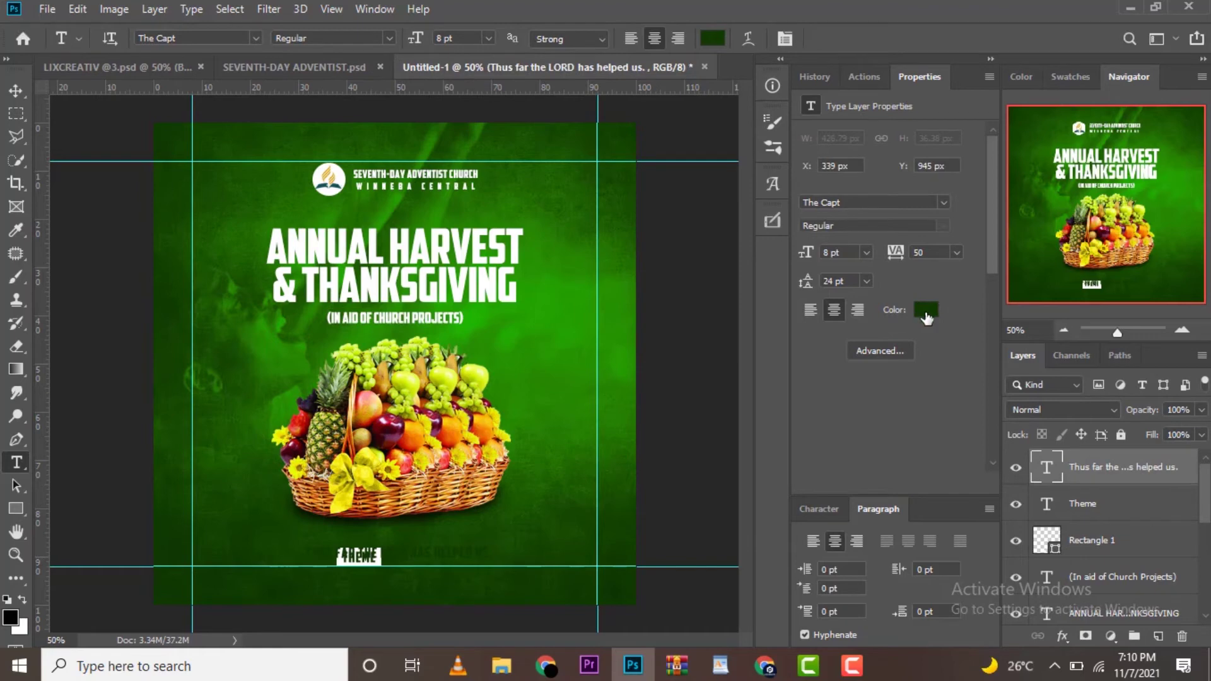
Make the quote text white (ffffff) at 6 pt.
click(925, 309)
text(ffffff)
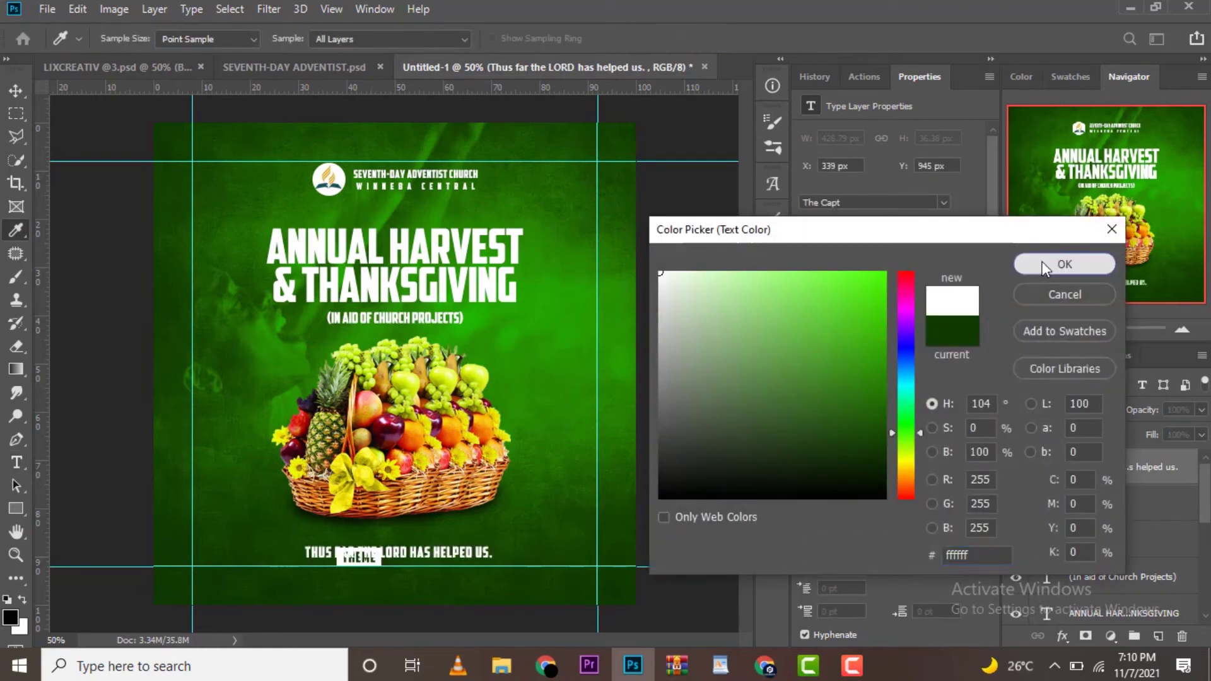
click(1041, 261)
click(866, 252)
click(845, 266)
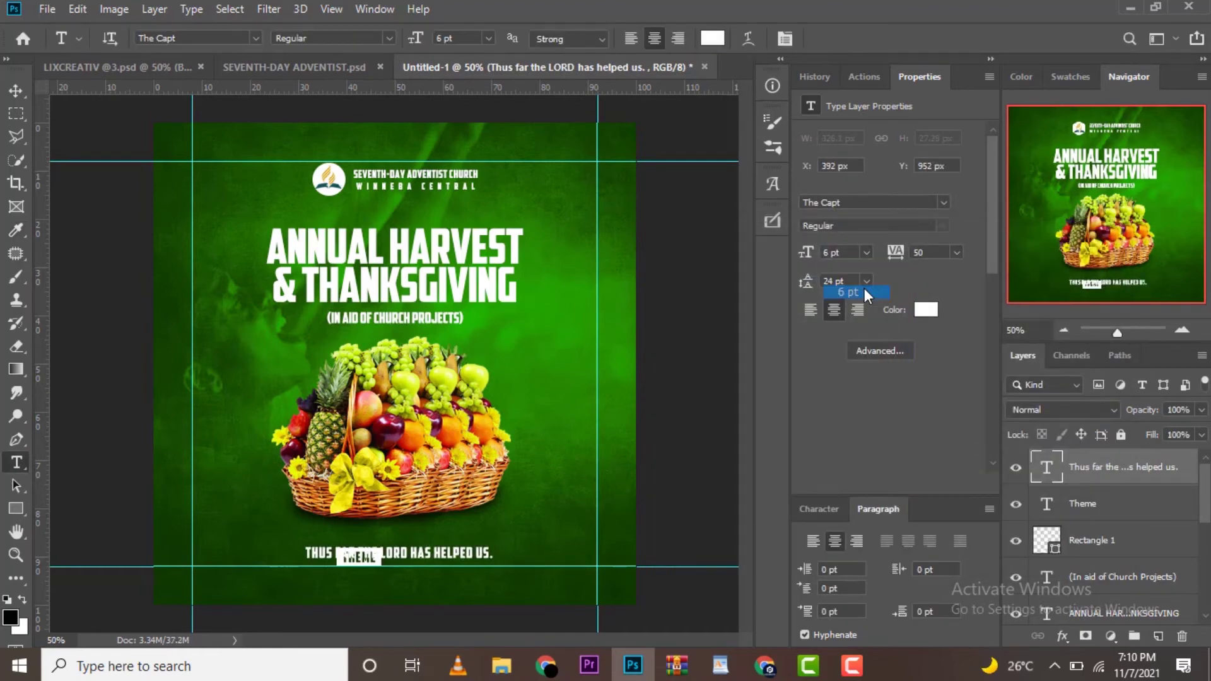
click(16, 91)
Nudge the quote right beside THEME and set its tracking to 10.
key(shift+Right)
key(shift+Right)
key(shift+Right)
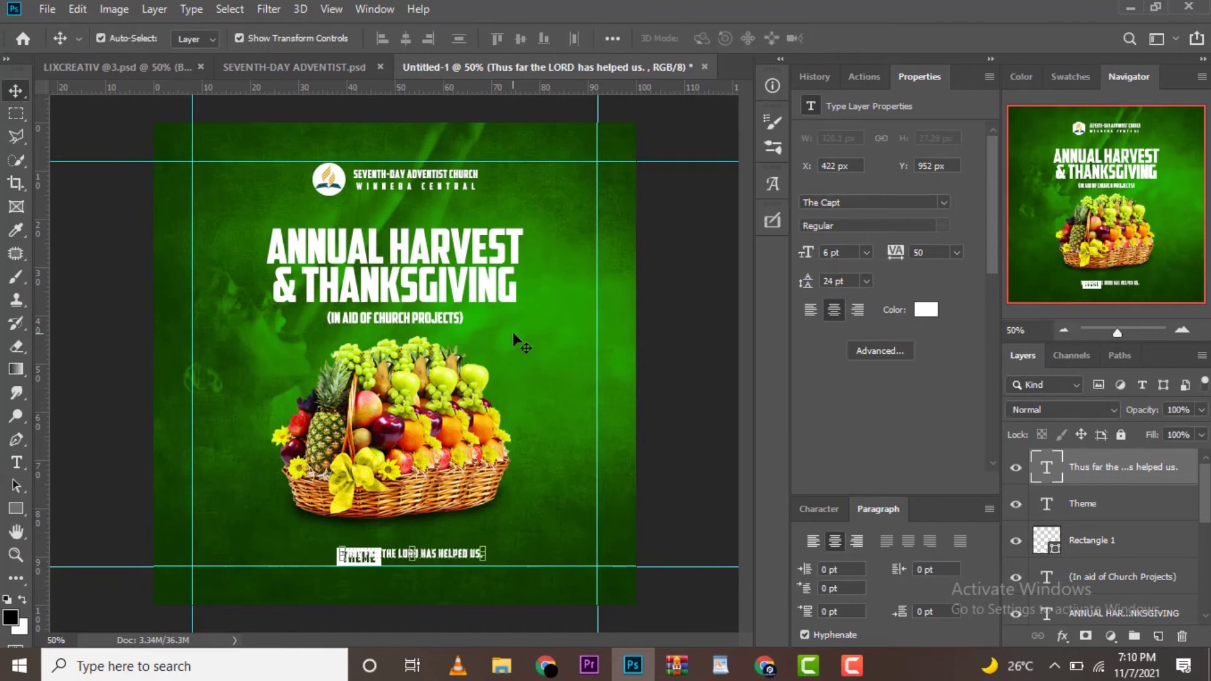
key(shift+Right)
key(shift+Right)
key(shift+Right)
key(shift+Right)
key(shift+Right)
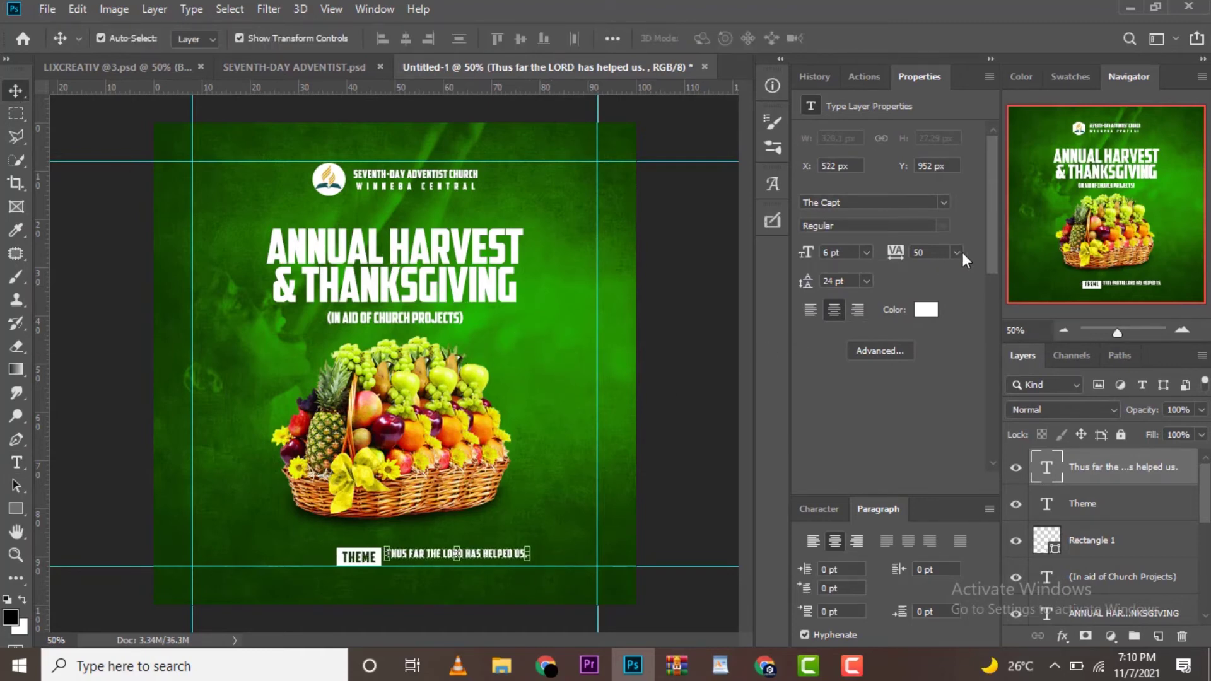
click(956, 252)
click(946, 309)
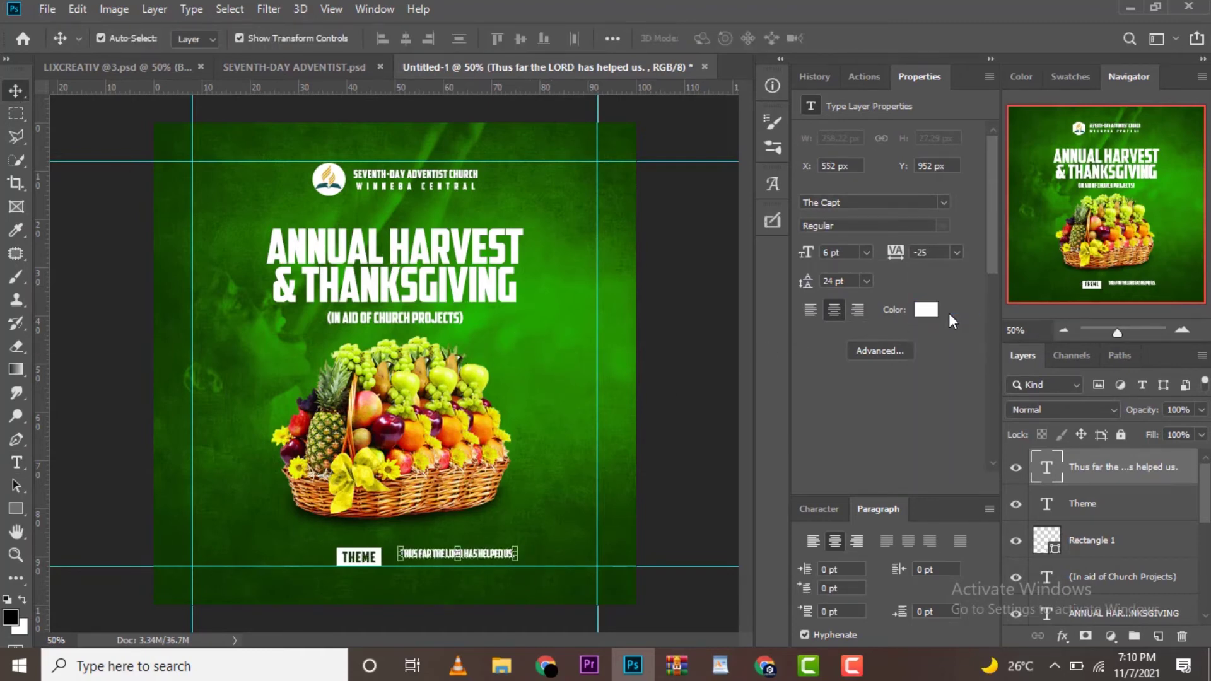
click(957, 253)
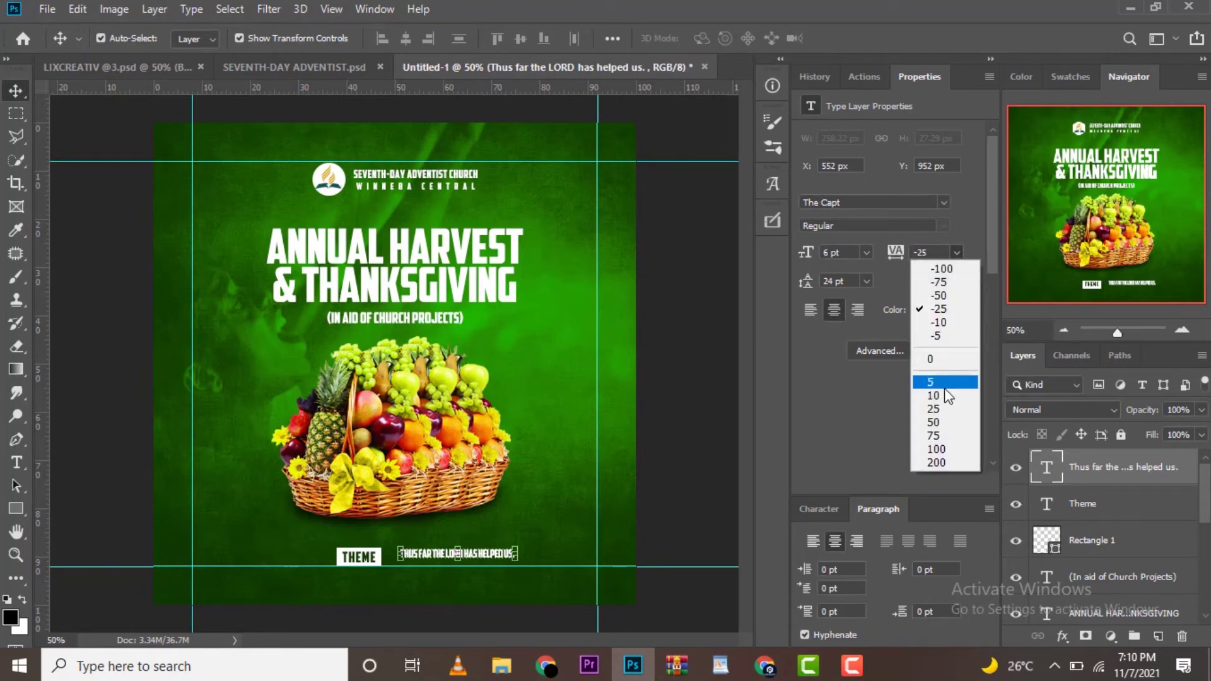
click(946, 365)
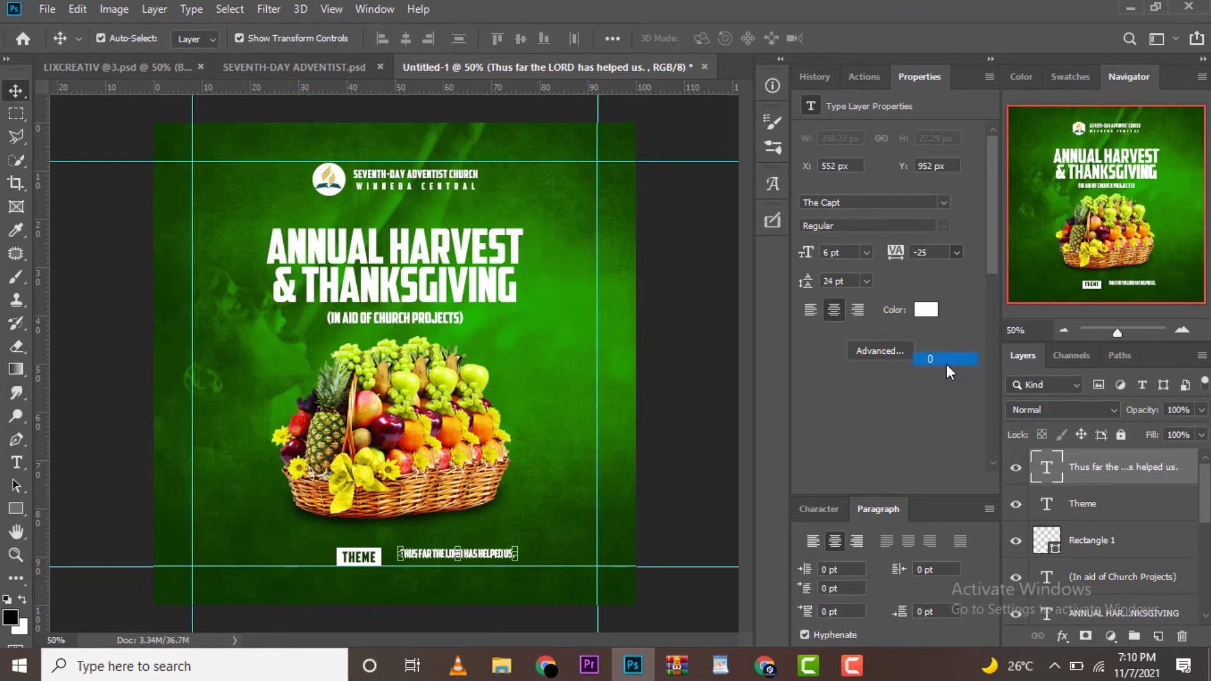
click(957, 252)
click(963, 393)
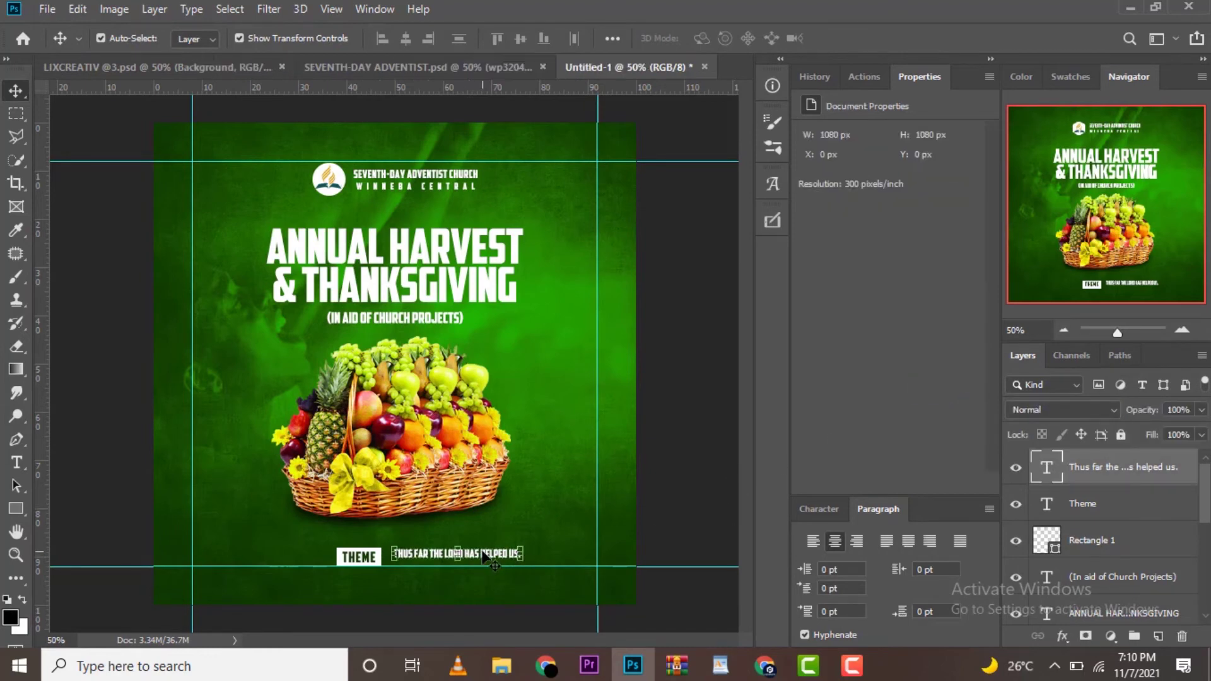
Fine-tune the quote's position right beside the THEME label.
drag(491, 555, 479, 559)
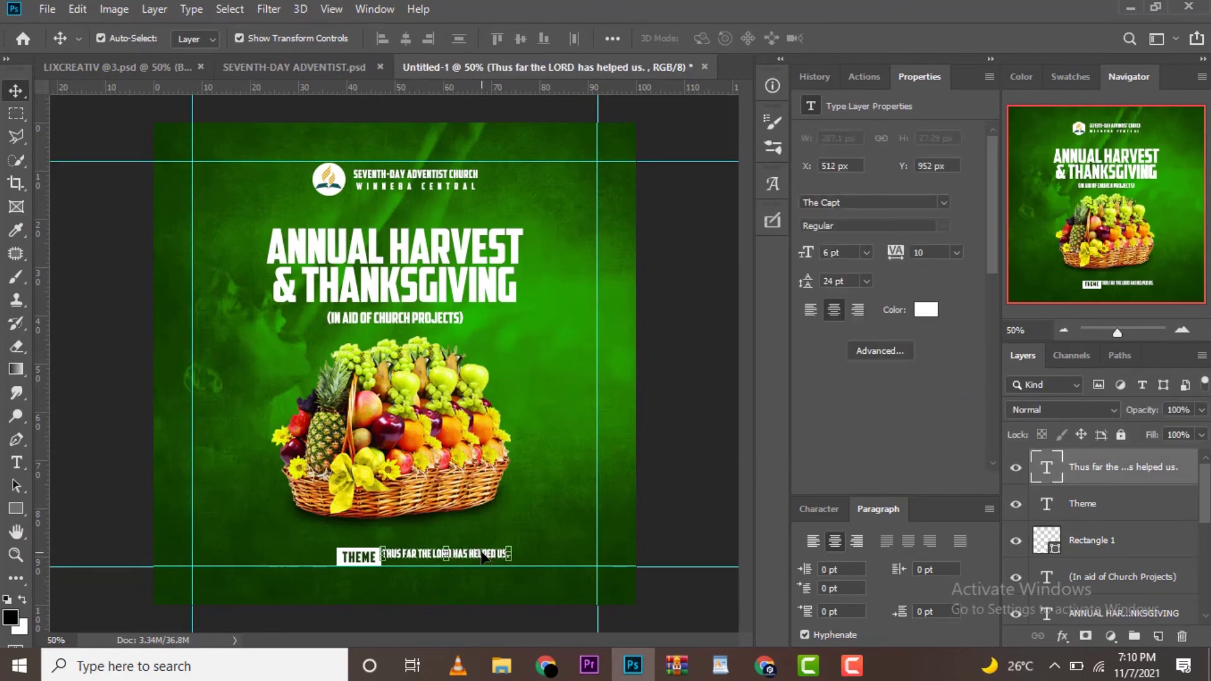
click(536, 544)
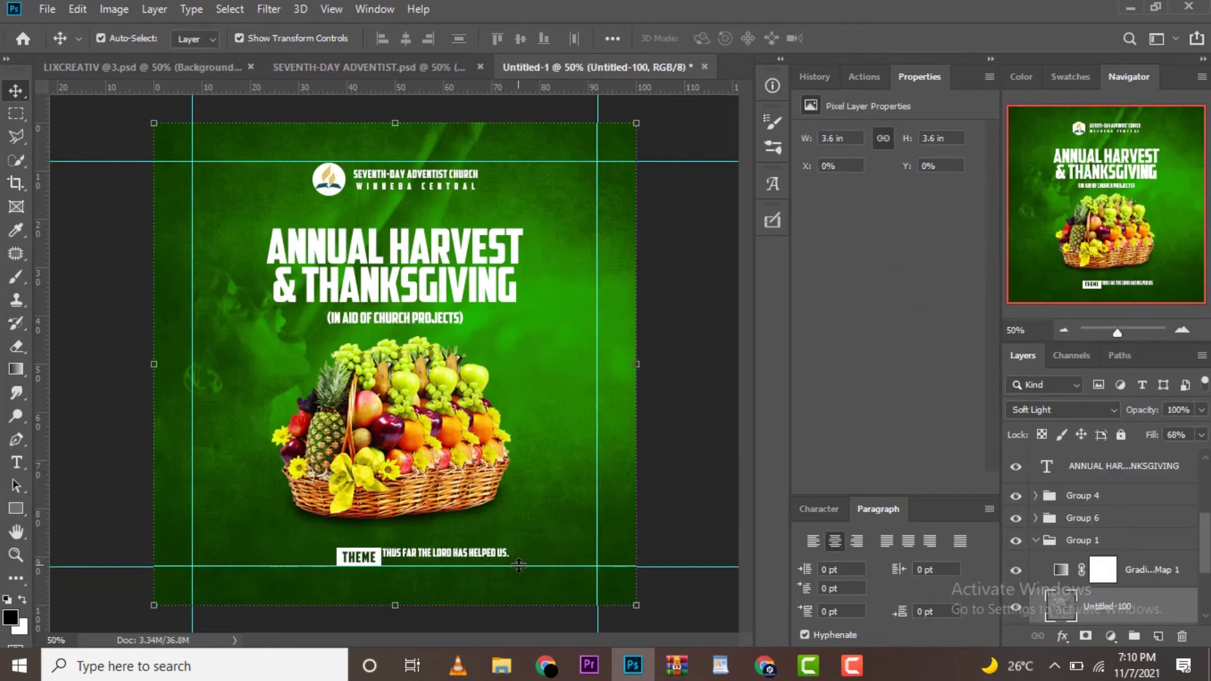
drag(505, 554, 507, 554)
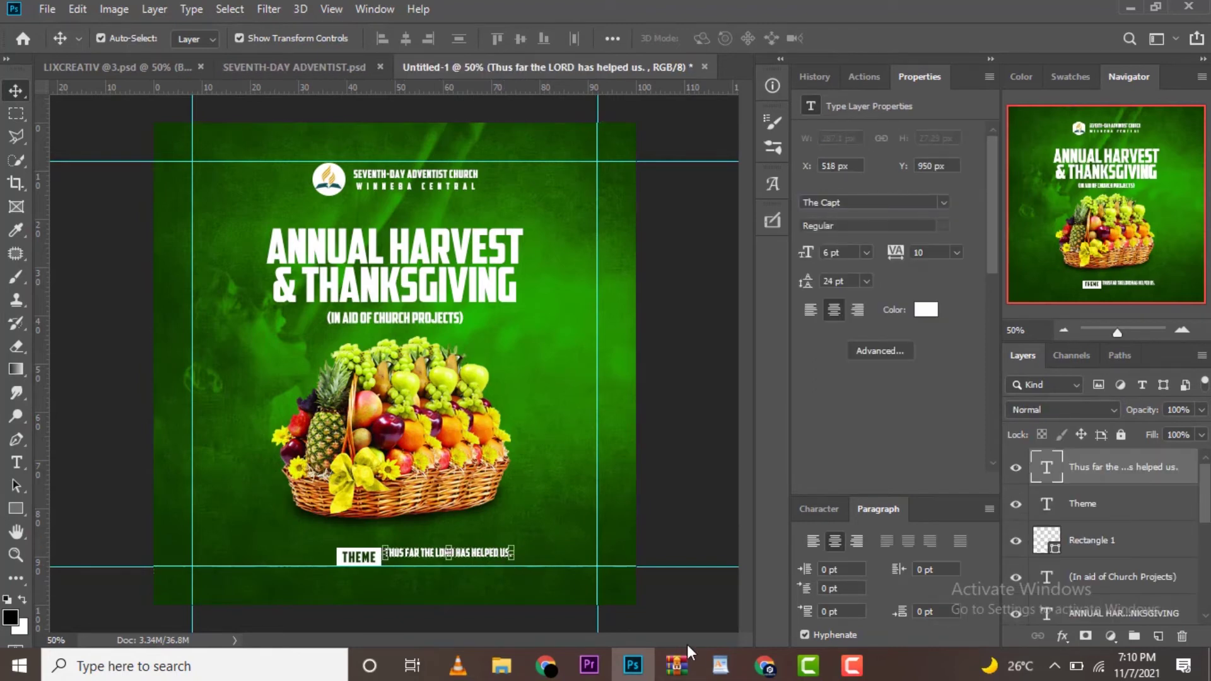
click(719, 665)
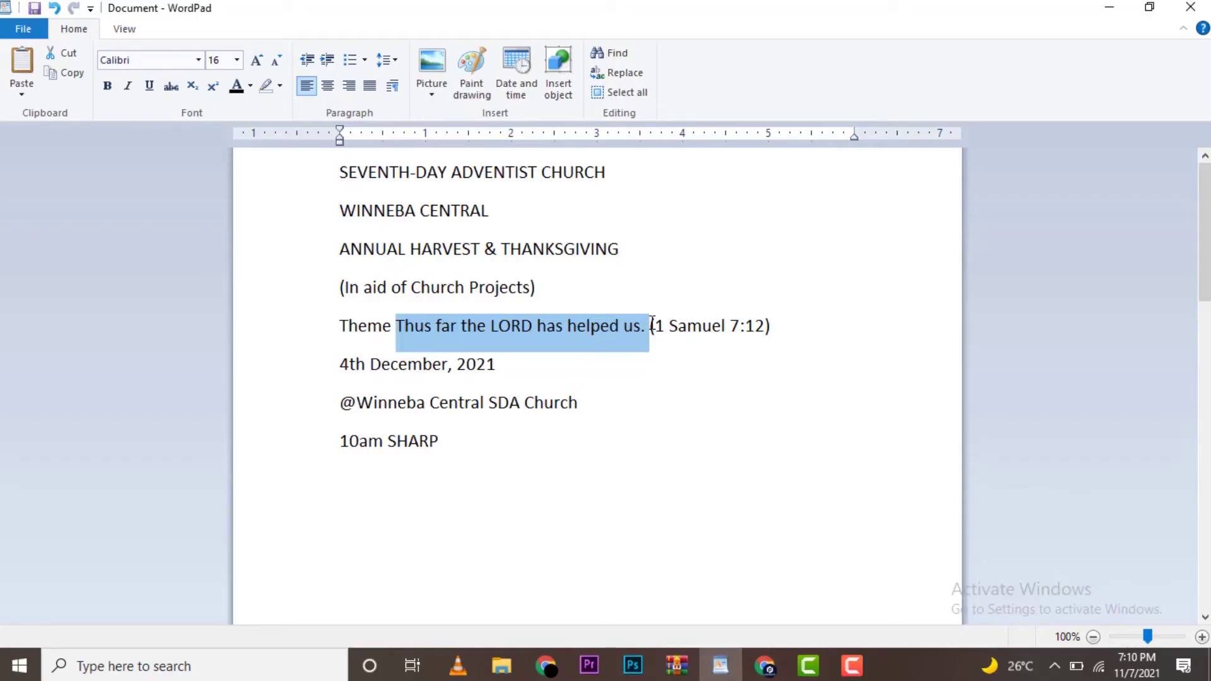
Paste the reference '(1 Samuel 7:12)' from WordPad as a new text line below the quote.
drag(651, 325, 781, 337)
key(ctrl+c)
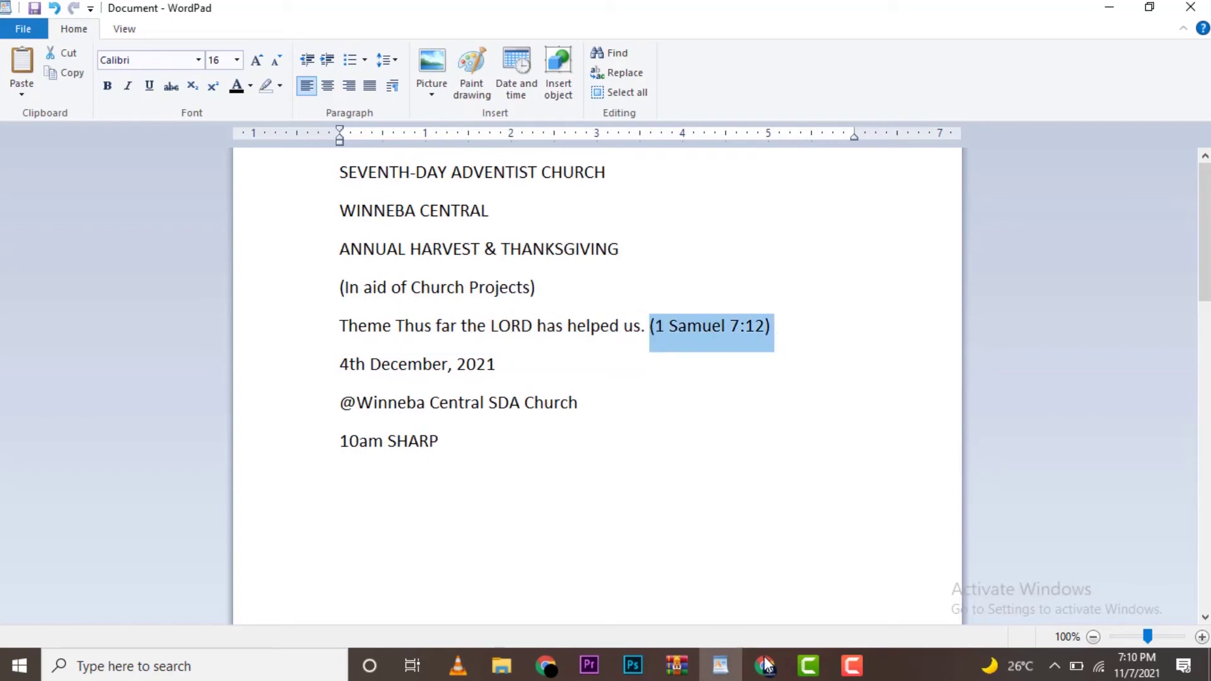
click(632, 665)
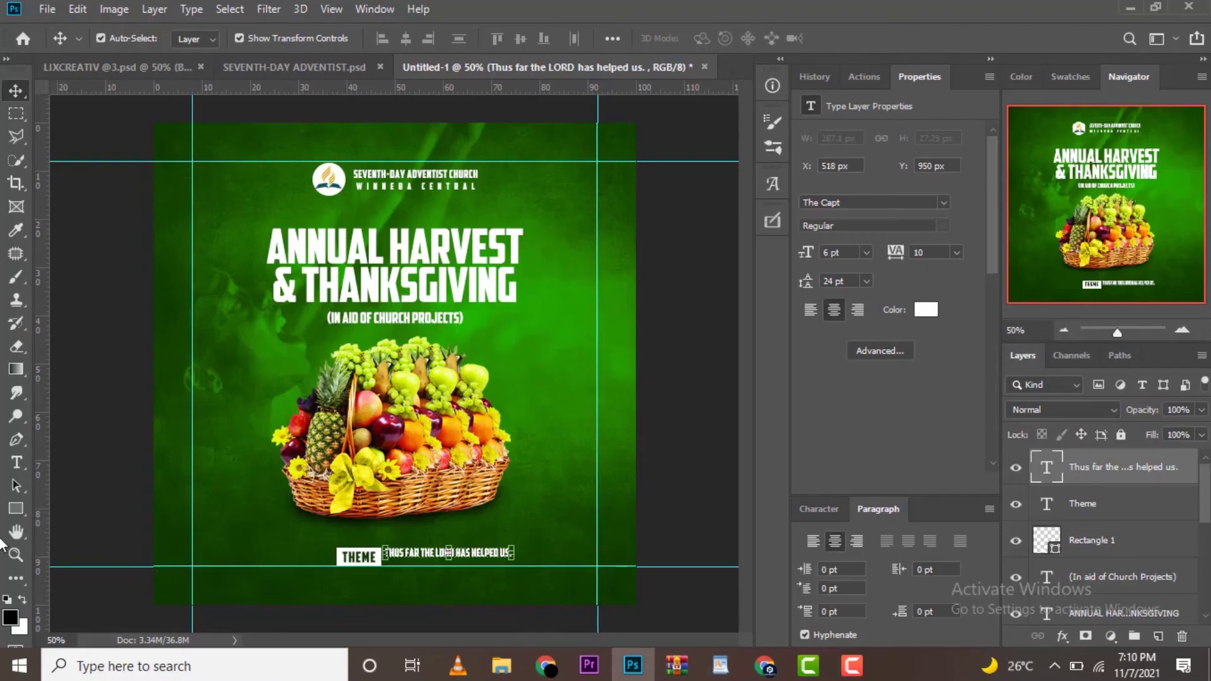
click(16, 462)
click(392, 585)
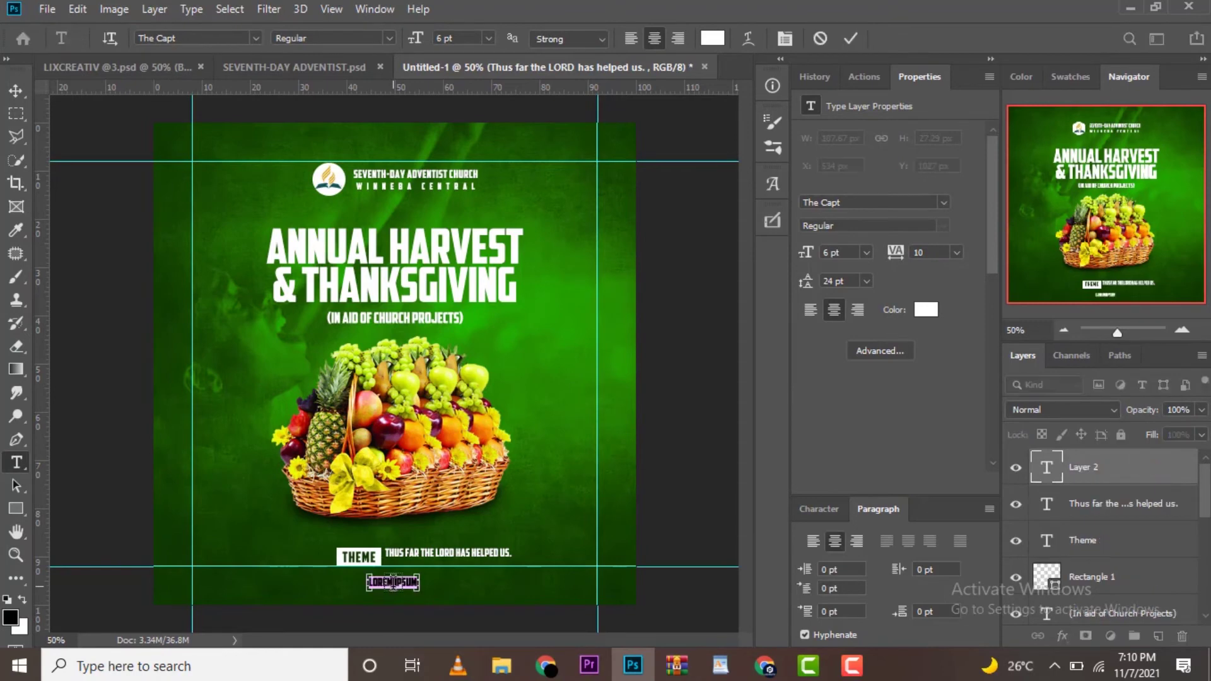
key(ctrl+v)
click(851, 39)
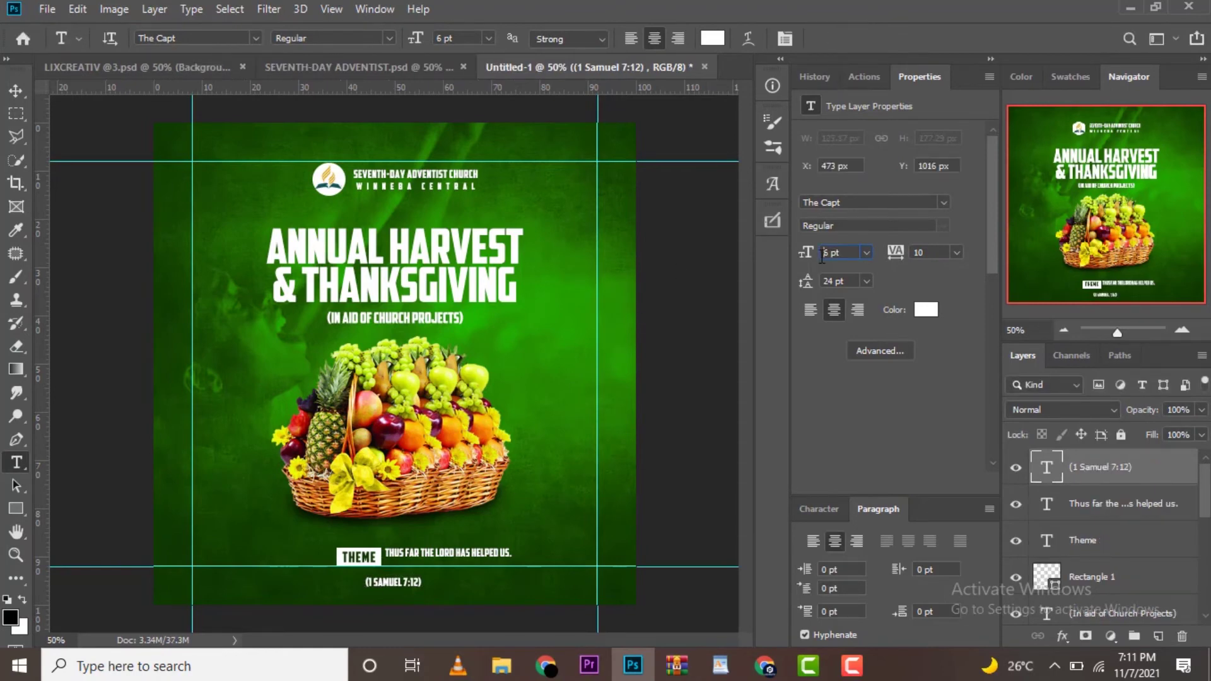
Set the reference's font size to 4 pt.
text(5)
key(Tab)
click(849, 250)
key(Tab)
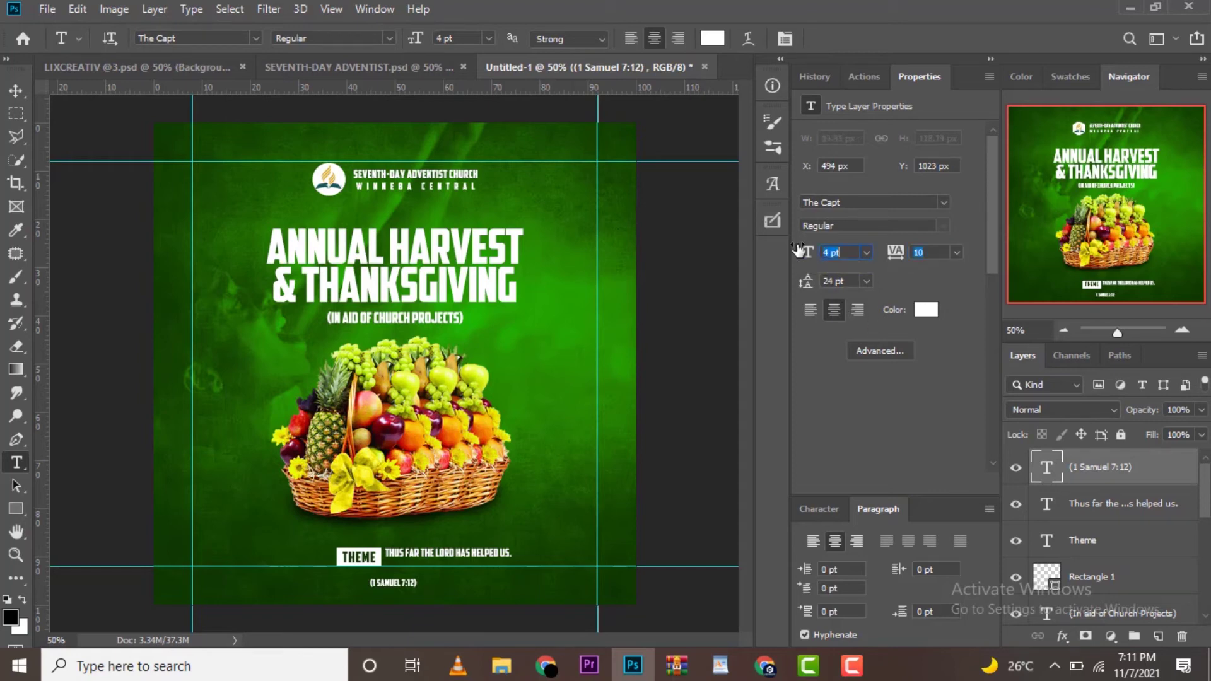
Nudge the reference with arrow keys until it sits just under the quote.
key(v)
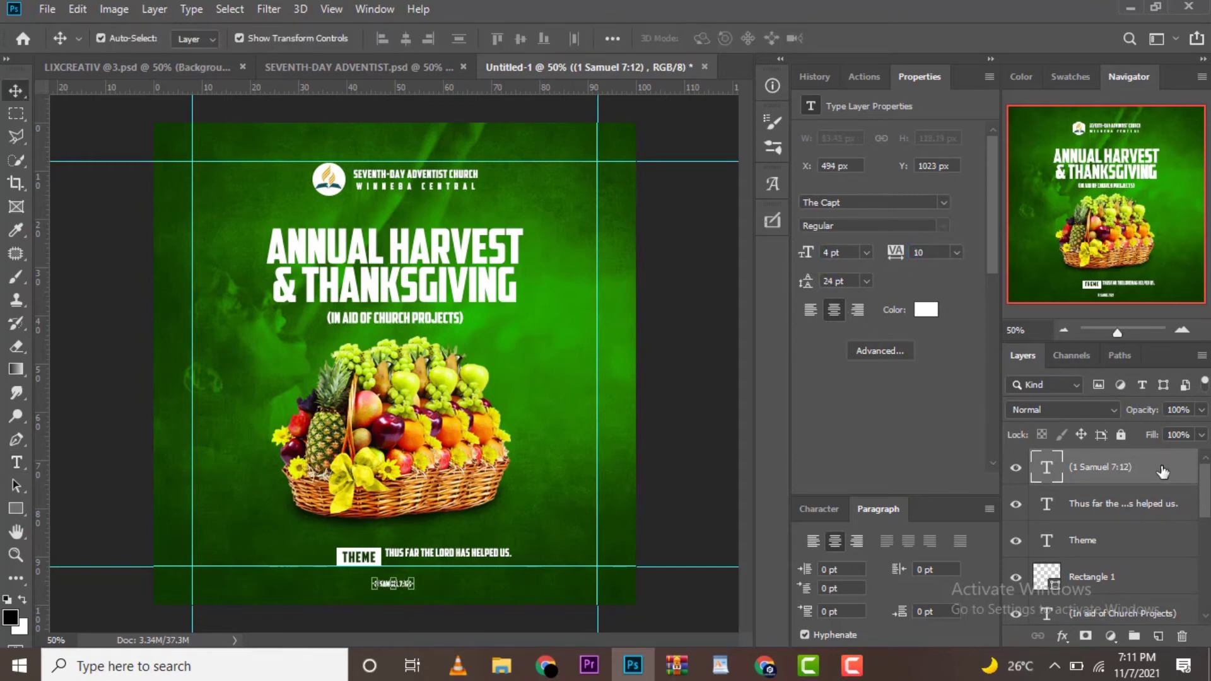
key(shift+Up)
key(shift+Up)
key(shift+Up)
key(shift+Up)
key(shift+Up)
key(shift+Right)
key(shift+Right)
key(shift+Right)
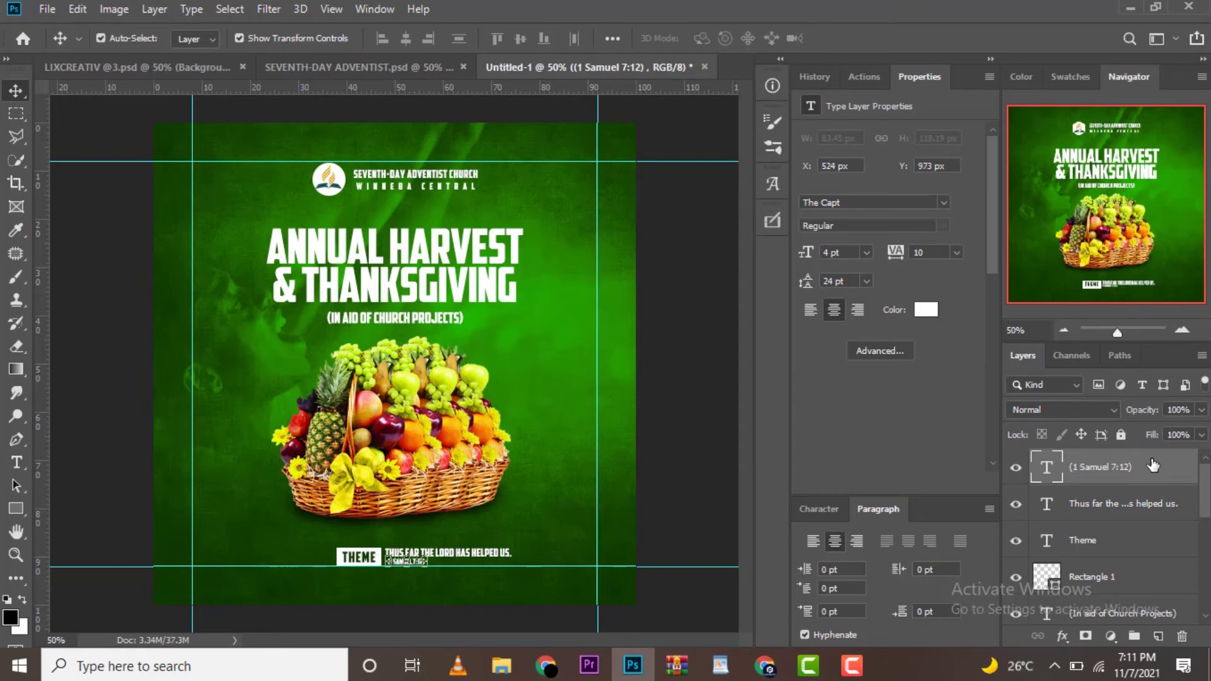
key(Down)
key(Down)
shift+click(1127, 504)
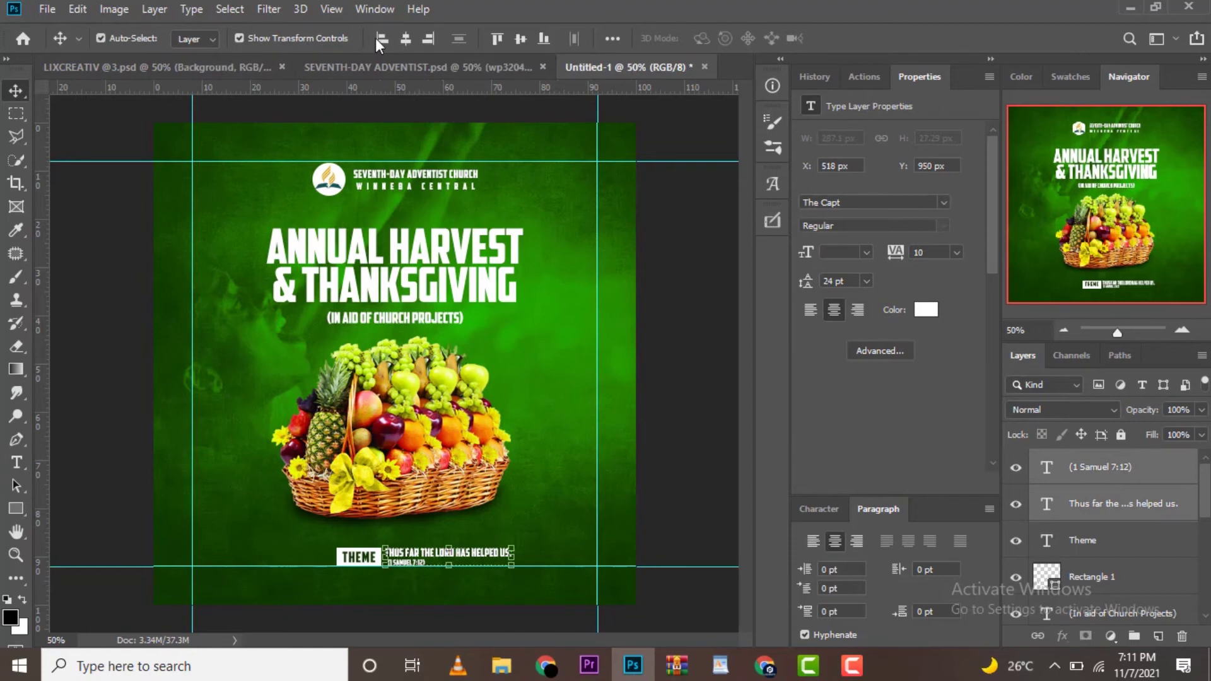
Lower the bottom guide slightly and resize the reference to 4.5 pt.
click(668, 493)
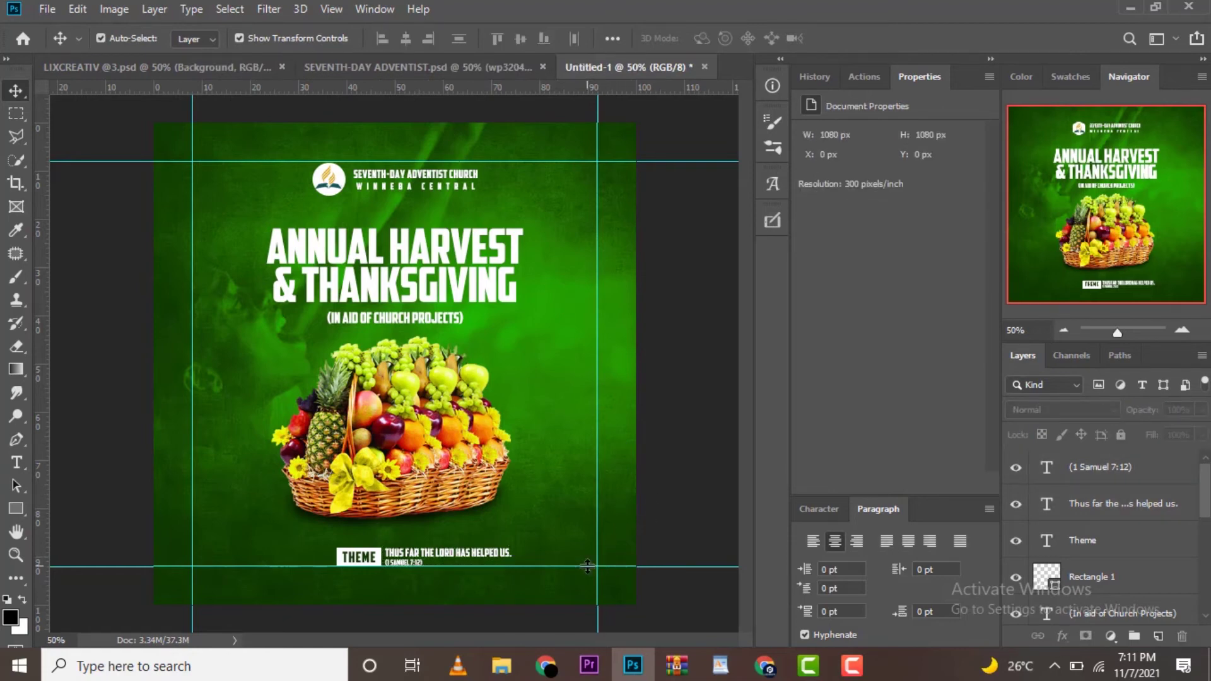
drag(587, 566, 588, 571)
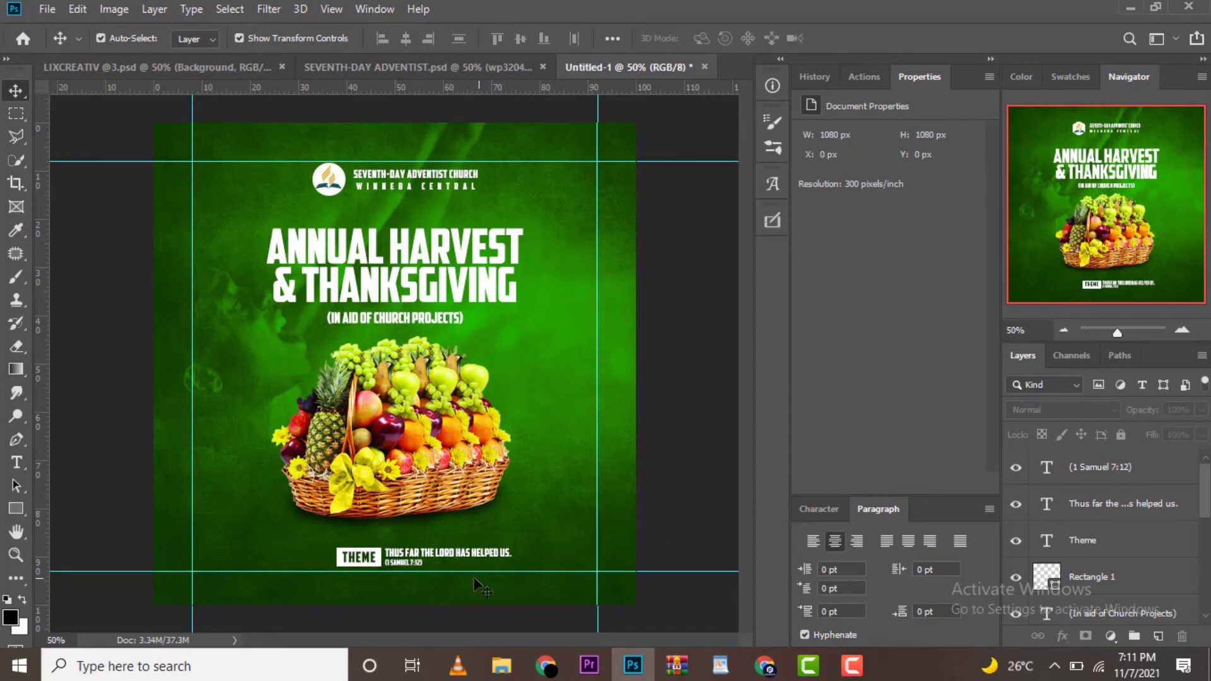
click(406, 565)
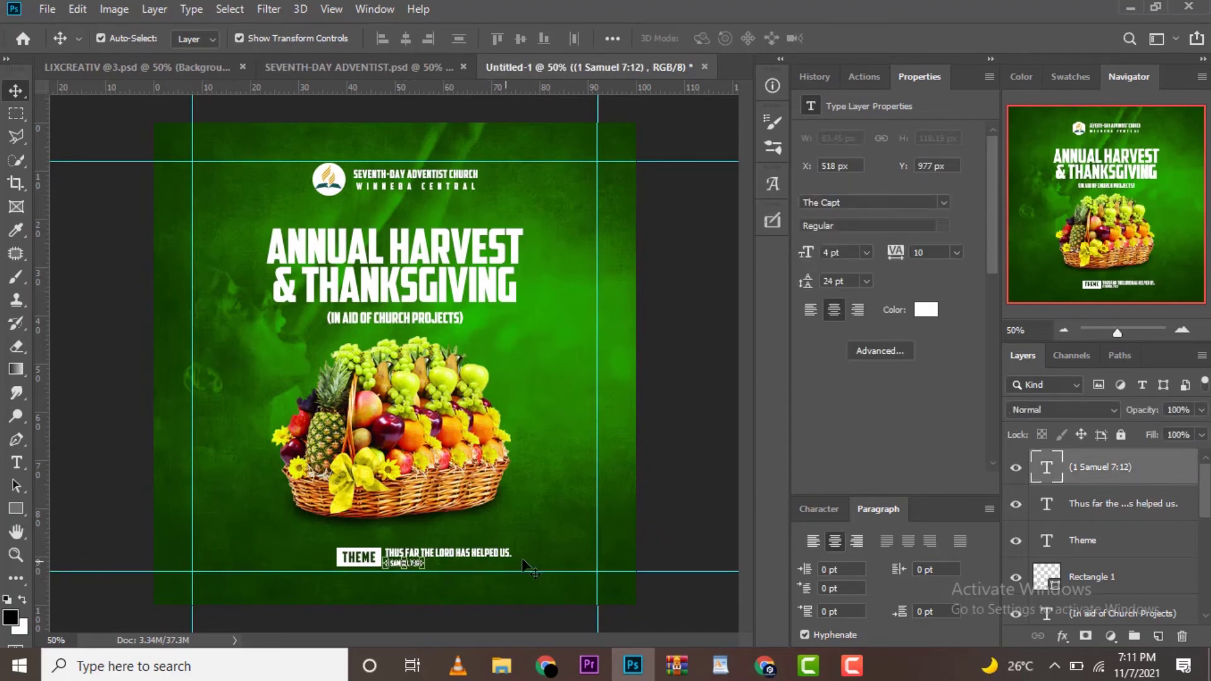
click(807, 252)
text(5)
text(.)
key(Return)
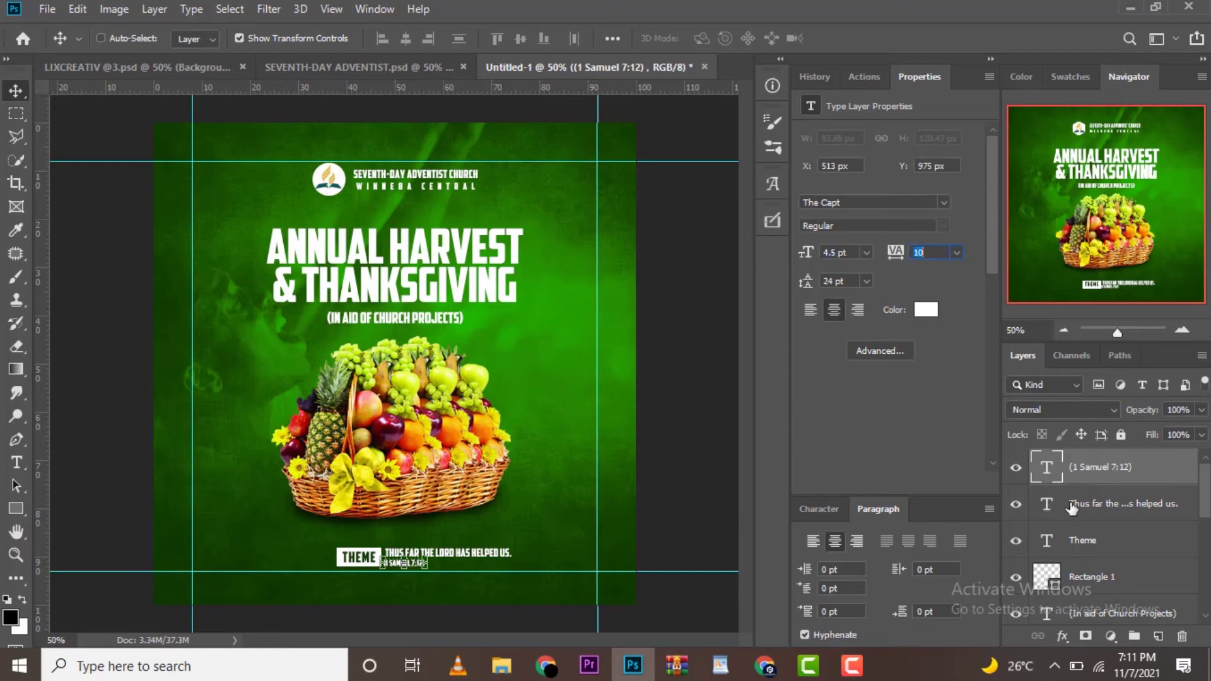
Left-align the reference with the scripture quote.
ctrl+click(1070, 508)
click(389, 47)
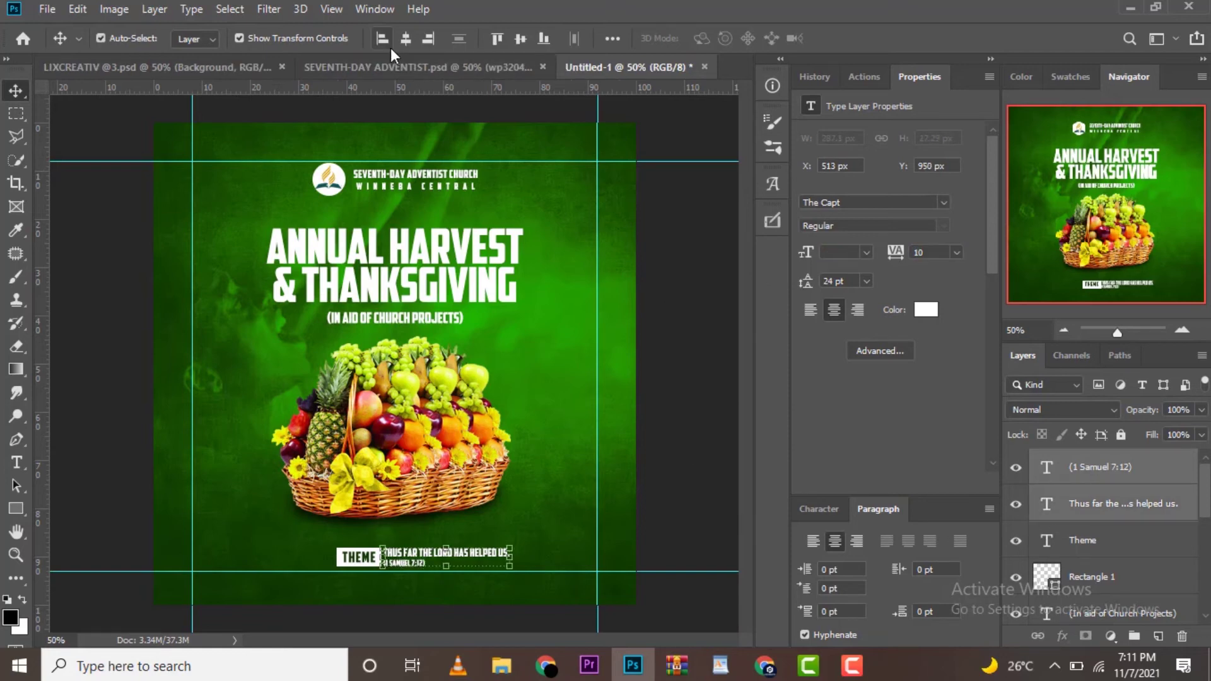
click(1151, 555)
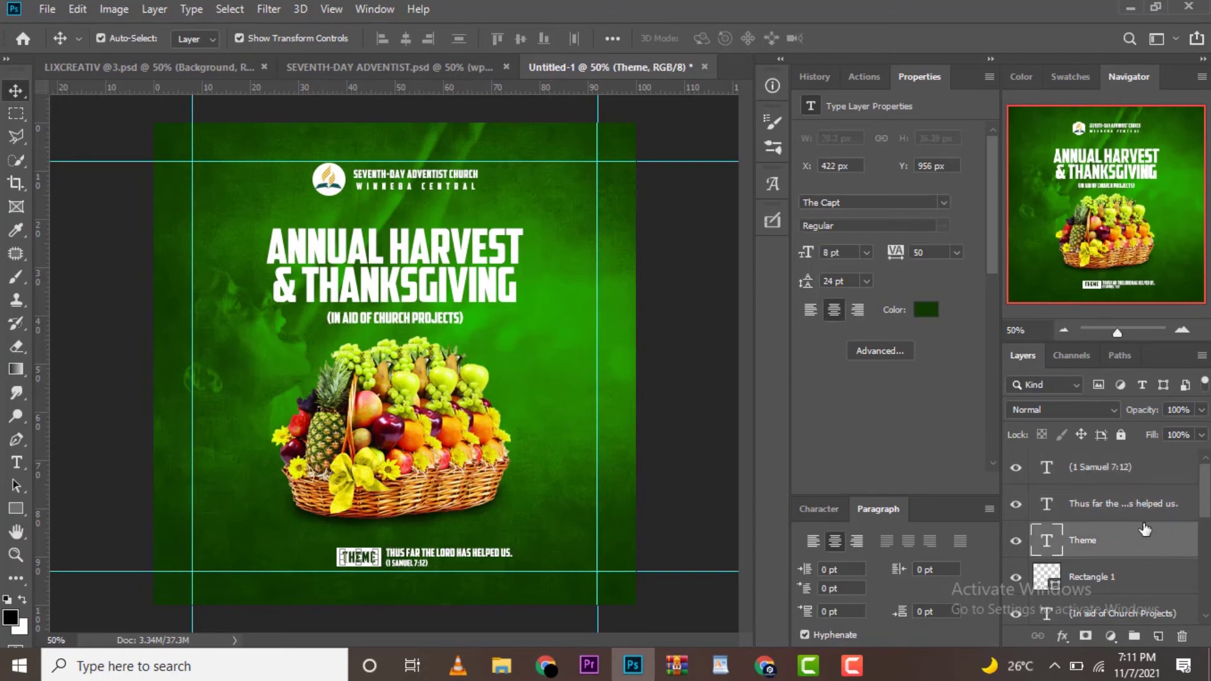
click(720, 665)
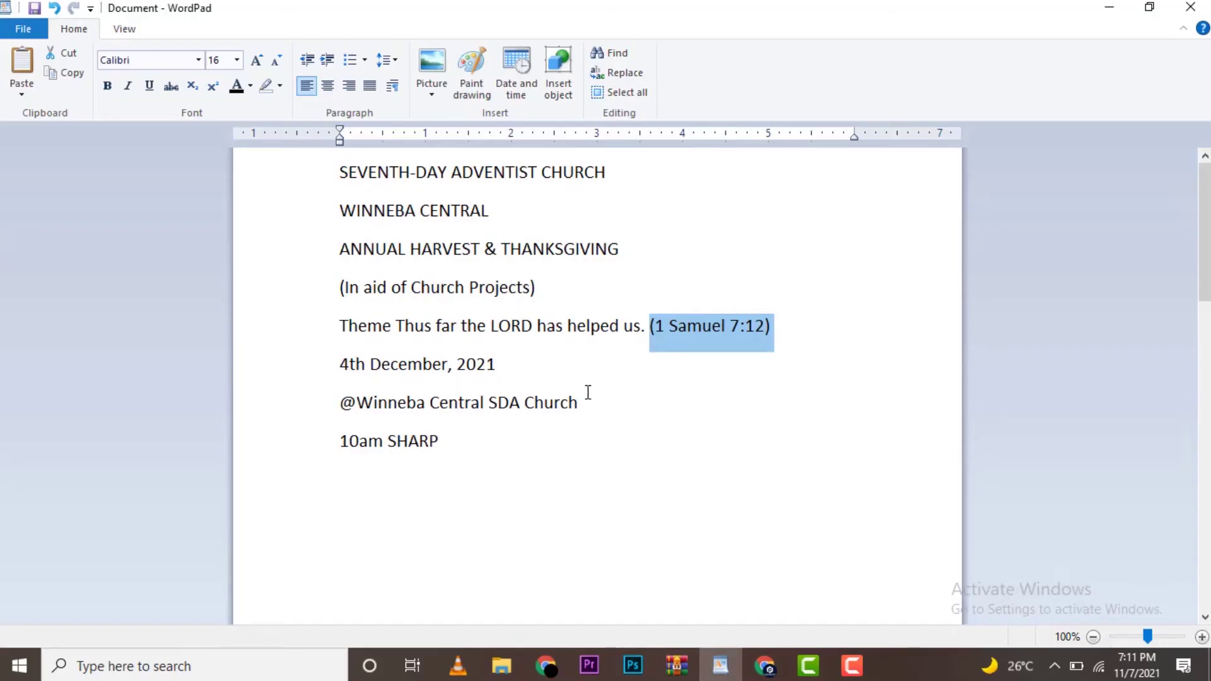
drag(342, 366, 480, 366)
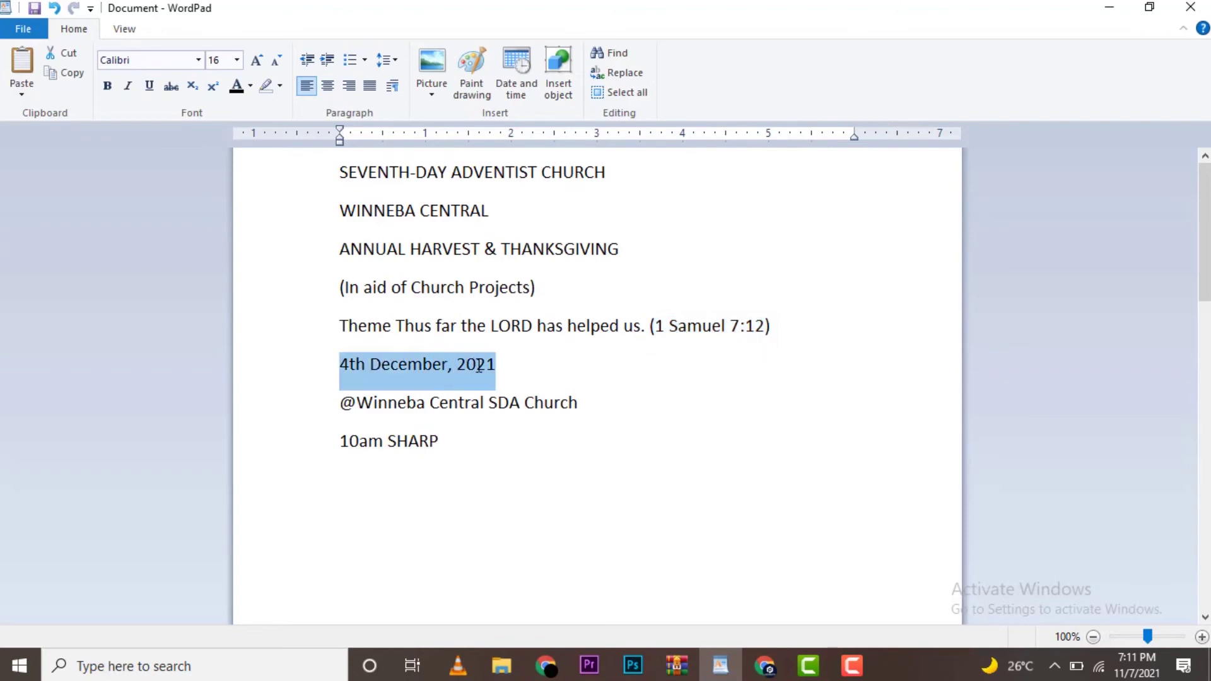
click(632, 665)
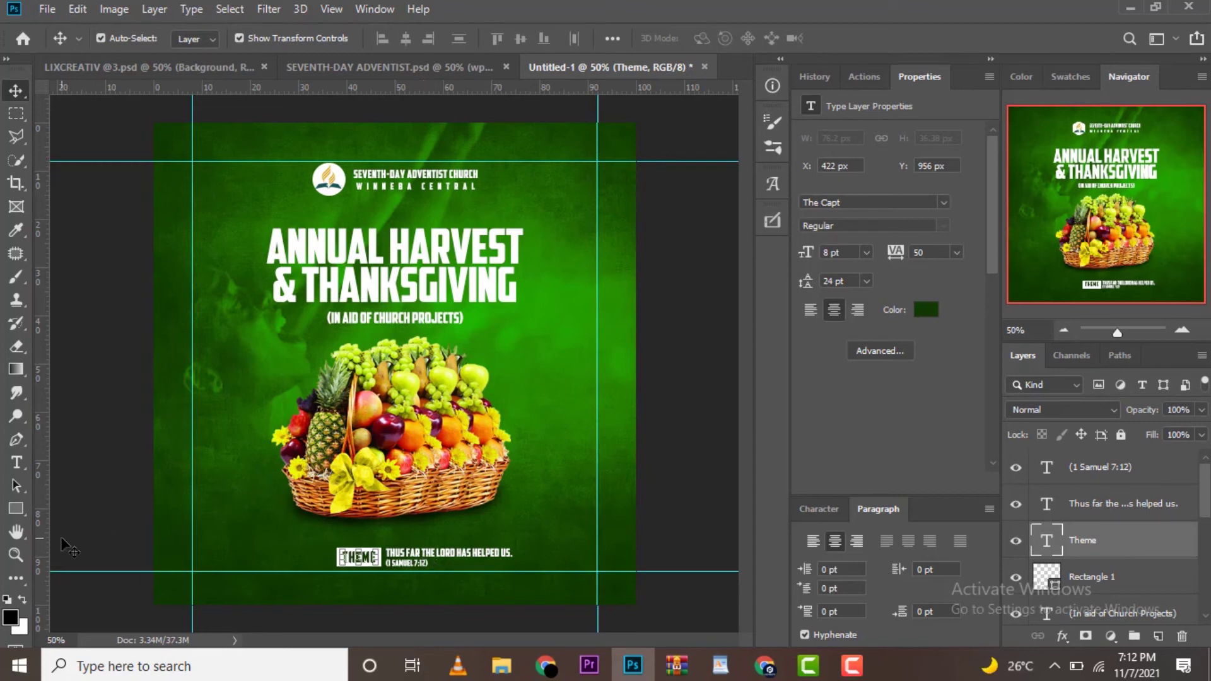
Duplicate the theme text into an 8 pt '4TH DECEMBER, 2021' date line, nudged left.
drag(424, 560, 228, 558)
key(t)
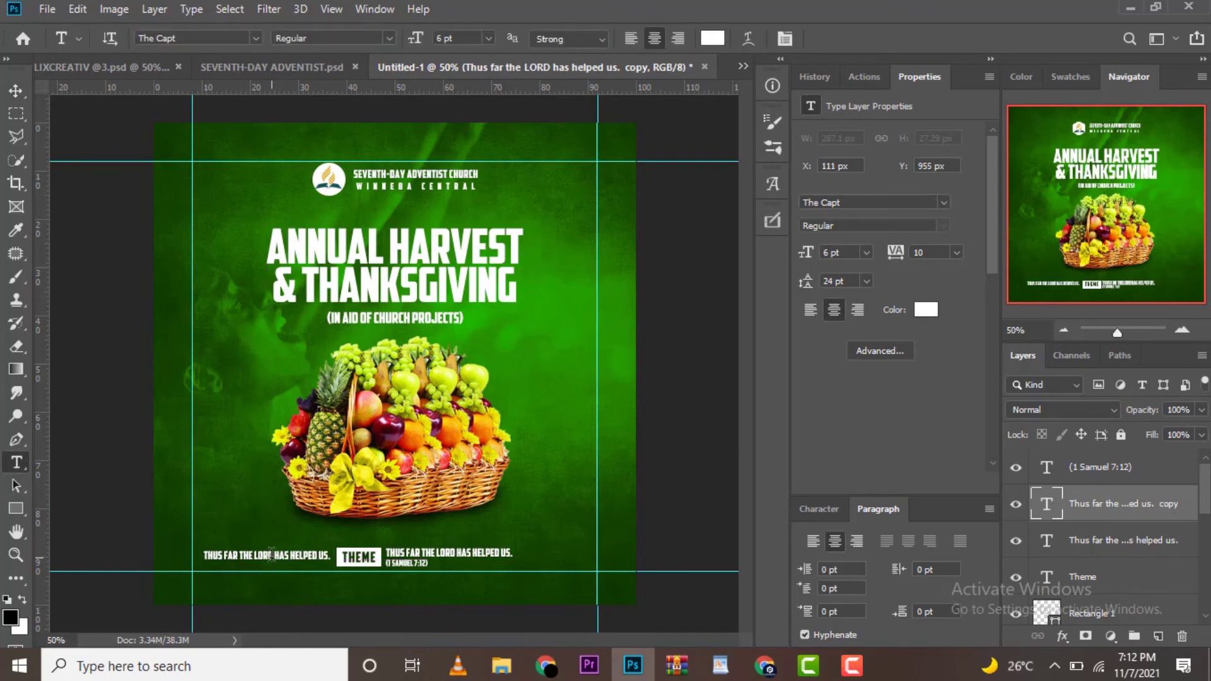
triple_click(270, 555)
text(4TH DECEMBER, 2021)
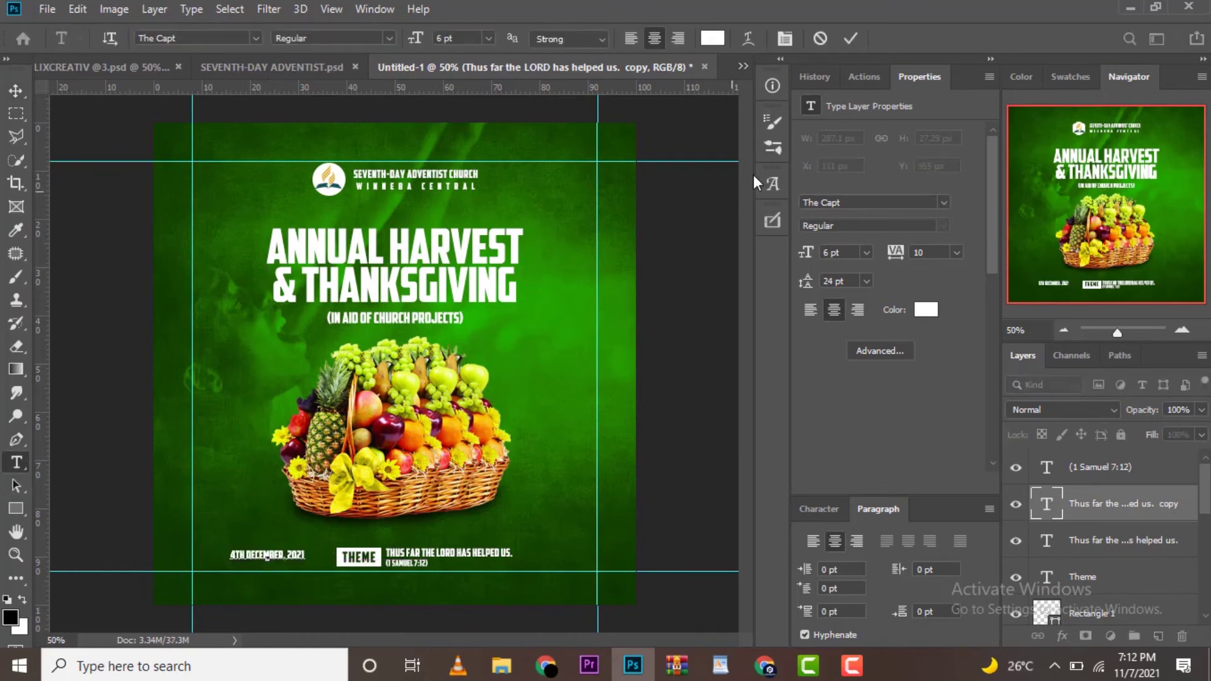
click(851, 39)
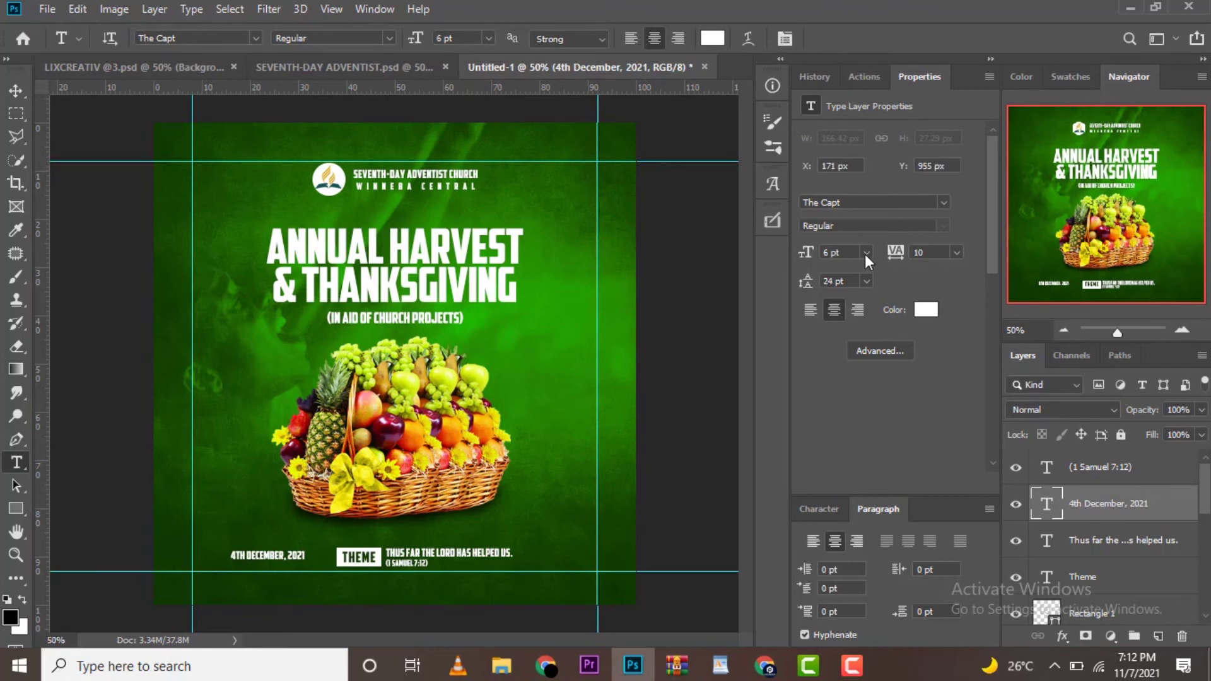
click(866, 254)
click(857, 306)
key(v)
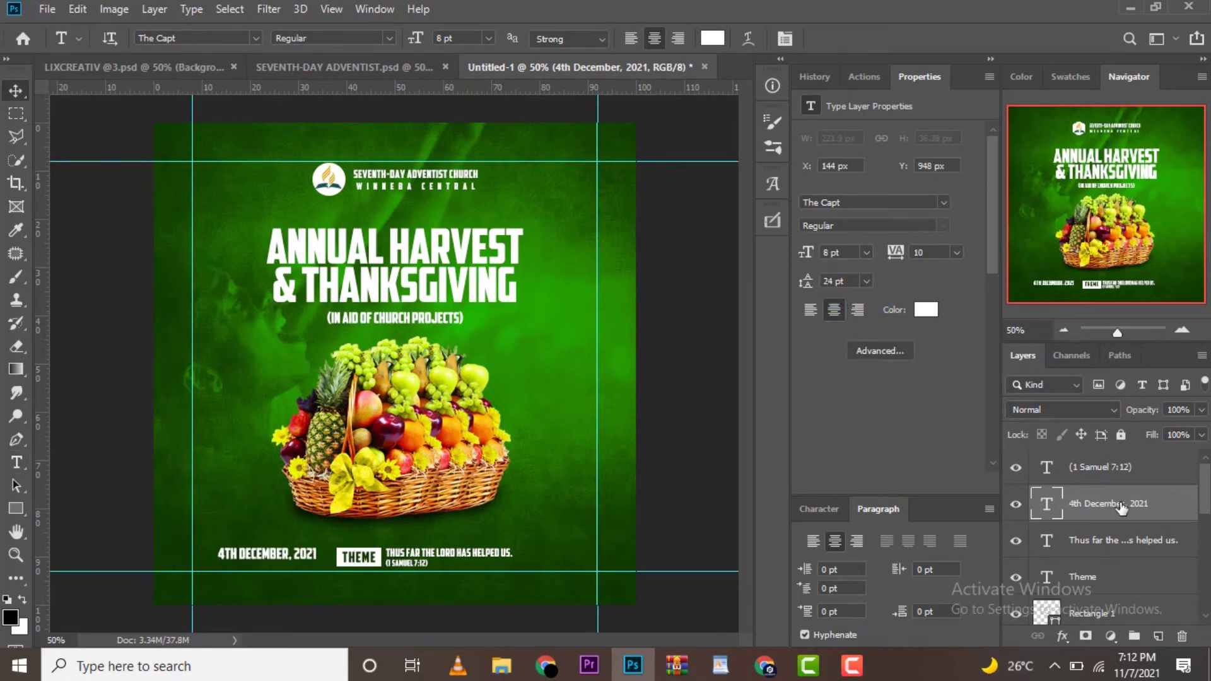
key(Left)
key(Left)
key(Left)
key(Left)
key(Left)
key(Left)
key(Left)
key(Left)
key(Left)
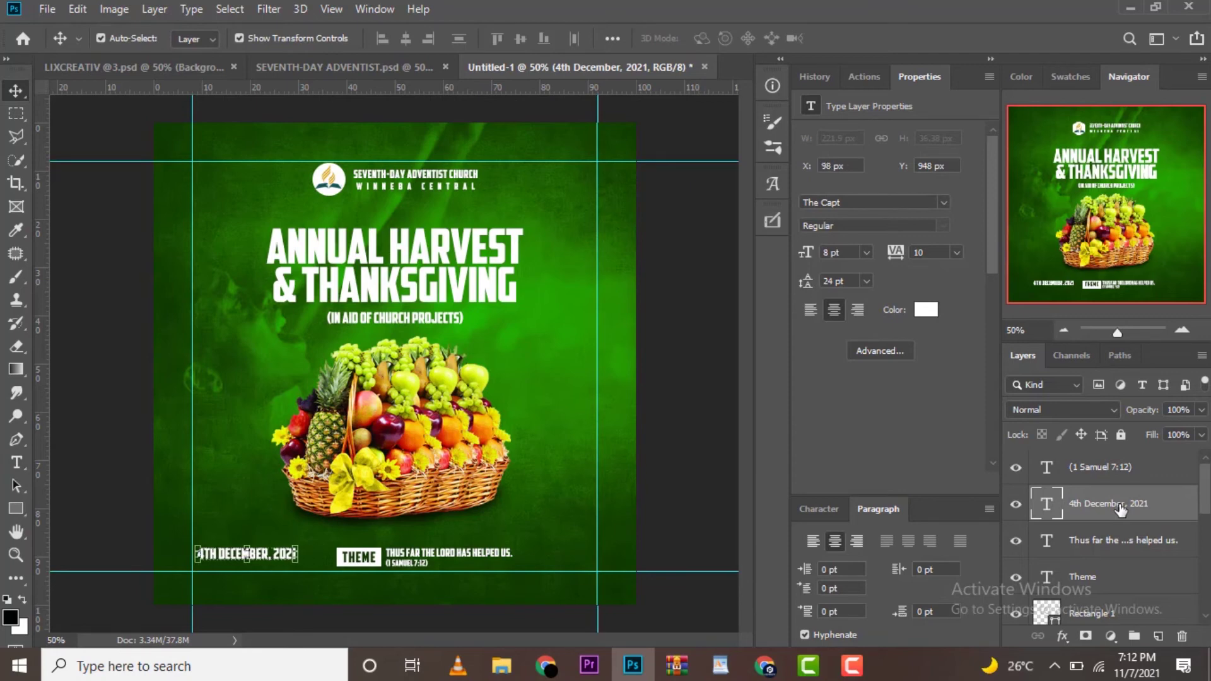
key(Left)
key(Left)
key(Left)
key(Left)
key(Left)
key(Left)
key(Left)
key(Left)
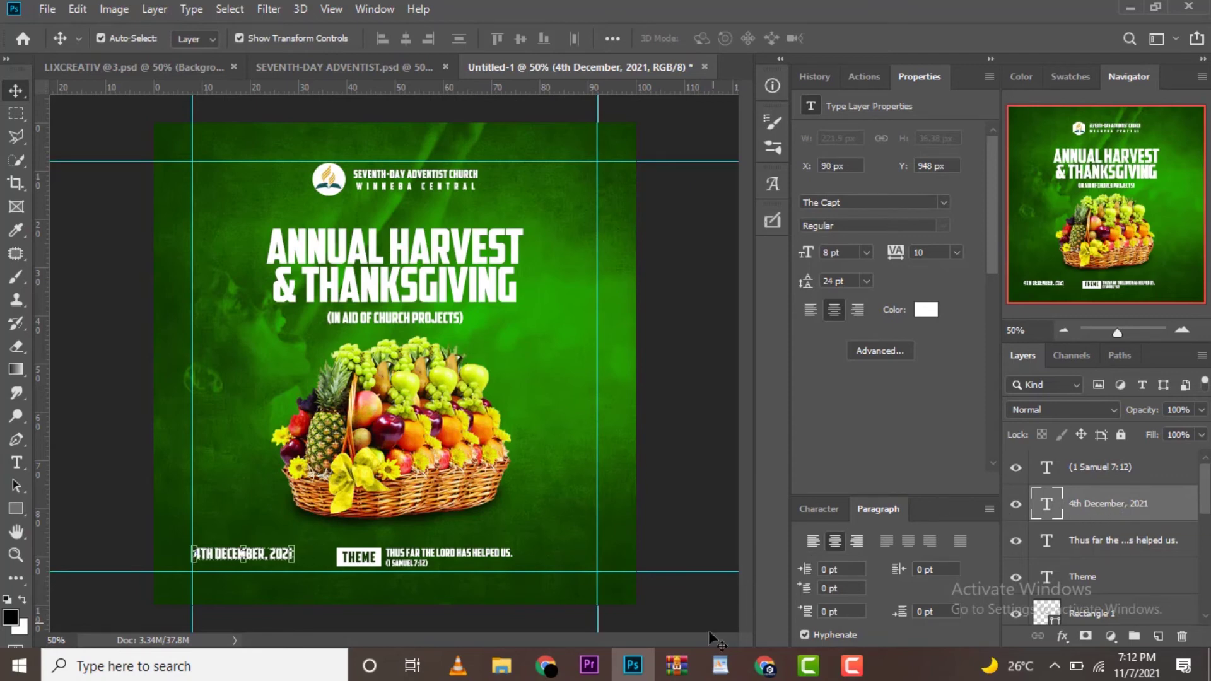
Copy the venue line from the WordPad event notes.
click(720, 666)
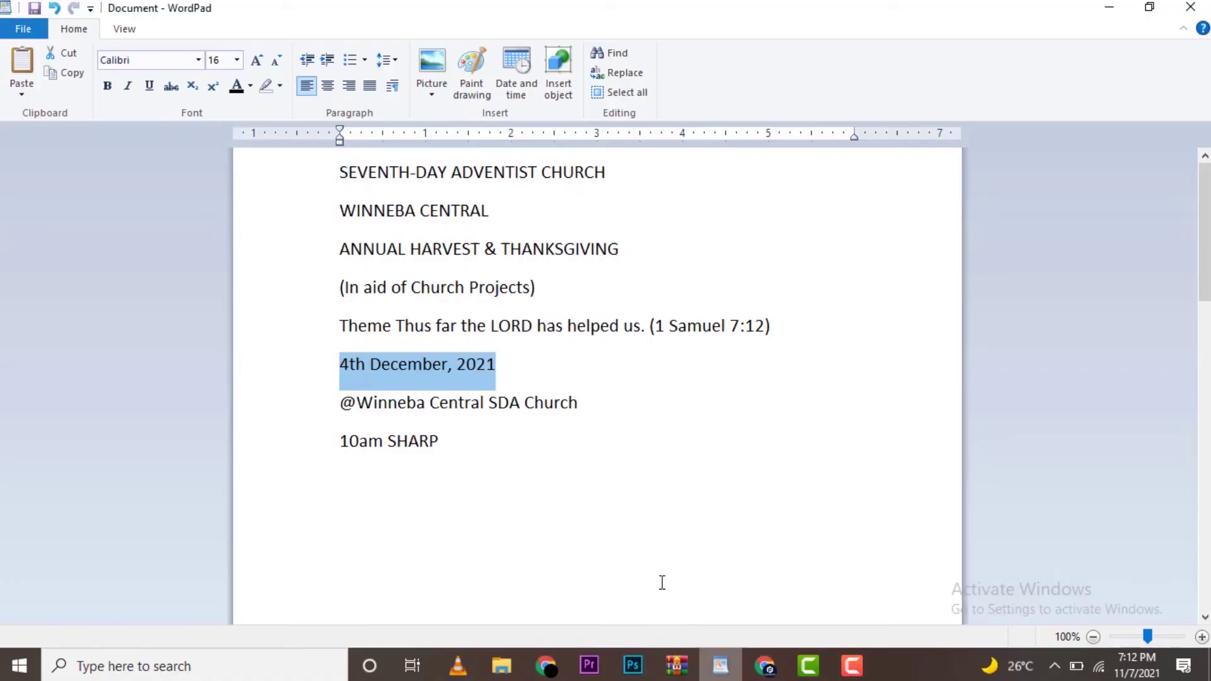
click(345, 401)
shift+click(576, 393)
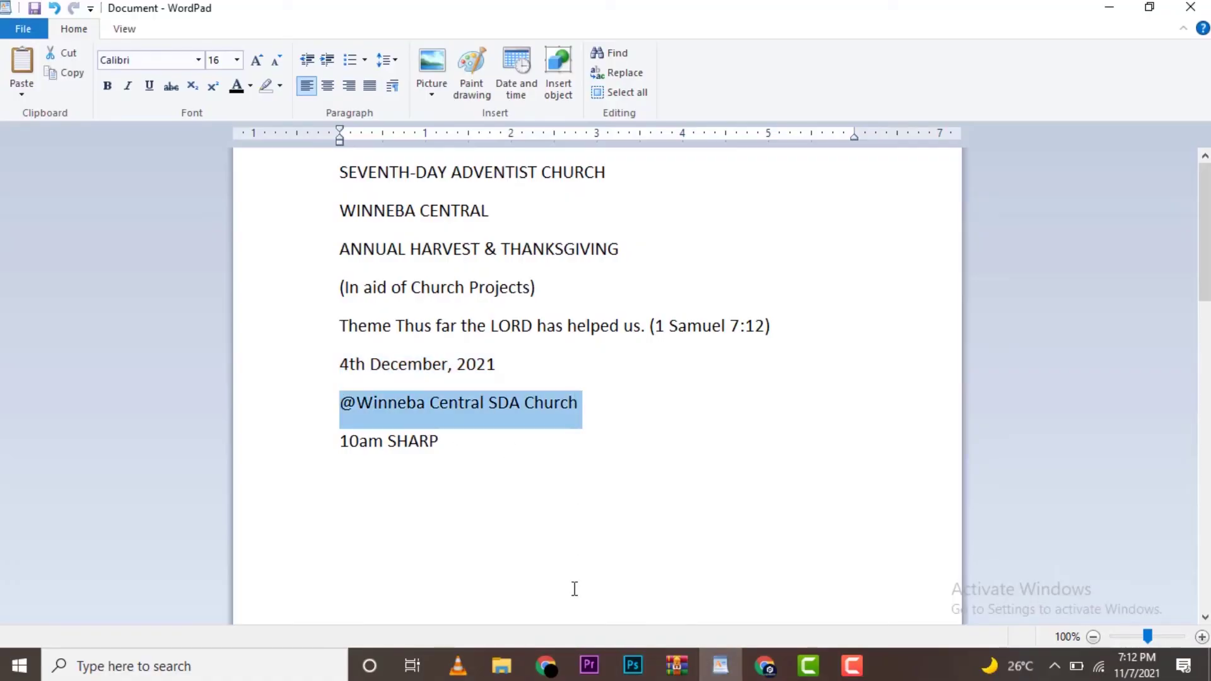
click(632, 666)
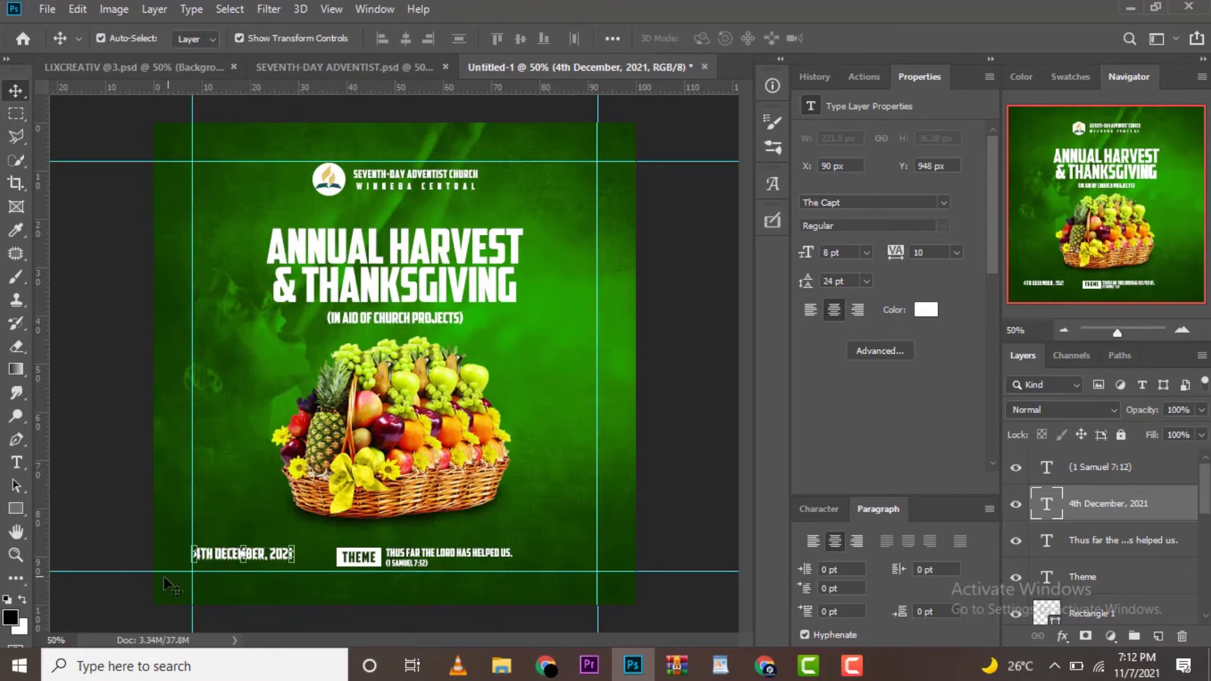
Duplicate the date line below itself and replace it with the pasted venue text at 6 pt.
drag(258, 541, 264, 554)
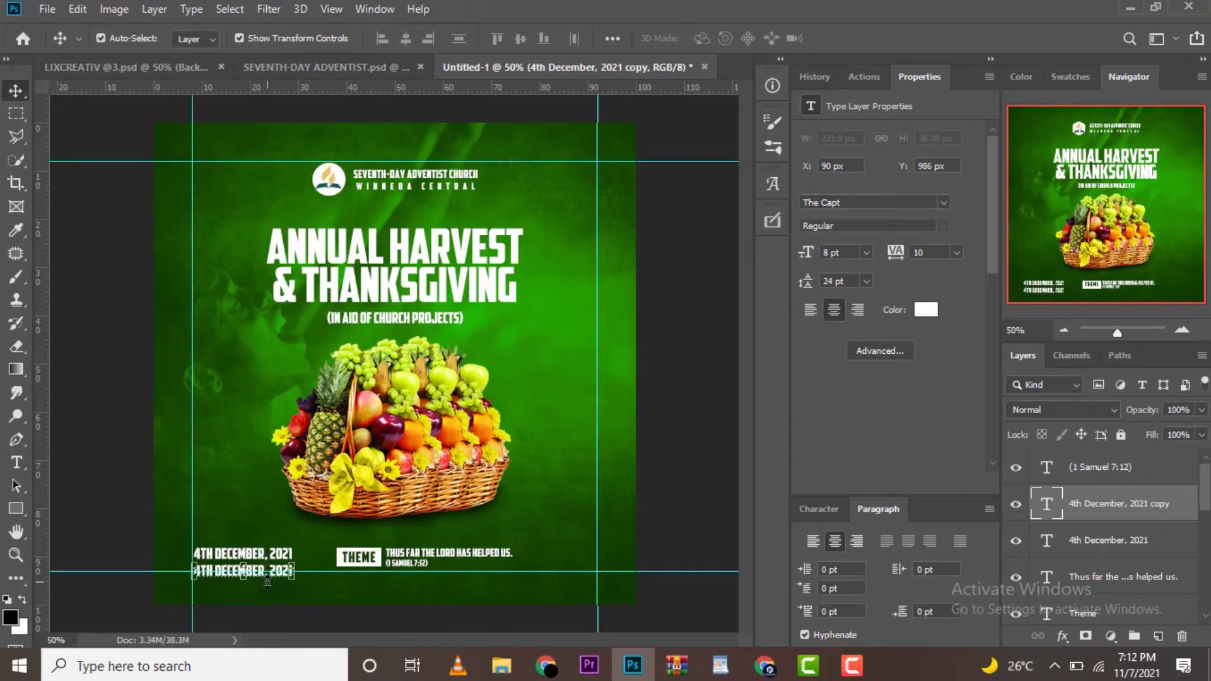
click(25, 464)
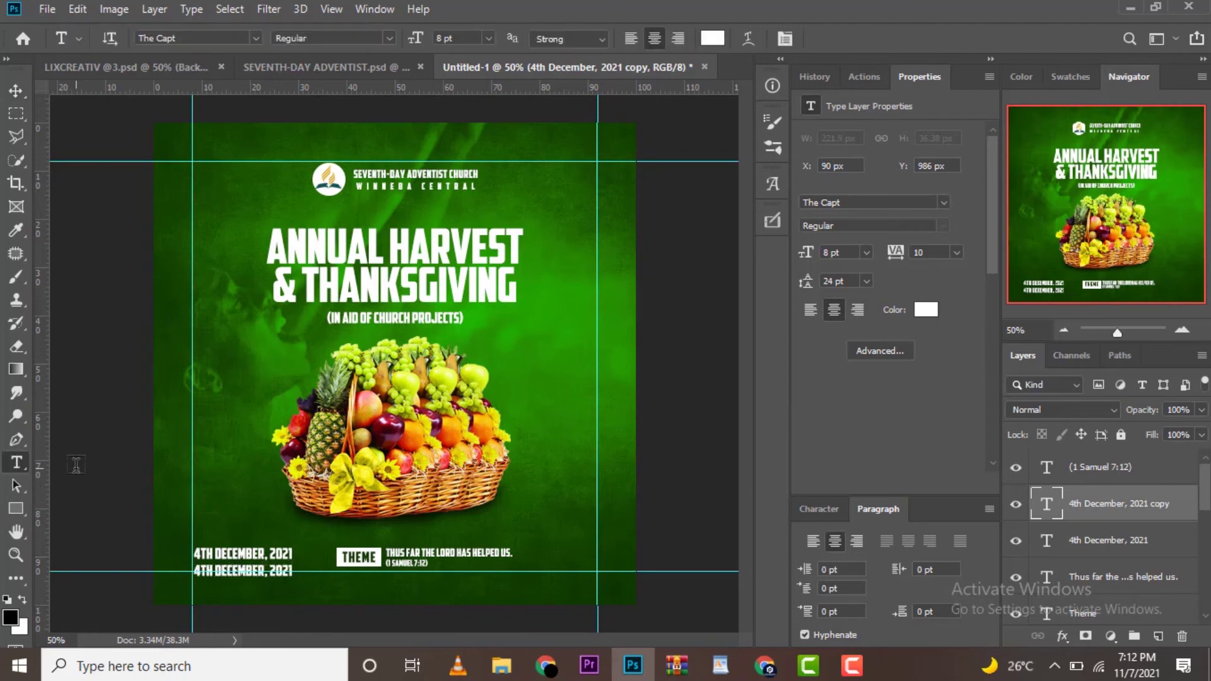
triple_click(251, 570)
text(@WINNEBA CENTRAL SDA CHURCH)
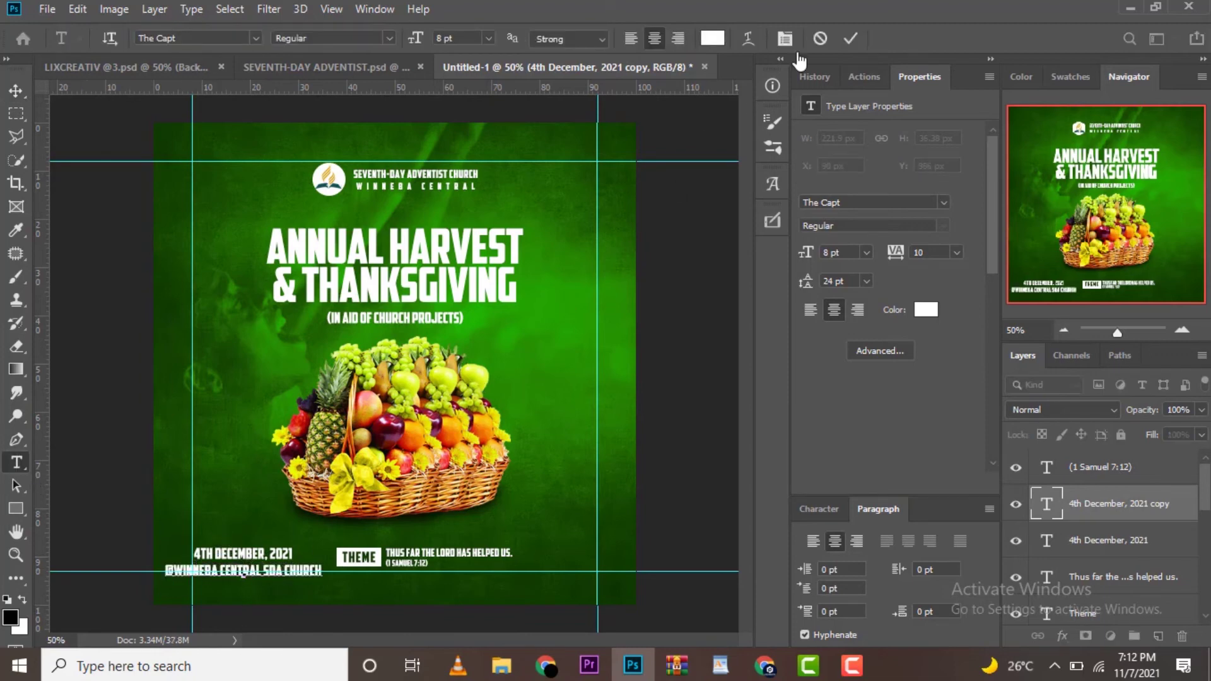
click(853, 36)
click(865, 252)
click(856, 293)
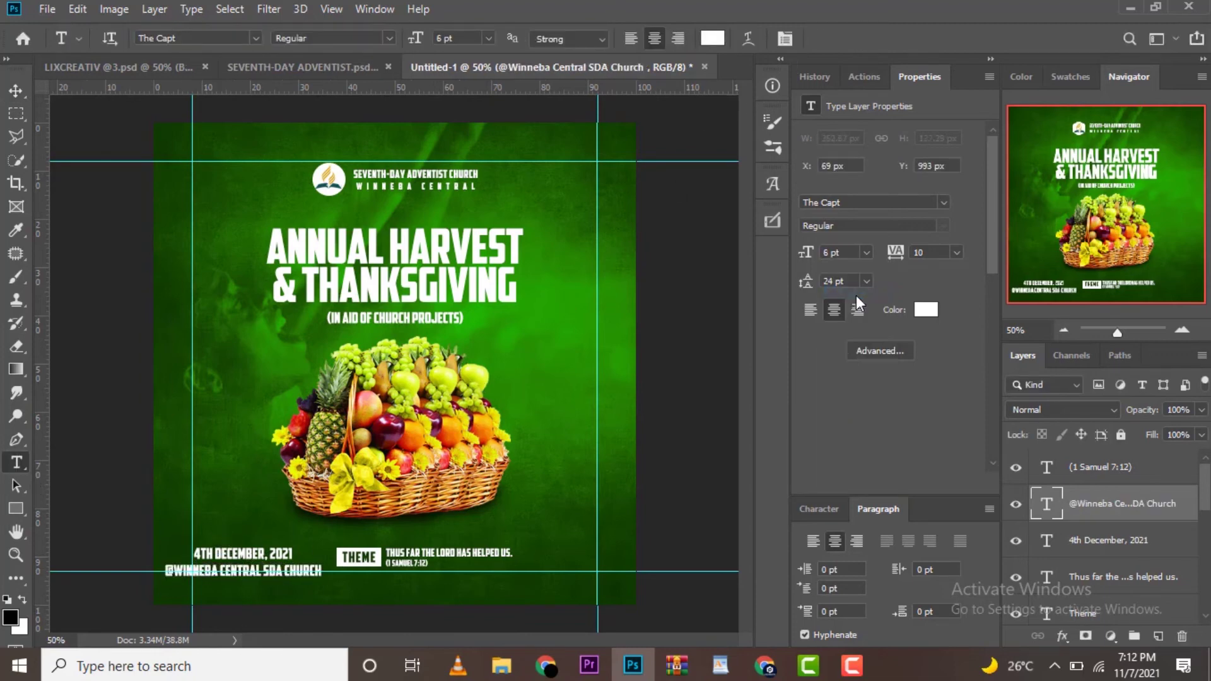
Nudge the venue line up and right and reduce it to 5 pt.
click(16, 91)
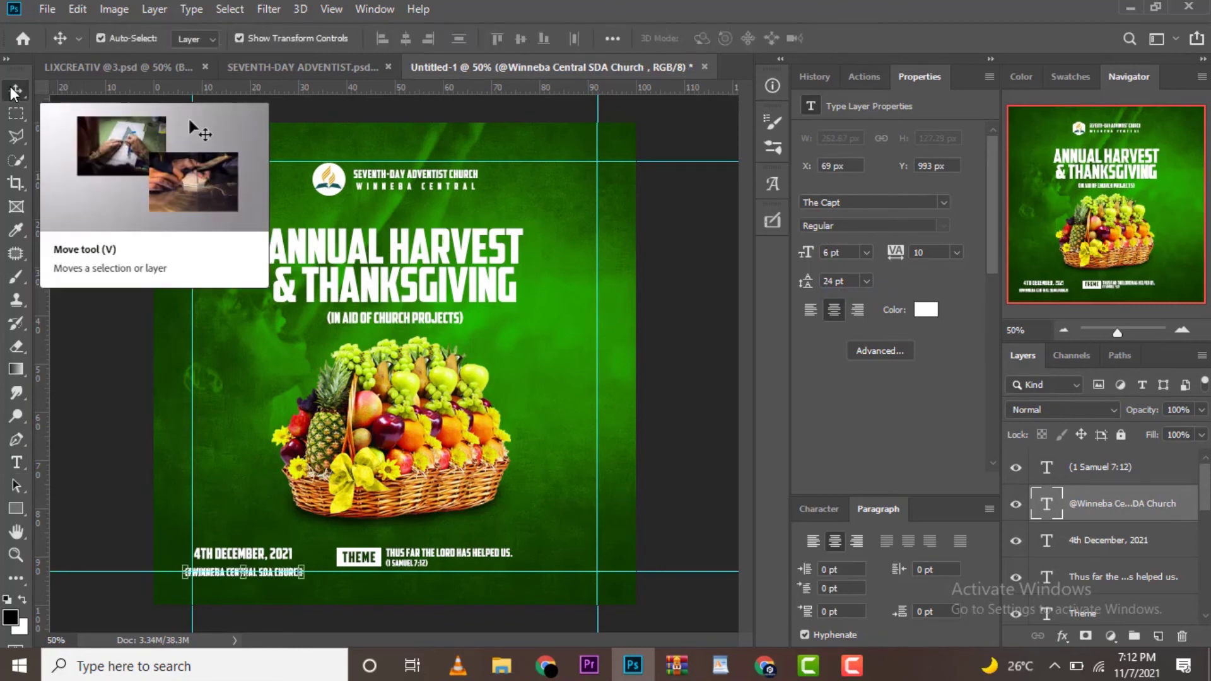
key(shift+Up)
key(shift+Right)
key(shift+Right)
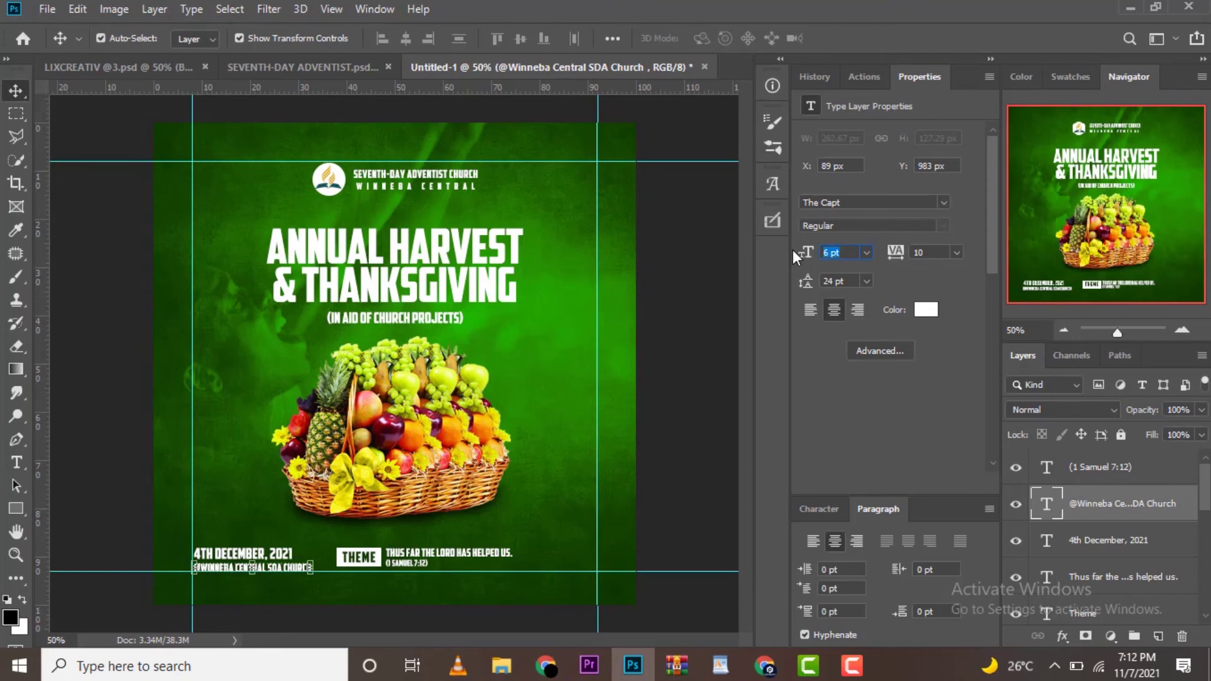
key(Tab)
text(5)
key(Tab)
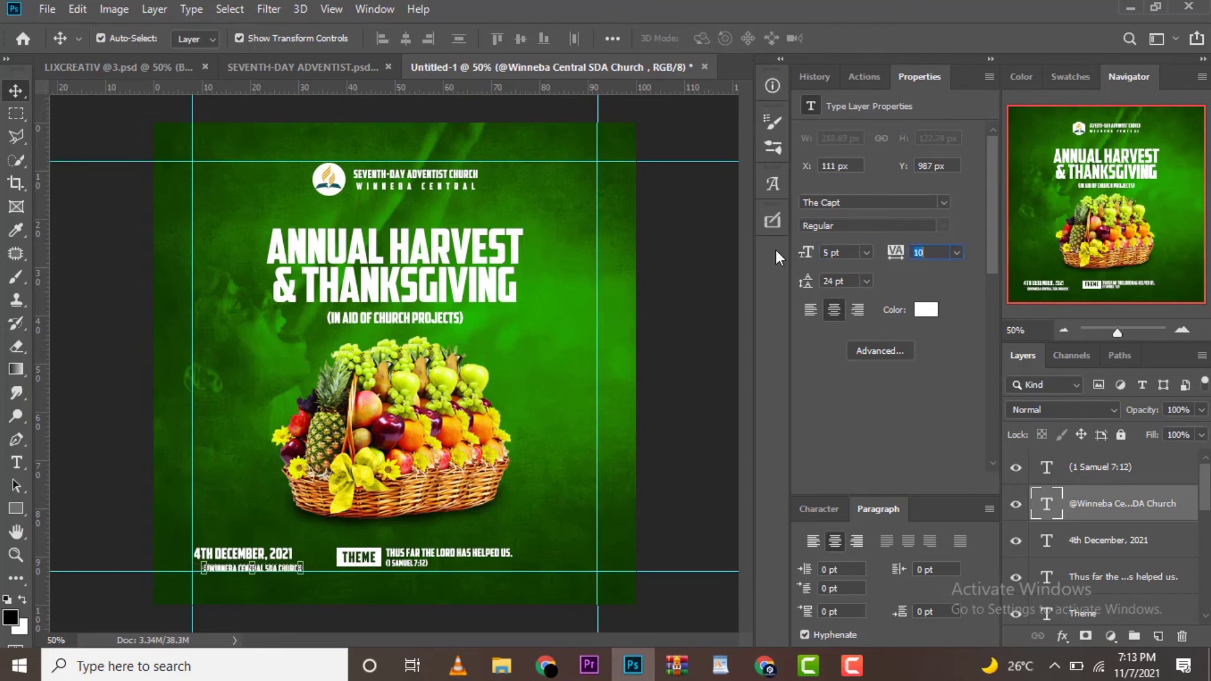
Left-align the venue line with the date line.
shift+click(1113, 551)
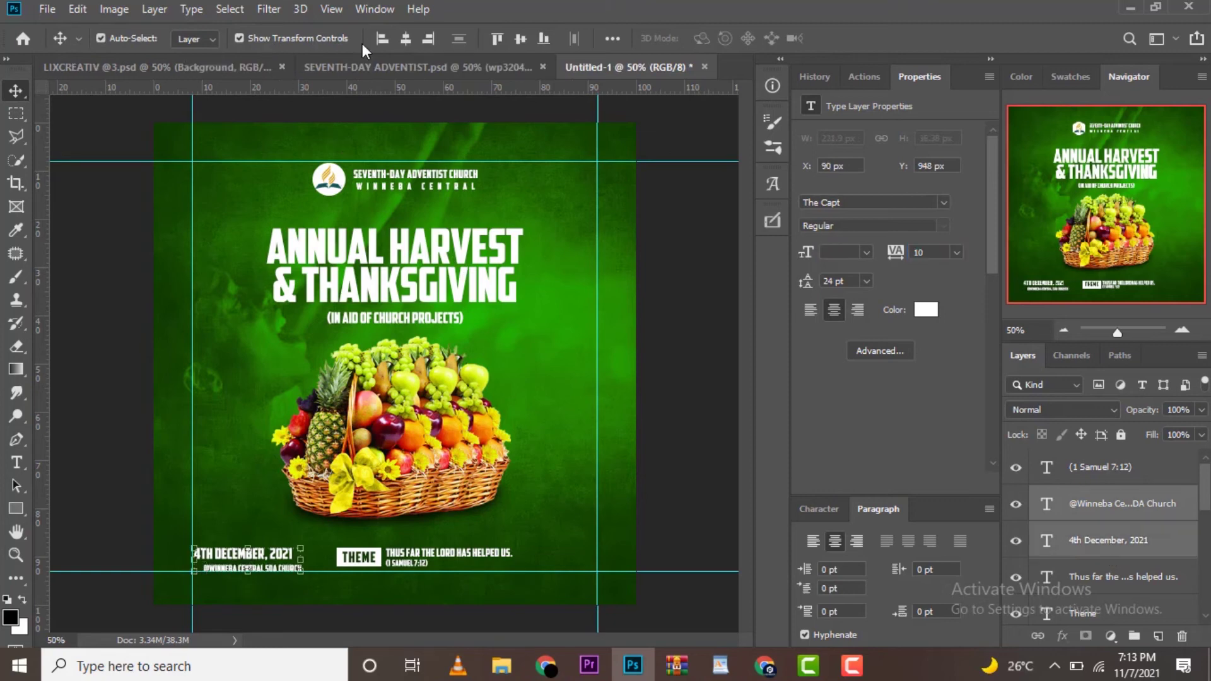
click(382, 39)
click(1080, 541)
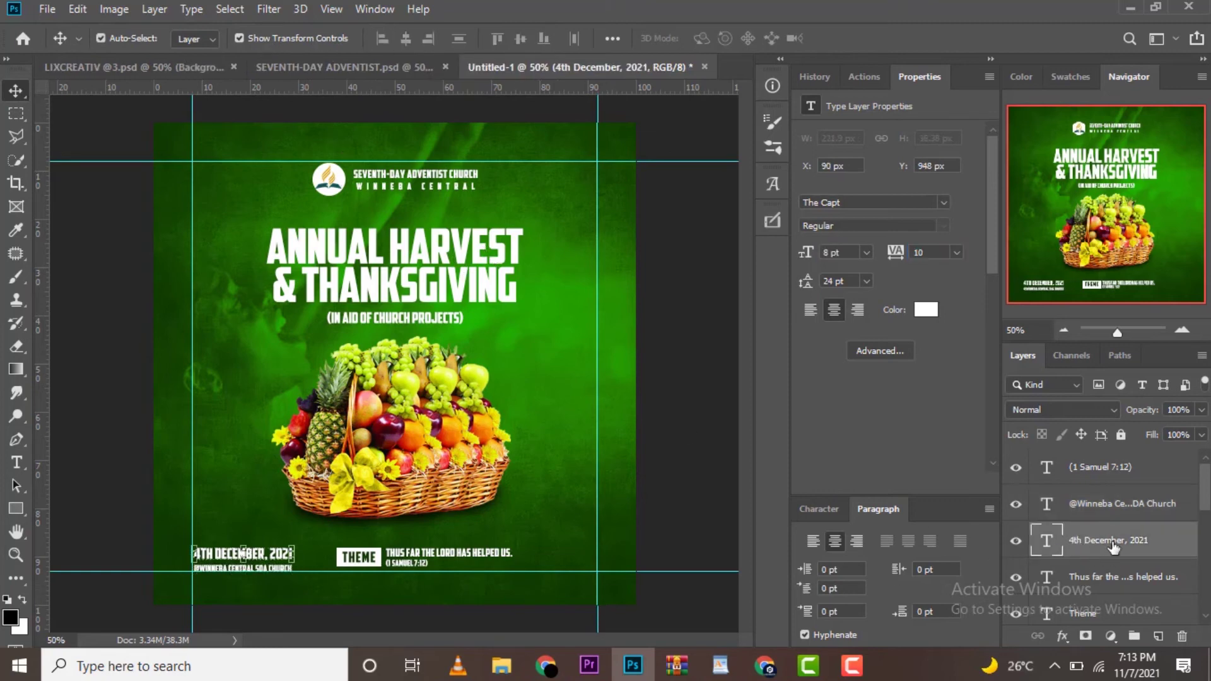
click(1132, 514)
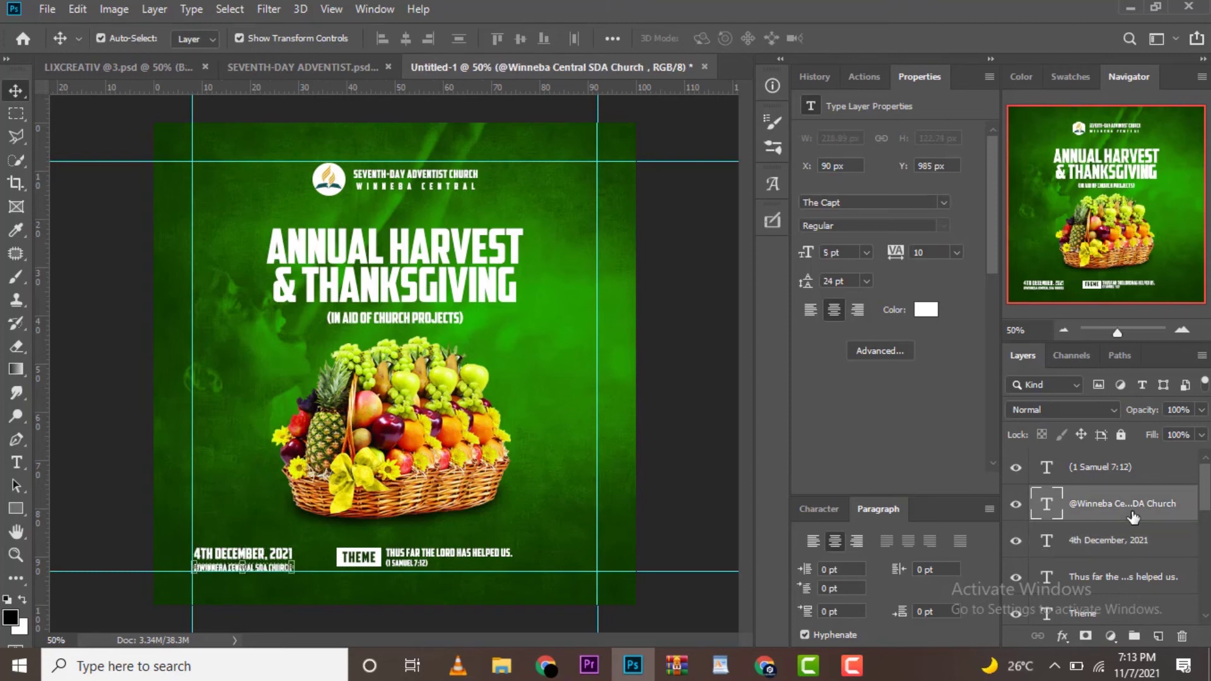
click(546, 603)
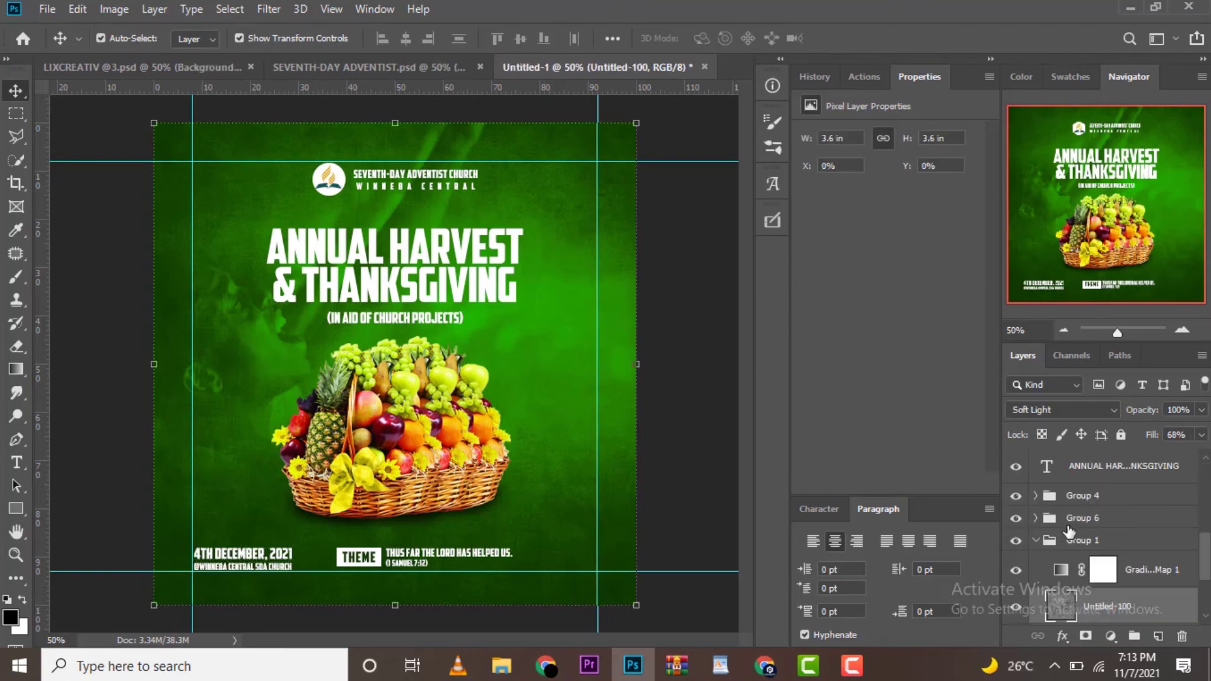
scroll(1103, 512, up, 5)
click(1101, 548)
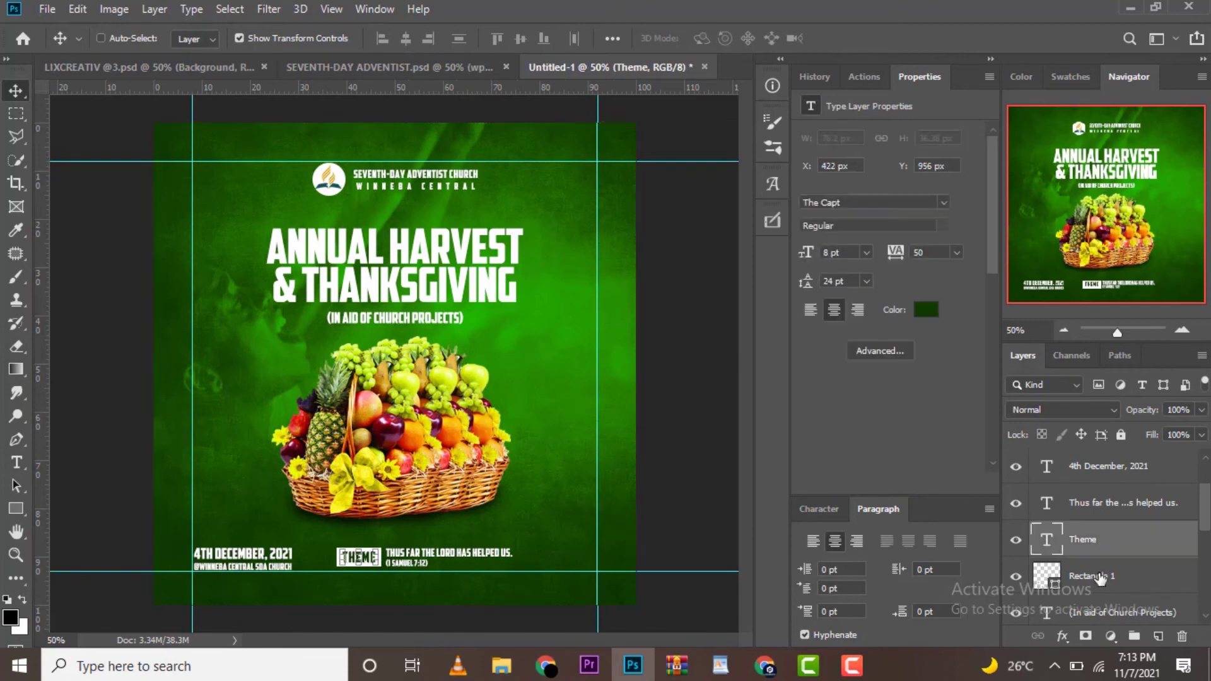
shift+click(1103, 576)
ctrl+click(1107, 502)
scroll(1110, 569, up, 1)
scroll(1113, 504, up, 1)
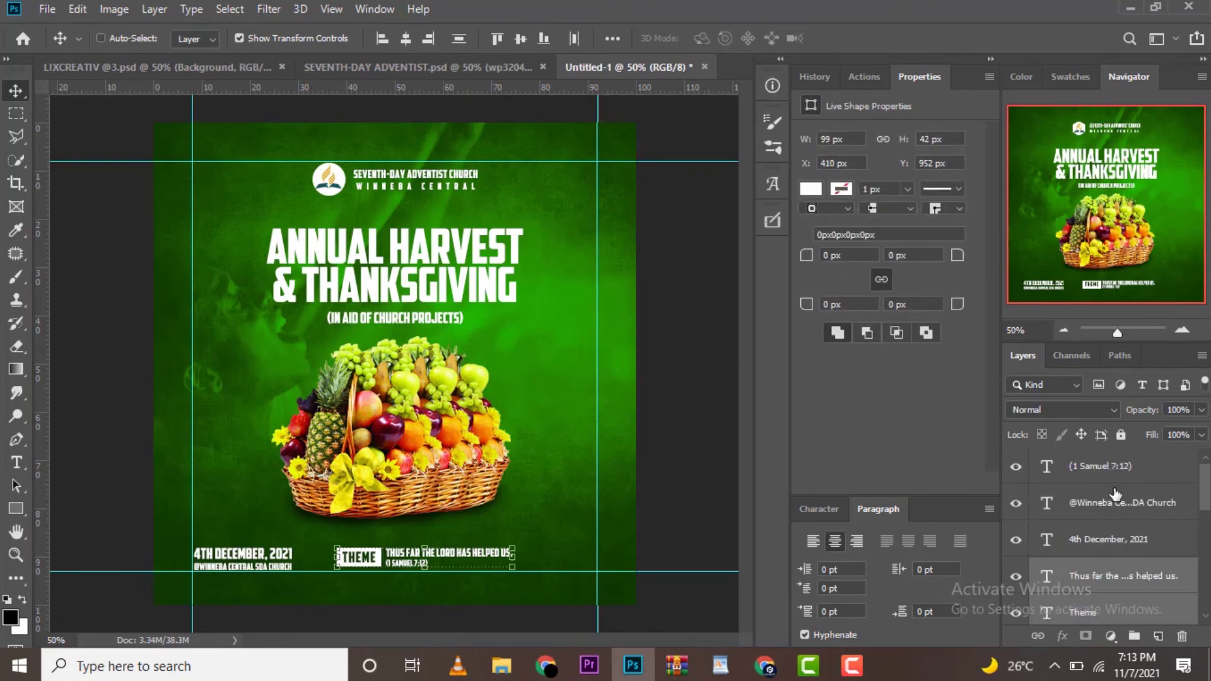
ctrl+click(1118, 467)
key(ctrl+g)
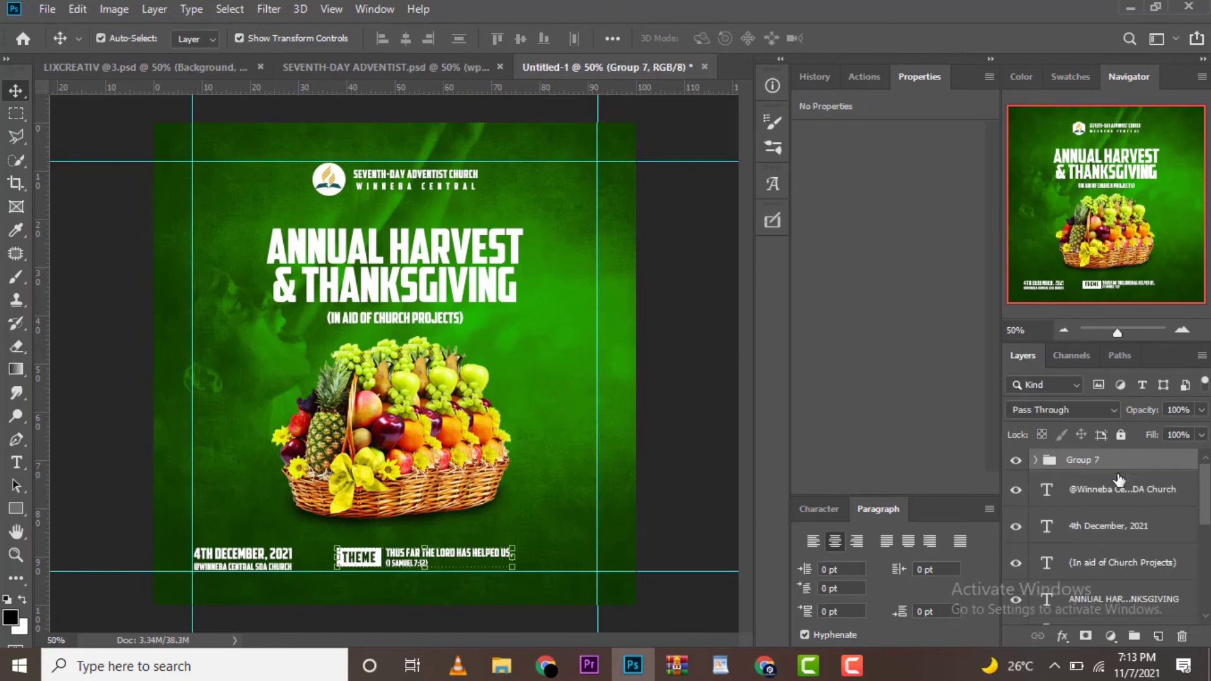
key(shift+Left)
key(shift+Left)
key(shift+Left)
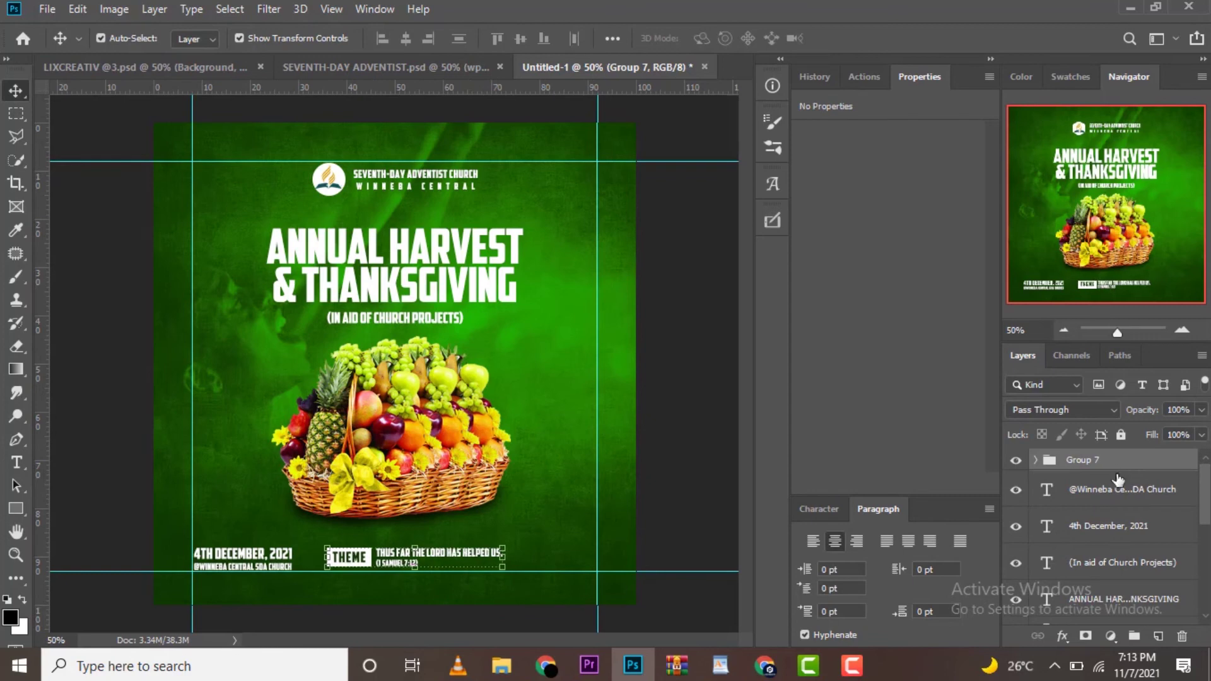
key(shift+Left)
key(shift+Left)
key(Right)
key(Right)
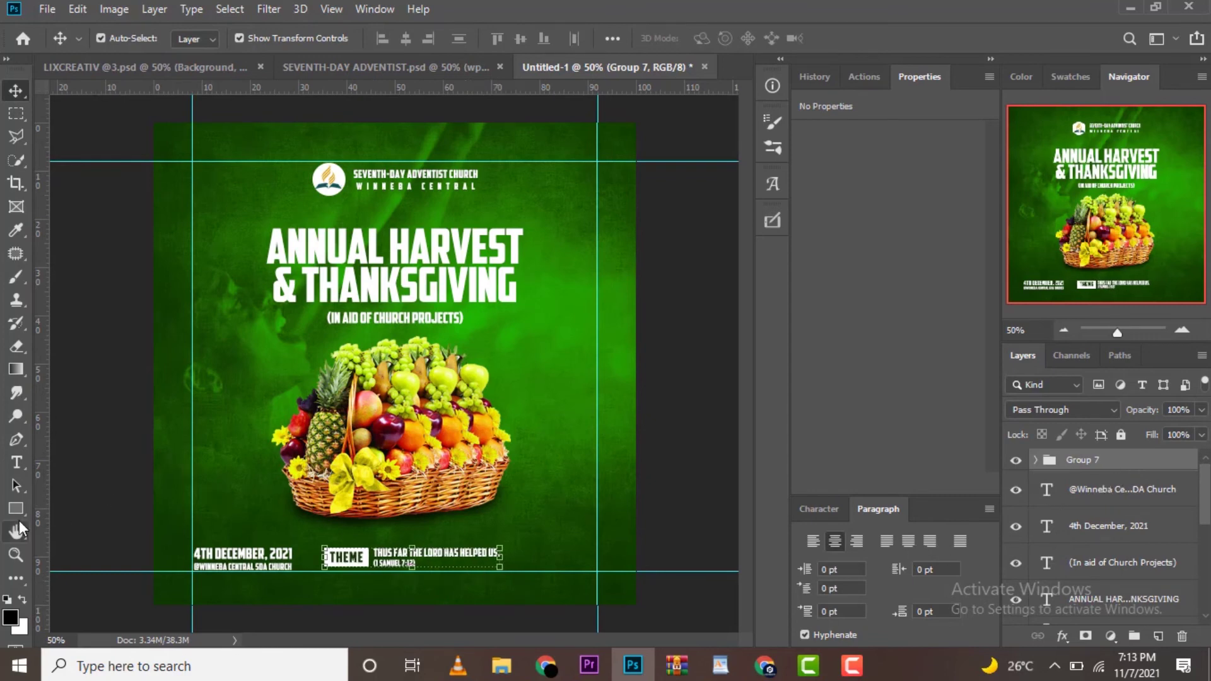
click(720, 666)
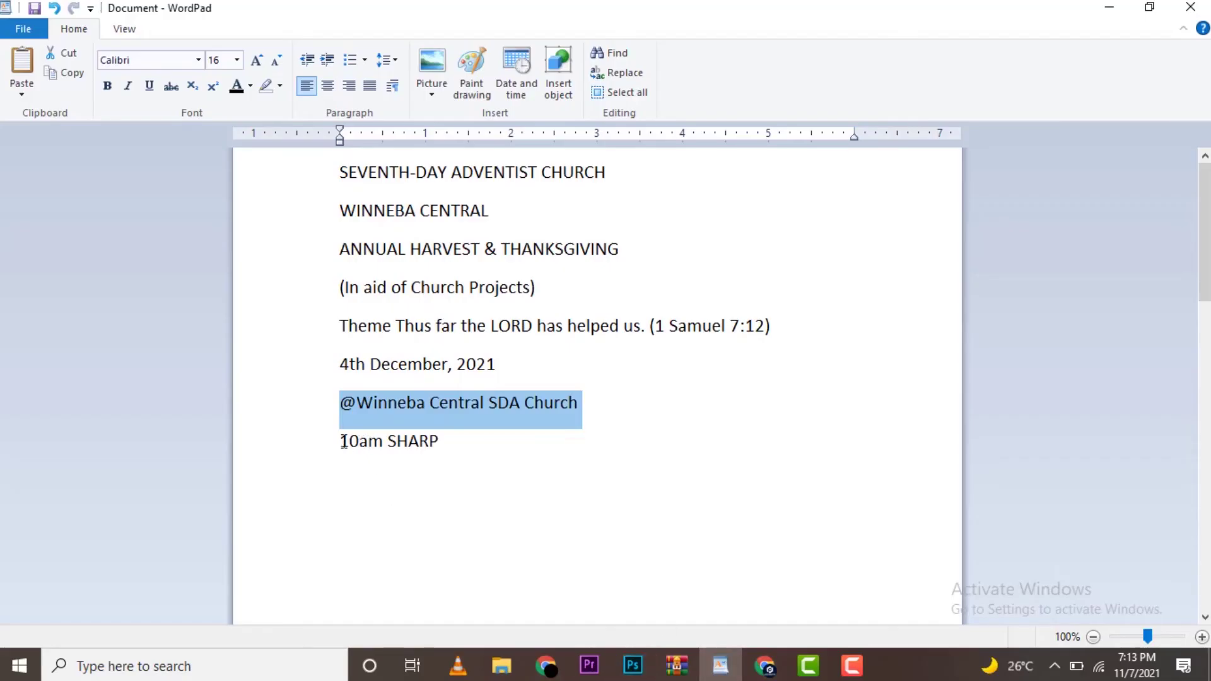
drag(342, 441, 383, 448)
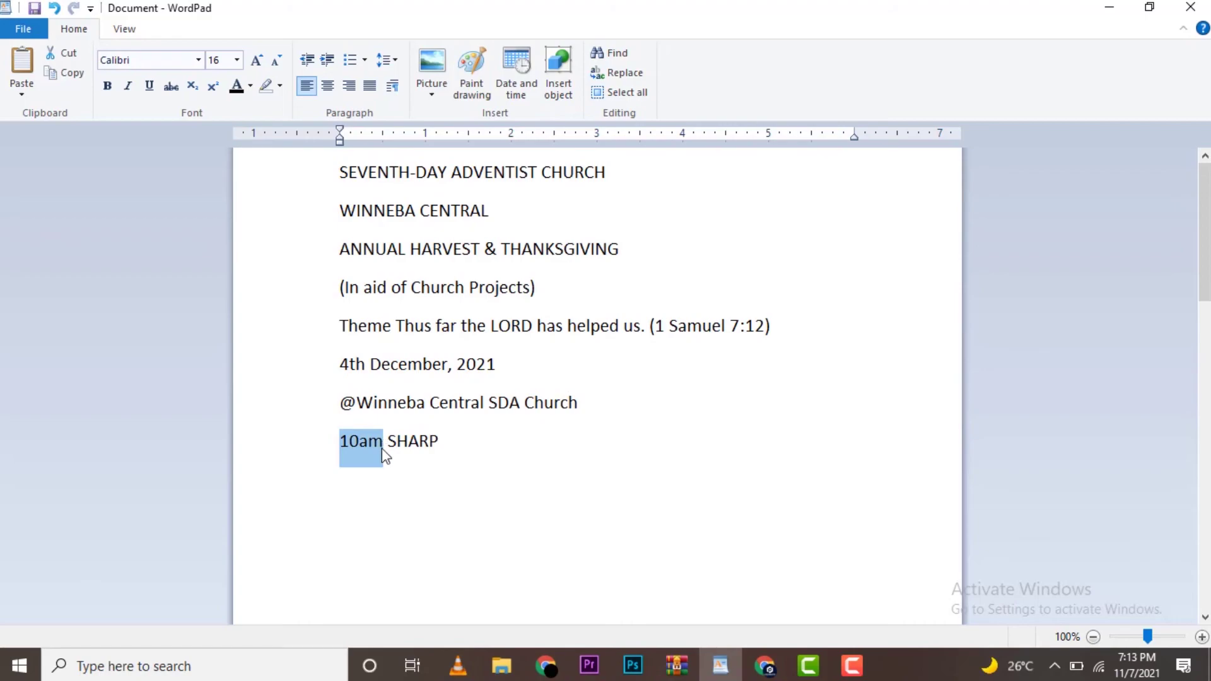
click(632, 665)
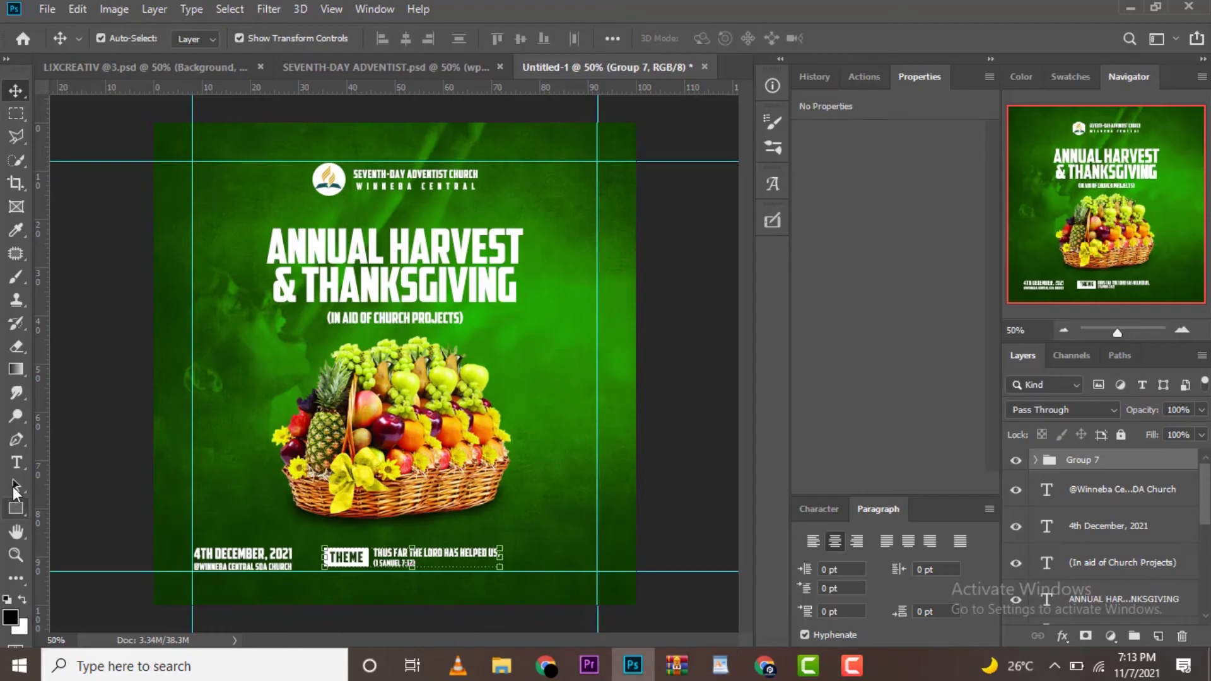
Paste a white (ffffff) 10AM text line beside the theme and nudge it right and down.
click(16, 467)
click(530, 552)
text(10am)
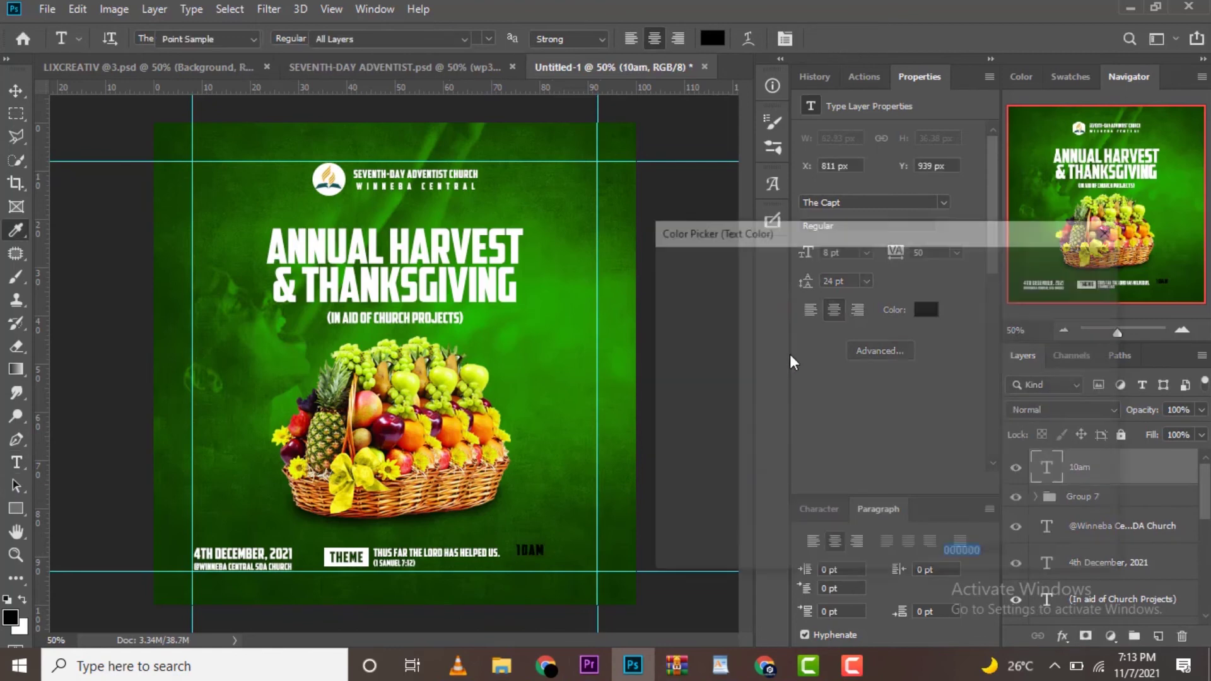
click(925, 309)
text(ffffff)
click(1026, 264)
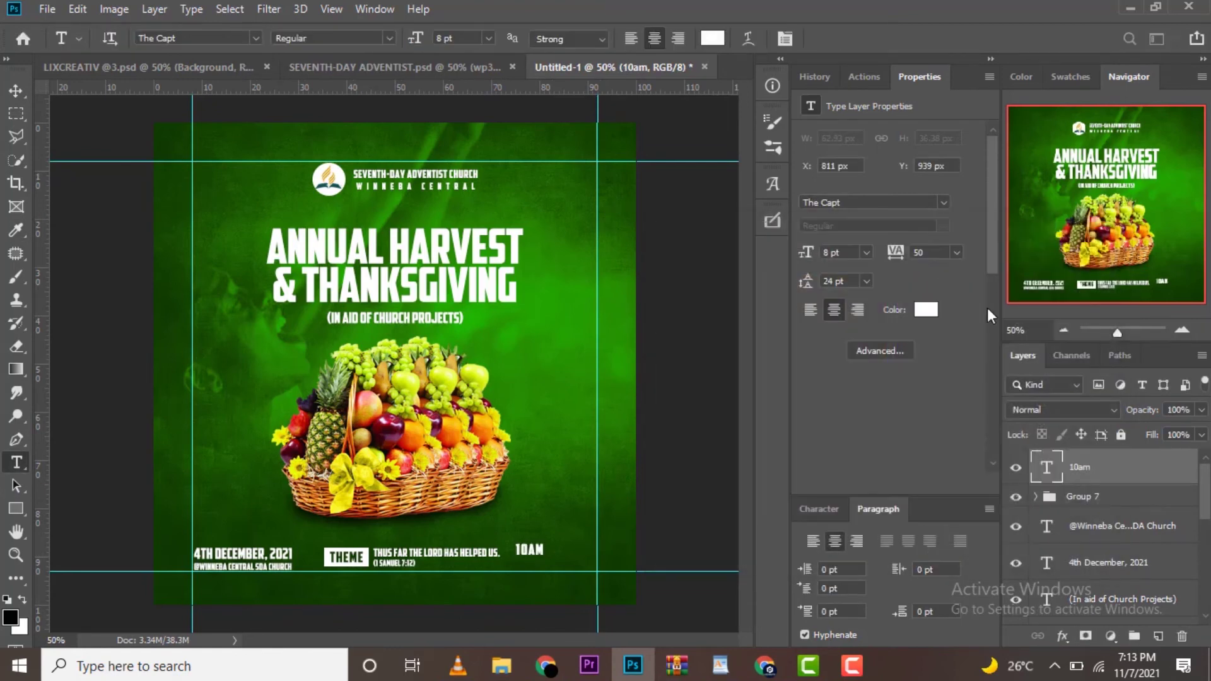
key(v)
key(Right)
key(Right)
key(Right)
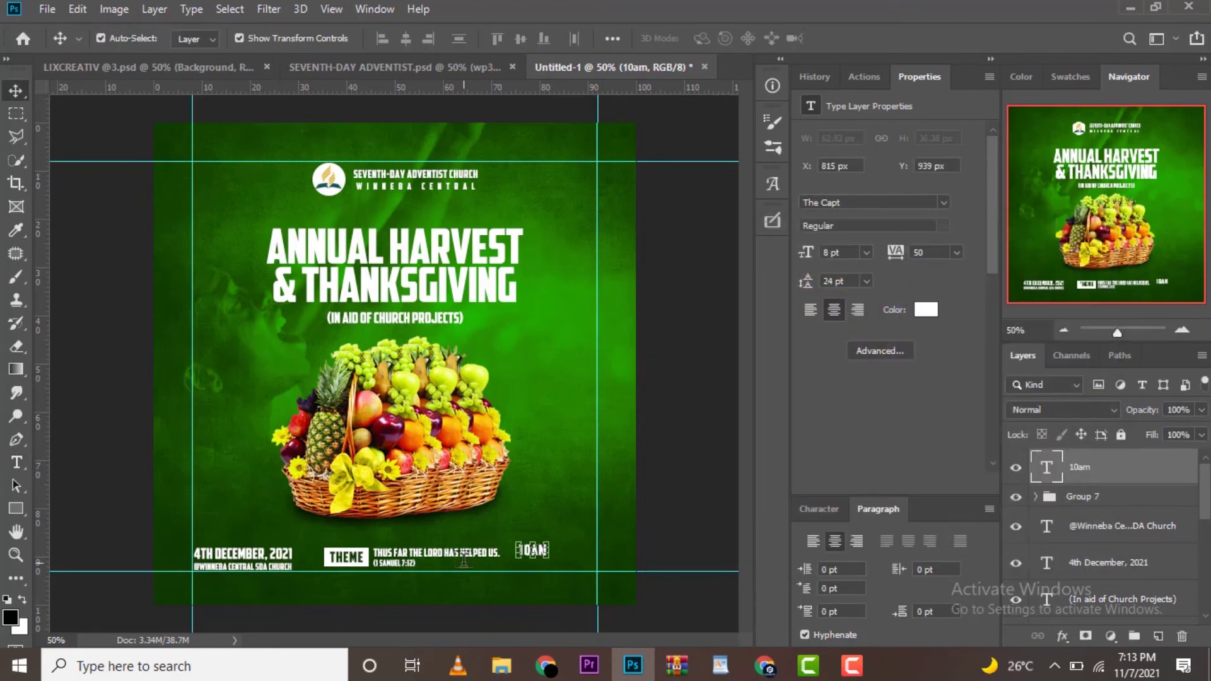
key(Down)
key(Down)
key(Down)
click(16, 509)
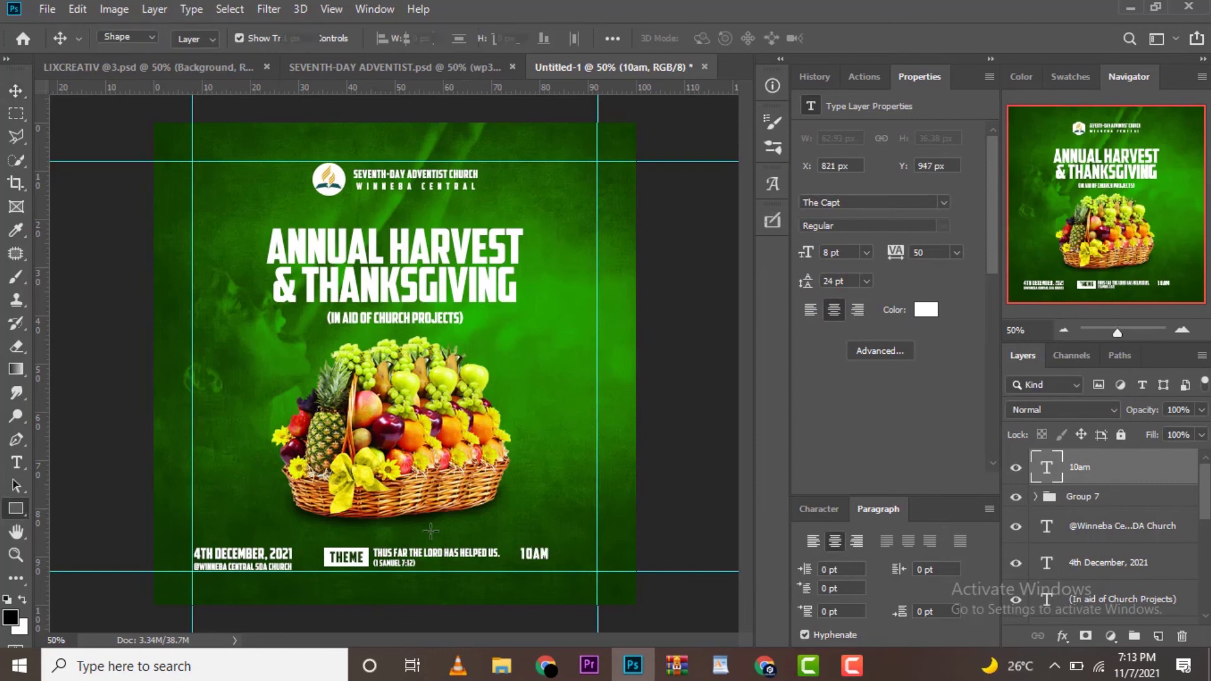
Draw a white-filled box around 10AM beneath its text layer and stretch it taller.
drag(519, 548, 552, 564)
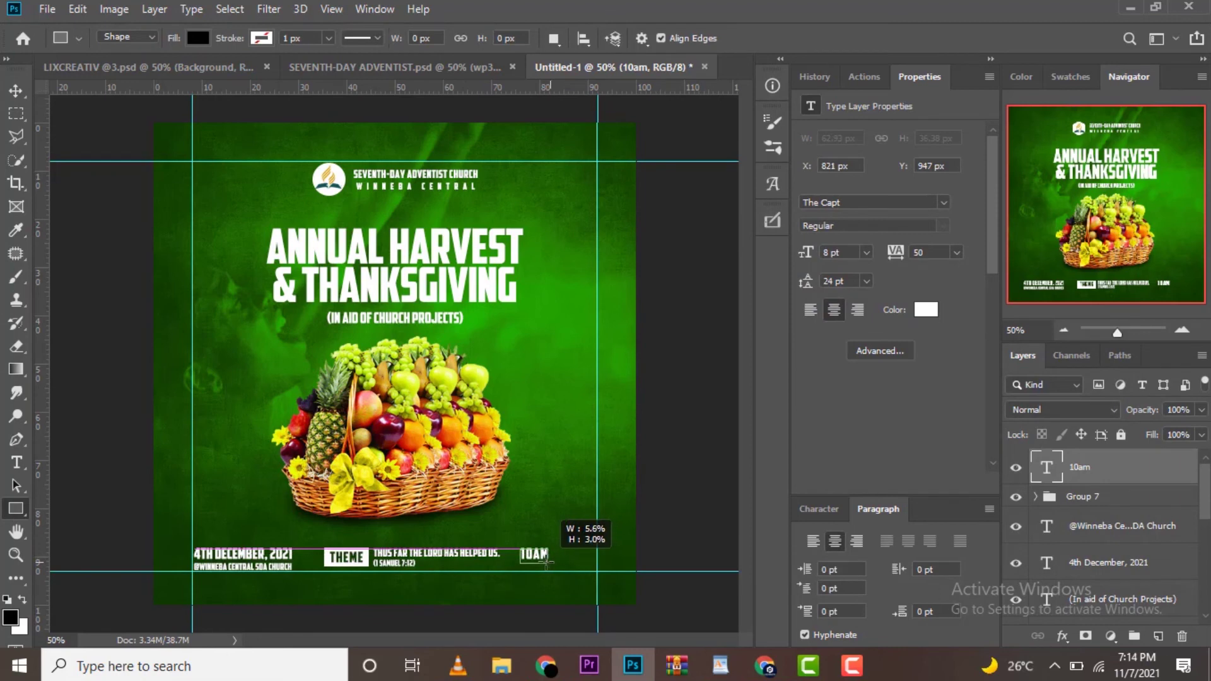
drag(553, 563, 555, 561)
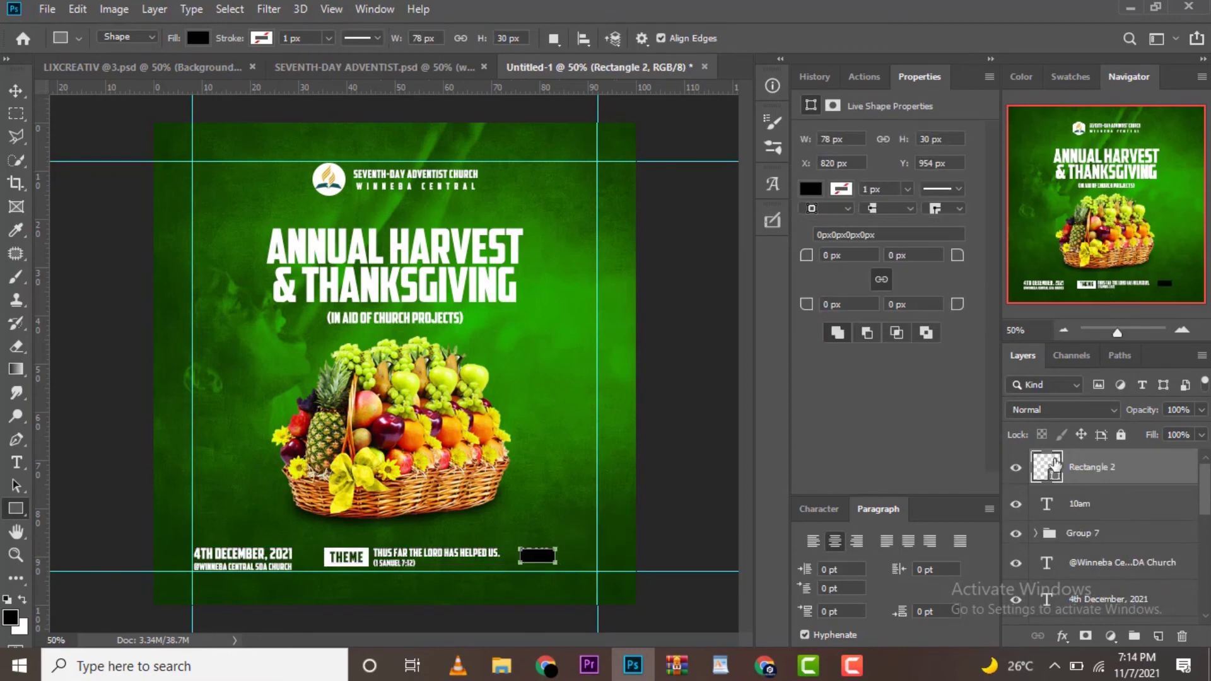
drag(1107, 473, 1107, 503)
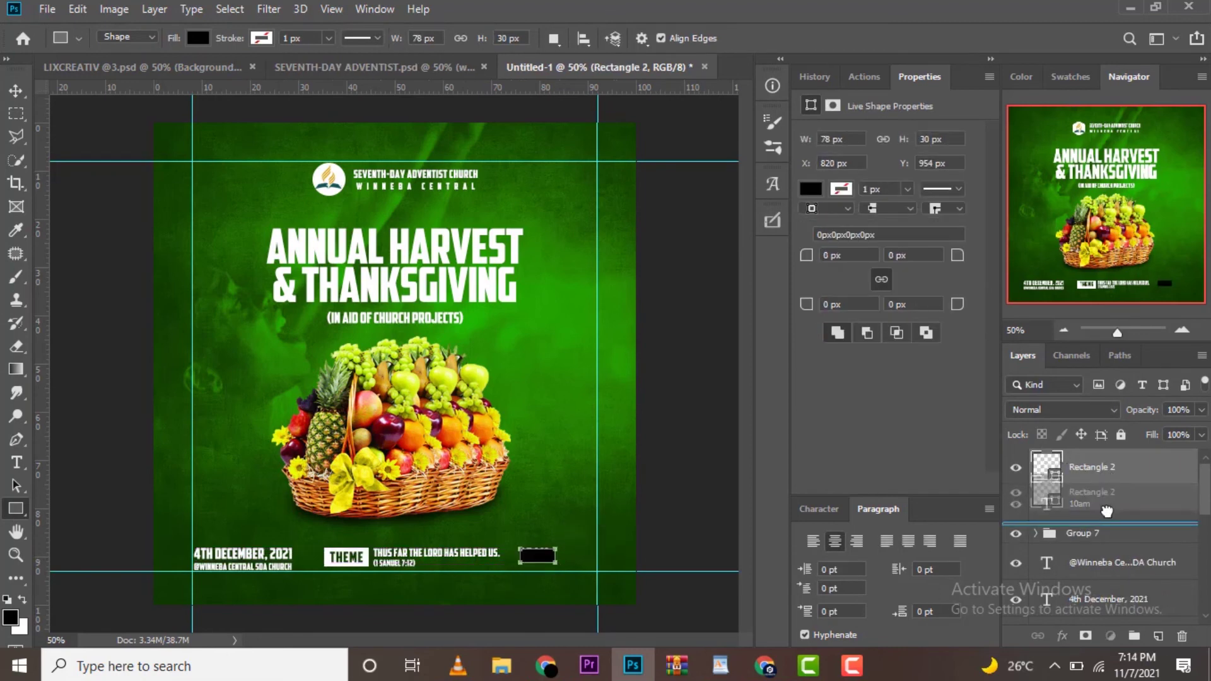
click(811, 188)
click(813, 283)
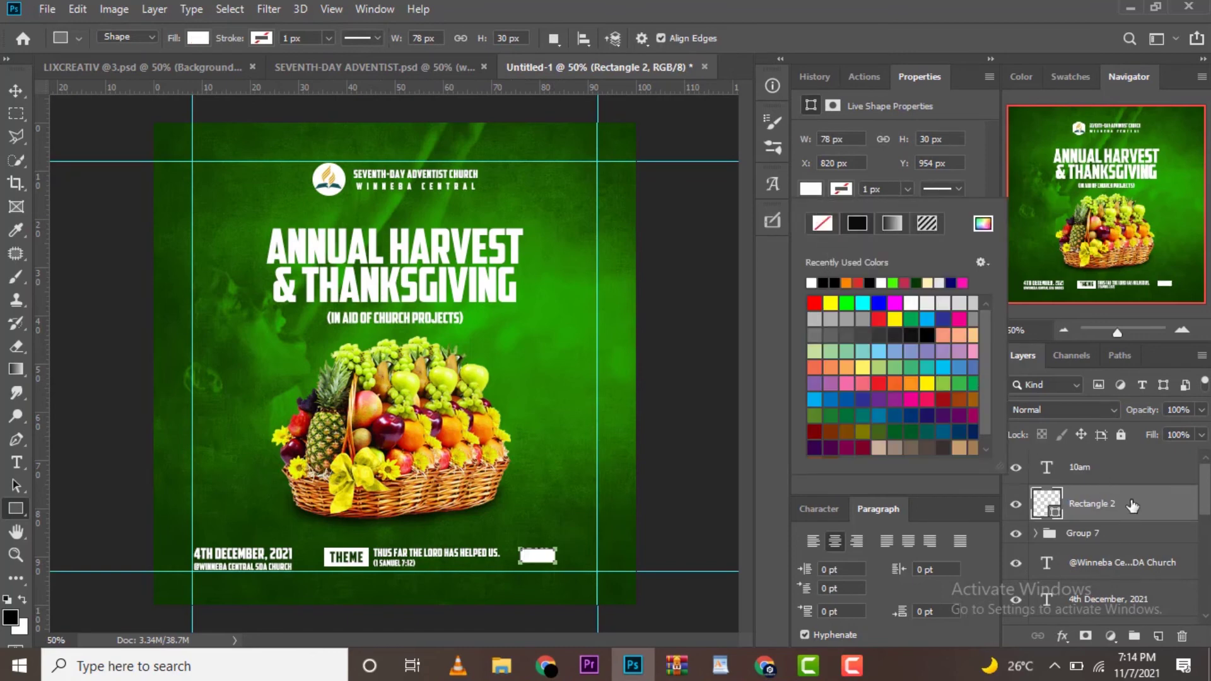
click(1132, 506)
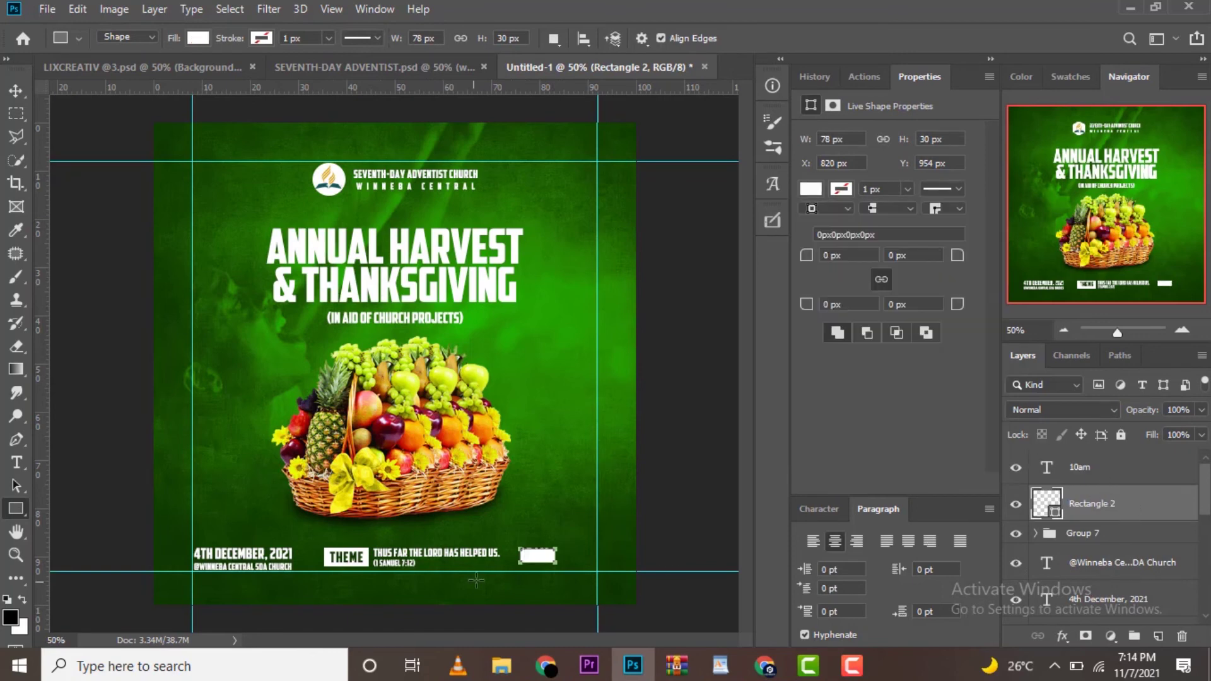
click(15, 90)
drag(537, 544, 536, 540)
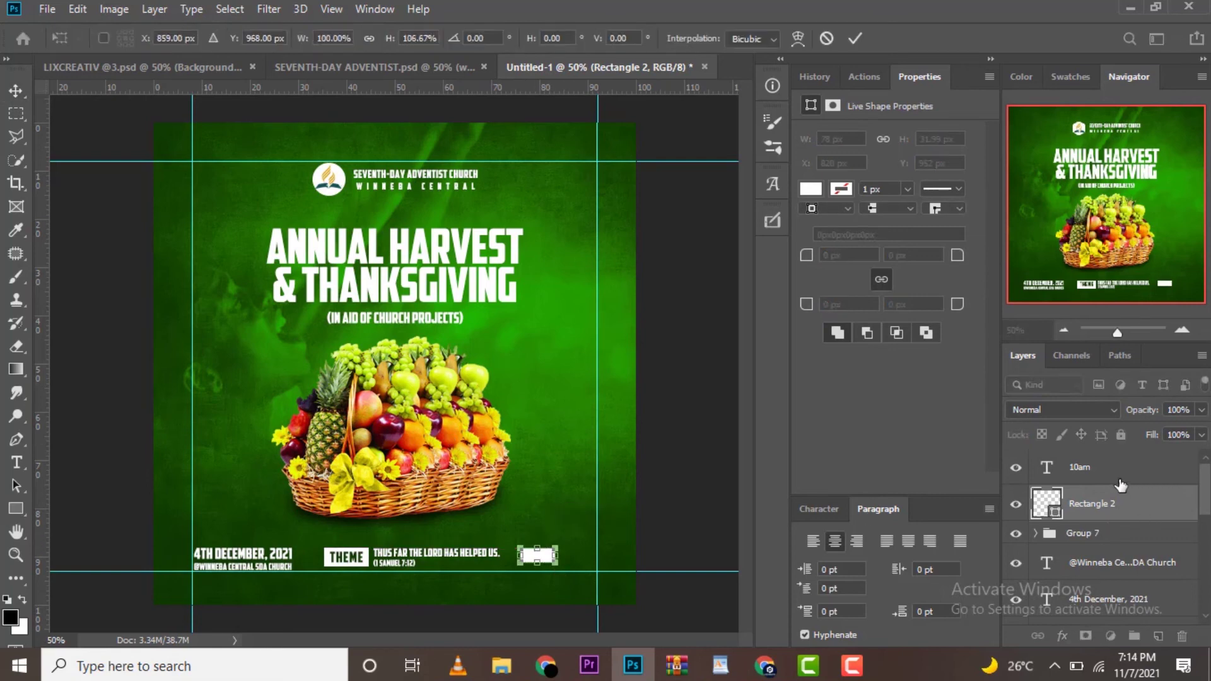
key(Return)
Recolour the 10AM text dark green and set it to 7 pt.
click(1079, 467)
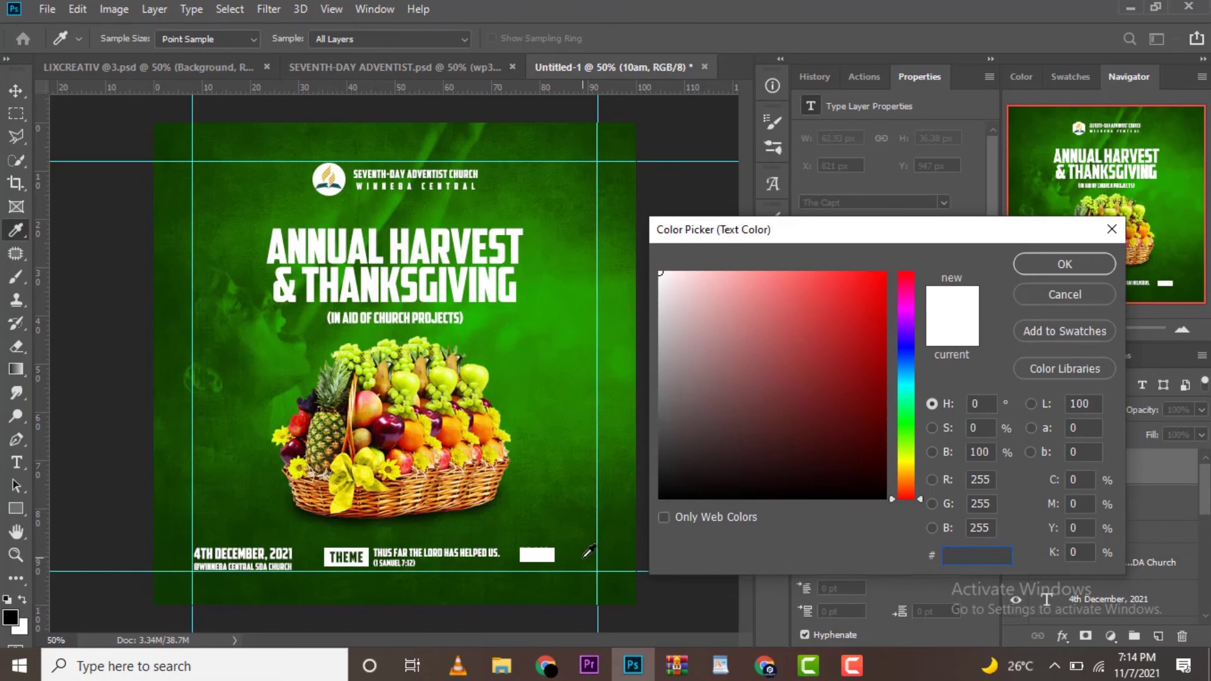
click(588, 552)
click(1077, 271)
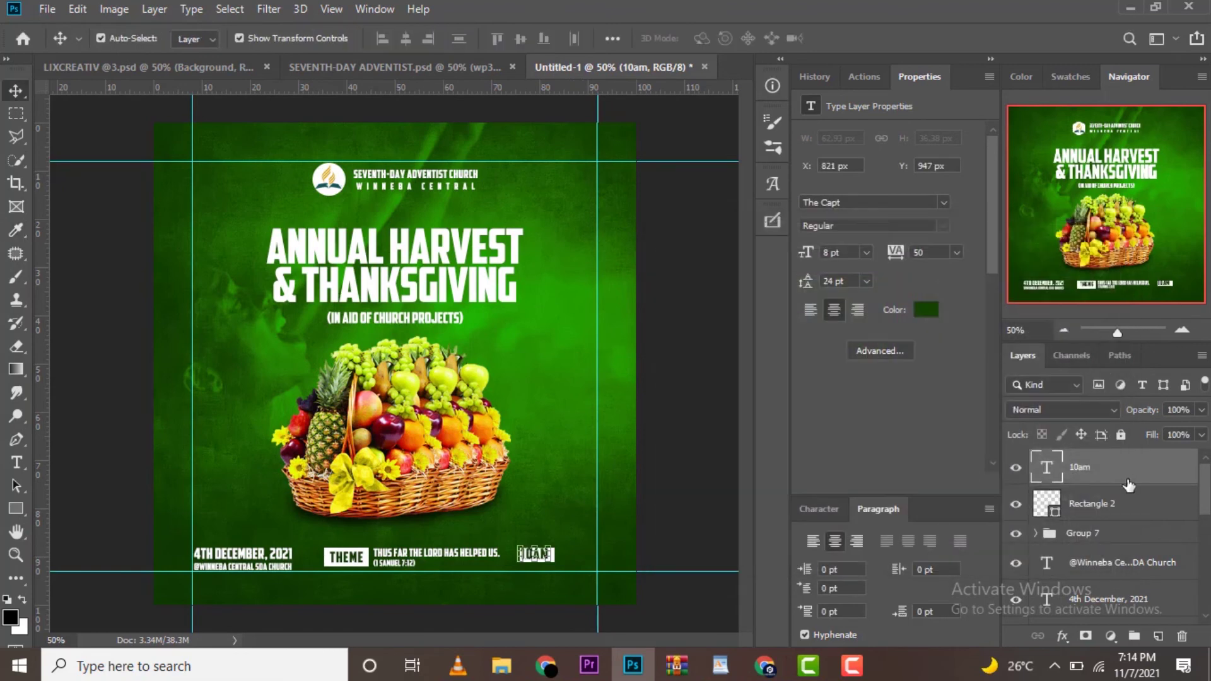
click(847, 253)
key(Tab)
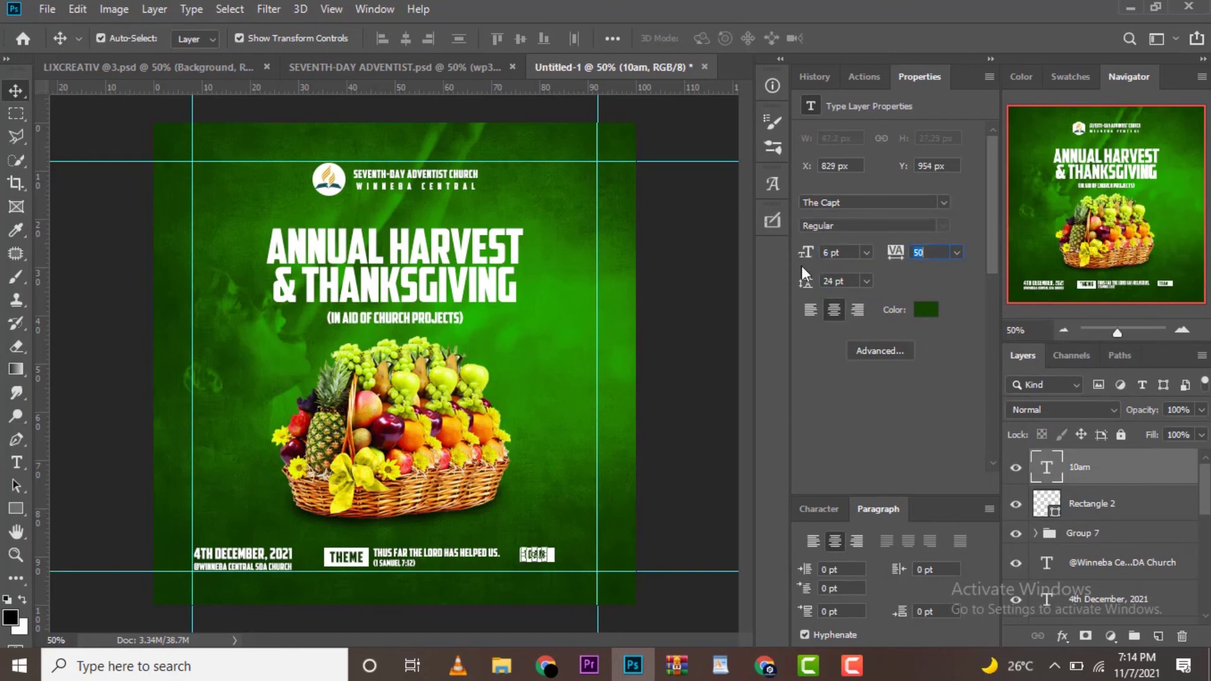
click(845, 253)
text(7)
key(Tab)
Narrow the white box to 76.9% width and centre 10AM on it both ways.
click(1103, 502)
click(553, 561)
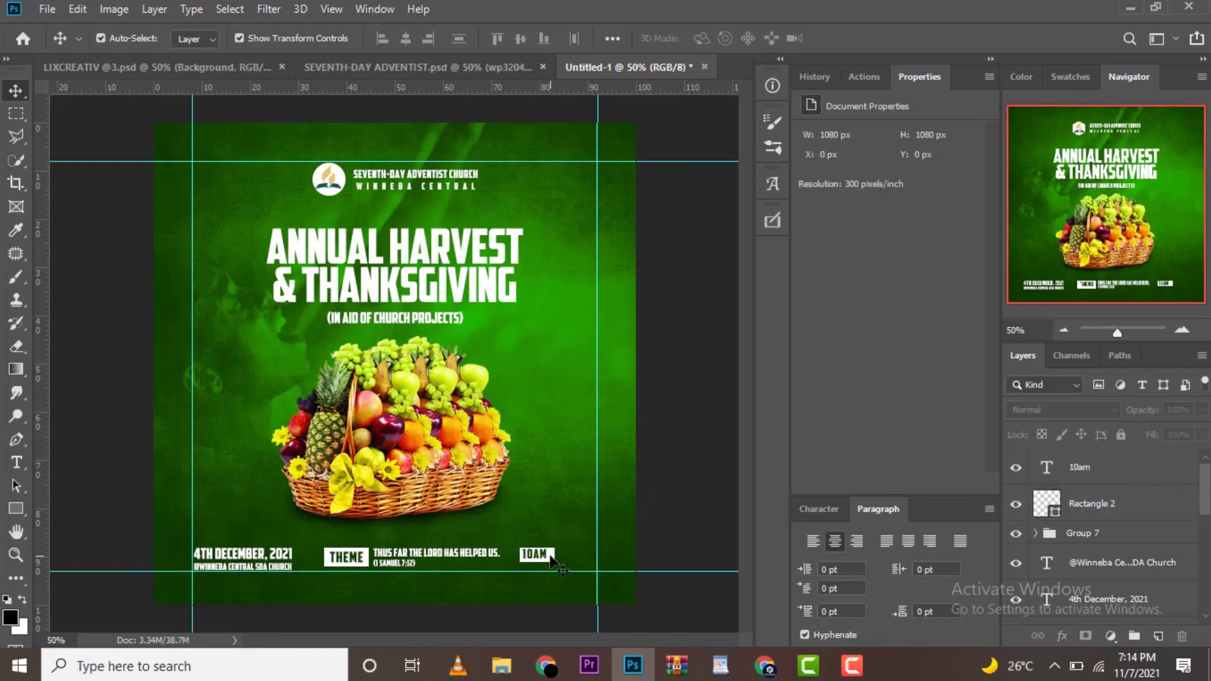
key(ctrl+t)
drag(554, 555, 552, 558)
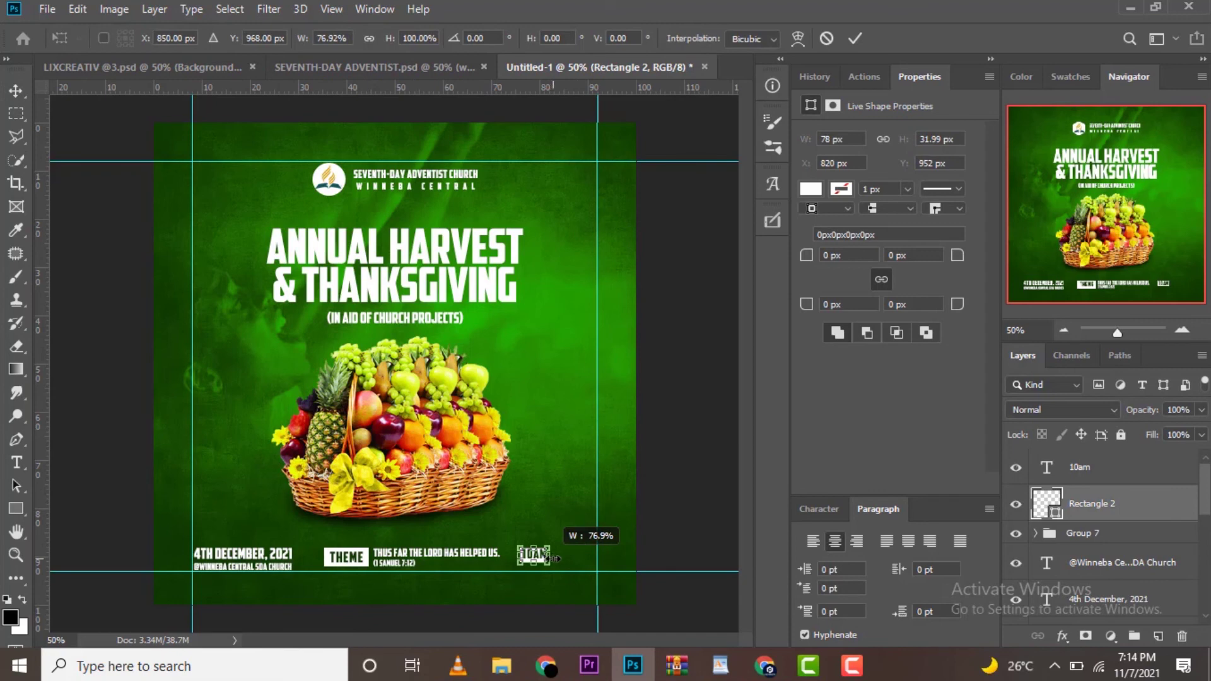
key(Return)
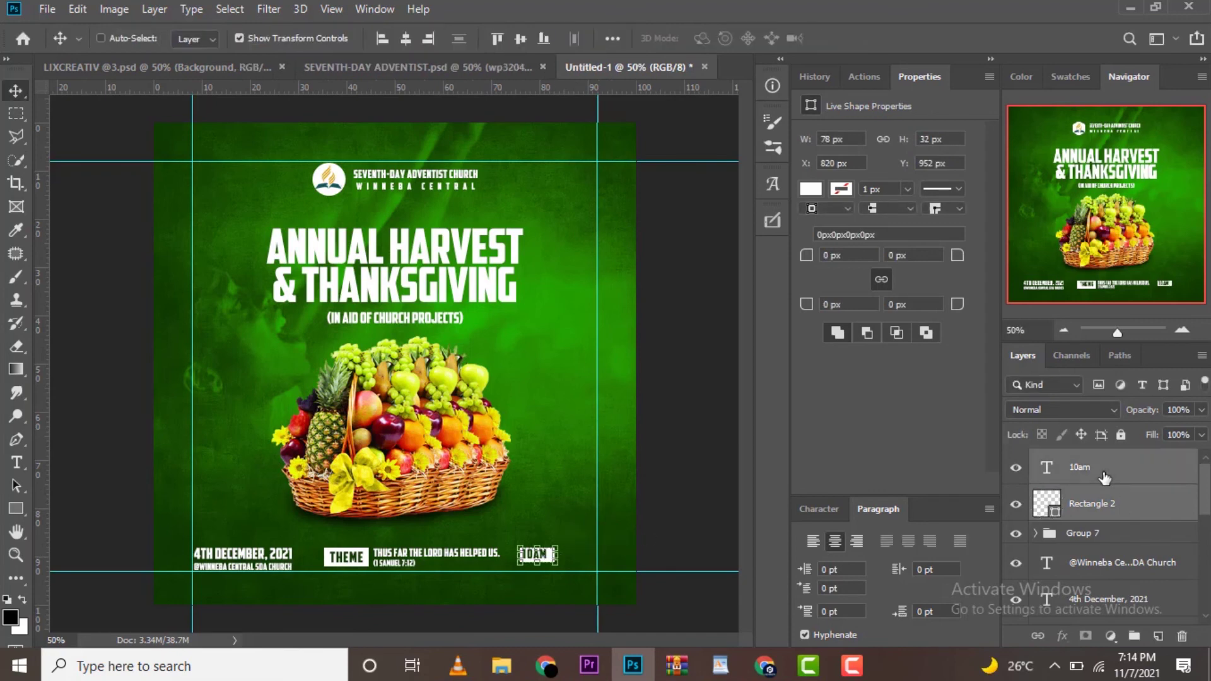
shift+click(534, 554)
click(526, 40)
click(413, 39)
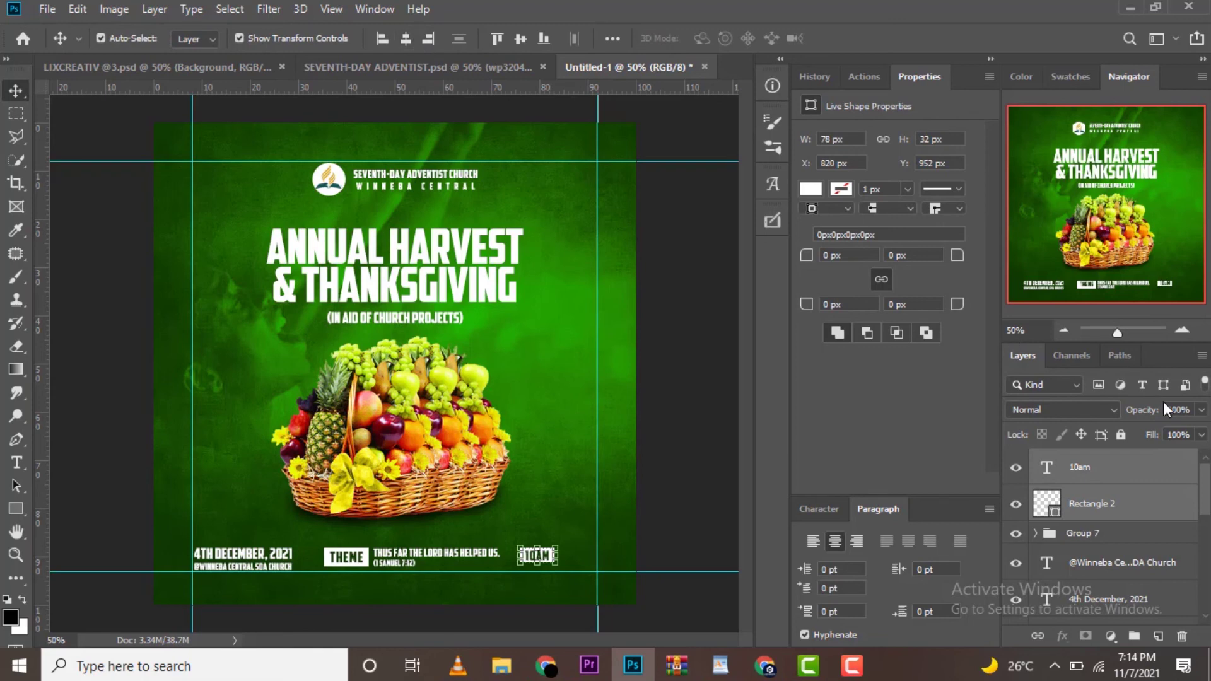
click(1123, 483)
mouse_move(764, 666)
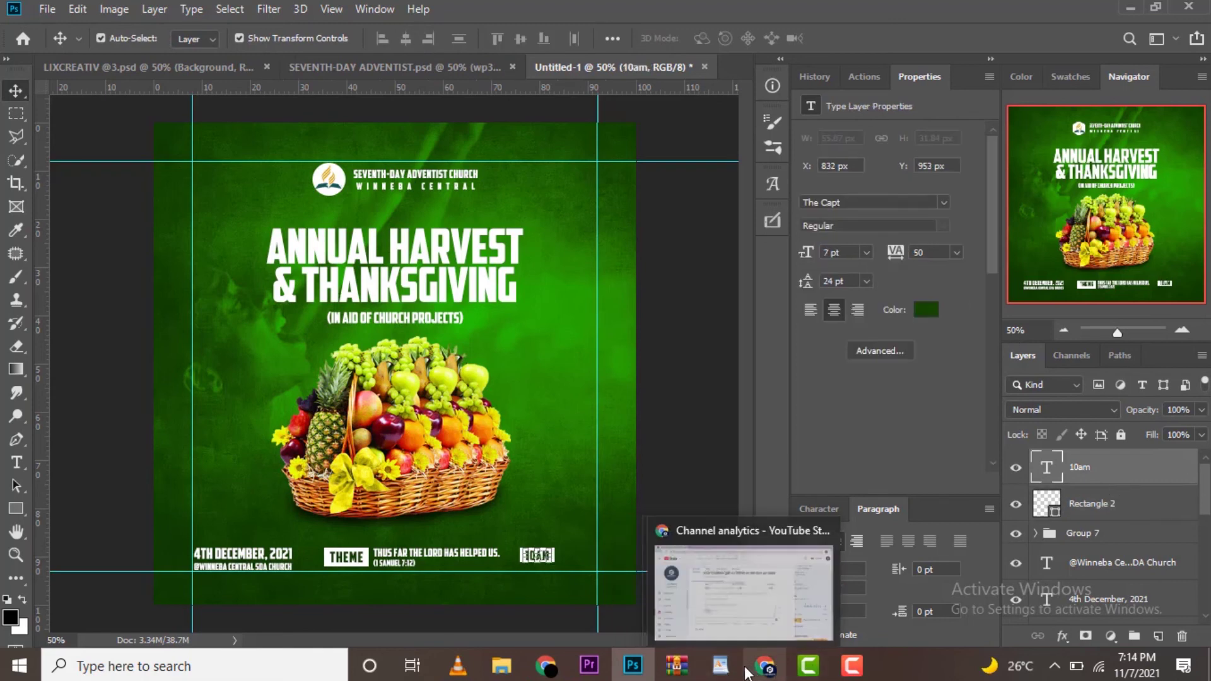
Copy the word SHARP from the WordPad event notes.
click(733, 670)
drag(388, 441, 443, 439)
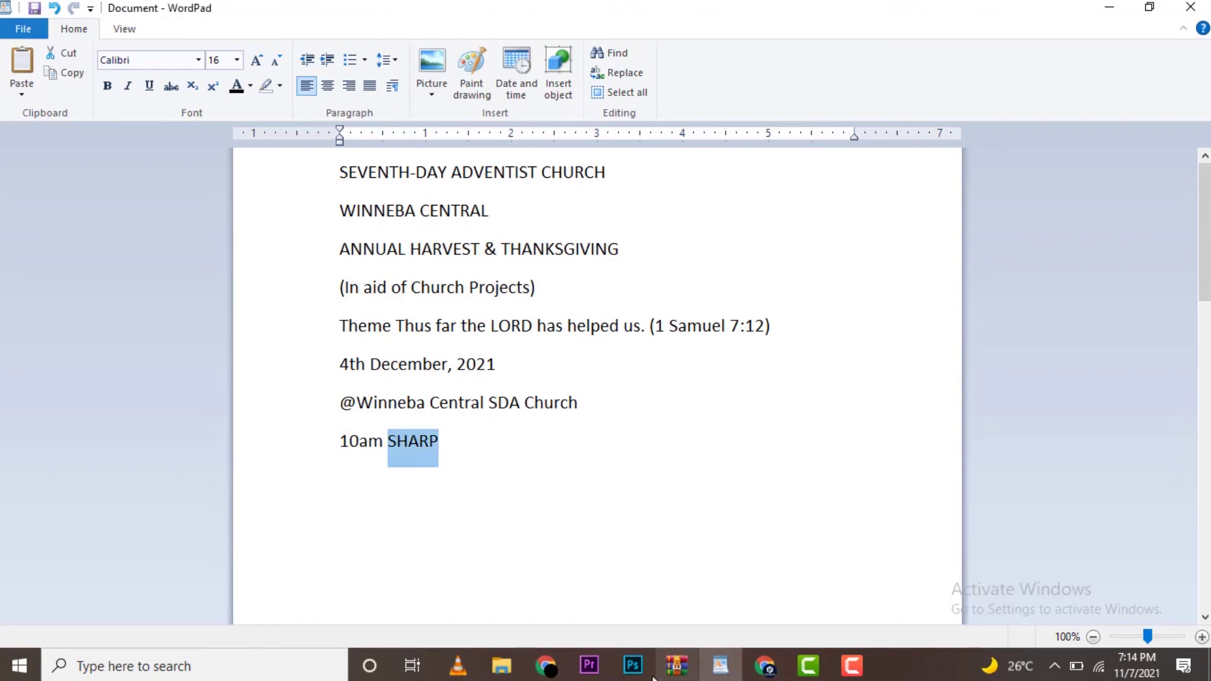
click(633, 665)
Add a new SHARP text line below the 10AM box in ffffff.
click(14, 465)
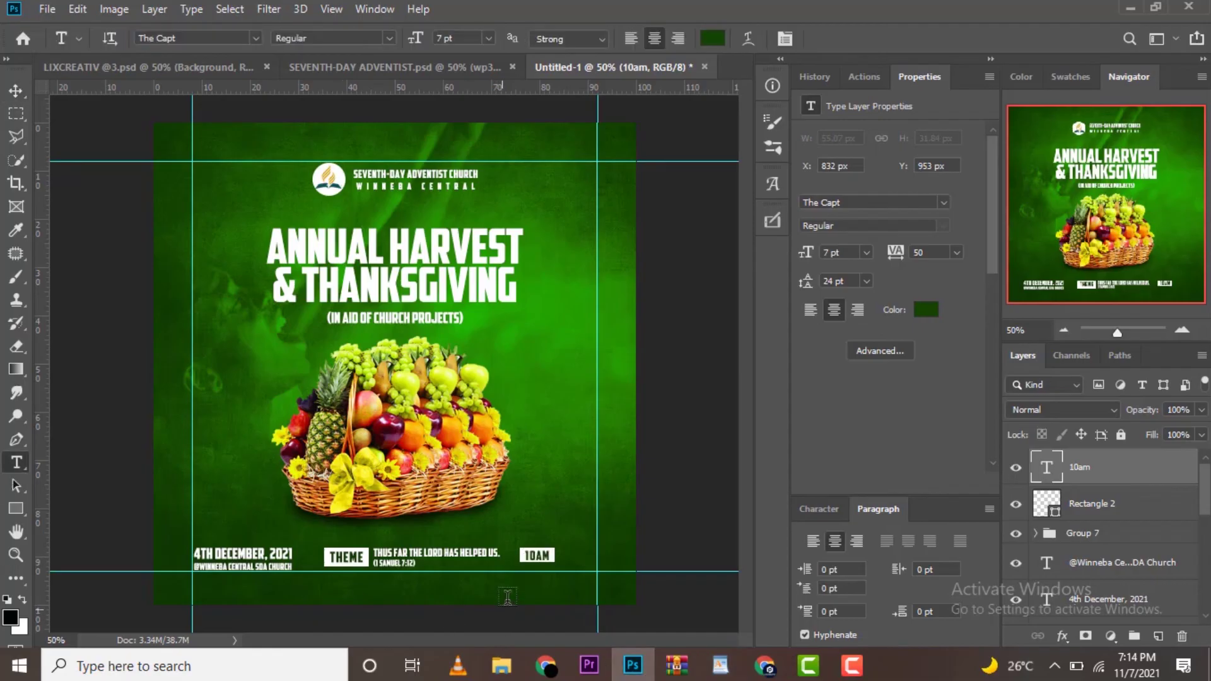
click(528, 581)
key(BackSpace)
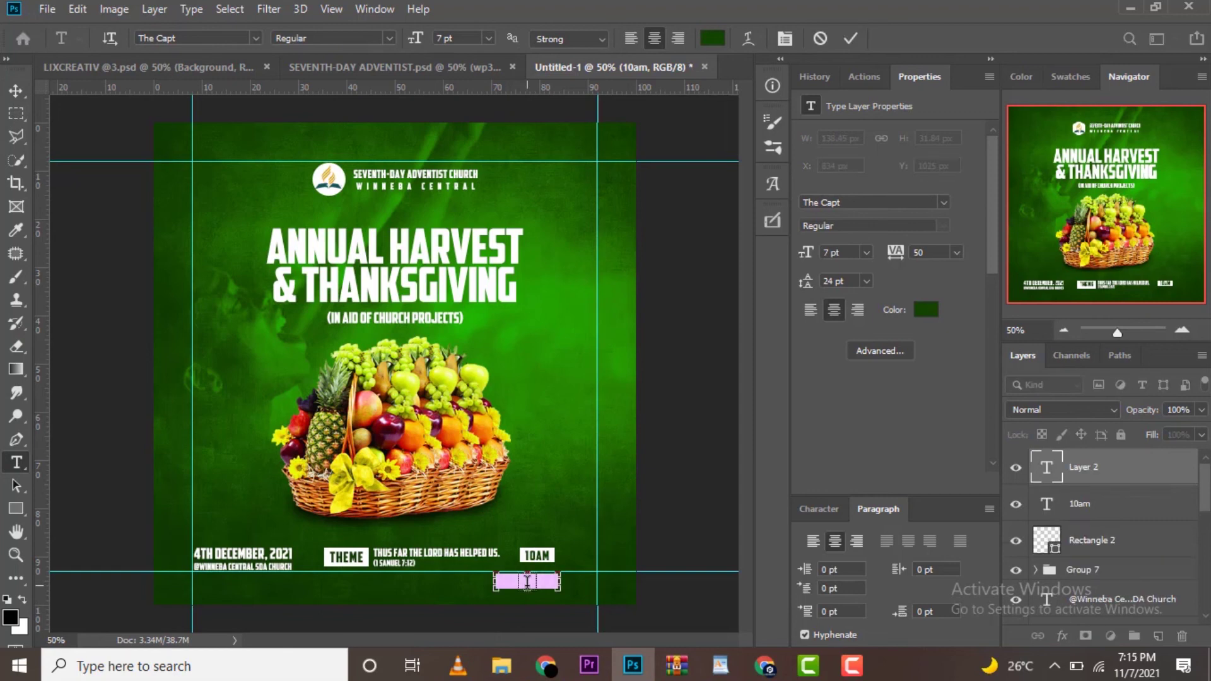
click(926, 309)
text(ffffff)
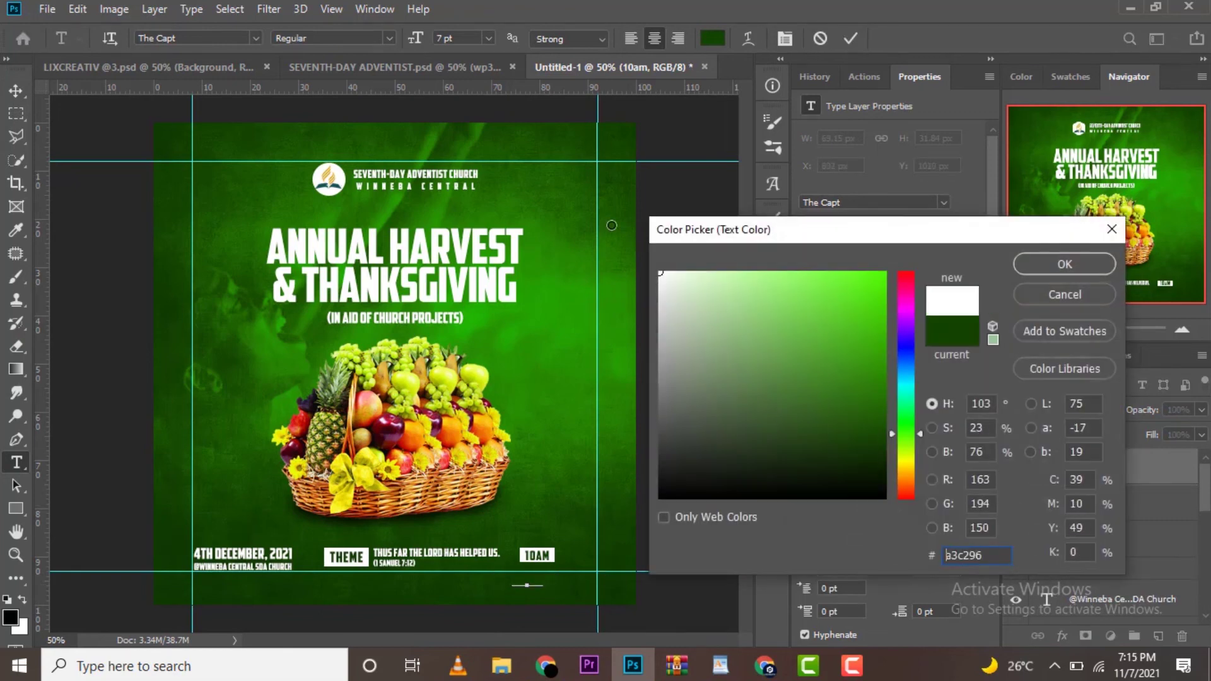
click(1092, 265)
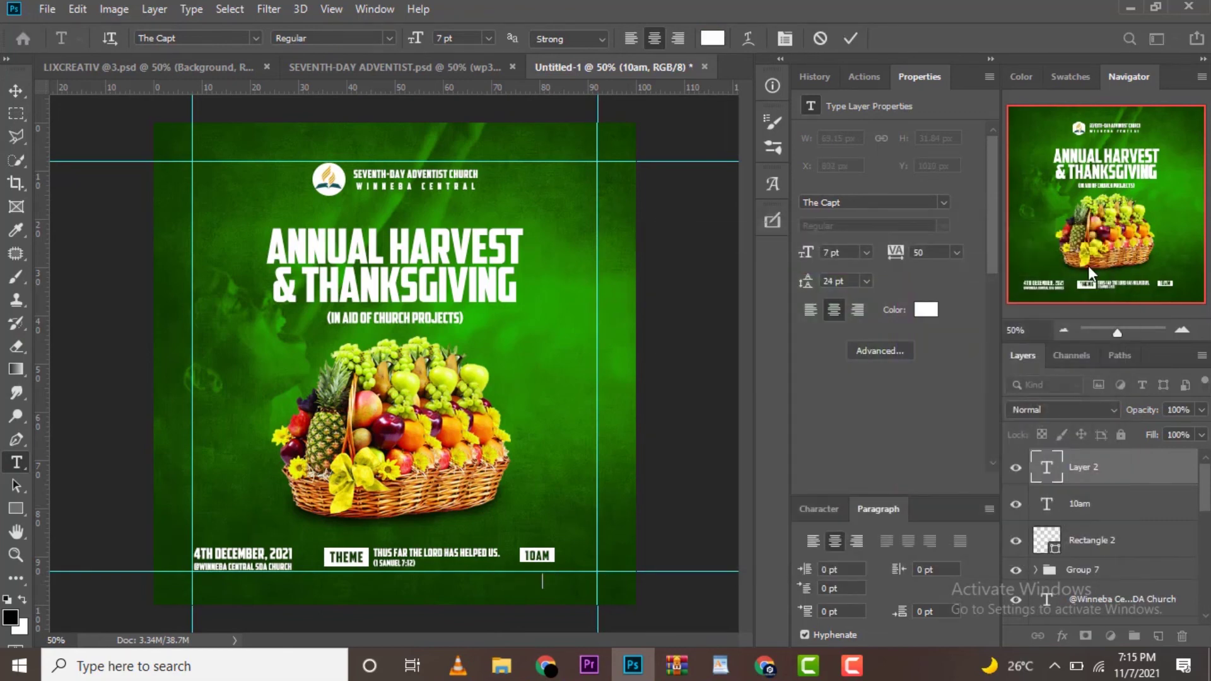
click(851, 38)
Make SHARP white and resize it to 5 pt.
click(926, 309)
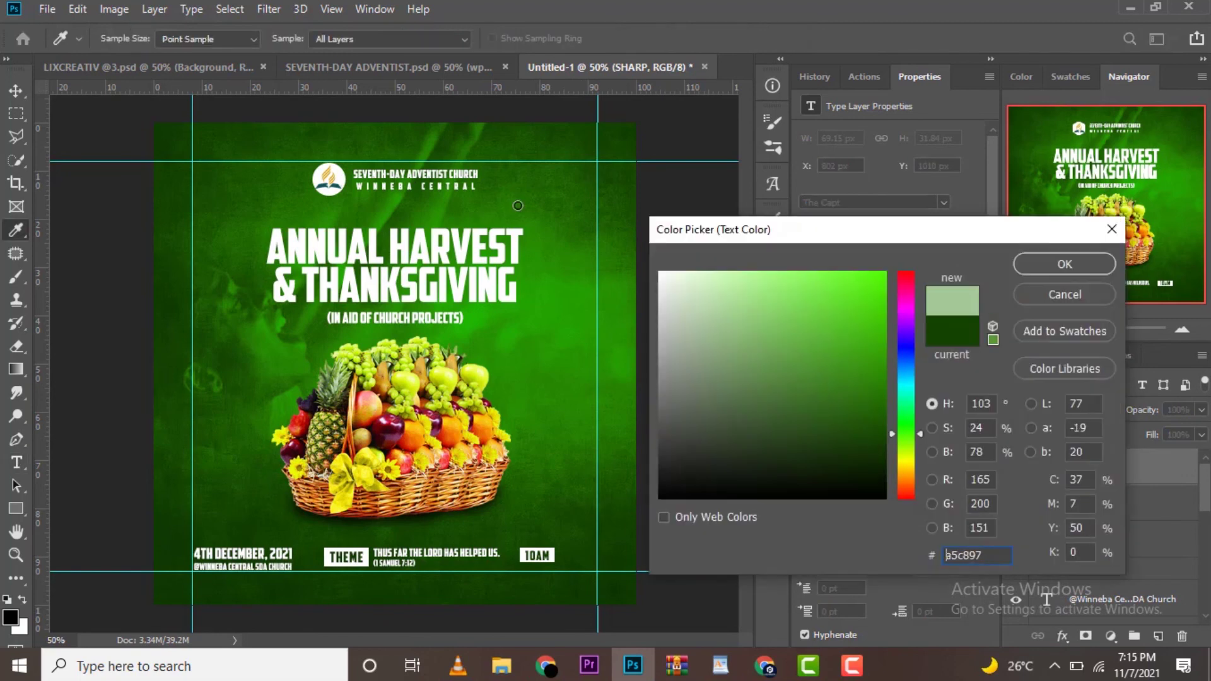
text(ffffff)
click(1077, 263)
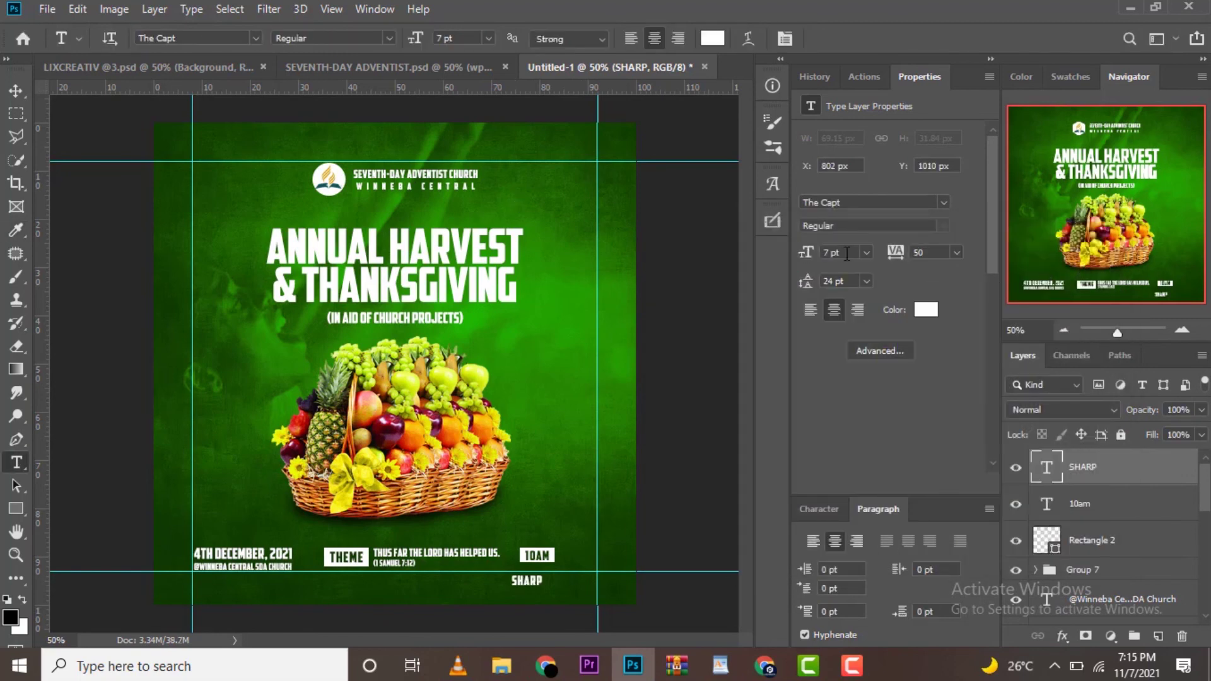
click(800, 260)
key(Tab)
click(837, 252)
key(Tab)
Nudge SHARP up and right under 10AM.
click(1109, 508)
click(1110, 479)
key(v)
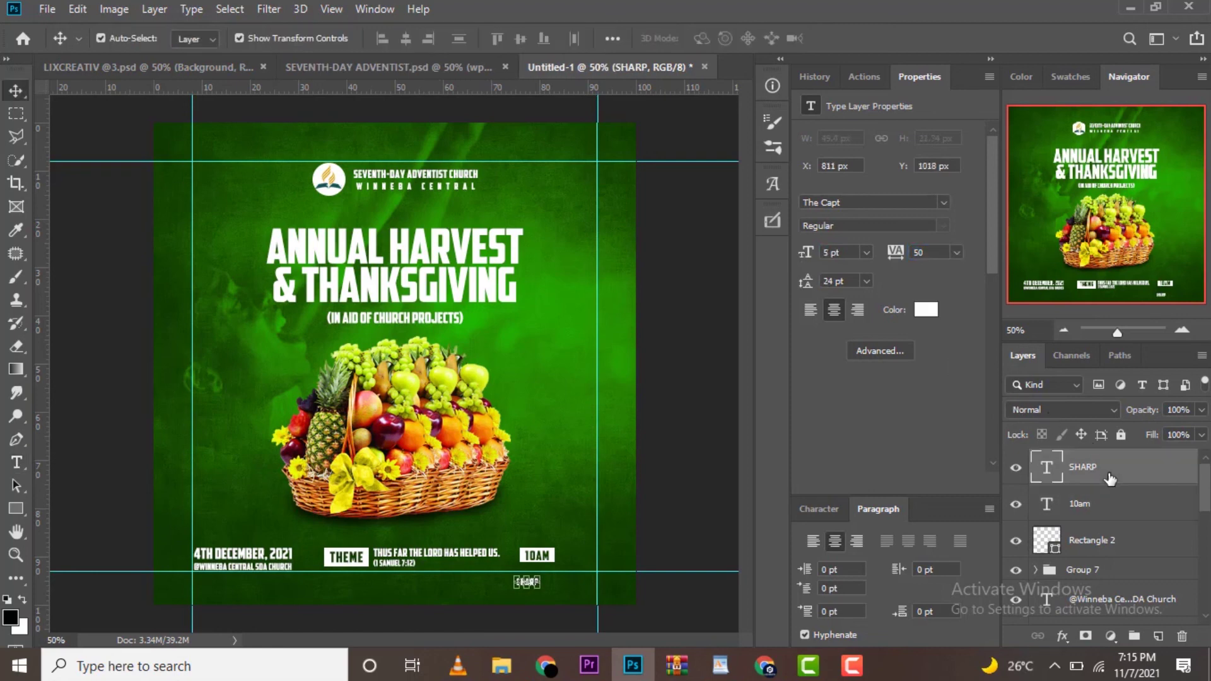
key(Up)
key(Up)
key(Up)
key(Up)
key(Up)
key(Up)
key(Up)
key(Up)
key(Up)
key(Right)
key(Right)
key(Right)
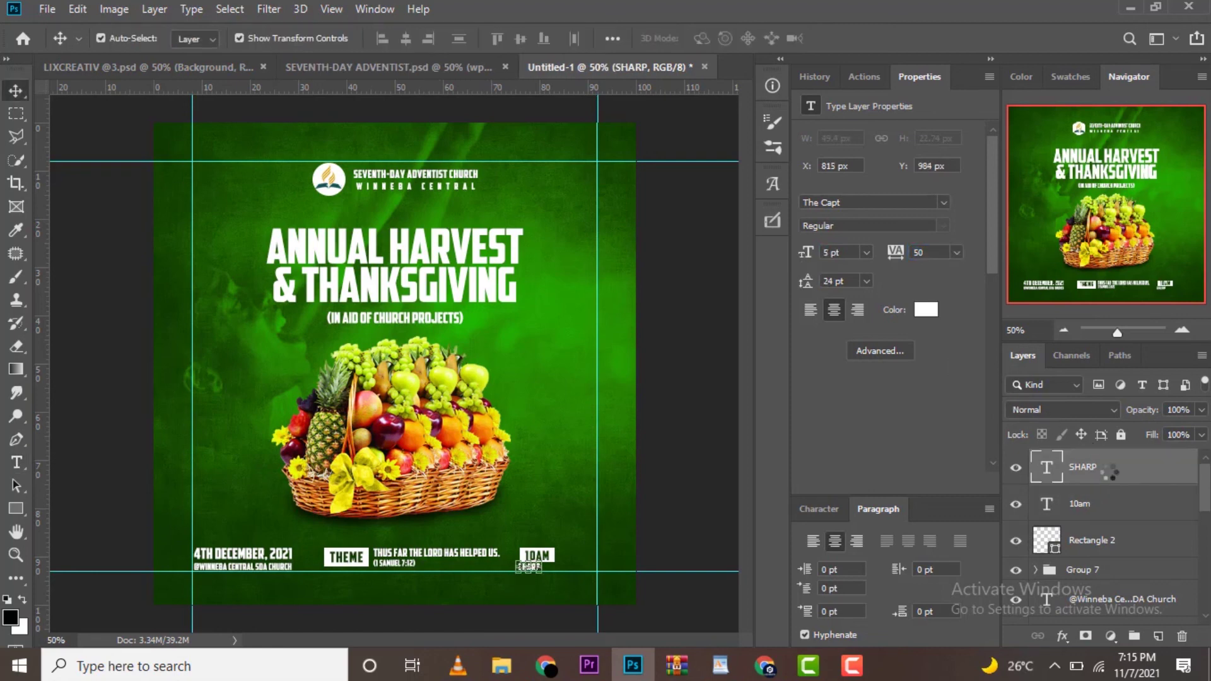
key(Right)
key(Right)
key(Right)
key(Right)
key(Right)
key(Right)
Shift SHARP up and across so it sits beside the 10AM box.
ctrl+click(1112, 506)
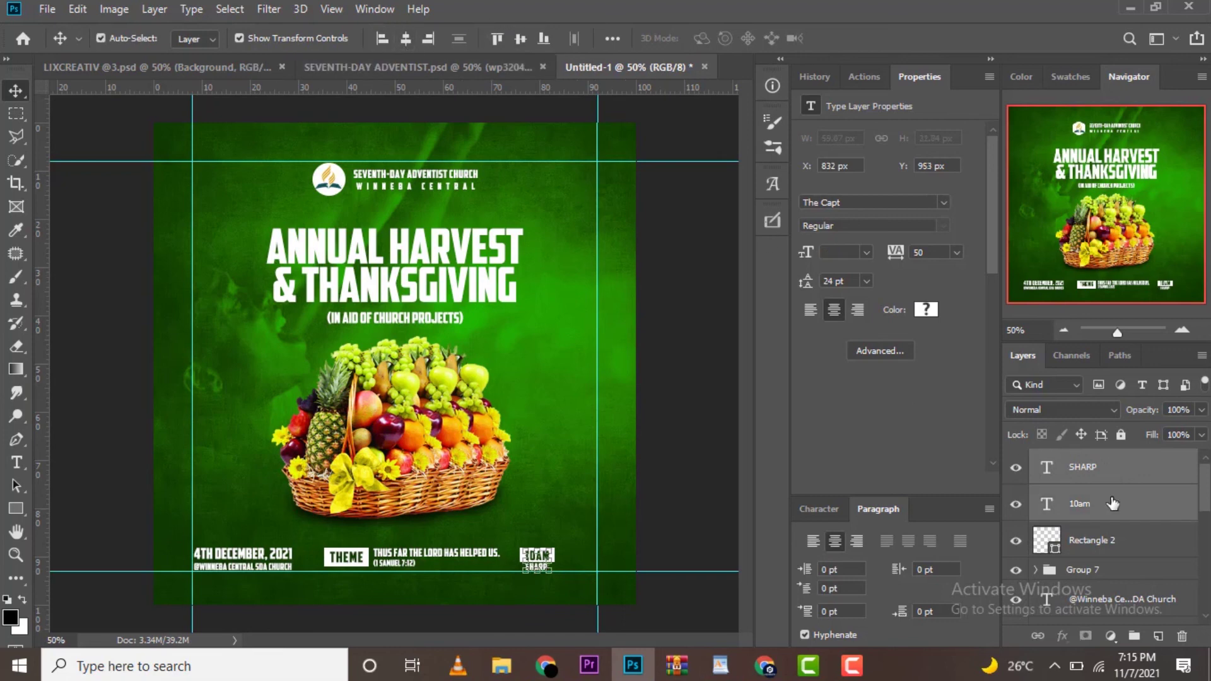
click(661, 429)
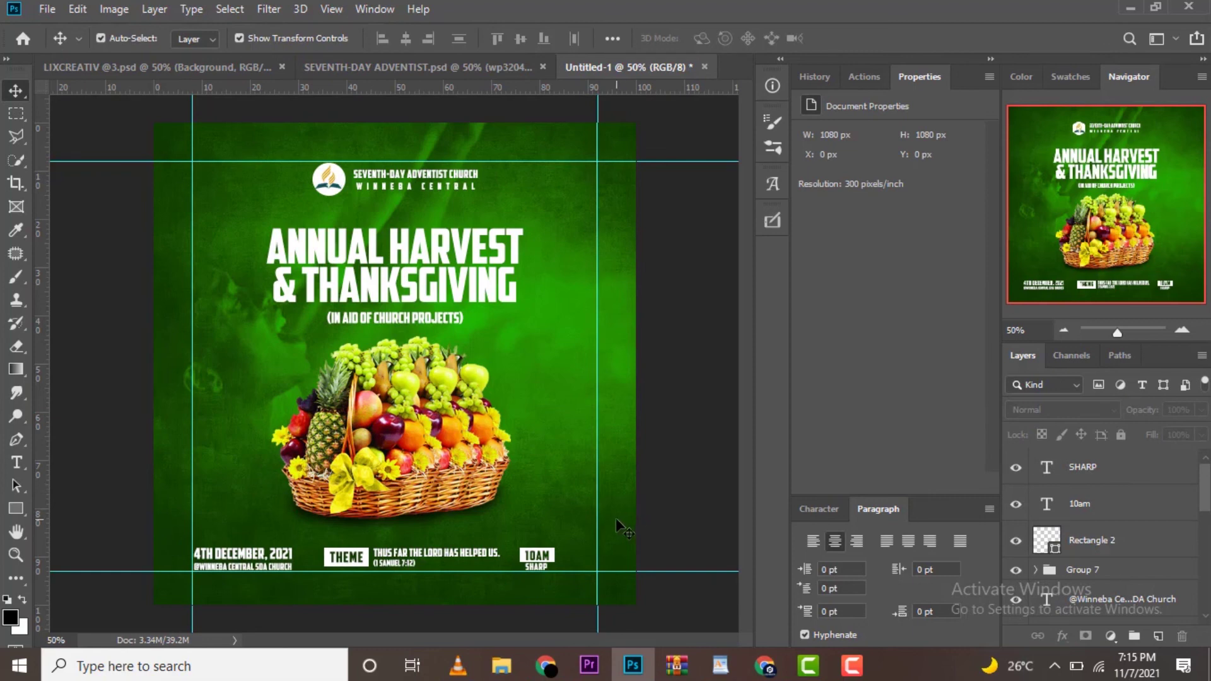
click(1081, 512)
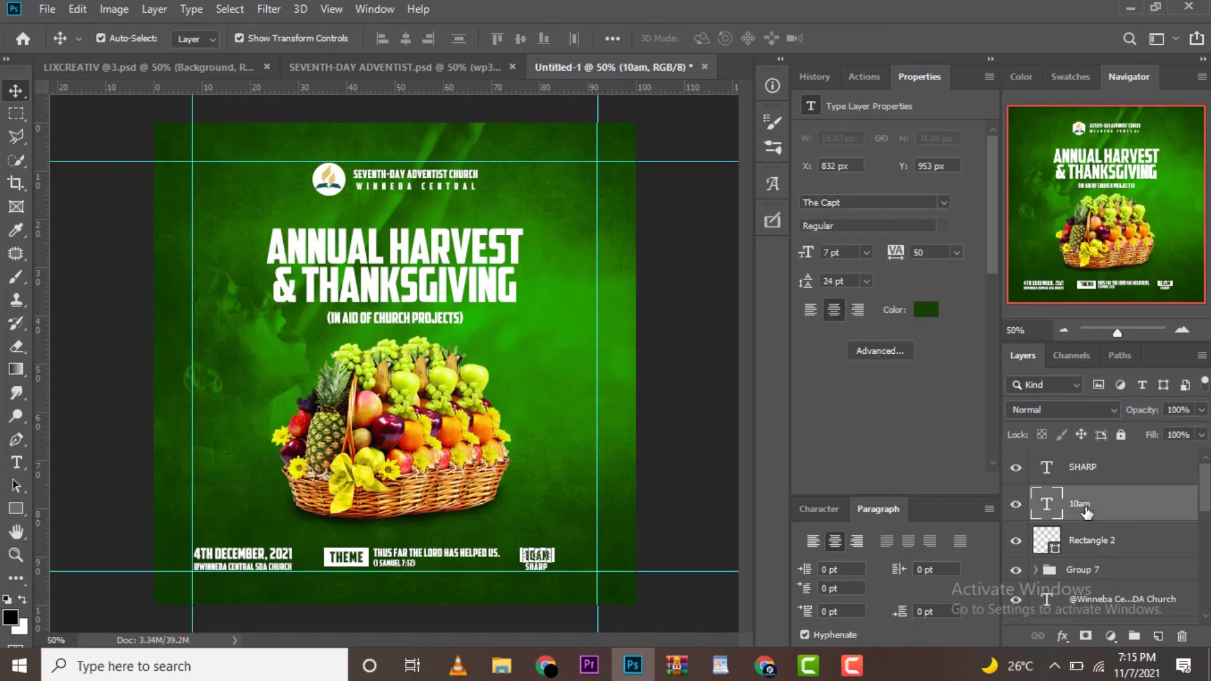
click(1094, 472)
key(shift+Right)
key(shift+Right)
key(shift+Right)
key(shift+Up)
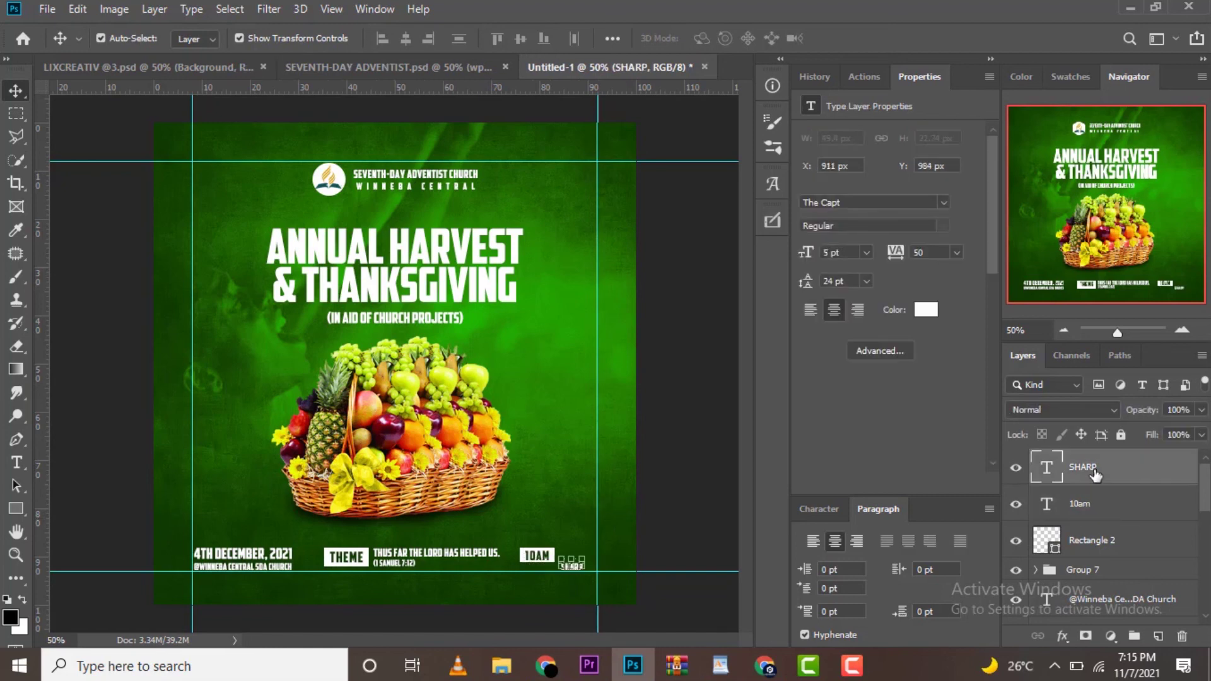
key(shift+Up)
key(shift+Up)
key(Down)
key(Down)
key(Down)
Set SHARP to 6 pt and fine-tune its horizontal position.
click(866, 253)
click(850, 291)
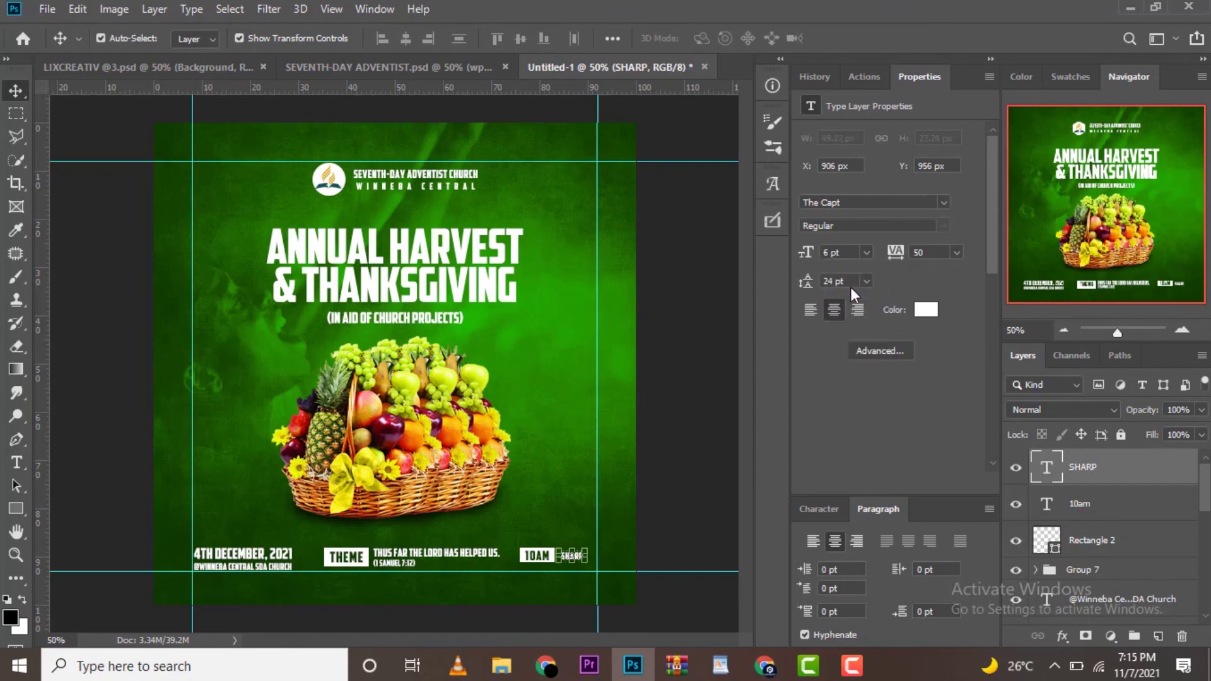
key(Up)
key(Down)
key(Left)
key(Left)
key(Right)
key(Right)
Group SHARP with the 10am layer as Group 8.
shift+click(1108, 505)
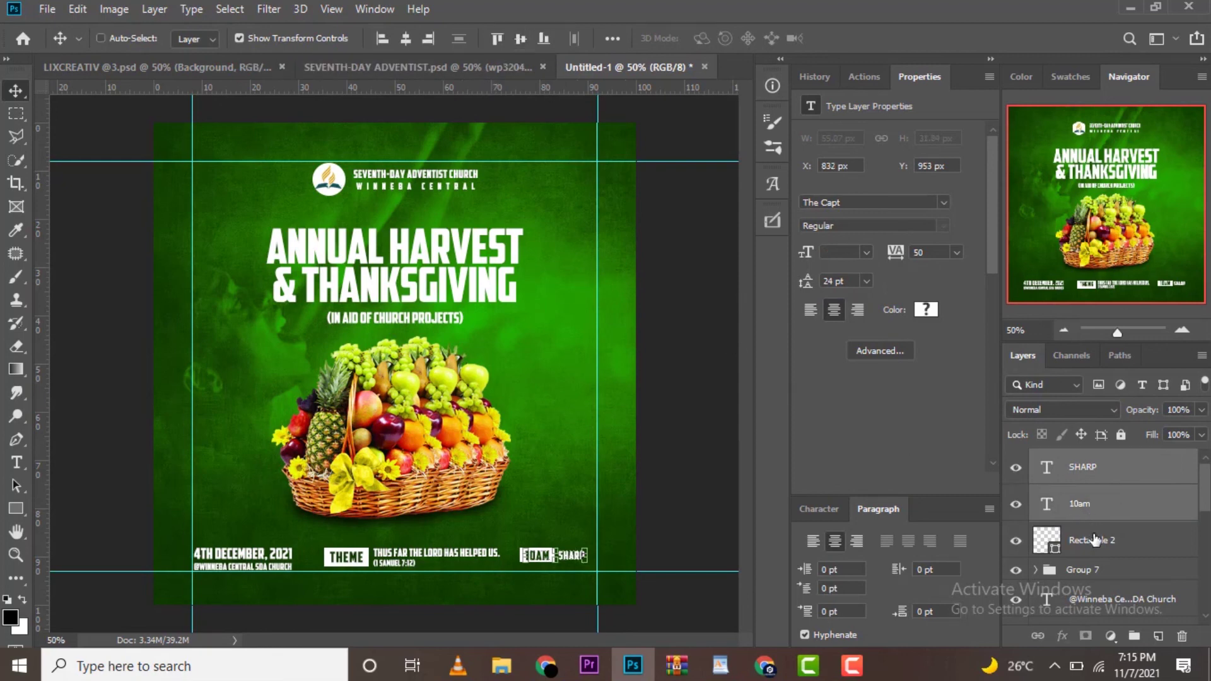
key(ctrl+g)
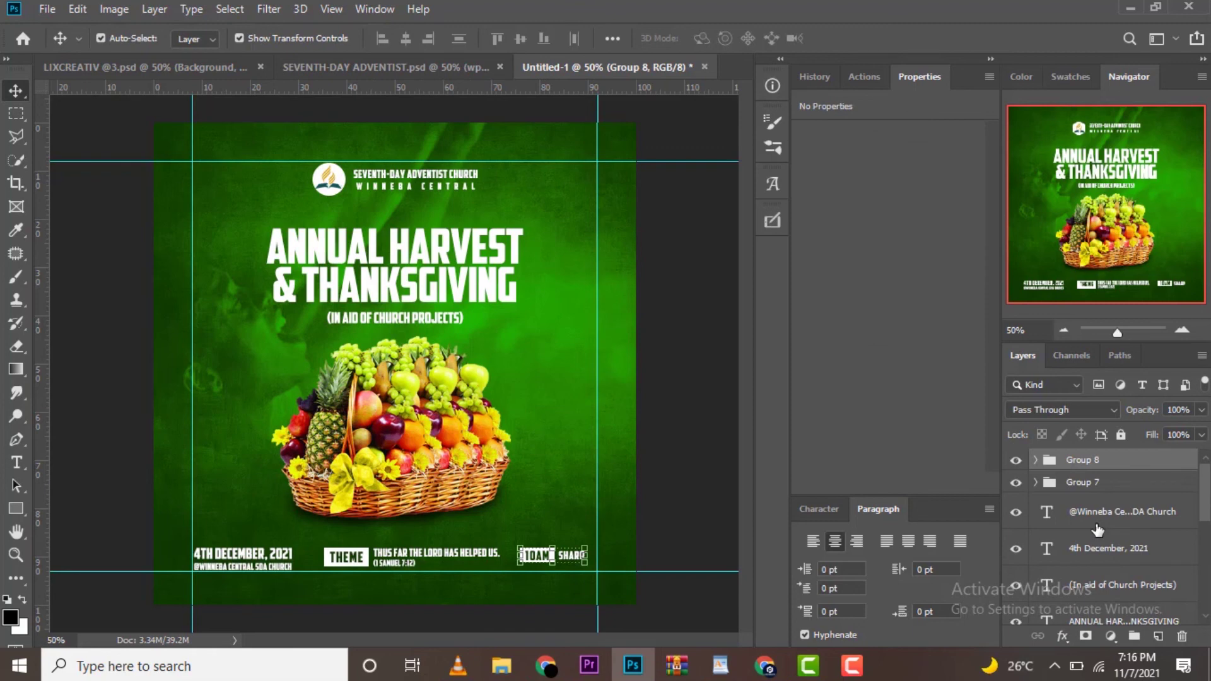
click(670, 541)
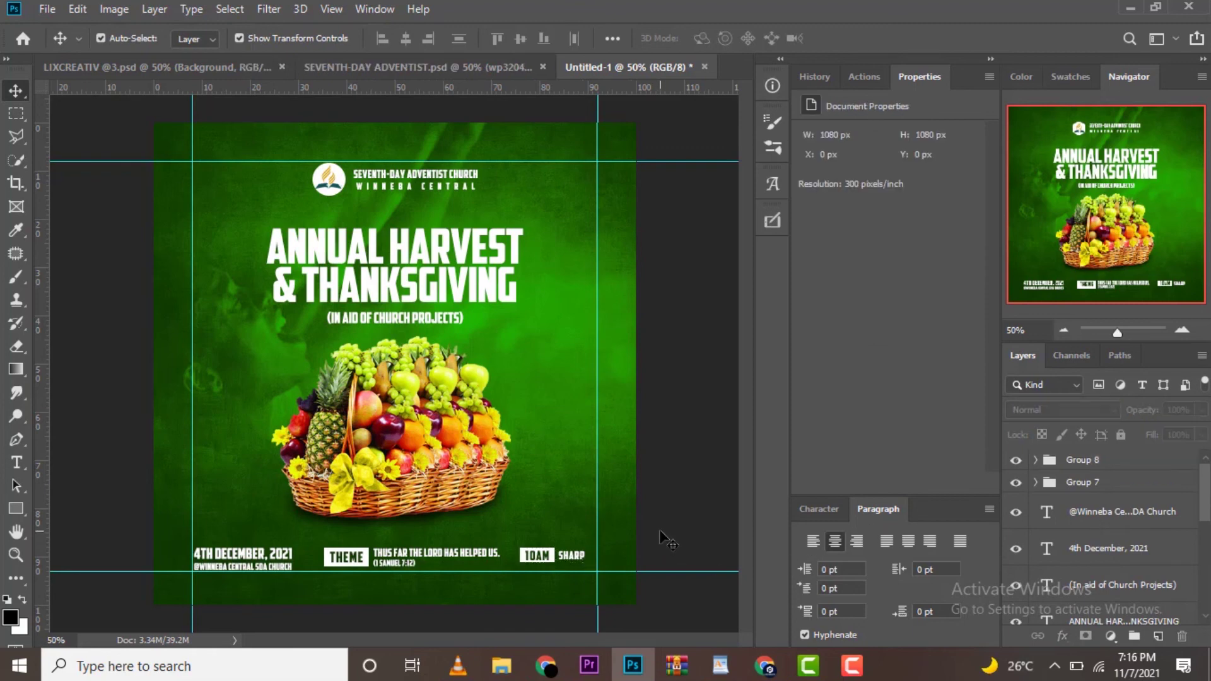
click(1119, 468)
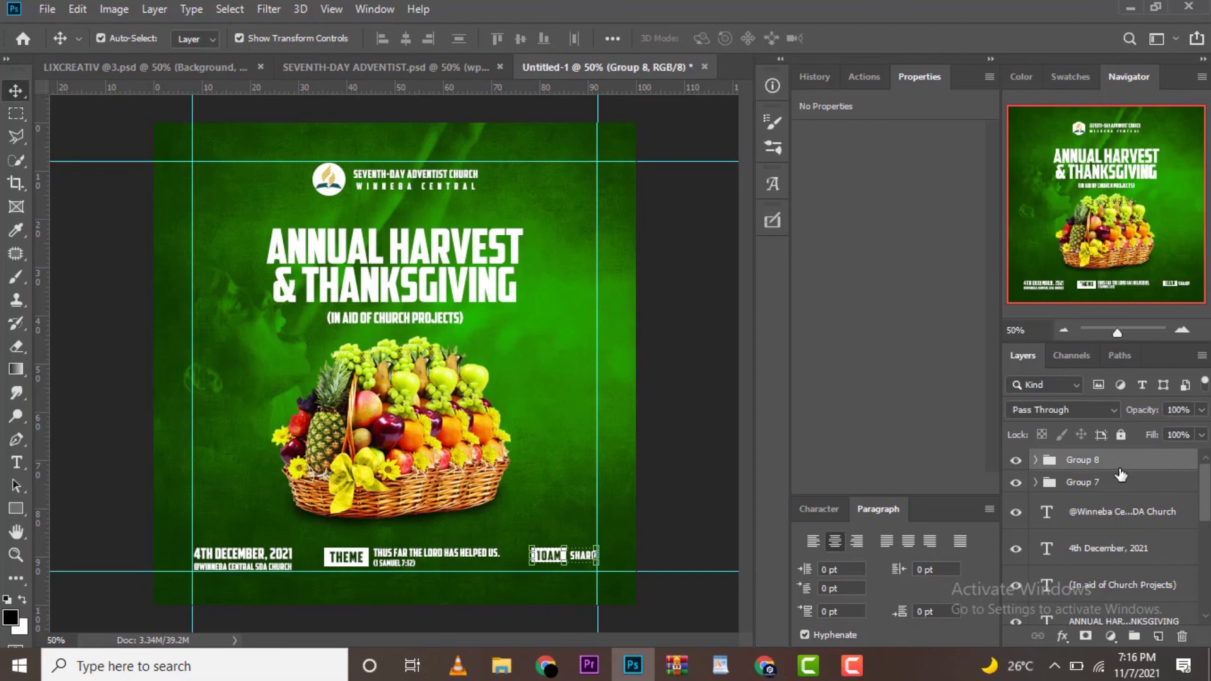
click(1128, 485)
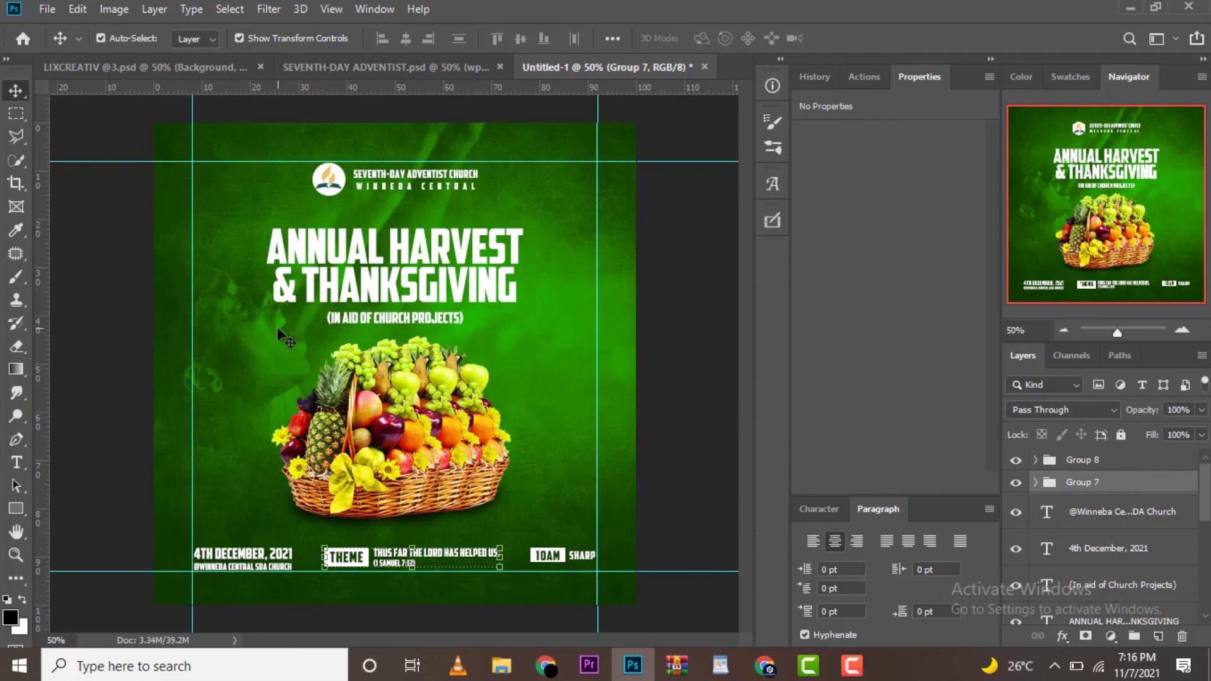
click(238, 378)
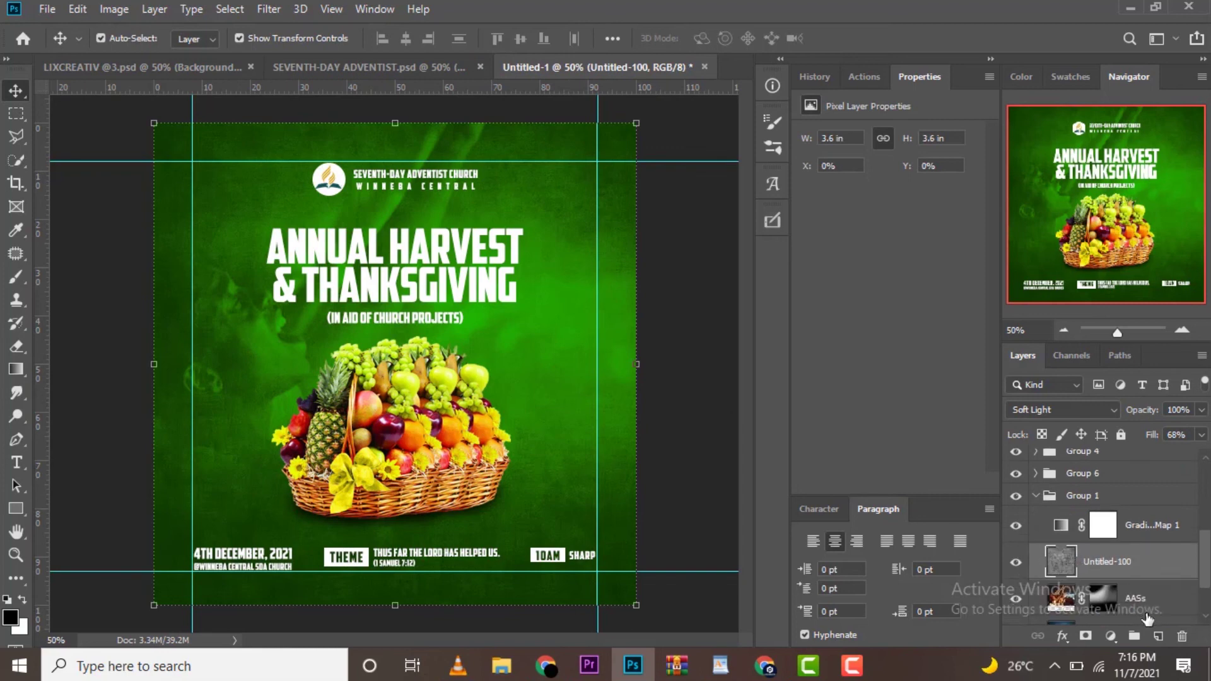
Scale the AASs background layer to about 108% and move it up behind the basket.
click(361, 477)
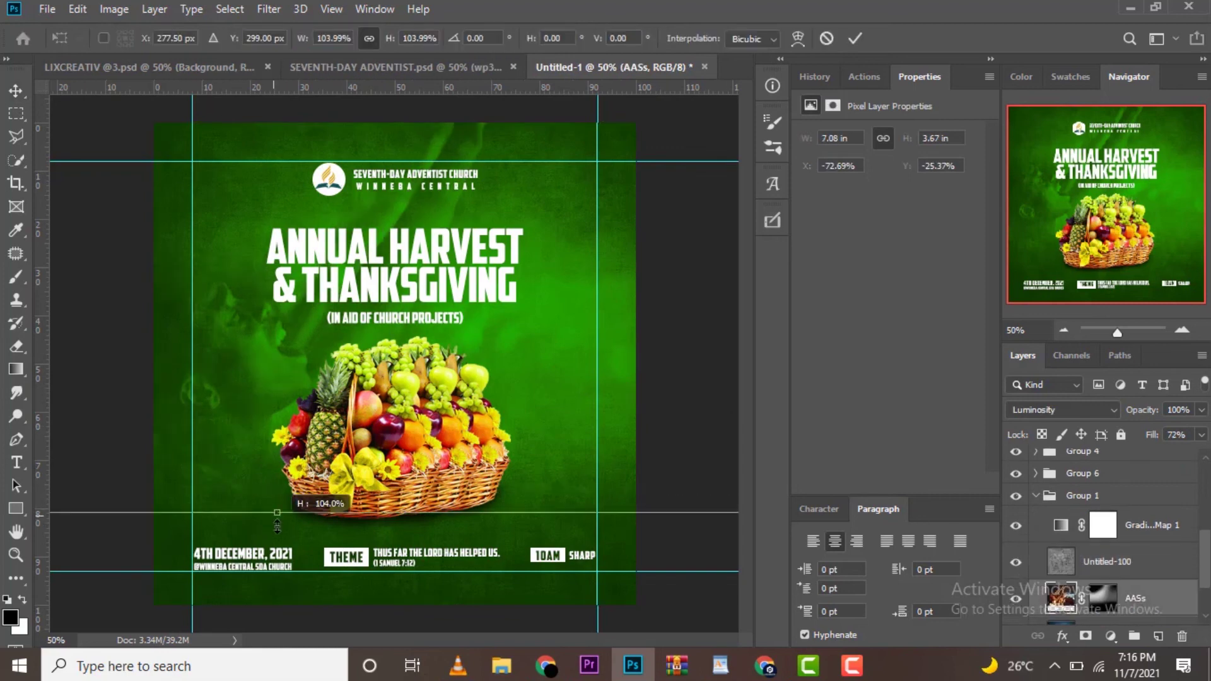
drag(266, 500, 266, 539)
mouse_move(280, 371)
mouse_down()
mouse_move(294, 322)
mouse_move(282, 317)
mouse_up()
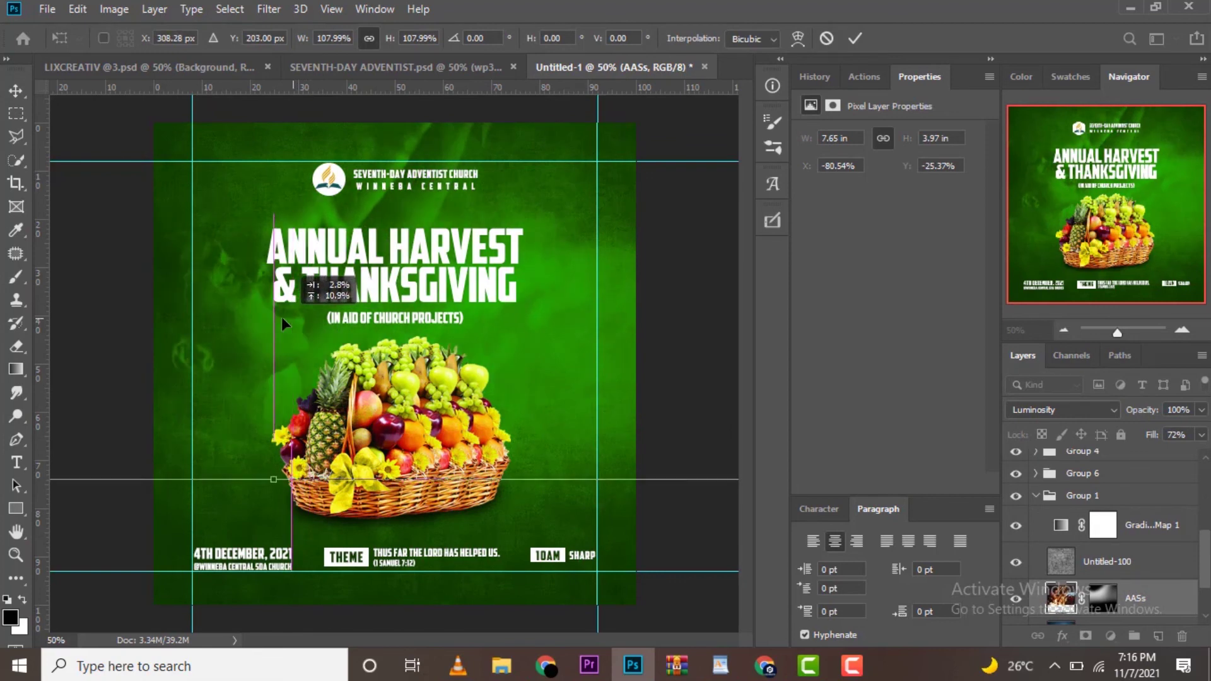
click(856, 40)
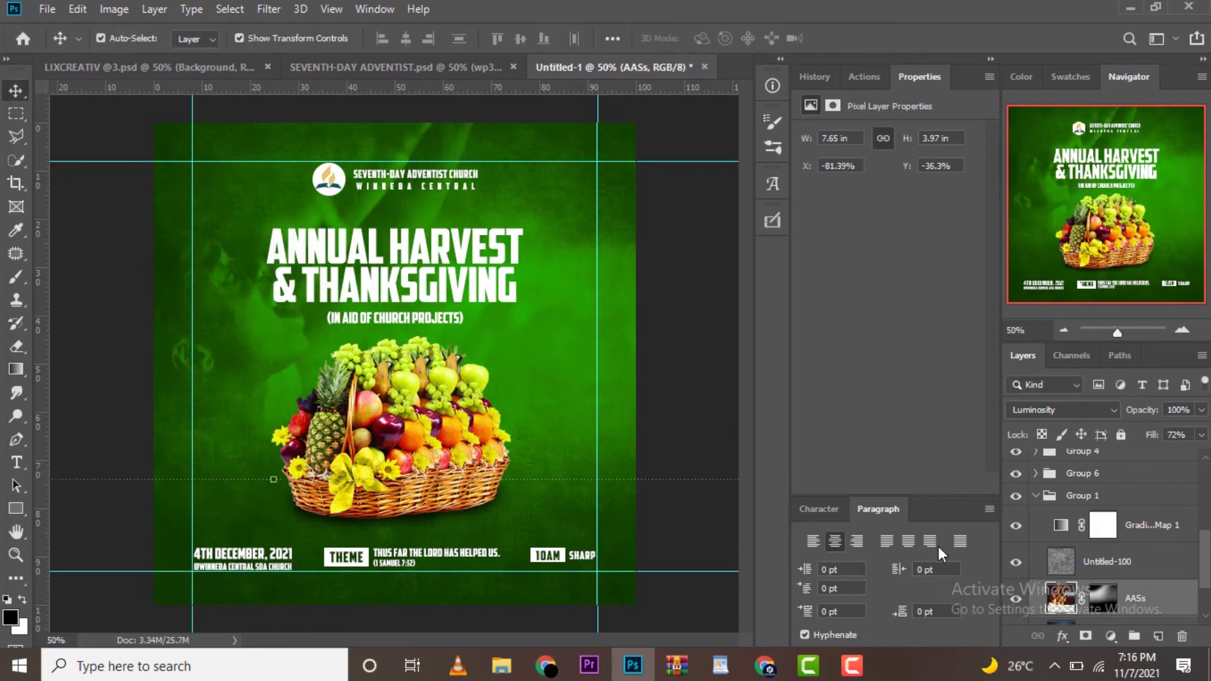
click(1167, 539)
Add a 90° black-to-transparent Gradient Fill layer at 43% opacity.
click(1109, 636)
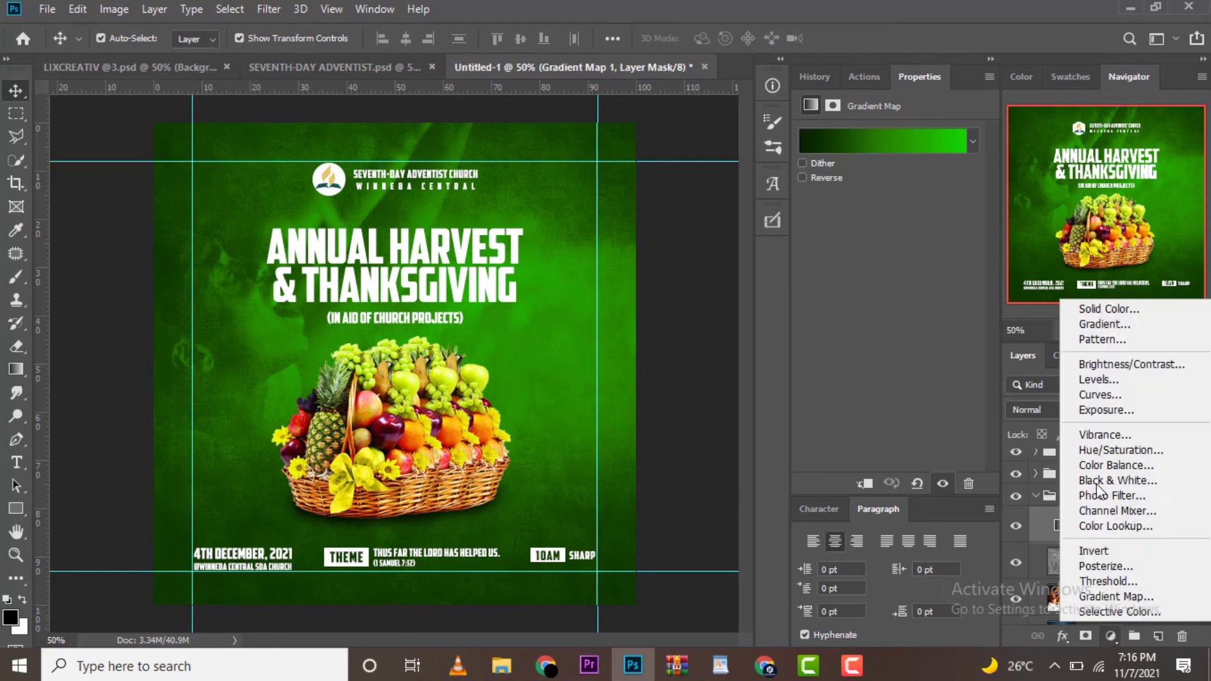
click(1096, 320)
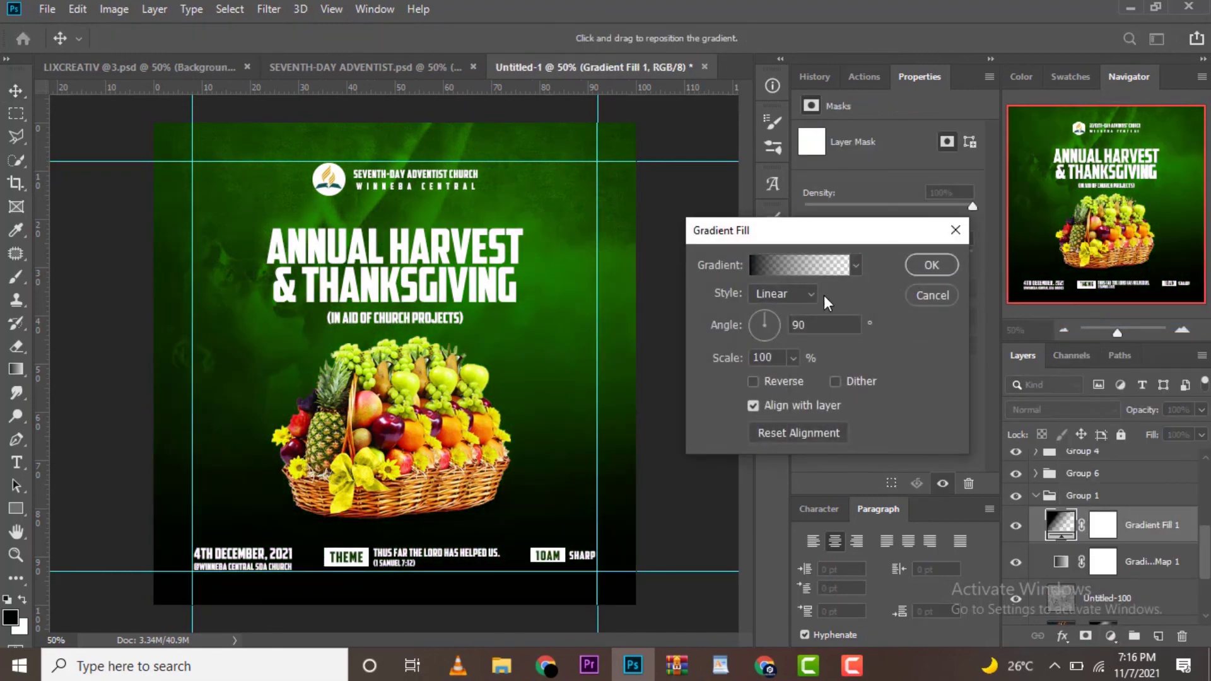
click(927, 264)
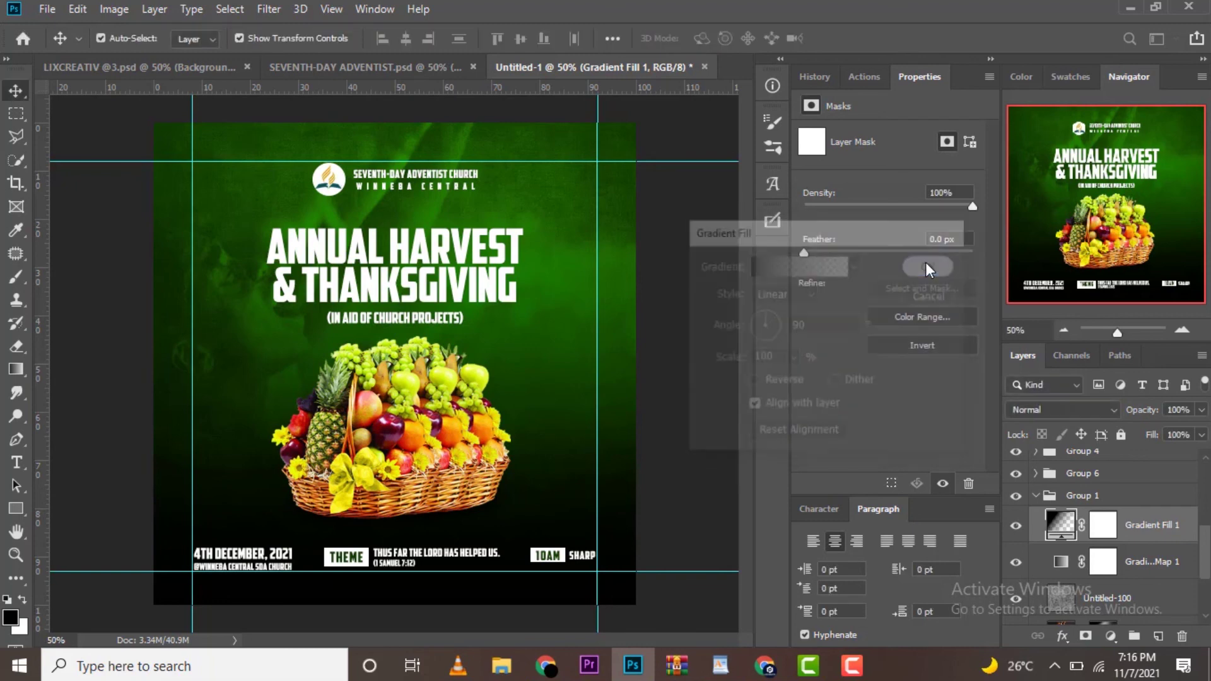
drag(1151, 414, 1105, 431)
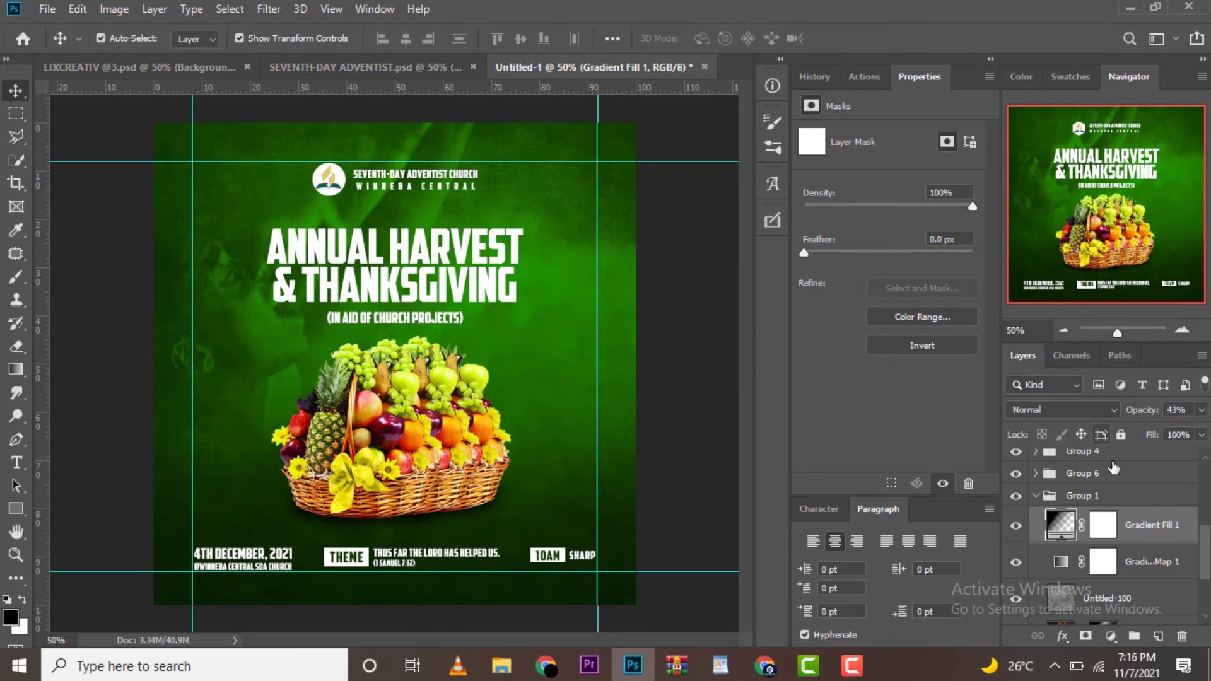
scroll(1113, 610, down, 2)
click(1105, 596)
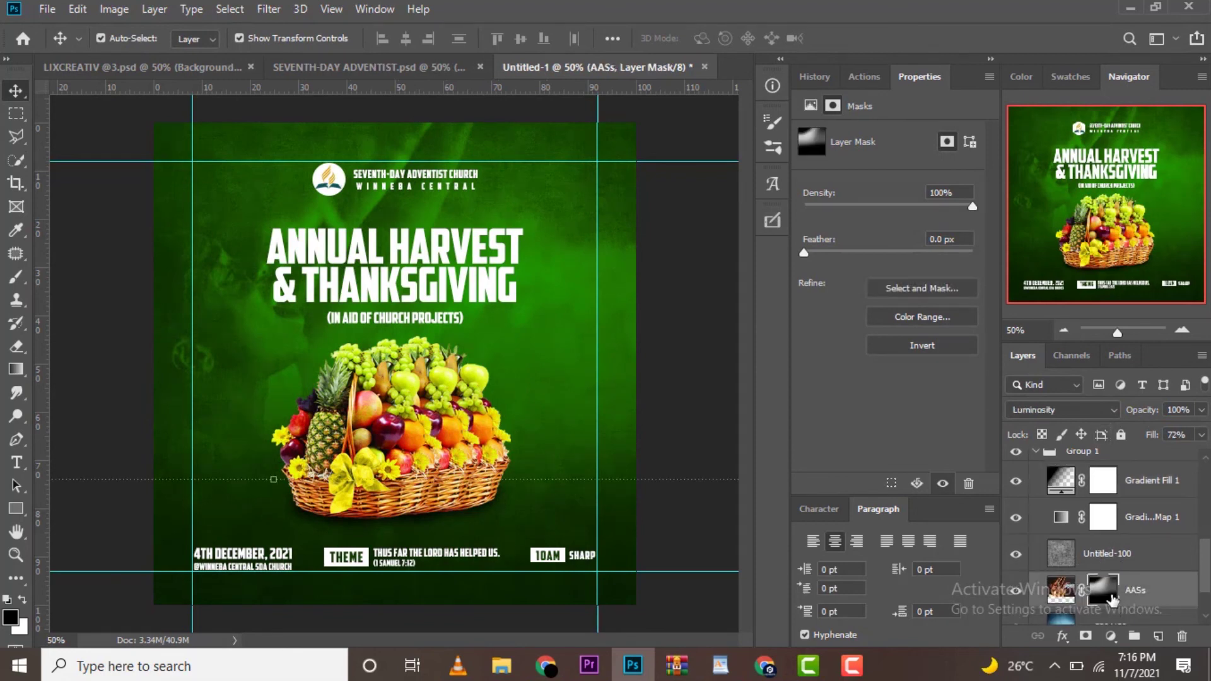
key(b)
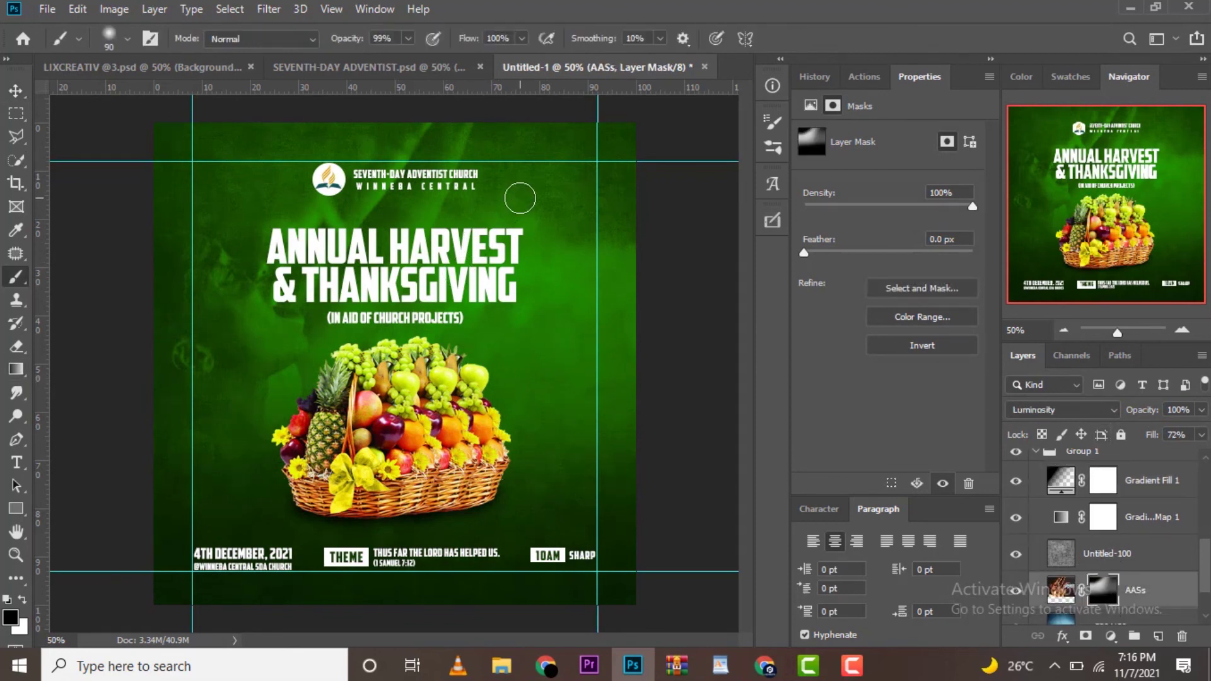